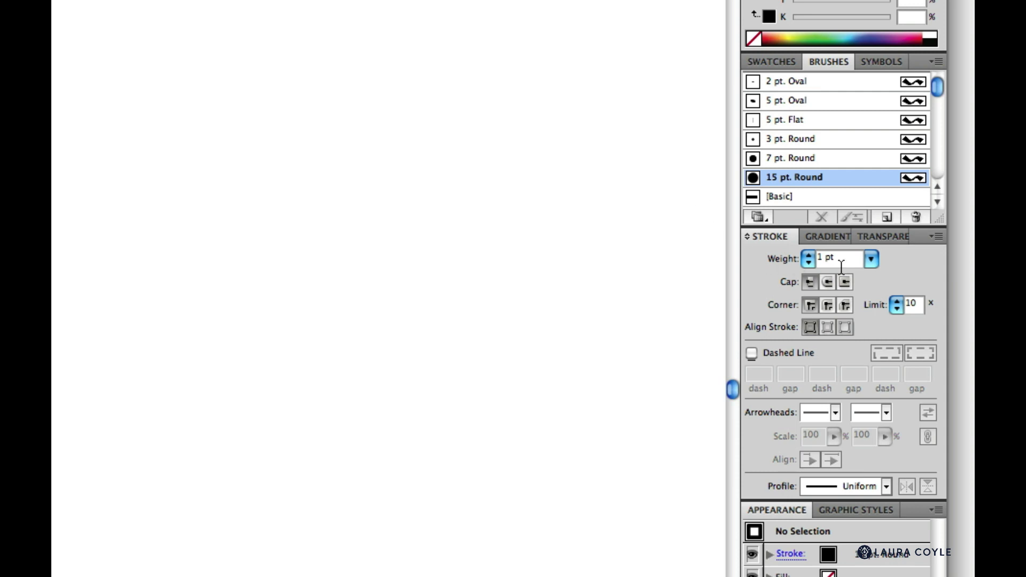
Step: Create a new brush of the Calligraphic Brush type
click(887, 218)
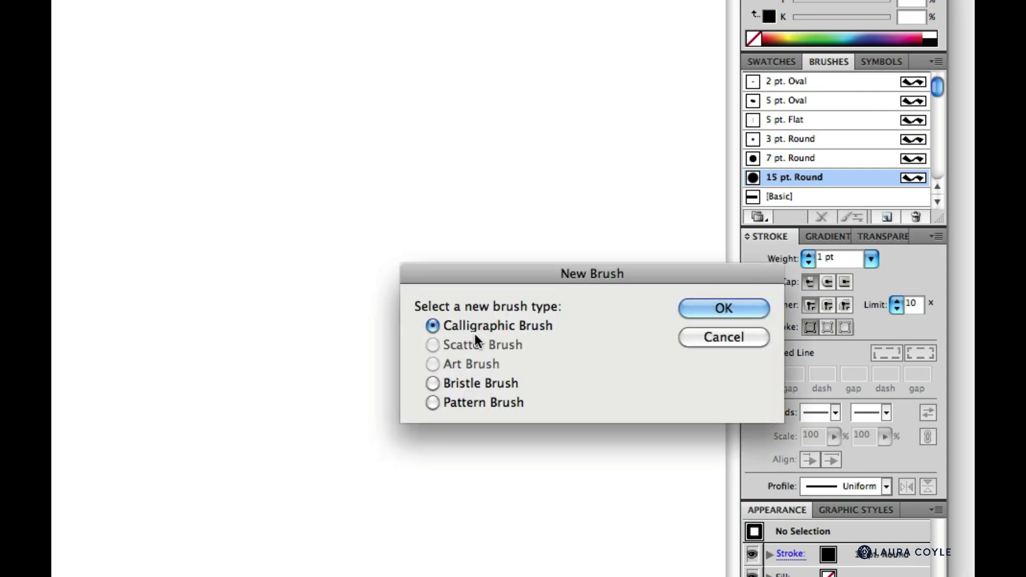
click(743, 307)
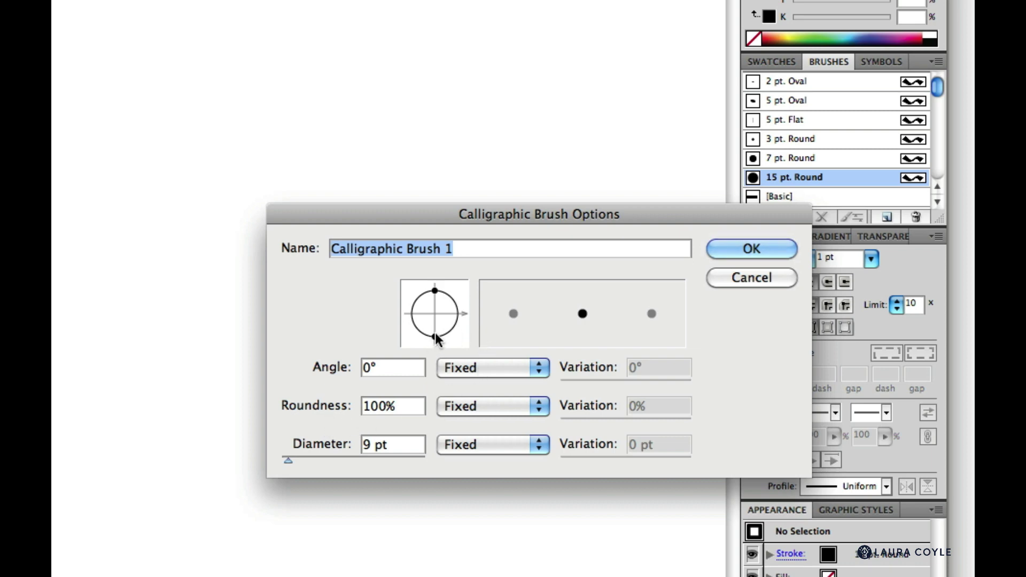
Step: Try out different tip angles and roundness values, ending at an angle of 47° and a roundness of 40%
drag(434, 336, 464, 294)
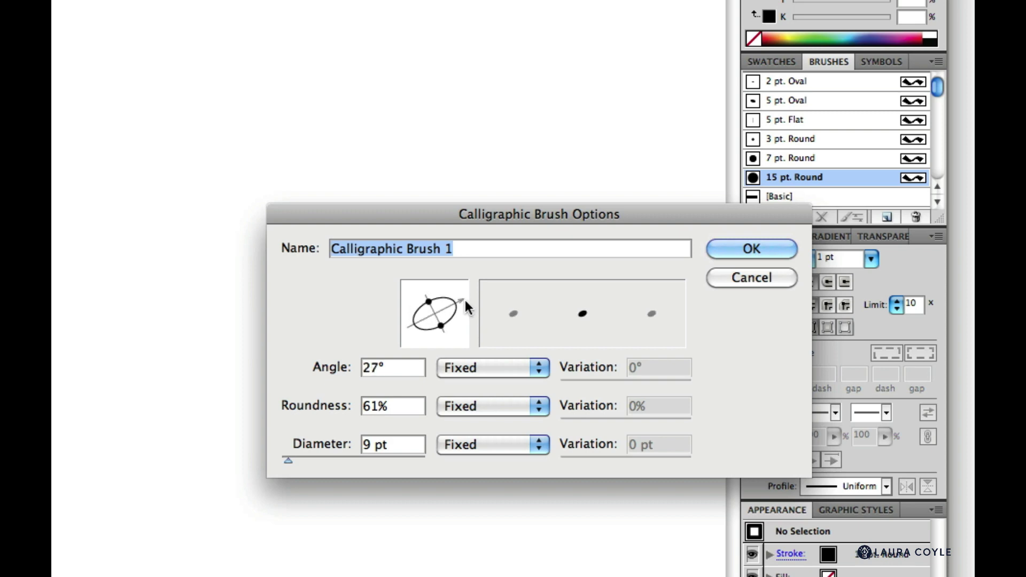
mouse_move(448, 331)
mouse_down()
mouse_move(464, 294)
mouse_move(456, 286)
mouse_up()
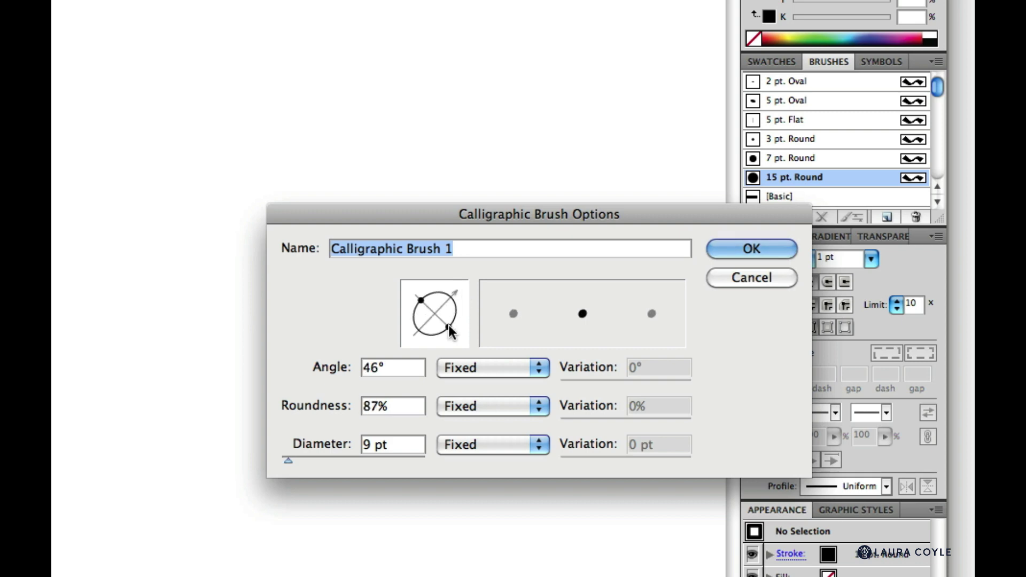
drag(450, 331, 447, 323)
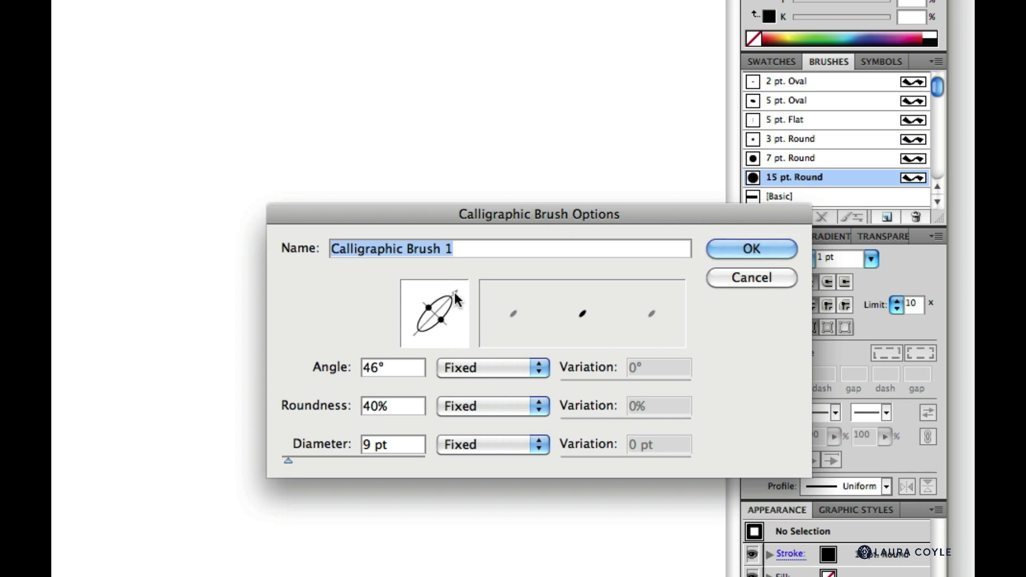
drag(456, 294, 459, 332)
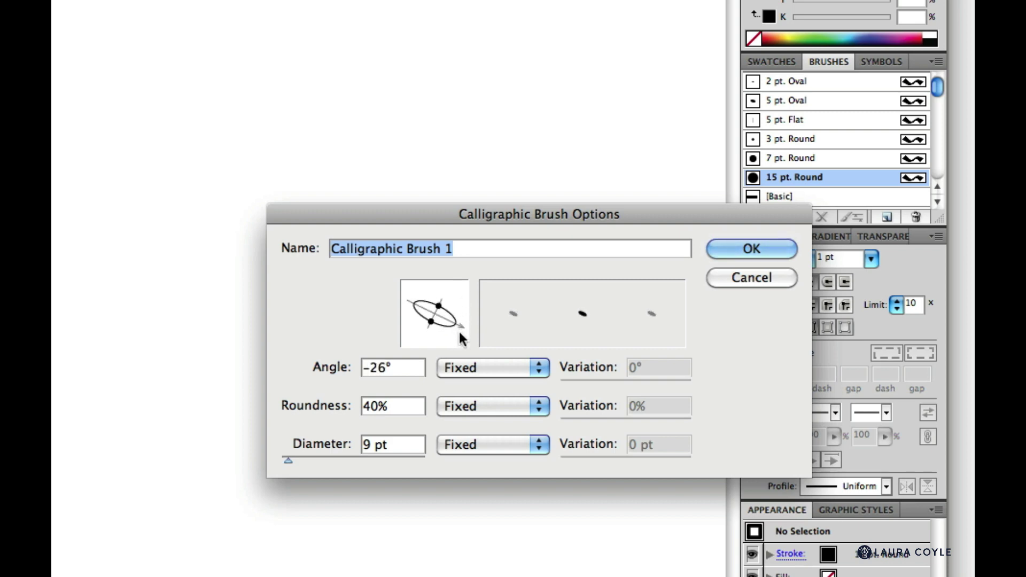
drag(460, 326, 456, 289)
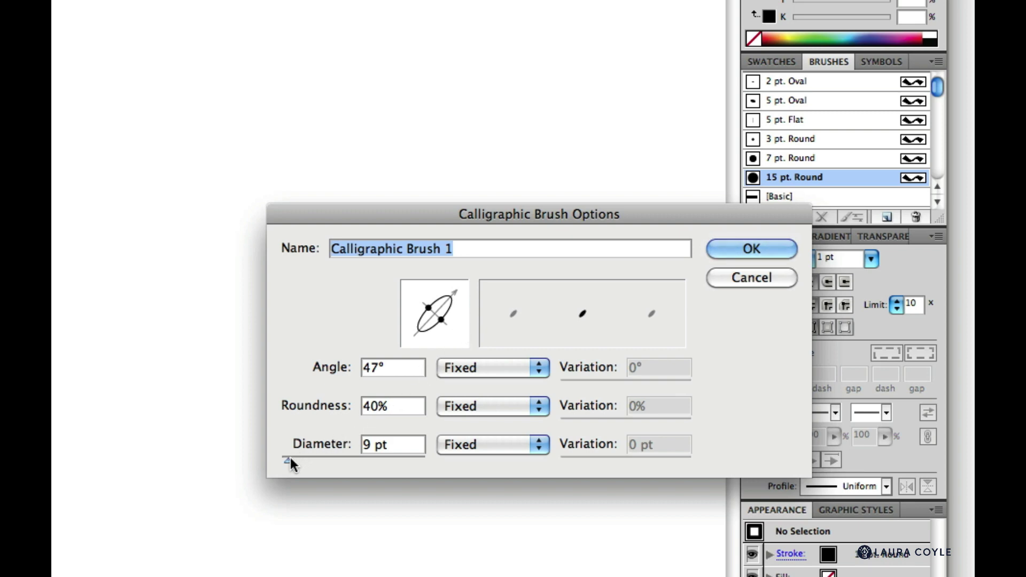
Step: Set the new brush to a diameter of 40 pt, an angle of 45° and a roundness of 10%
drag(289, 459, 310, 460)
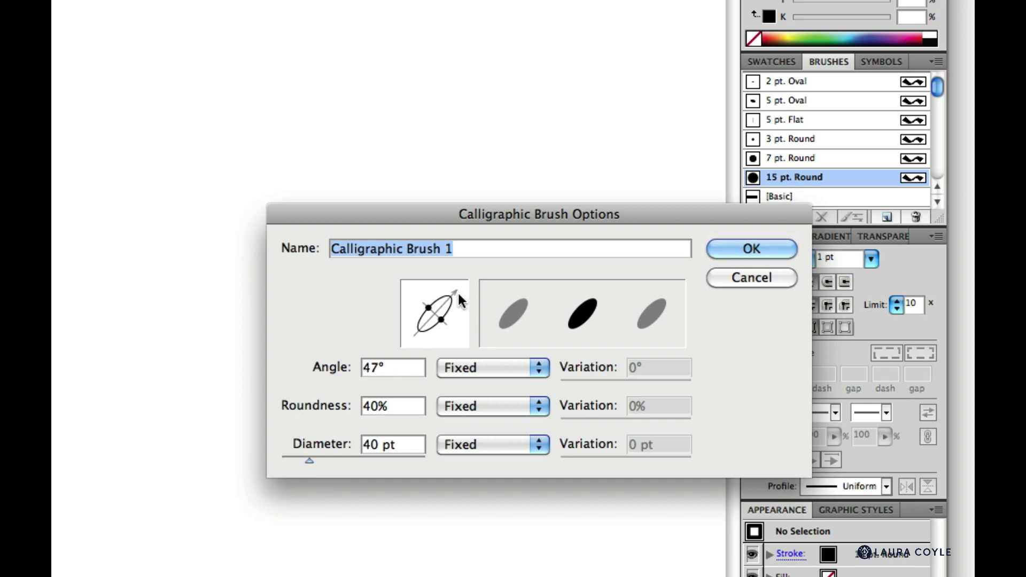
mouse_move(455, 292)
mouse_down()
mouse_move(464, 310)
mouse_move(458, 291)
mouse_up()
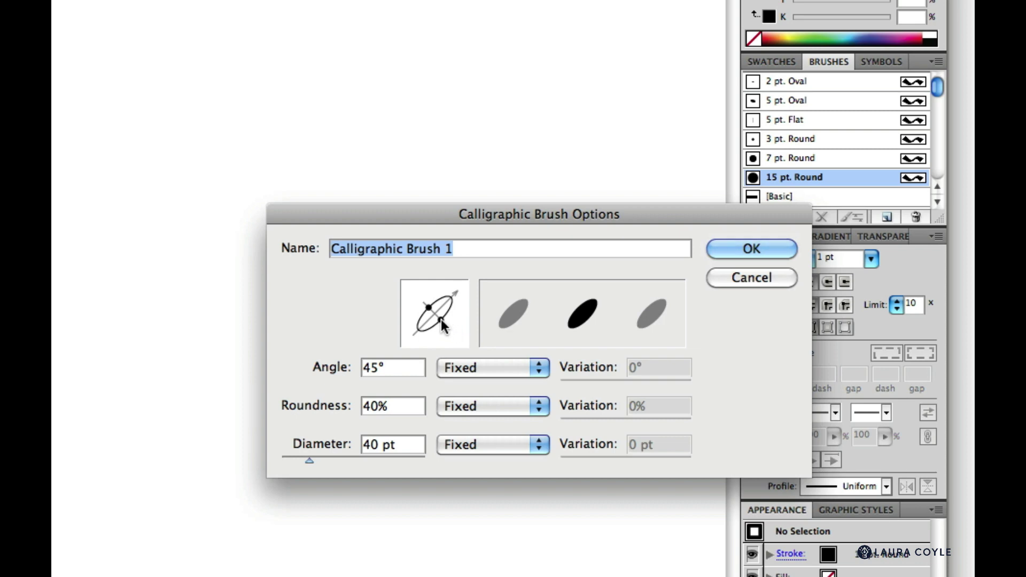
mouse_move(440, 320)
mouse_down()
mouse_move(447, 327)
mouse_move(436, 315)
mouse_up()
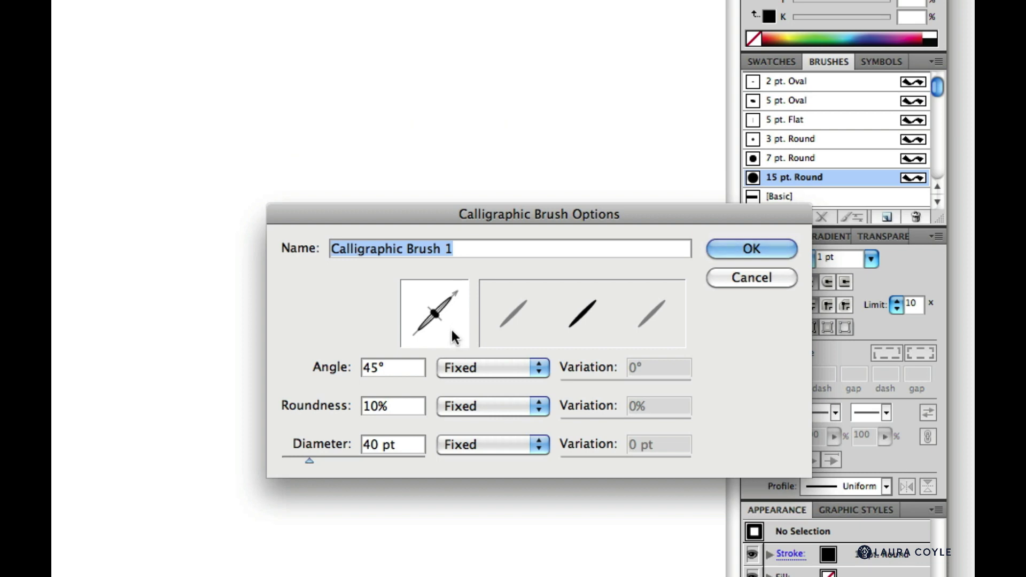
Step: Keep the brush angle on Fixed, name the brush "40 pt. Chisel" and save it
click(513, 368)
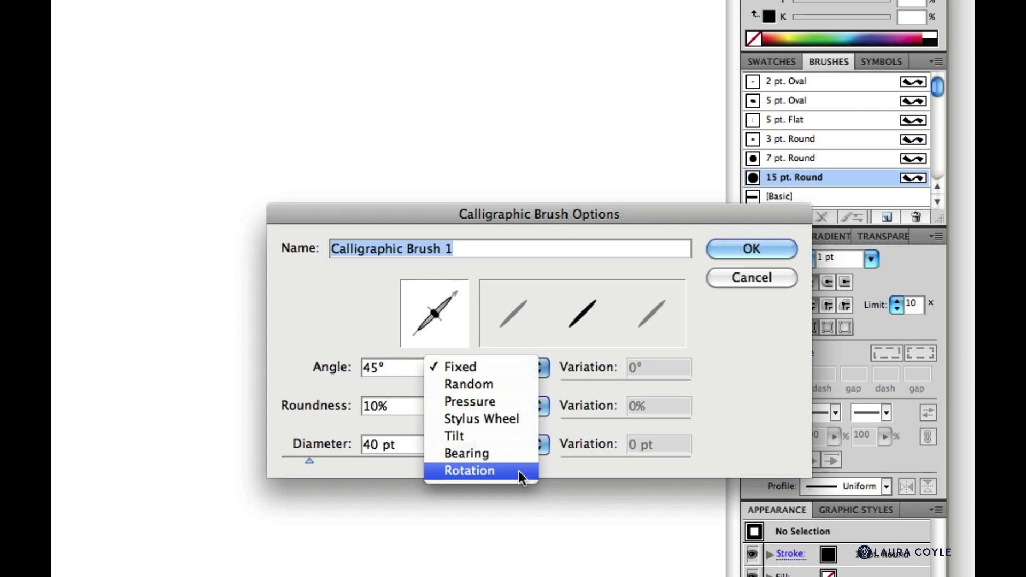
click(516, 367)
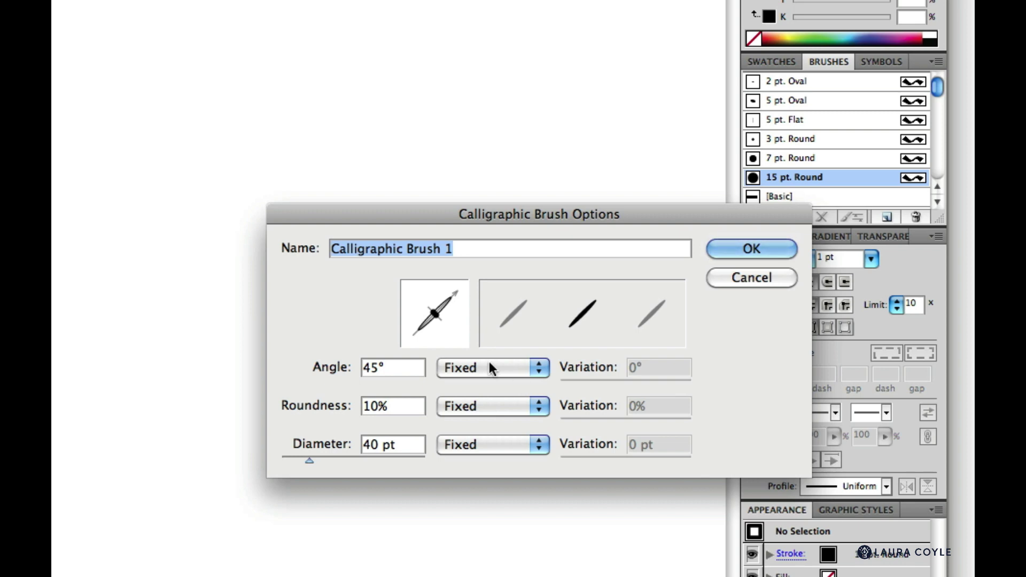
text(40 pt. C)
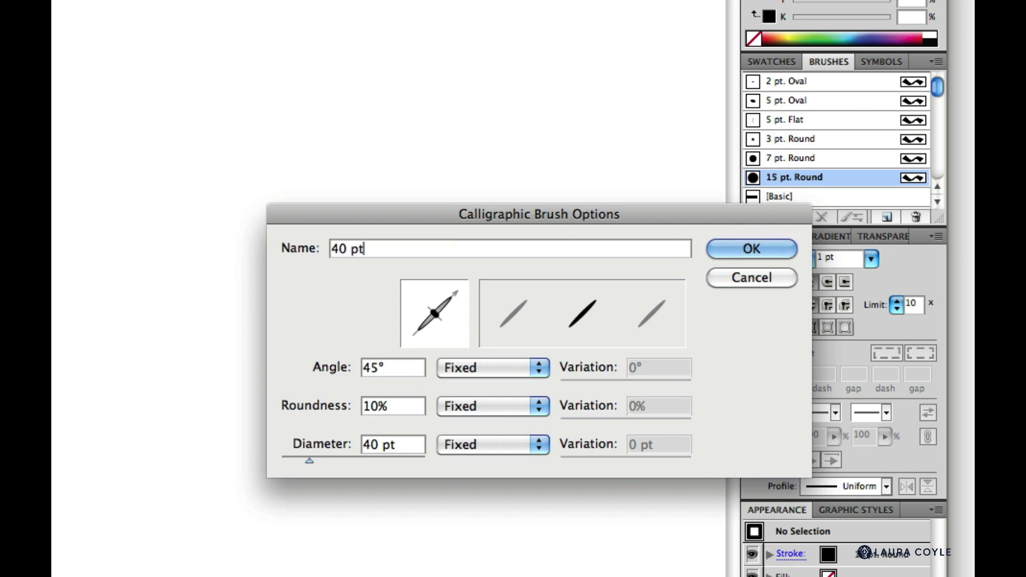
text(hisel)
click(781, 247)
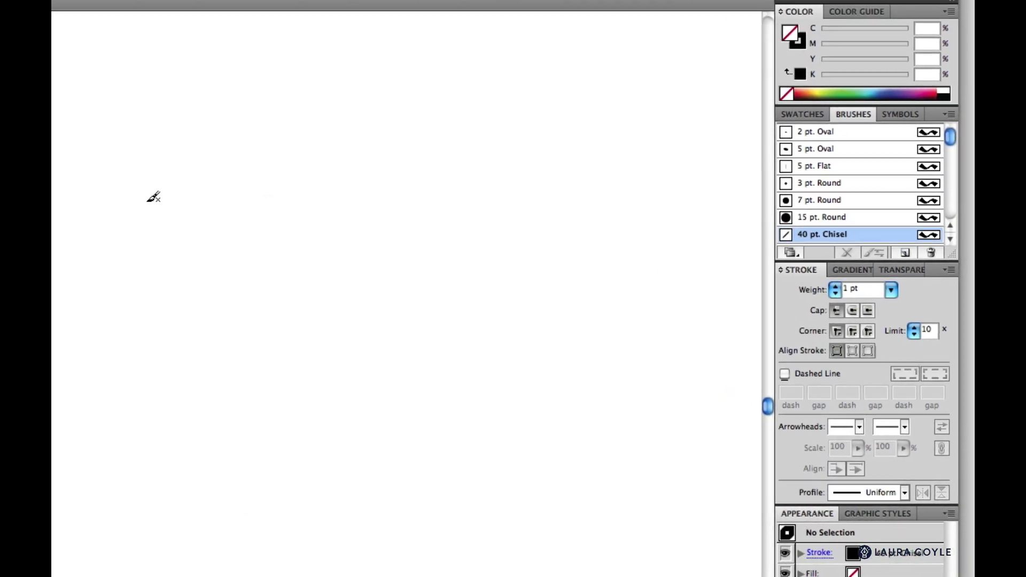
Step: Paint a wavy zigzag test stroke across the artboard with the 40 pt. Chisel brush and delete it
mouse_move(71, 207)
mouse_down()
mouse_move(136, 299)
mouse_move(355, 297)
mouse_up()
mouse_move(448, 325)
mouse_down()
mouse_move(606, 305)
mouse_move(686, 407)
mouse_move(709, 406)
mouse_up()
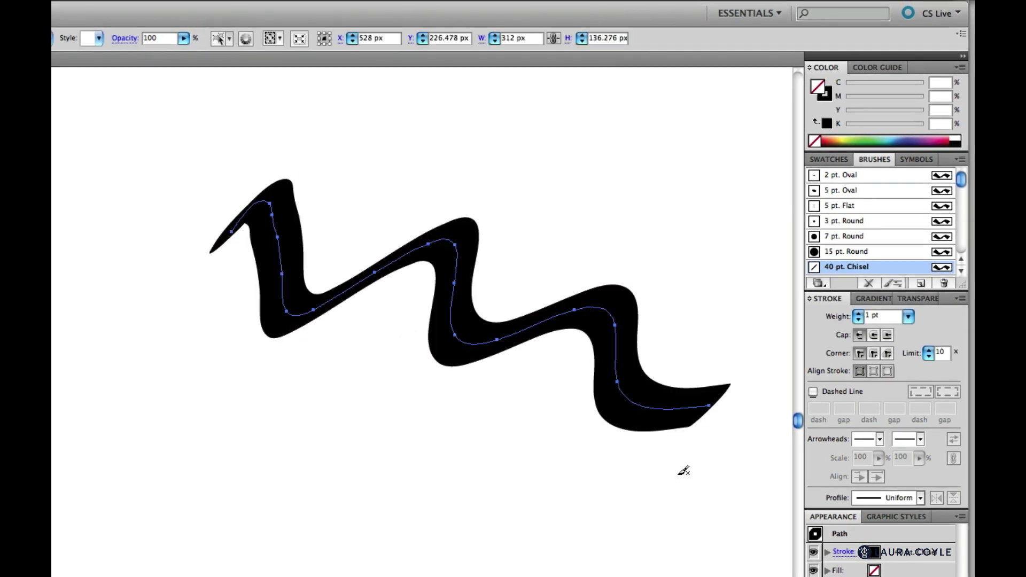
key(Delete)
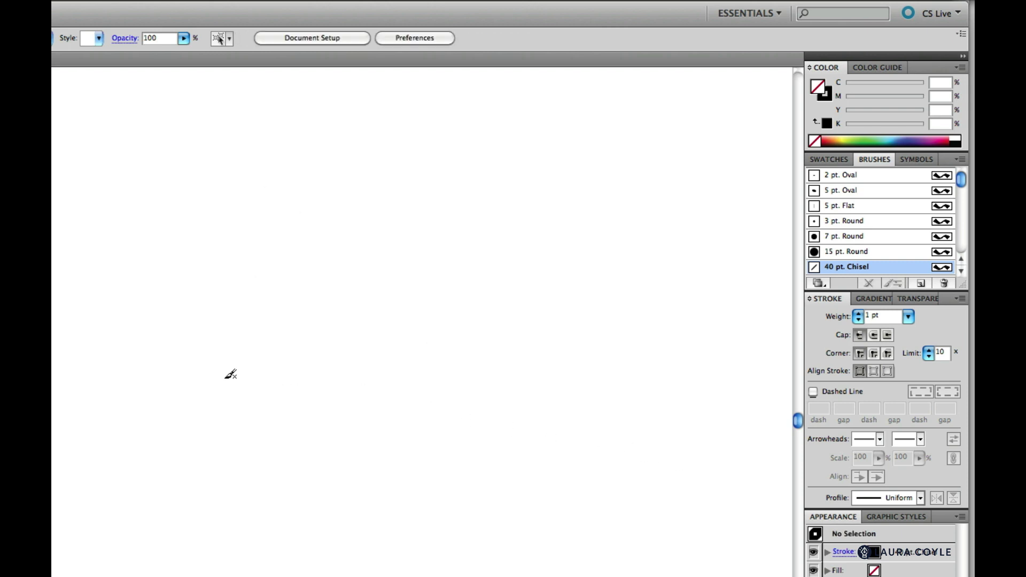
Step: Paint three parallel 45° diagonal strokes, one vertical and one horizontal test stroke with the chisel brush, and delete them all
mouse_move(199, 387)
mouse_down()
mouse_move(414, 185)
mouse_move(426, 160)
mouse_up()
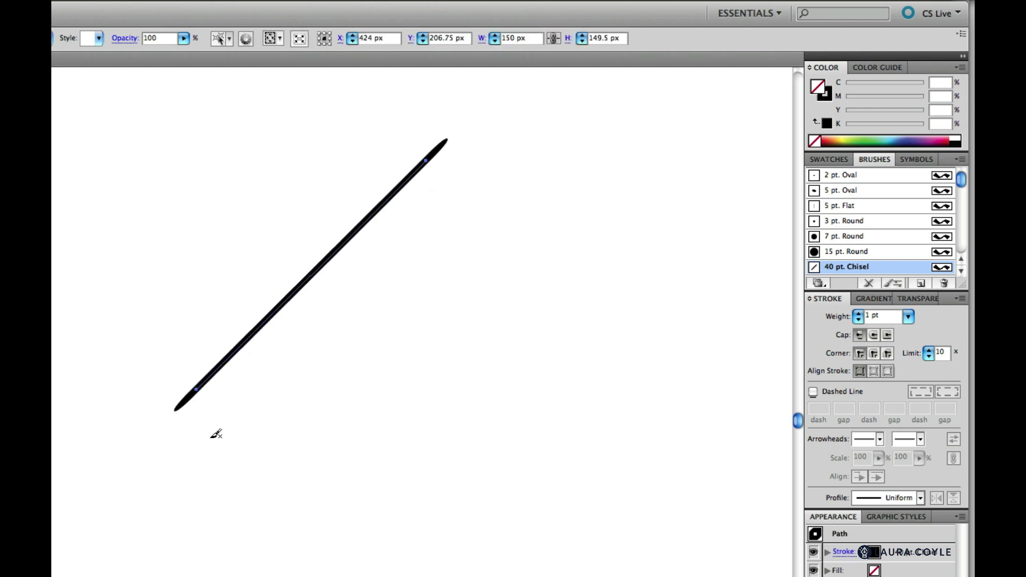
drag(198, 452, 444, 208)
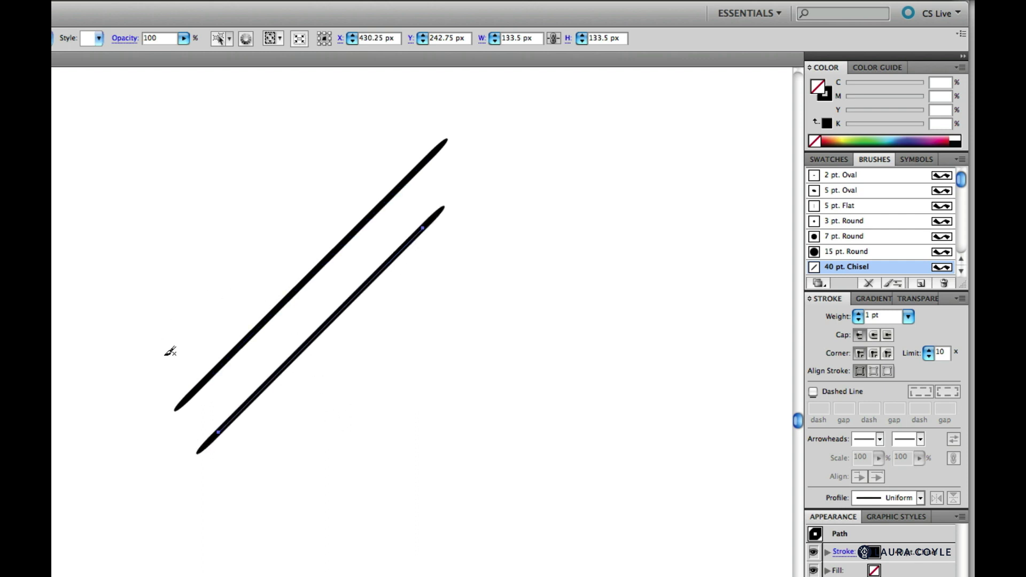
drag(147, 372, 333, 186)
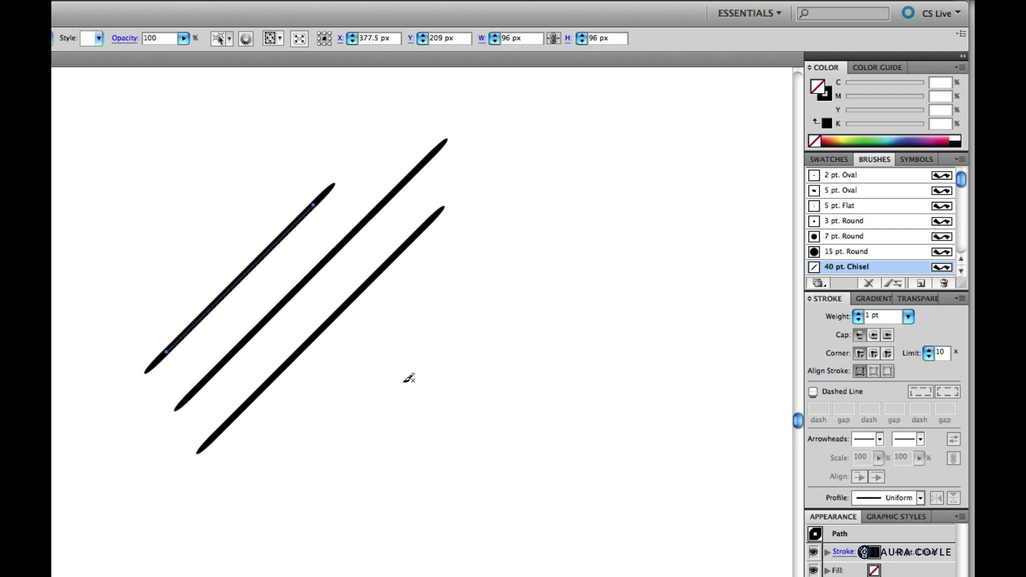
drag(744, 131, 741, 497)
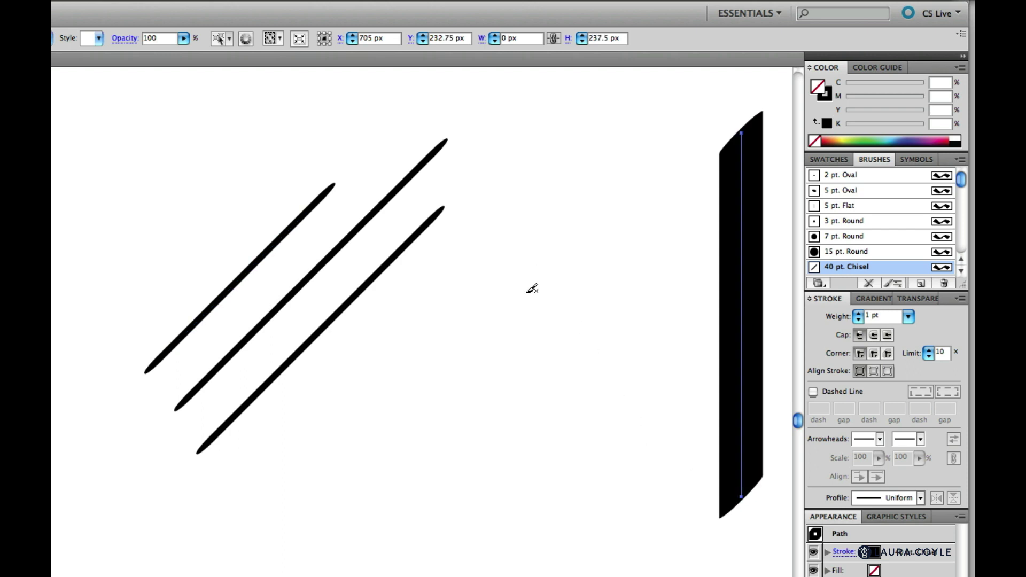
drag(425, 315, 687, 340)
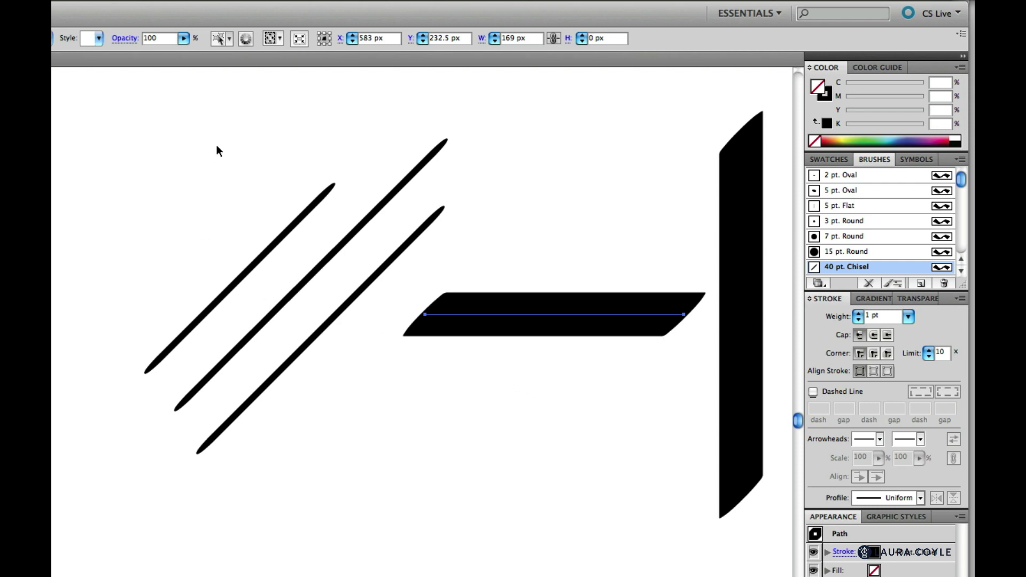
mouse_move(213, 131)
mouse_down()
mouse_move(748, 467)
mouse_move(765, 494)
mouse_up()
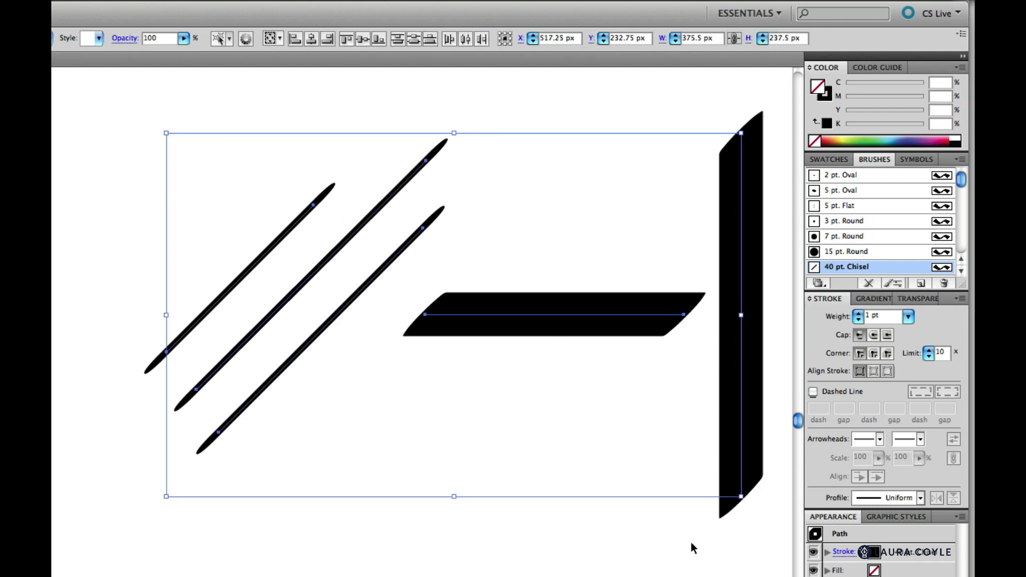
key(Delete)
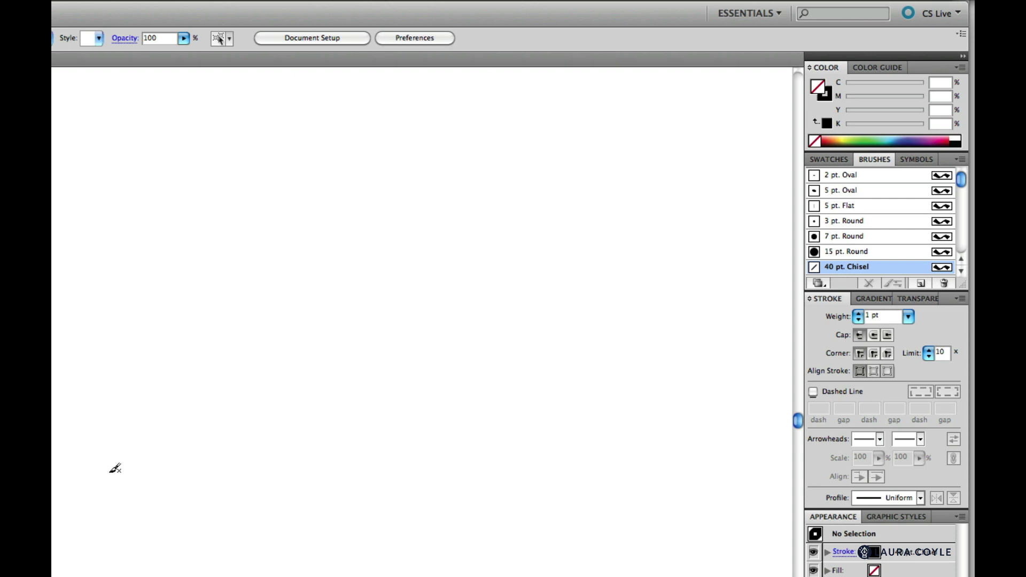
Step: Paint a calligraphic capital A from two curved legs and a crossbar with the 40 pt. Chisel brush
mouse_move(88, 457)
mouse_down()
mouse_move(134, 485)
mouse_move(179, 454)
mouse_move(206, 385)
mouse_move(239, 214)
mouse_move(267, 165)
mouse_move(316, 133)
mouse_move(308, 319)
mouse_move(326, 430)
mouse_move(398, 410)
mouse_up()
key(Delete)
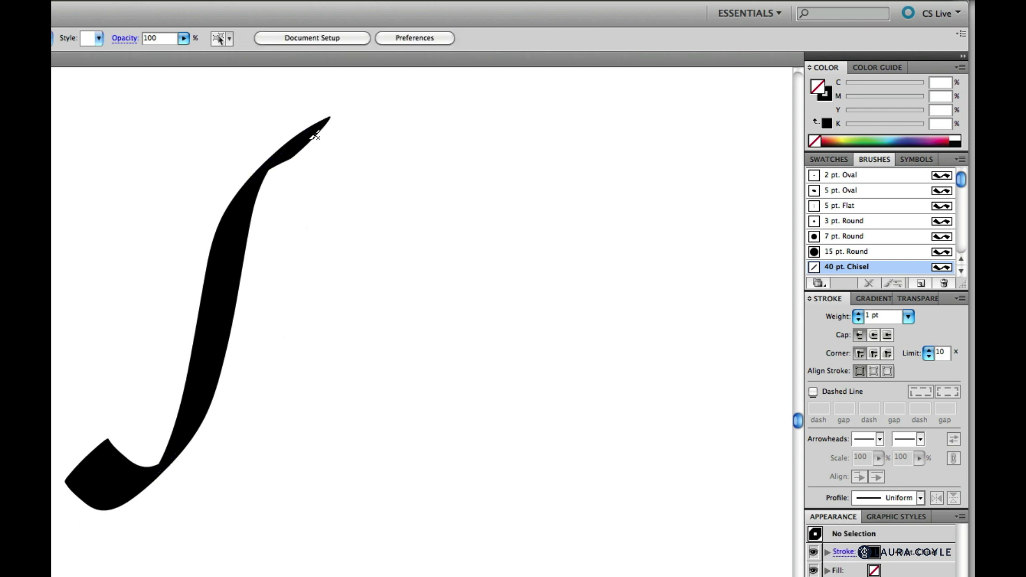
mouse_move(316, 135)
mouse_down()
mouse_move(302, 367)
mouse_move(316, 418)
mouse_move(365, 426)
mouse_up()
drag(172, 290, 300, 297)
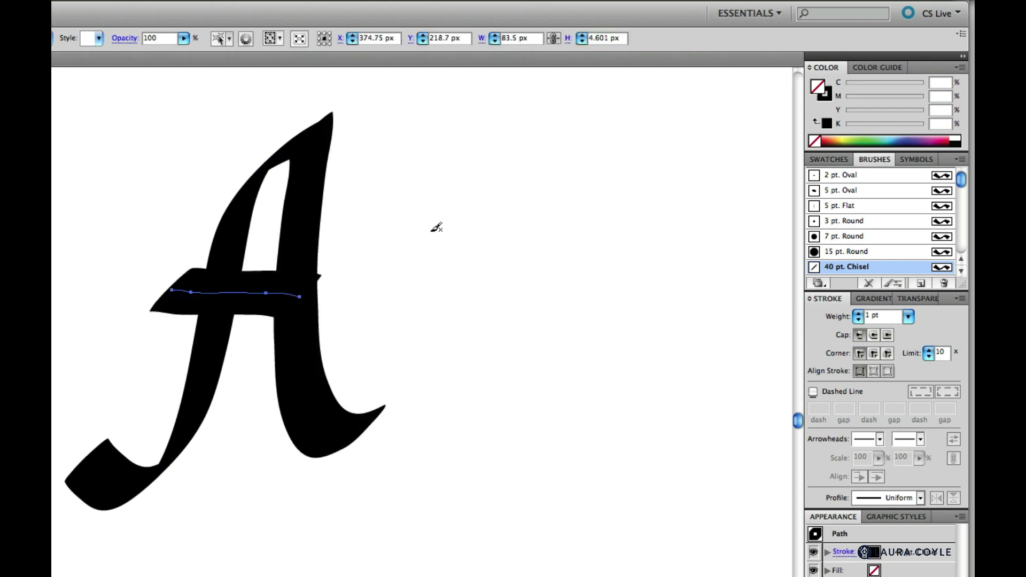
Step: Paint calligraphic capitals B and C beside the A, finishing the C with a short serif stroke at its upper end
drag(407, 156, 401, 366)
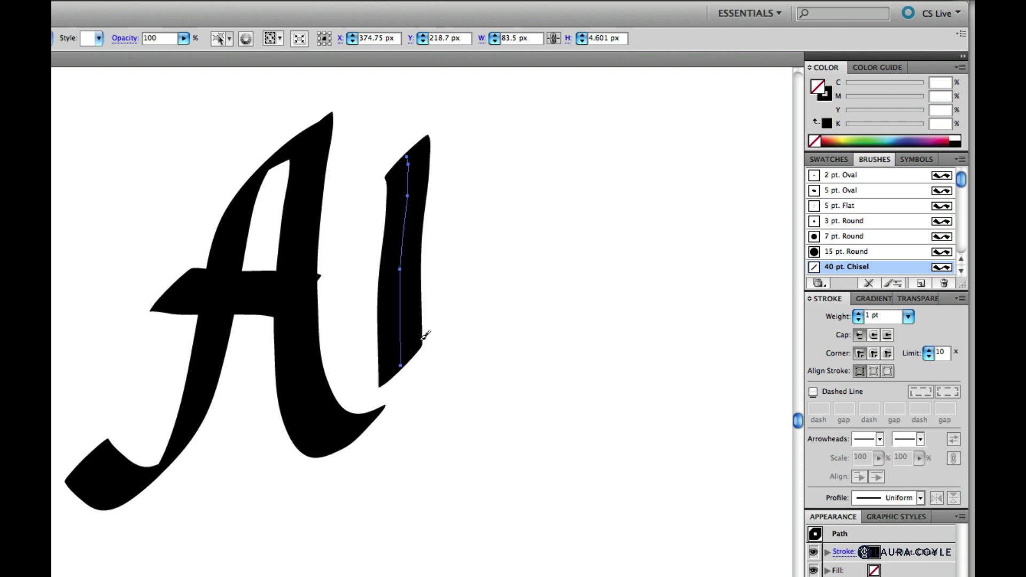
key(ctrl+z)
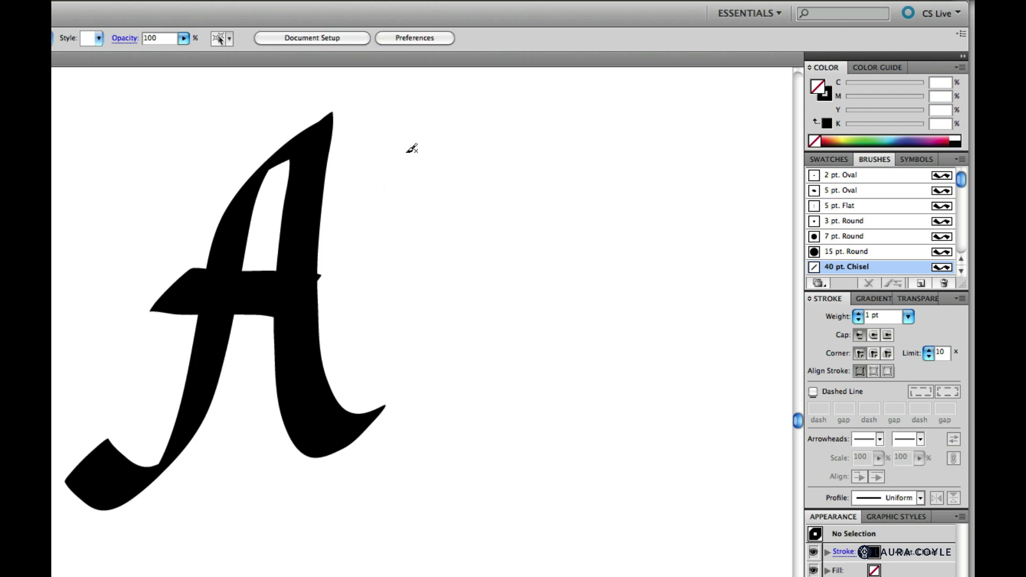
drag(407, 158, 406, 365)
mouse_move(352, 186)
mouse_down()
mouse_move(394, 150)
mouse_move(474, 136)
mouse_move(486, 196)
mouse_move(414, 240)
mouse_move(457, 235)
mouse_move(514, 261)
mouse_move(516, 332)
mouse_move(458, 372)
mouse_move(369, 374)
mouse_up()
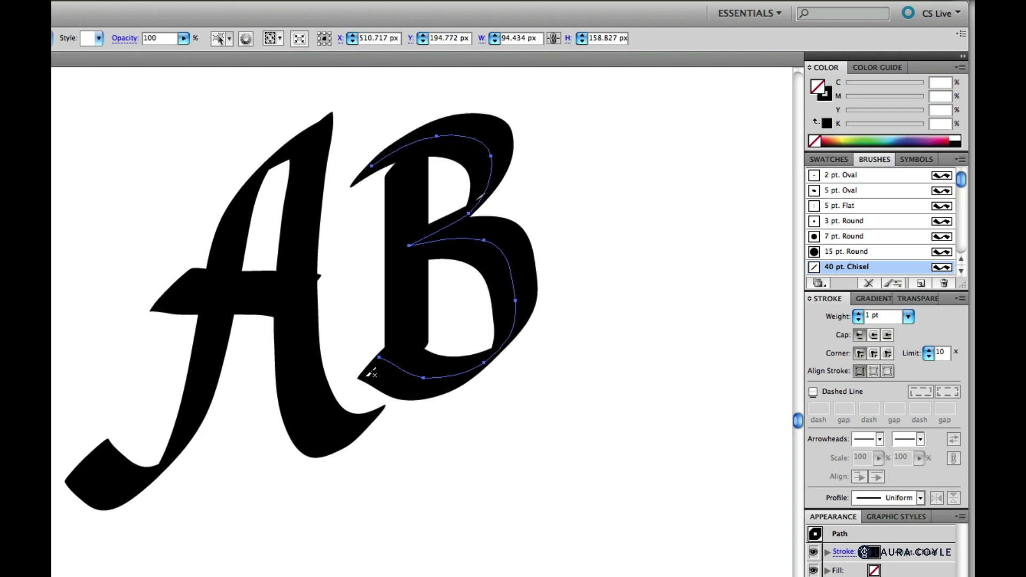
mouse_move(676, 186)
mouse_down()
mouse_move(714, 147)
mouse_move(612, 167)
mouse_move(583, 315)
mouse_move(658, 396)
mouse_move(734, 331)
mouse_up()
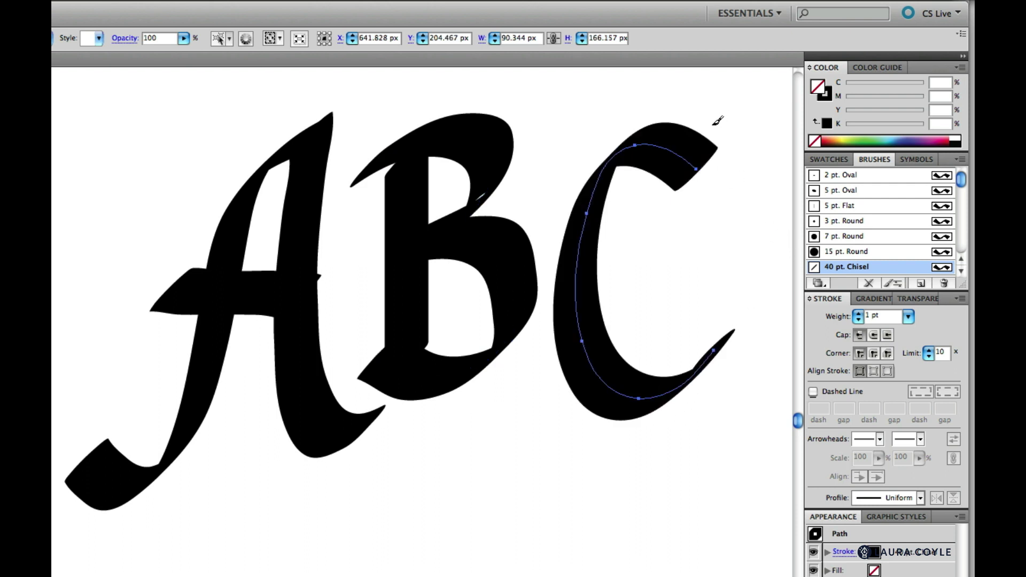
mouse_move(715, 122)
mouse_down()
mouse_move(700, 170)
mouse_move(702, 205)
mouse_up()
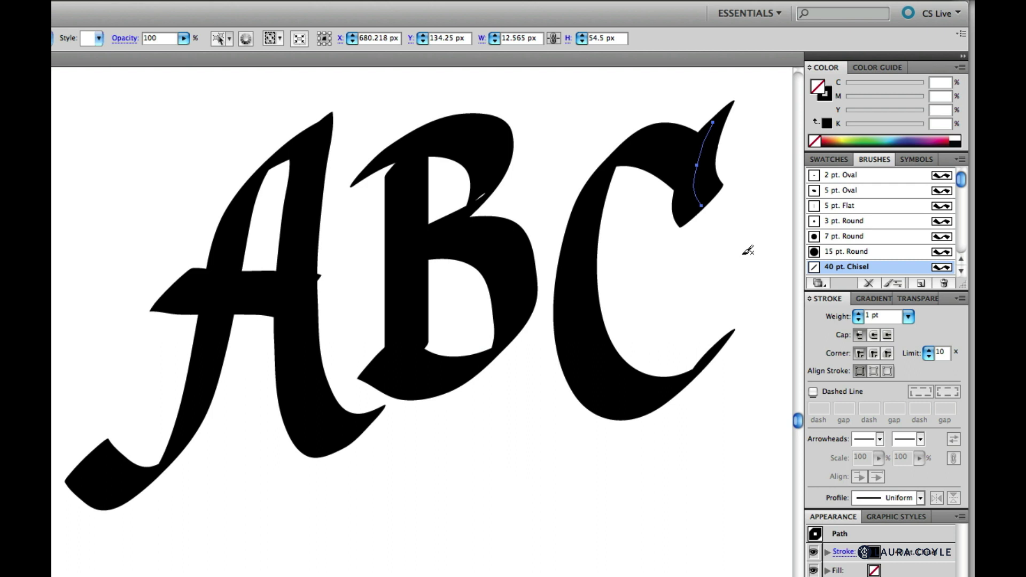
Step: Edit the 40 pt. Chisel brush so its roundness is 20%, controlled by Pressure with a variation of 20%
double_click(888, 267)
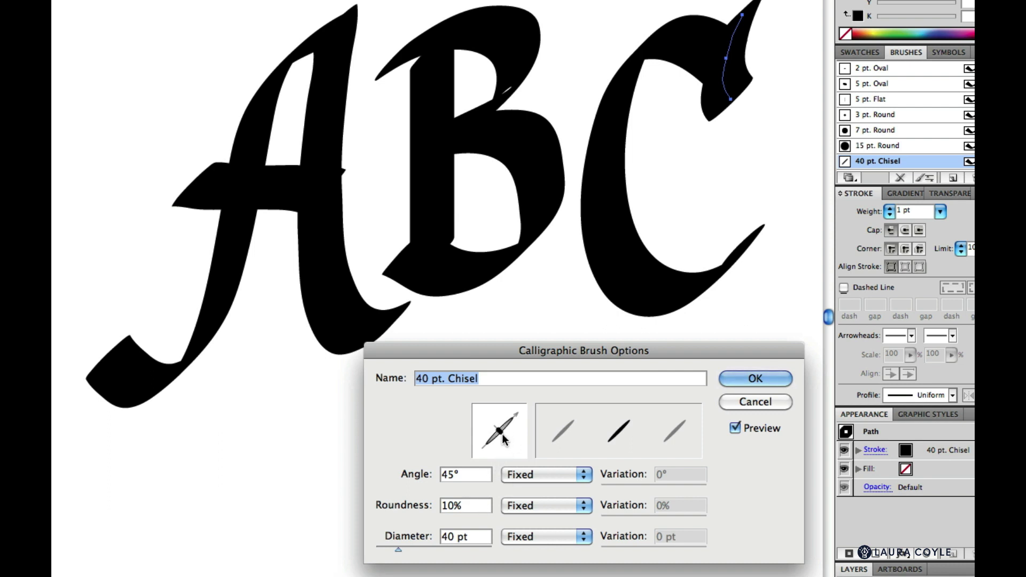
drag(503, 436, 508, 426)
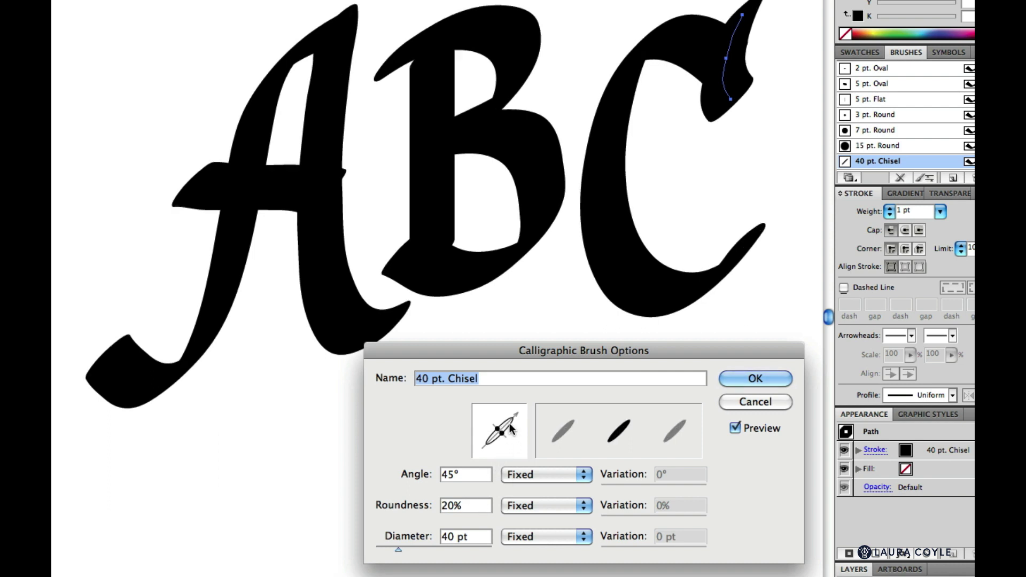
click(541, 509)
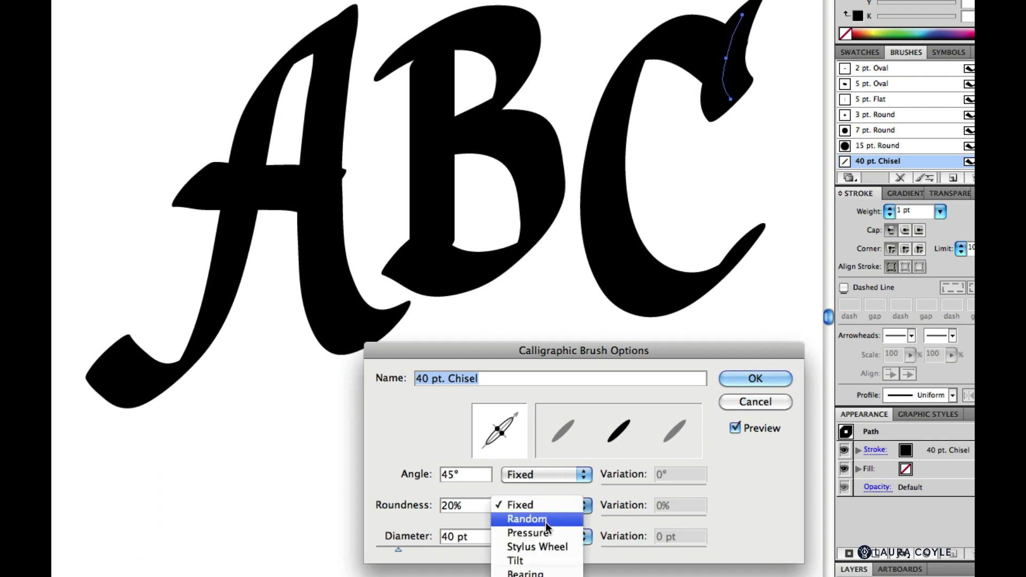
click(553, 532)
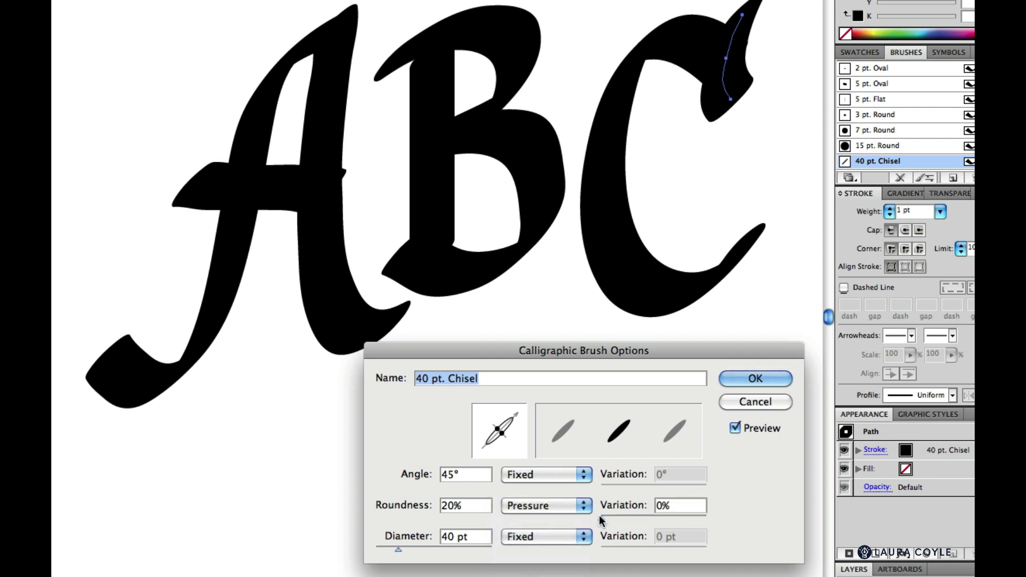
drag(600, 516, 617, 517)
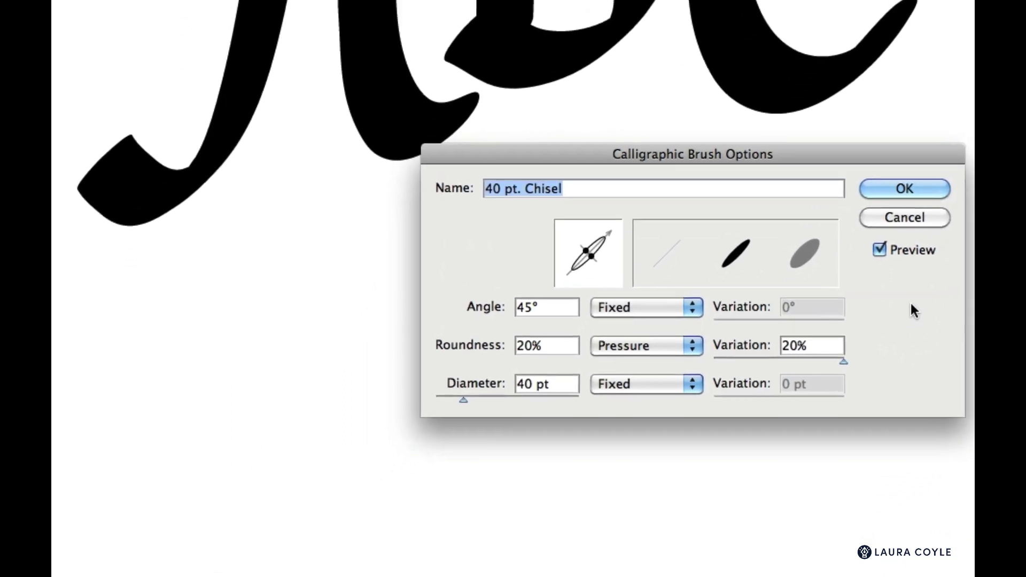
Step: Review the control methods available for the chisel brush's angle, and cancel the brush options
click(676, 303)
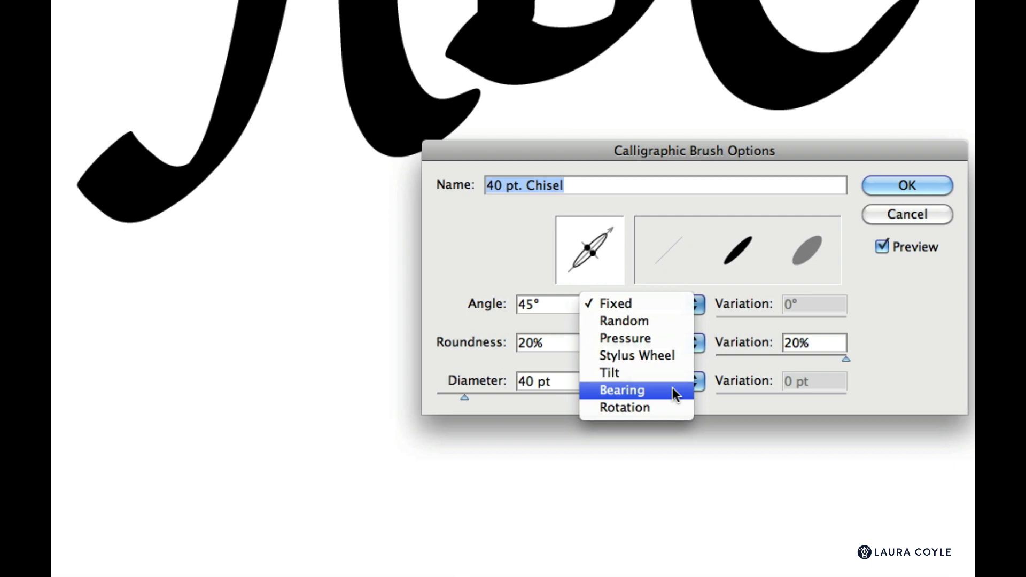
click(665, 302)
click(937, 219)
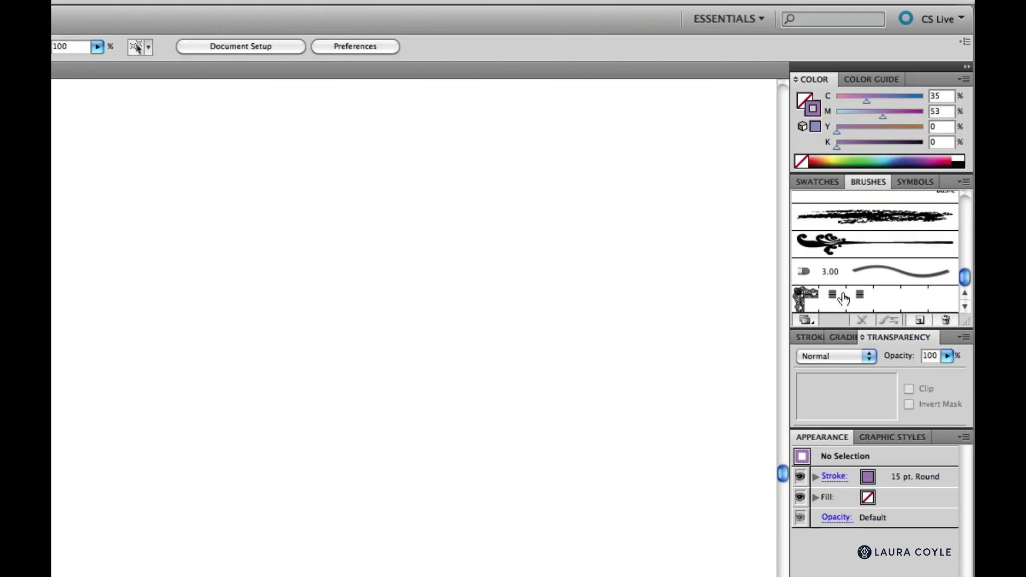
Step: Paint three rising curved strokes and one nearly horizontal stroke with the Filbert bristle brush, and delete all four
click(862, 276)
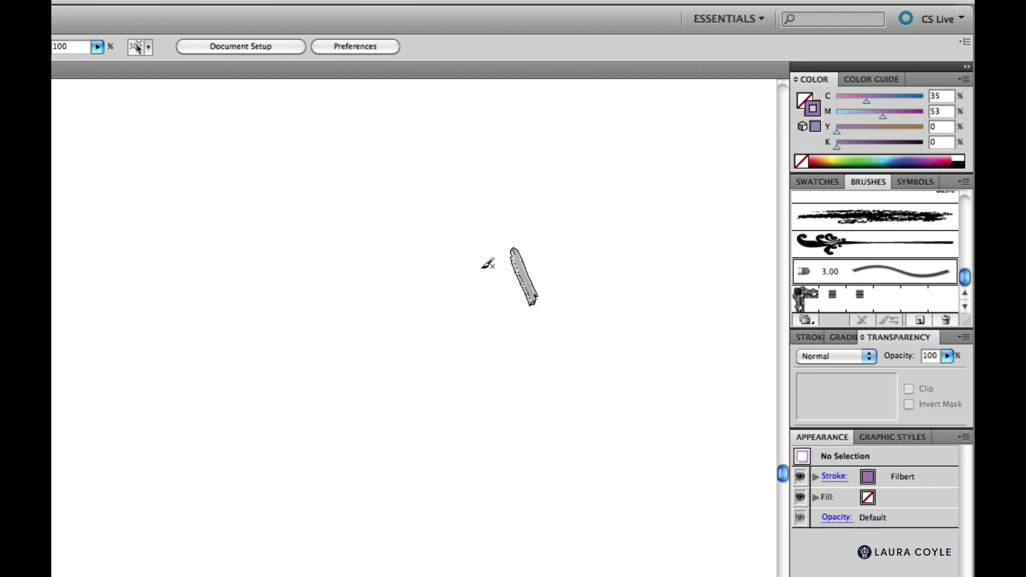
mouse_move(279, 368)
mouse_down()
mouse_move(299, 343)
mouse_move(490, 243)
mouse_move(621, 206)
mouse_up()
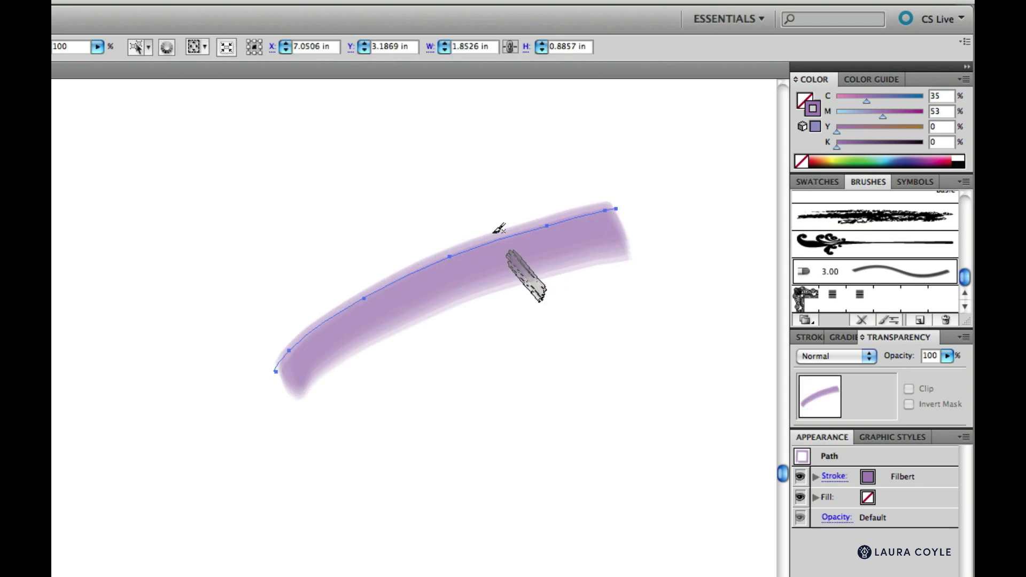
drag(398, 416, 618, 323)
drag(403, 476, 601, 385)
drag(371, 171, 642, 152)
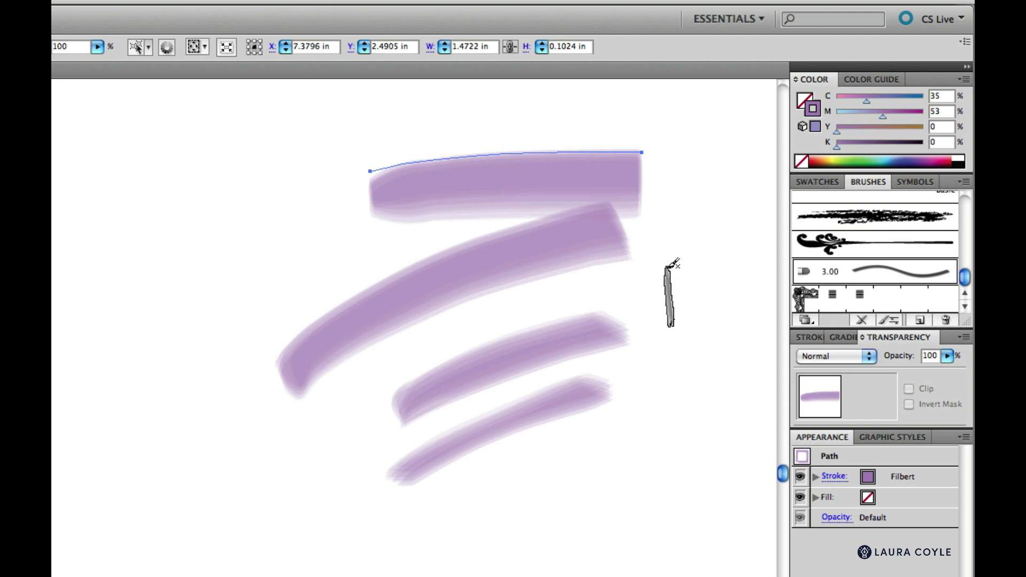
mouse_move(342, 161)
mouse_down()
mouse_move(527, 314)
mouse_move(651, 477)
mouse_up()
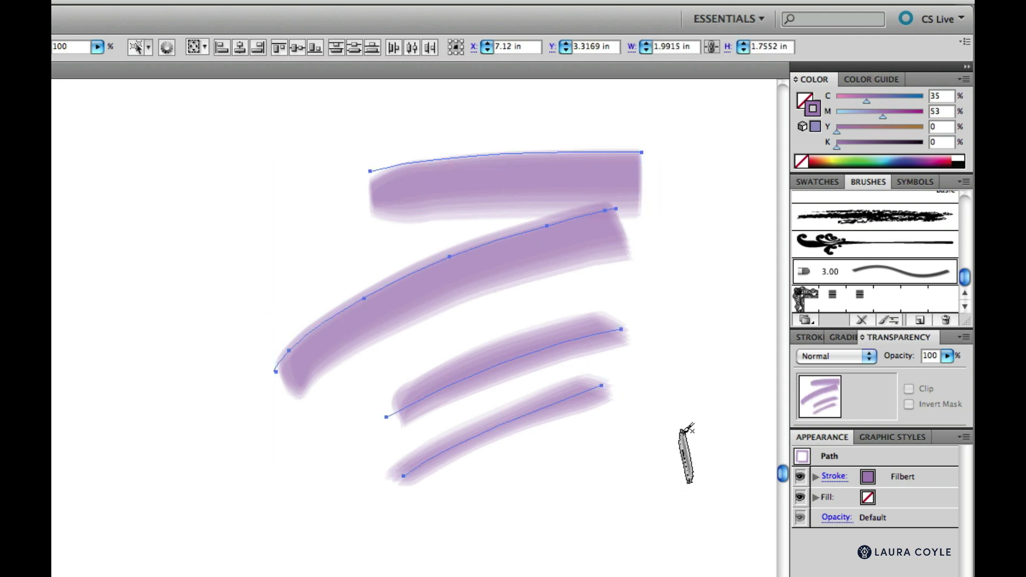
key(Delete)
Step: Paint a wavy Filbert stroke about 2.4 in wide and a curved stroke beside its end, and delete both
mouse_move(216, 308)
mouse_down()
mouse_move(262, 249)
mouse_move(391, 240)
mouse_move(444, 331)
mouse_move(512, 294)
mouse_move(540, 216)
mouse_move(640, 234)
mouse_move(648, 280)
mouse_up()
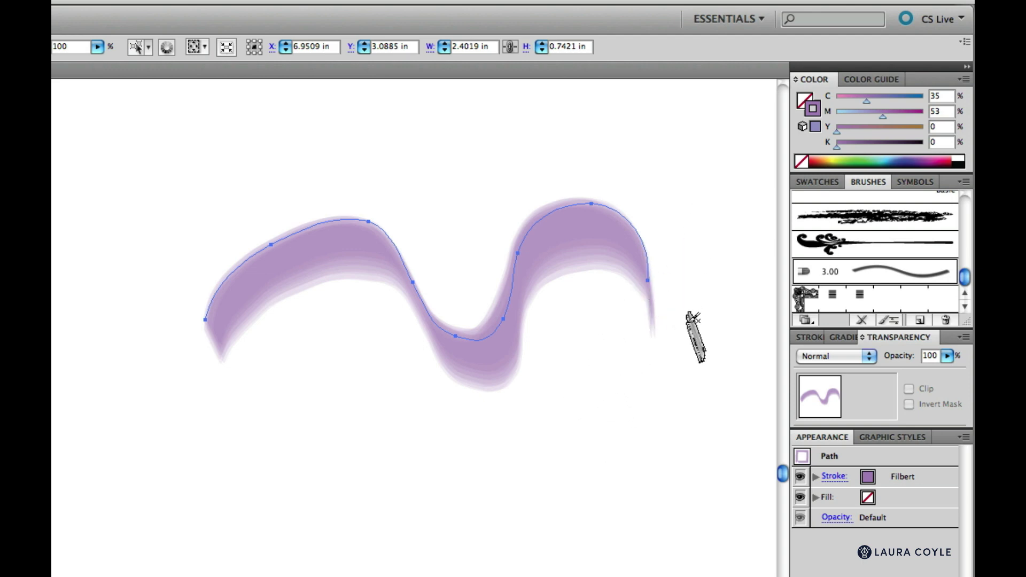
drag(570, 410, 672, 254)
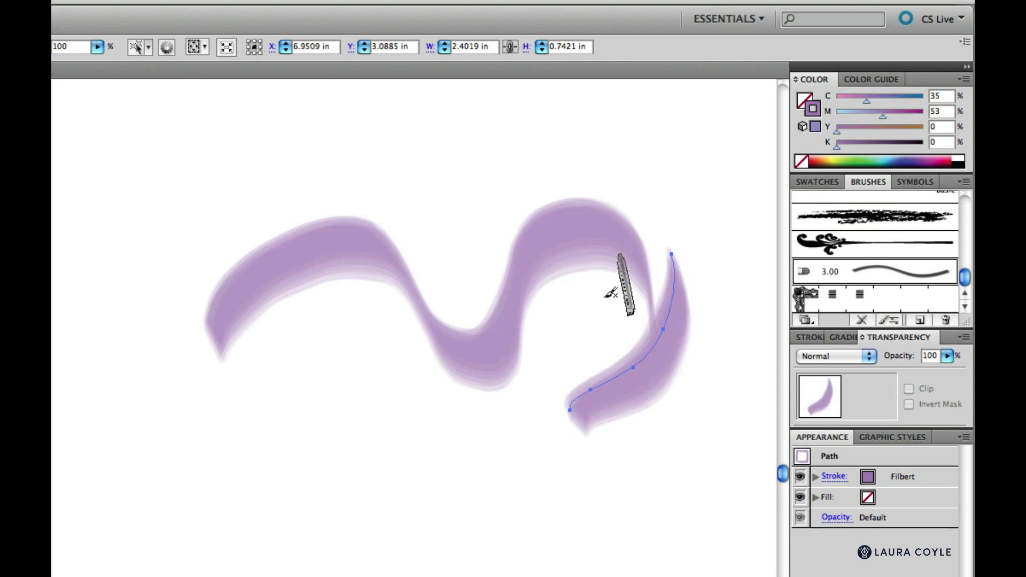
drag(553, 425, 646, 246)
key(Delete)
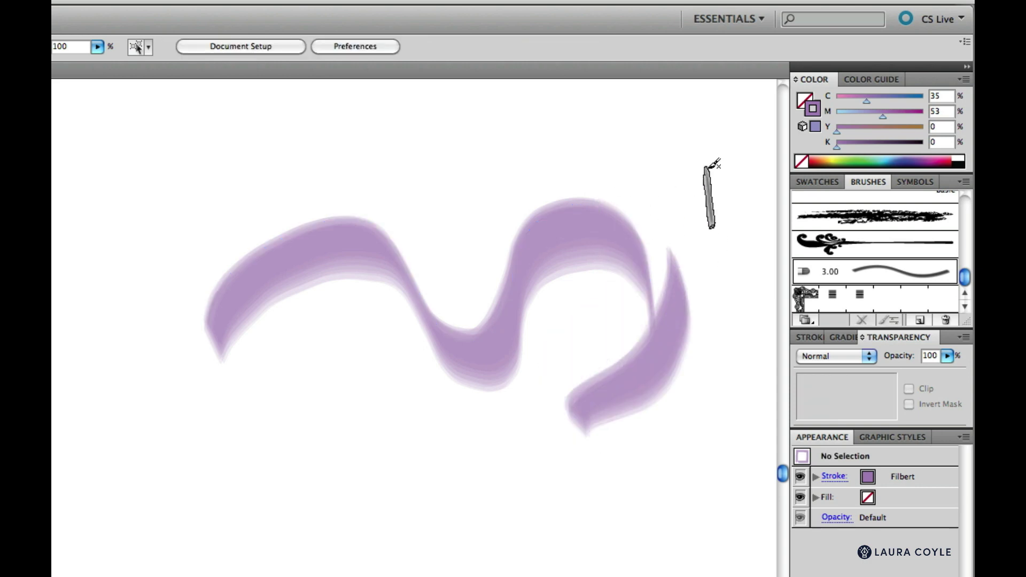
key(ctrl+a)
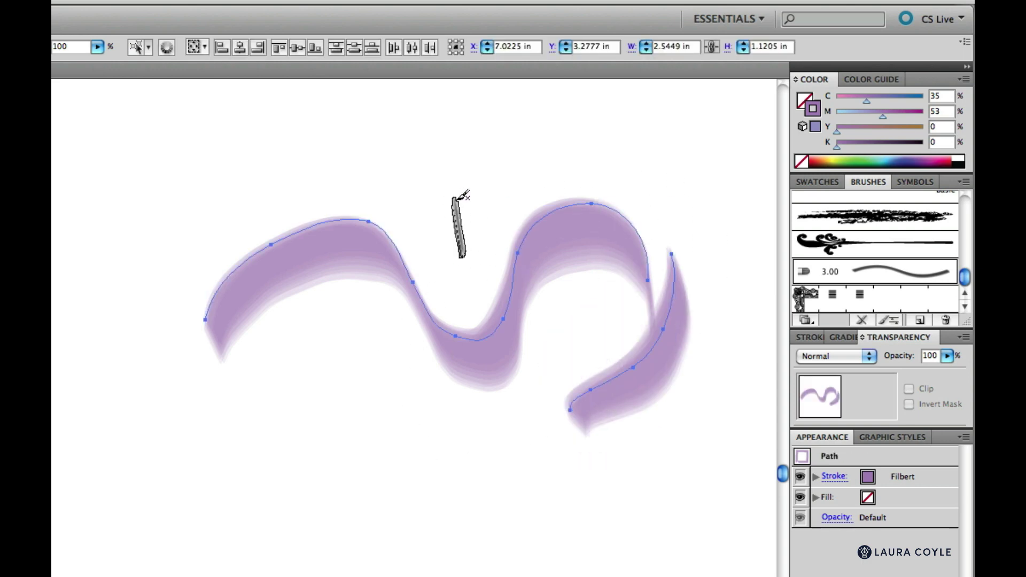
key(Delete)
Step: Paint four long horizontal Filbert strokes, alternating wide and narrow by varying the pen's tilt, and clear them from the canvas
mouse_move(530, 167)
mouse_down()
mouse_move(521, 177)
mouse_move(539, 271)
mouse_move(531, 255)
mouse_up()
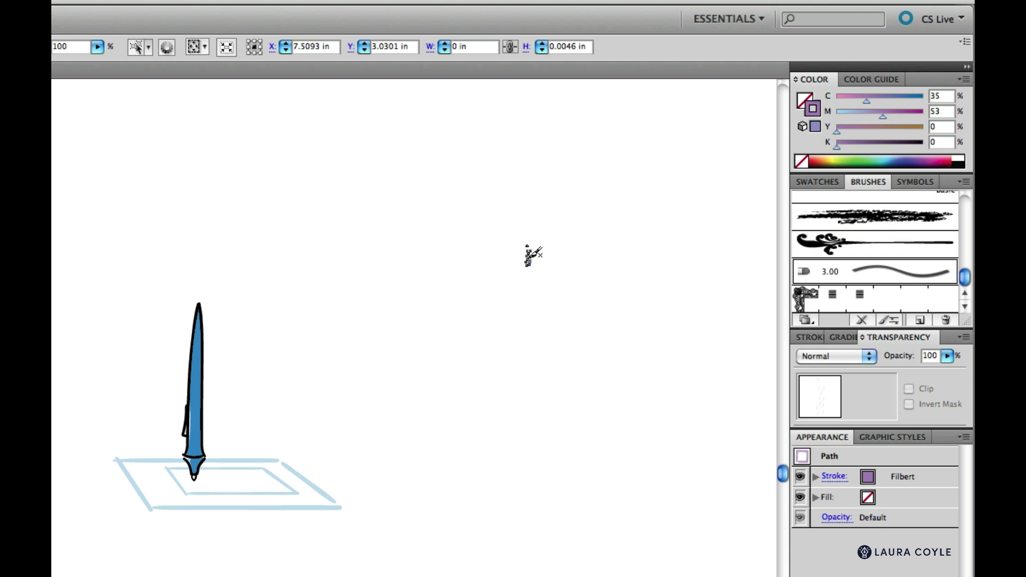
drag(543, 275, 546, 215)
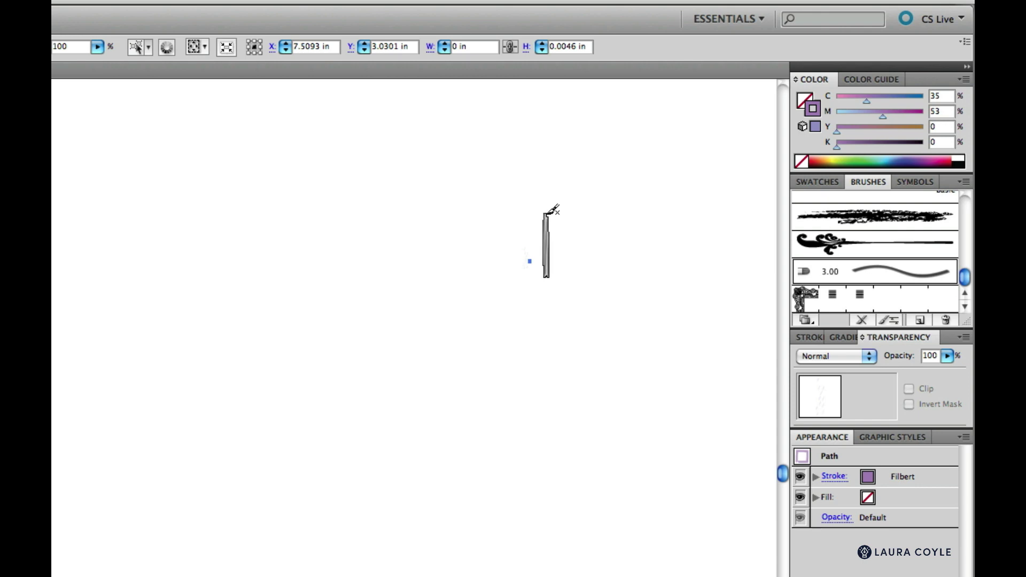
mouse_move(547, 214)
mouse_down()
mouse_move(576, 217)
mouse_move(575, 254)
mouse_up()
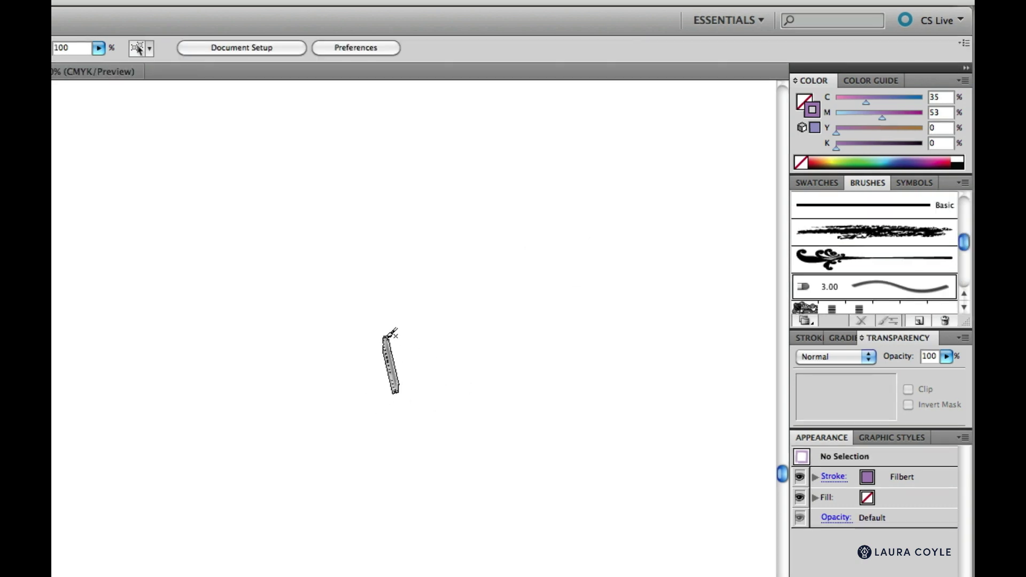
drag(203, 140, 694, 155)
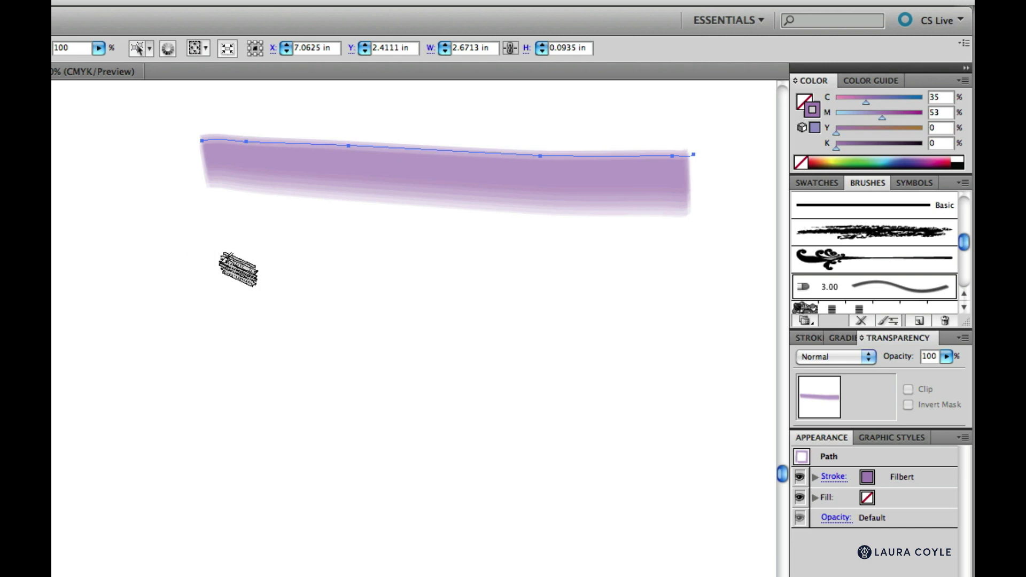
drag(224, 268, 710, 271)
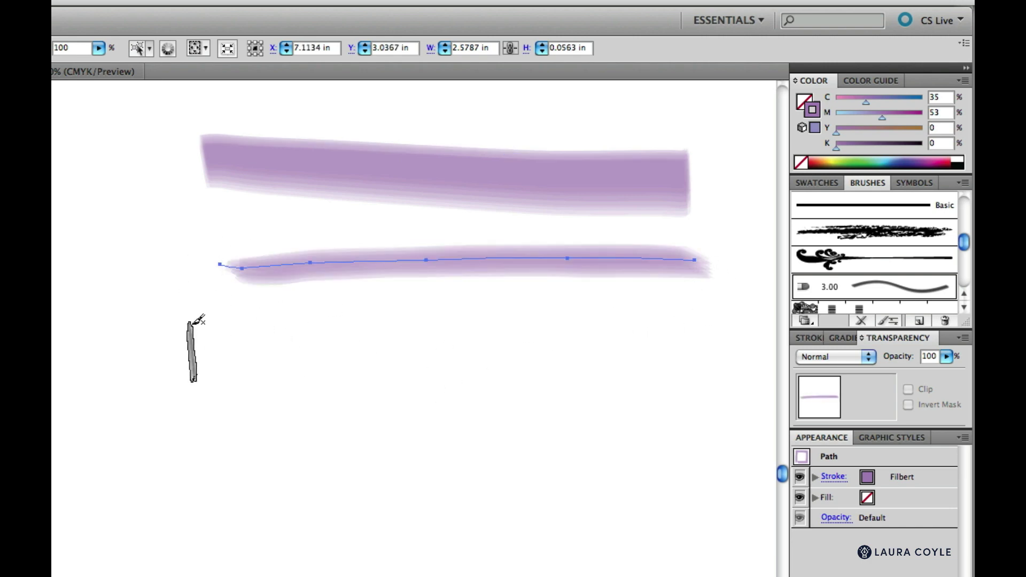
drag(193, 327, 714, 320)
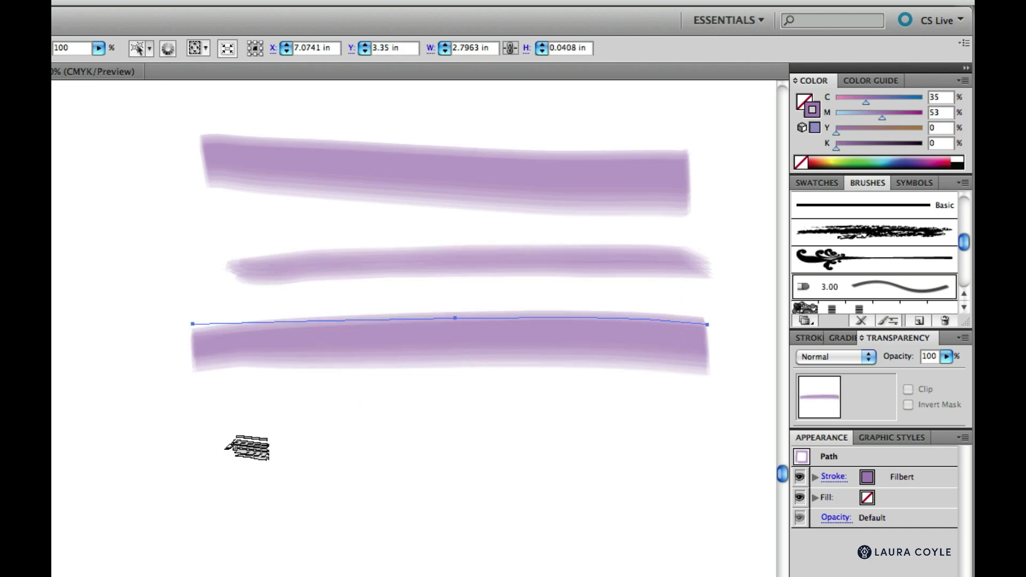
drag(260, 438, 696, 414)
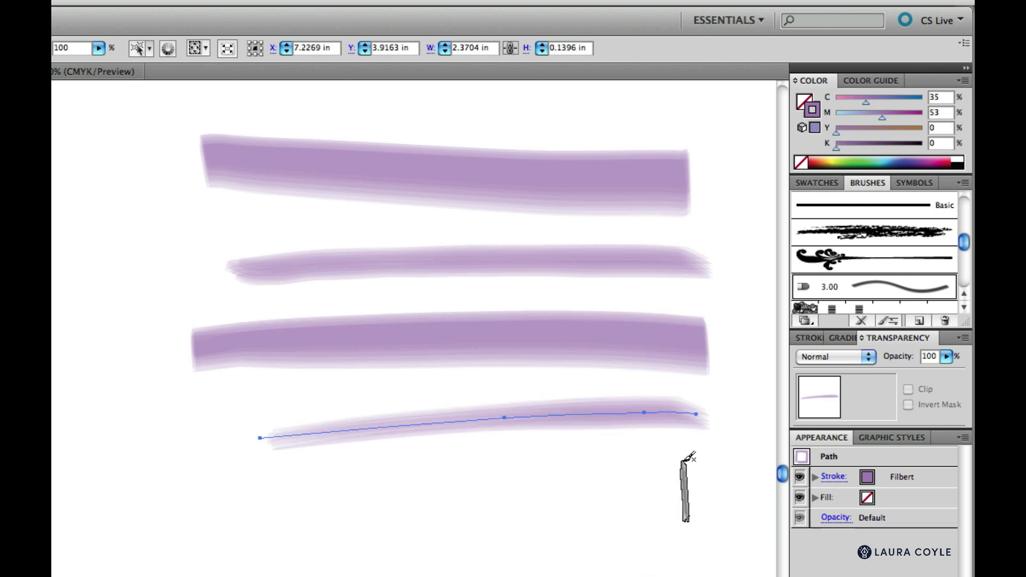
key(v)
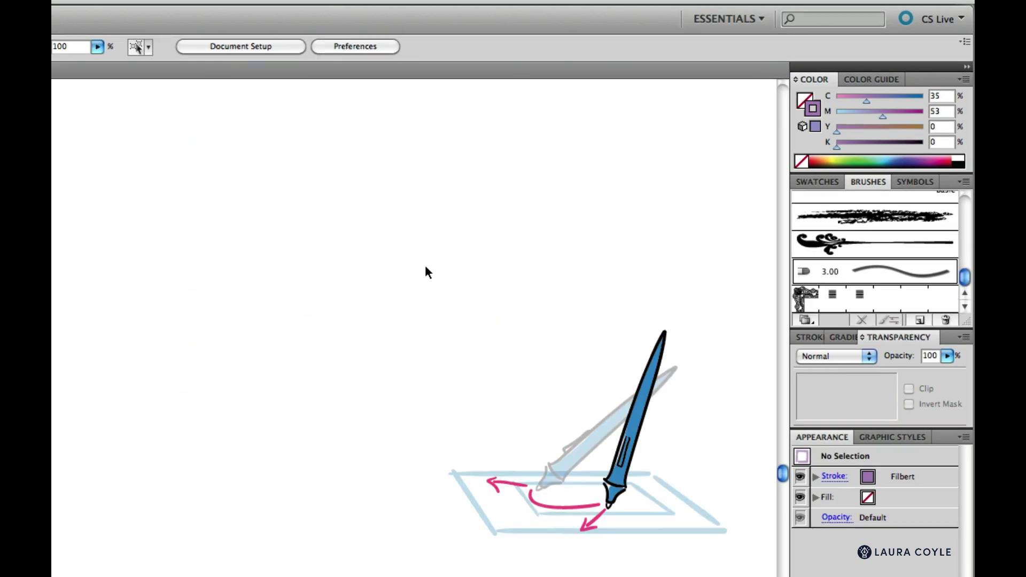
Step: Paint two nested quarter-circle Filbert arcs, about 1.8 in and 1.4 in wide, and delete both
key(b)
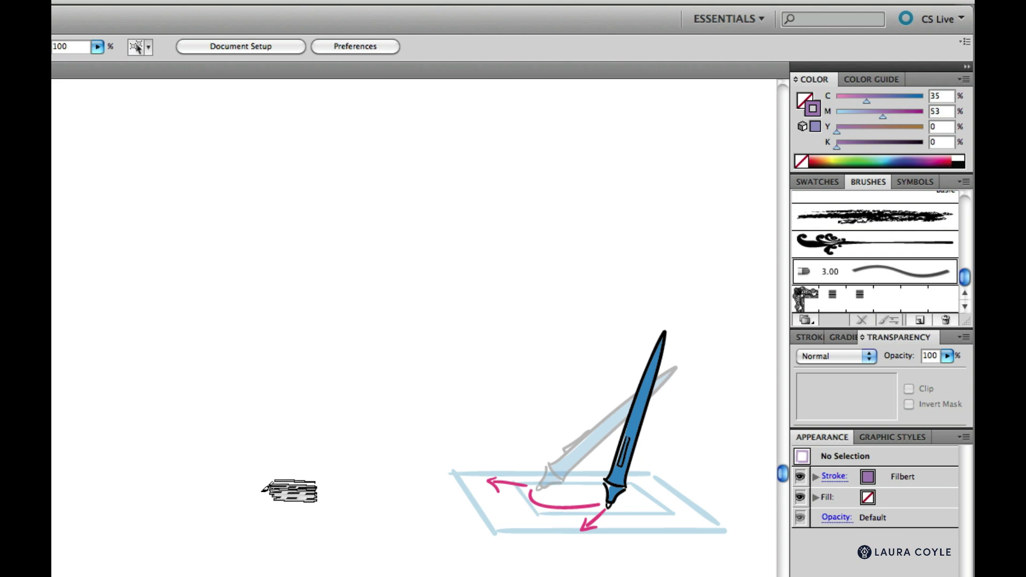
mouse_move(246, 484)
mouse_down()
mouse_move(254, 308)
mouse_move(287, 249)
mouse_move(387, 177)
mouse_move(442, 159)
mouse_move(580, 153)
mouse_up()
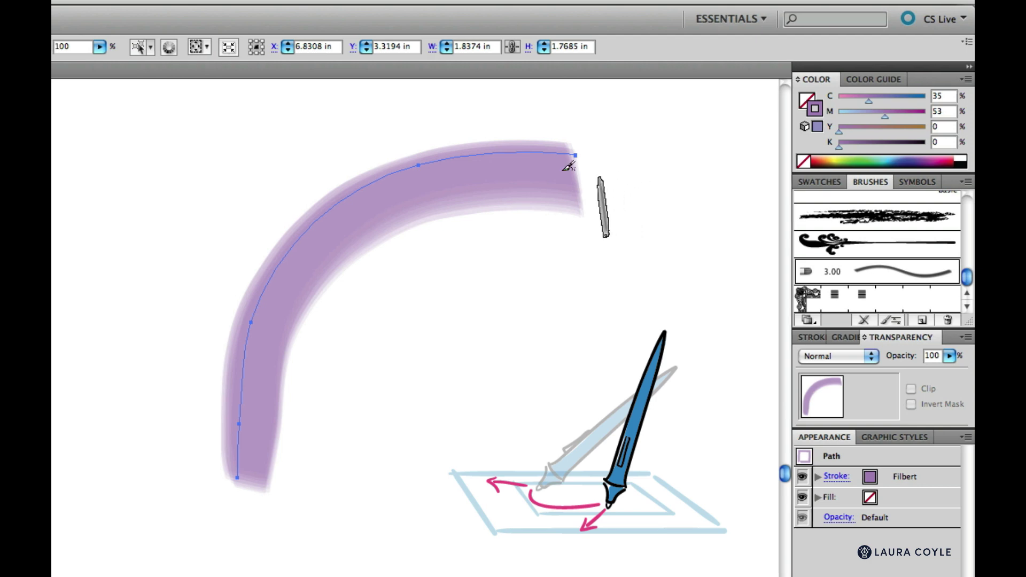
mouse_move(362, 483)
mouse_down()
mouse_move(359, 368)
mouse_move(415, 288)
mouse_move(460, 259)
mouse_move(515, 243)
mouse_move(608, 249)
mouse_up()
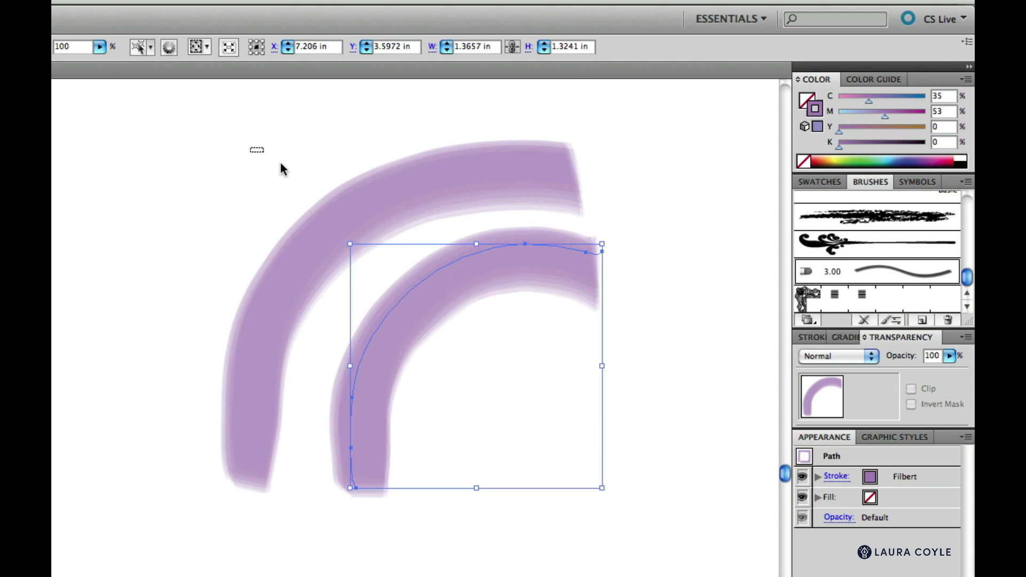
drag(279, 161, 502, 347)
key(Delete)
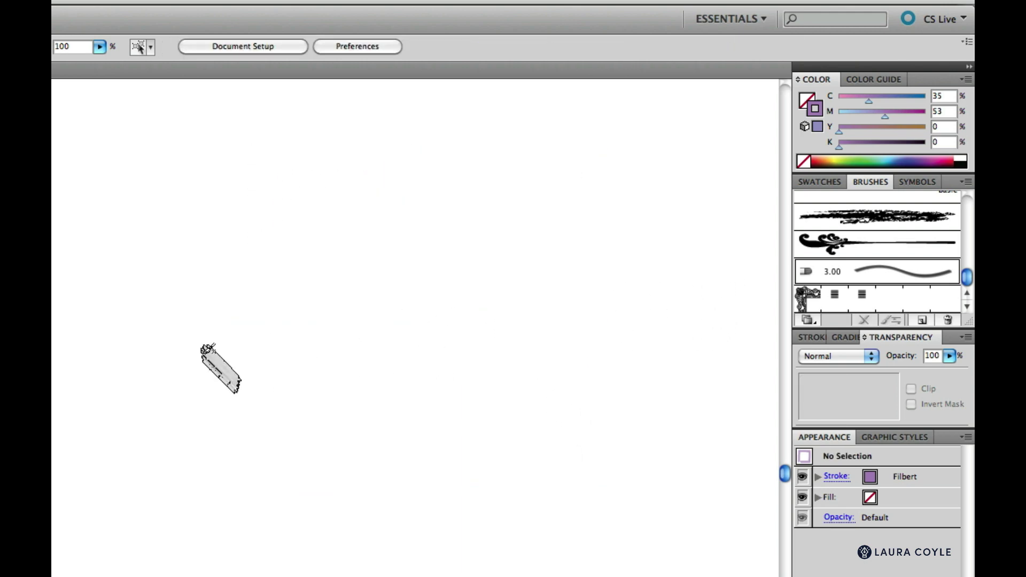
Step: Paint a long looping Filbert ribbon about 2.8 in wide and a short curved stroke beneath its first bend, and delete both
mouse_move(227, 360)
mouse_down()
mouse_move(209, 314)
mouse_move(262, 240)
mouse_move(359, 217)
mouse_move(474, 284)
mouse_move(522, 280)
mouse_move(561, 257)
mouse_move(582, 225)
mouse_move(565, 193)
mouse_move(529, 182)
mouse_move(589, 151)
mouse_move(647, 147)
mouse_move(692, 183)
mouse_move(669, 248)
mouse_move(381, 395)
mouse_move(392, 445)
mouse_move(646, 426)
mouse_move(716, 371)
mouse_up()
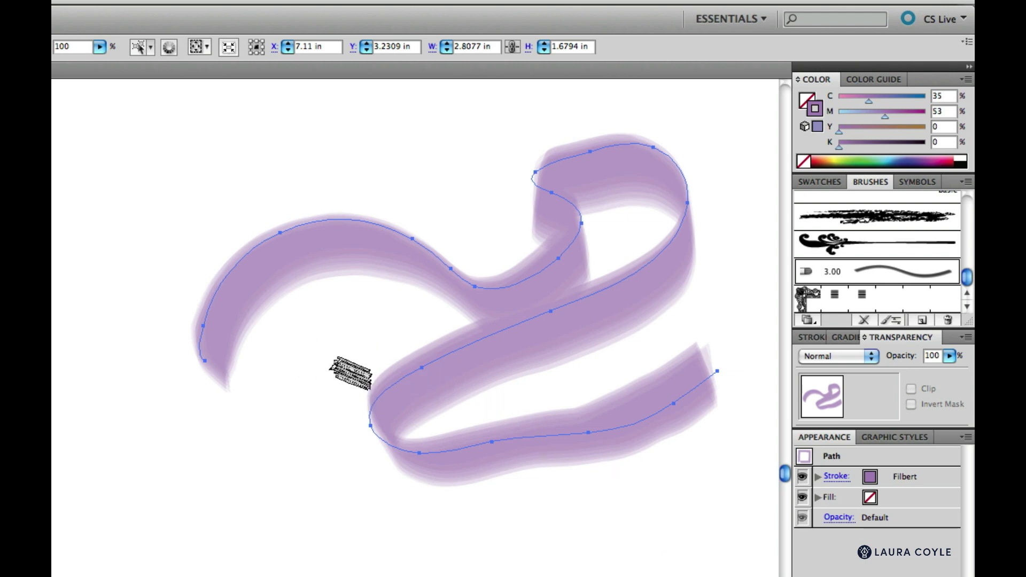
mouse_move(324, 353)
mouse_down()
mouse_move(286, 401)
mouse_move(275, 443)
mouse_up()
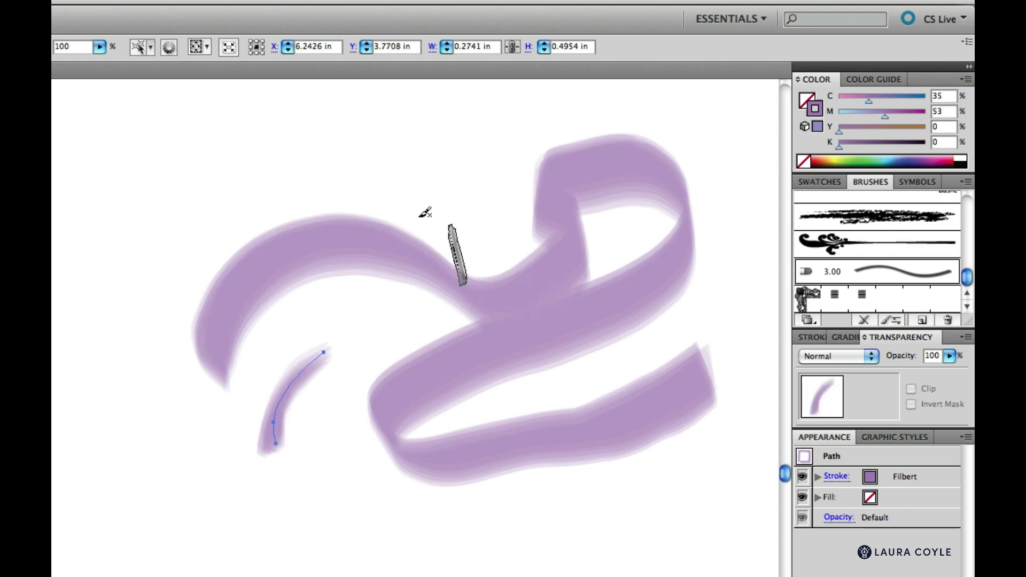
drag(186, 124, 711, 482)
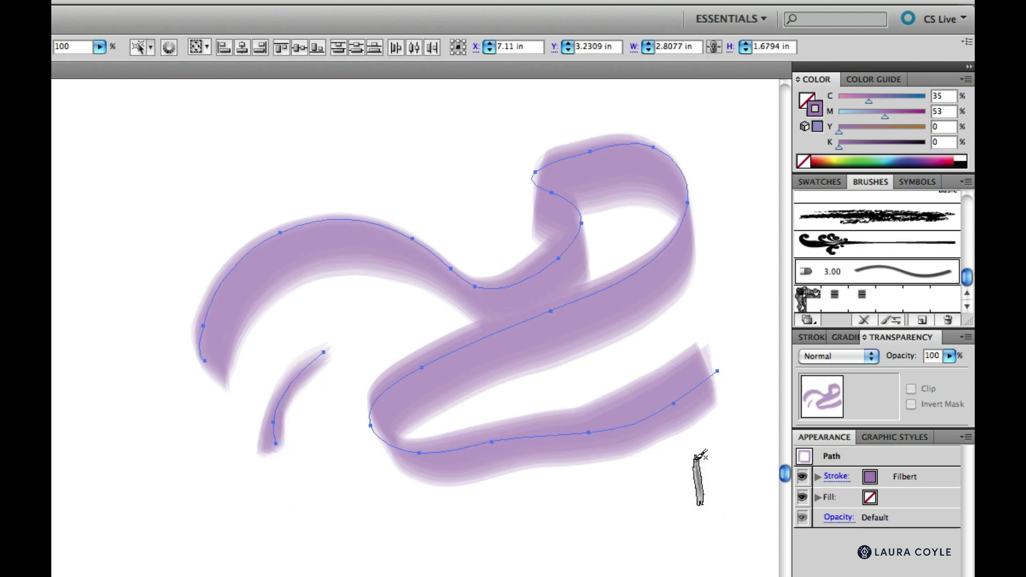
key(Delete)
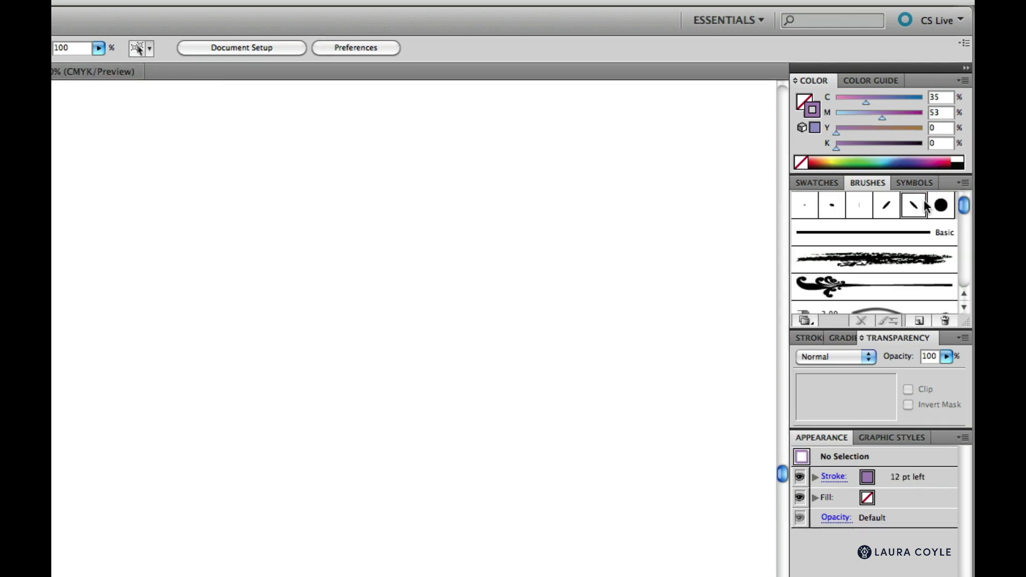
Step: Paint a leaf with the 12 pt. Round calligraphic brush from two curved sides and a central vein, repainting the vein once, and deselect it
click(886, 208)
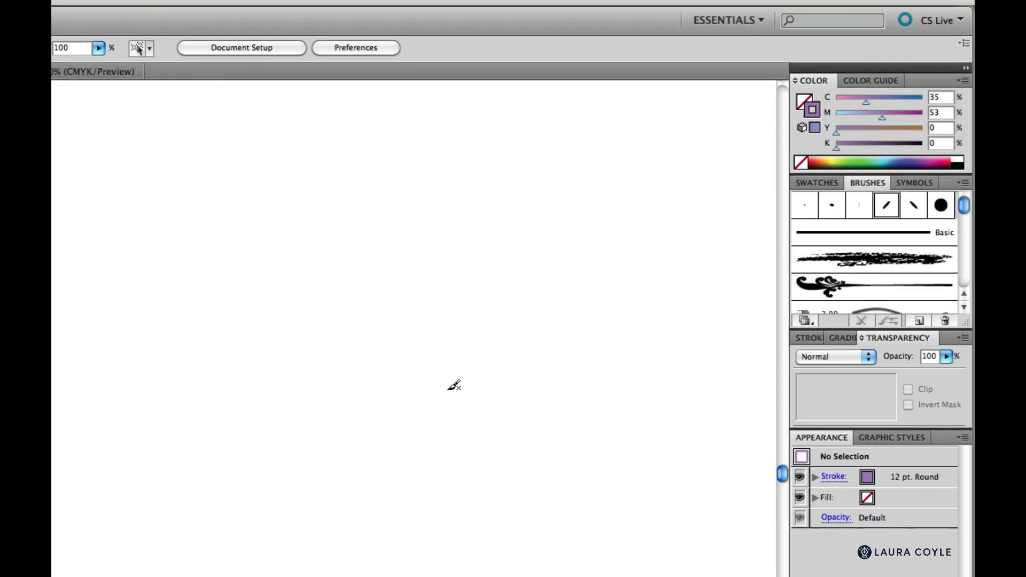
mouse_move(449, 389)
mouse_down()
mouse_move(460, 343)
mouse_move(505, 280)
mouse_move(699, 182)
mouse_up()
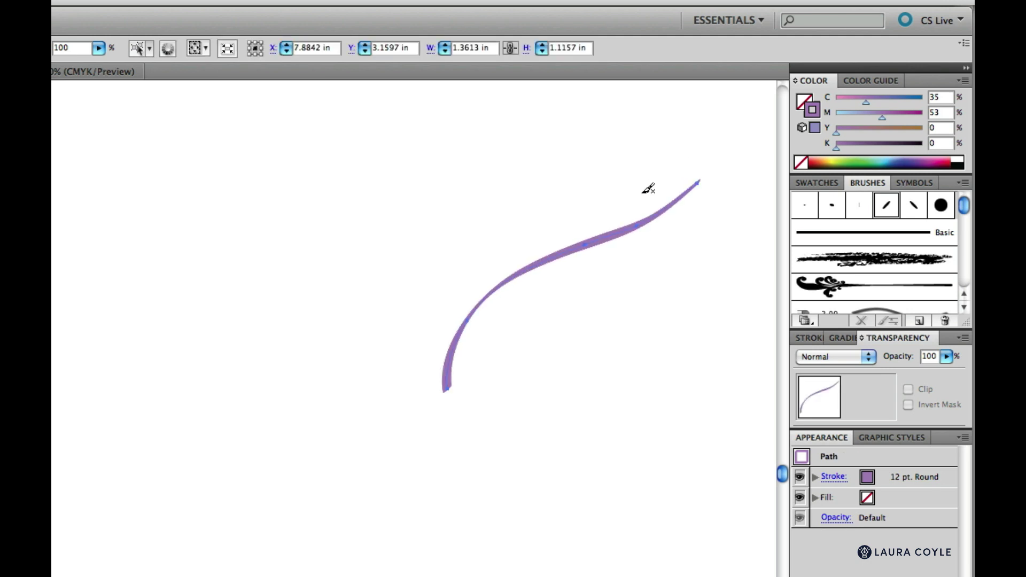
mouse_move(451, 392)
mouse_down()
mouse_move(502, 413)
mouse_move(610, 382)
mouse_move(684, 251)
mouse_move(692, 196)
mouse_up()
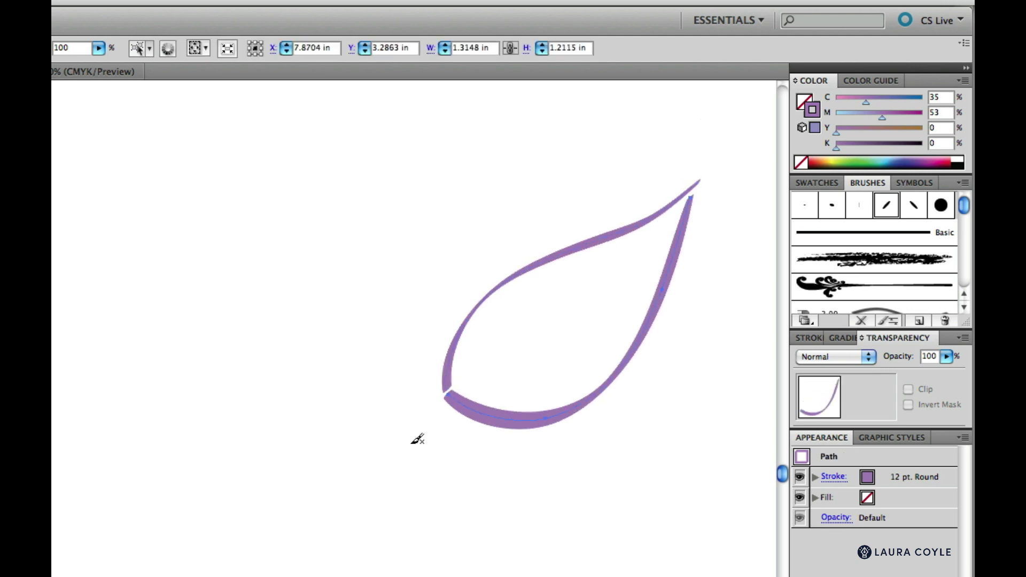
mouse_move(392, 453)
mouse_down()
mouse_move(437, 395)
mouse_move(608, 258)
mouse_up()
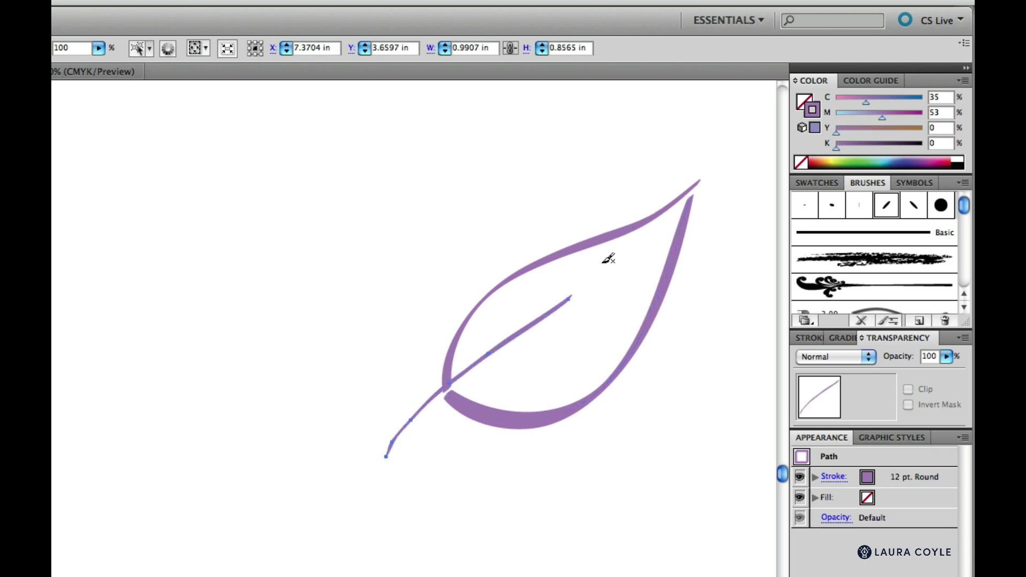
key(Delete)
mouse_move(382, 474)
mouse_down()
mouse_move(490, 363)
mouse_move(601, 289)
mouse_up()
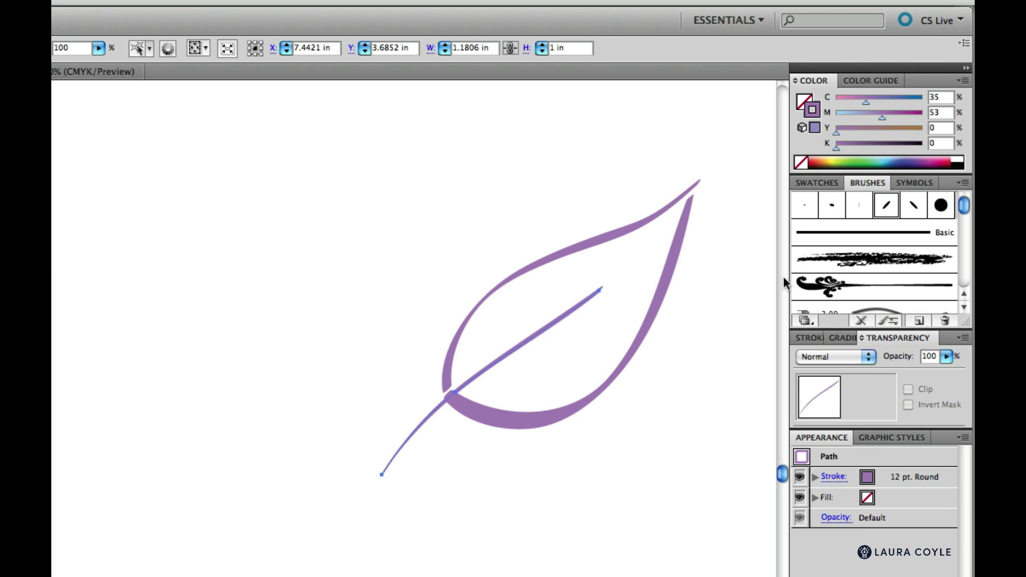
key(super+shift+a)
Step: Paint a mirrored leaf outline with the 12 pt left brush, left of the first leaf, redoing its inner edge once
click(913, 207)
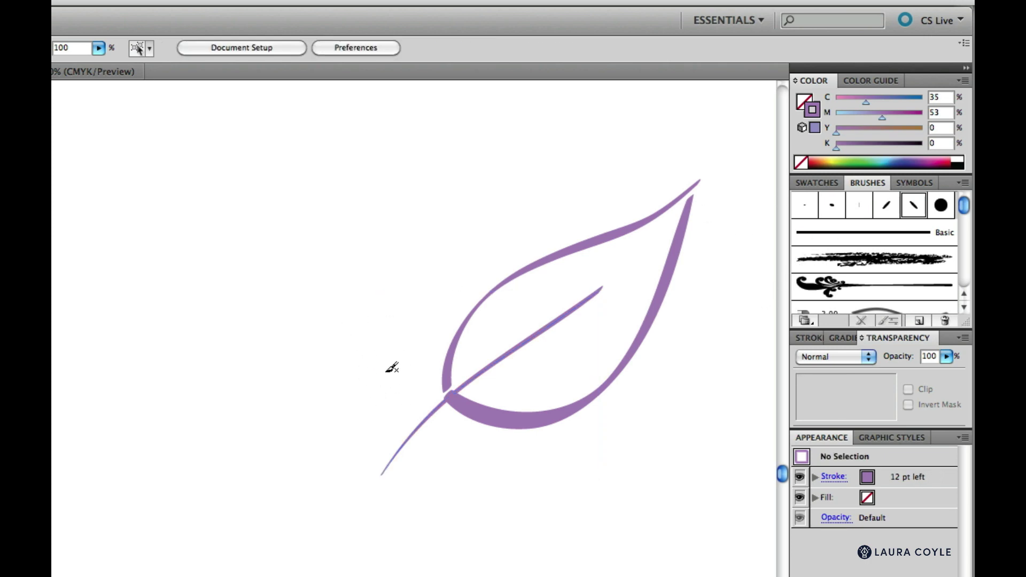
mouse_move(401, 381)
mouse_down()
mouse_move(334, 363)
mouse_move(302, 323)
mouse_move(284, 222)
mouse_move(258, 176)
mouse_move(288, 172)
mouse_move(421, 247)
mouse_move(446, 346)
mouse_up()
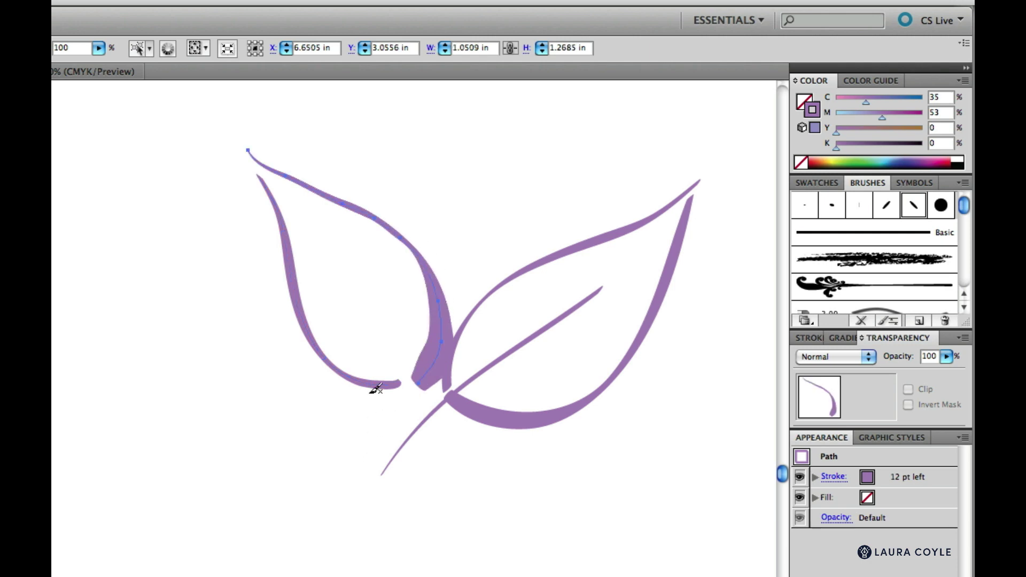
key(ctrl+z)
mouse_move(247, 146)
mouse_down()
mouse_move(348, 234)
mouse_move(389, 292)
mouse_move(394, 383)
mouse_up()
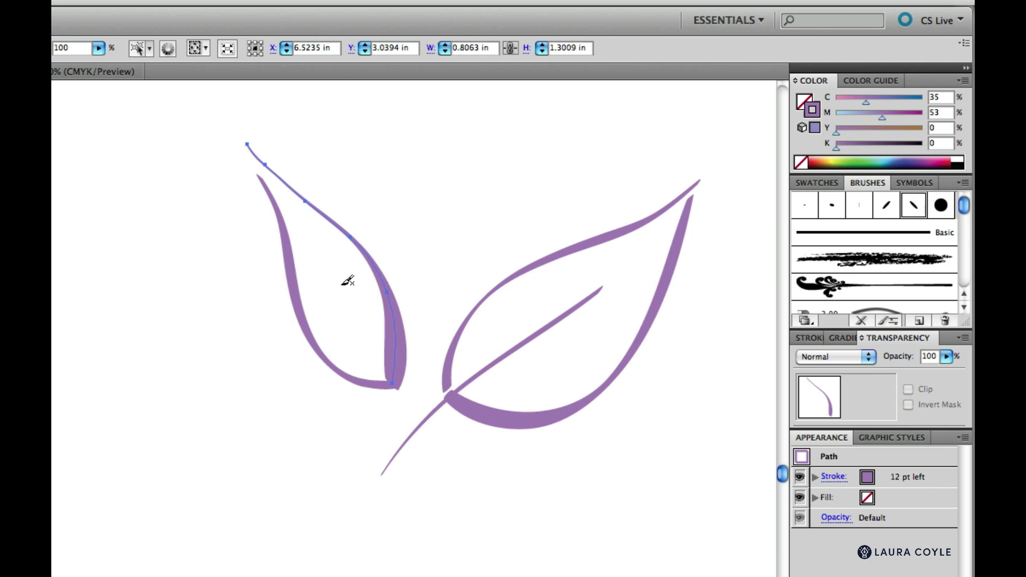
mouse_move(310, 235)
mouse_down()
mouse_move(384, 367)
mouse_move(513, 510)
mouse_move(506, 502)
mouse_up()
key(Delete)
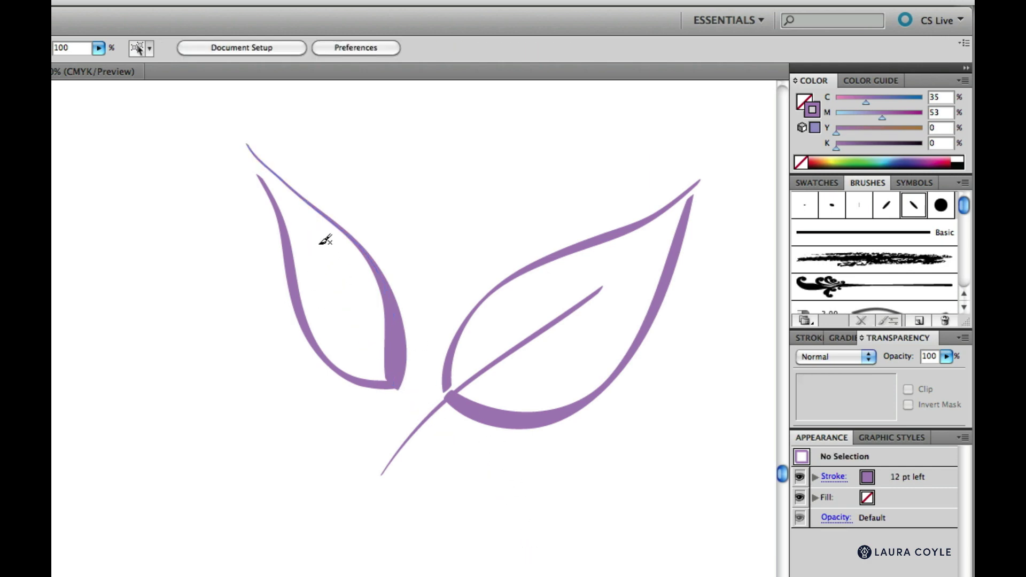
Step: Paint the left leaf's central vein extending into a stem, about 0.66 in wide and 0.94 in tall, redoing it three times, and deselect it
mouse_move(327, 247)
mouse_down()
mouse_move(447, 419)
mouse_move(500, 531)
mouse_up()
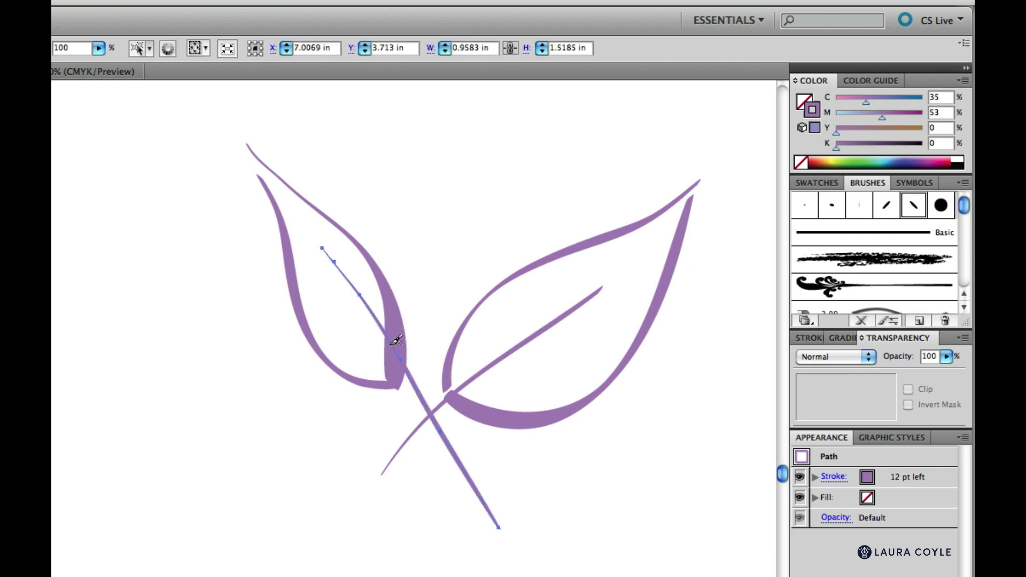
key(Delete)
mouse_move(330, 264)
mouse_down()
mouse_move(352, 303)
mouse_move(476, 545)
mouse_up()
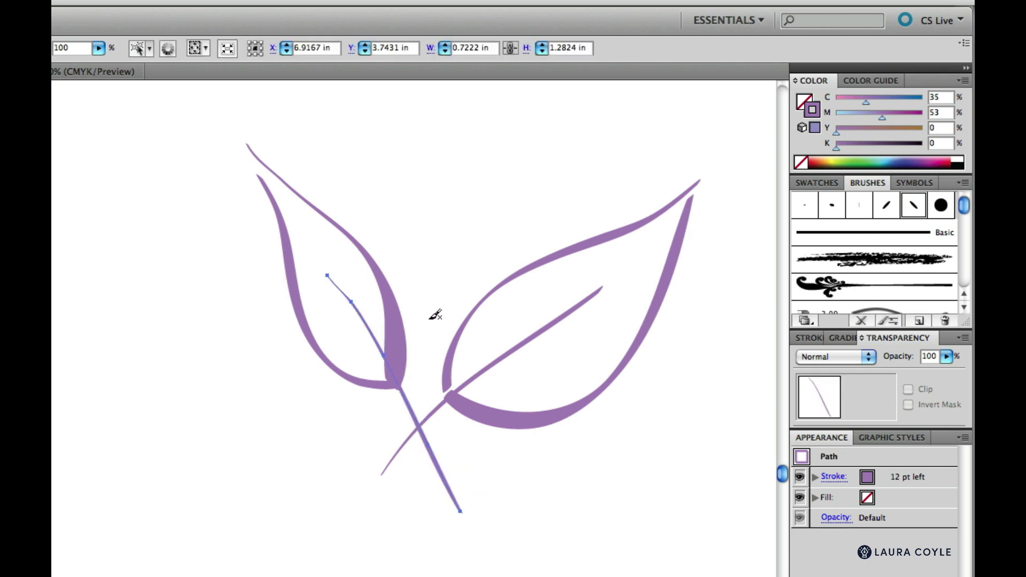
key(Delete)
drag(330, 296, 482, 532)
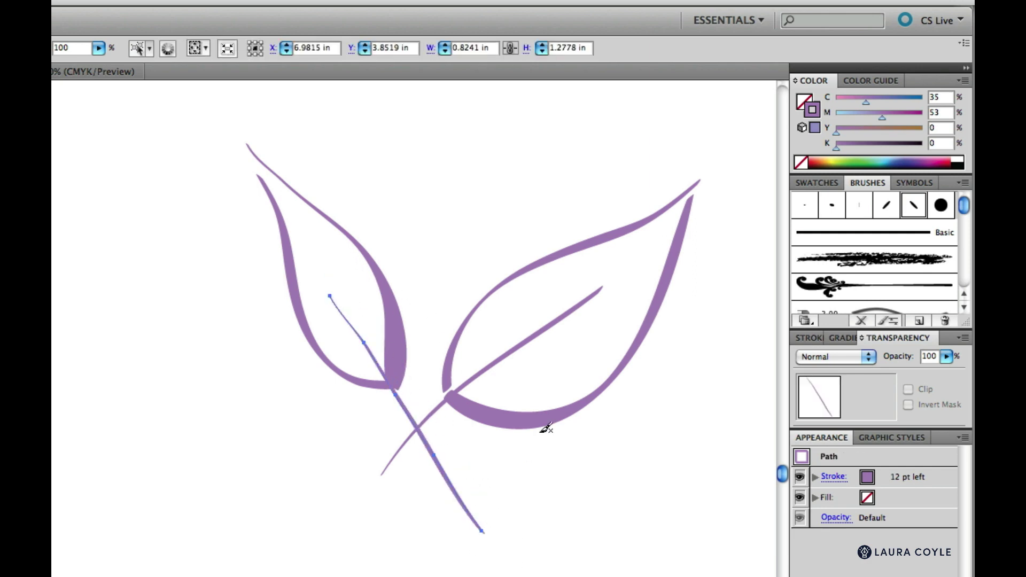
key(Delete)
drag(338, 310, 460, 484)
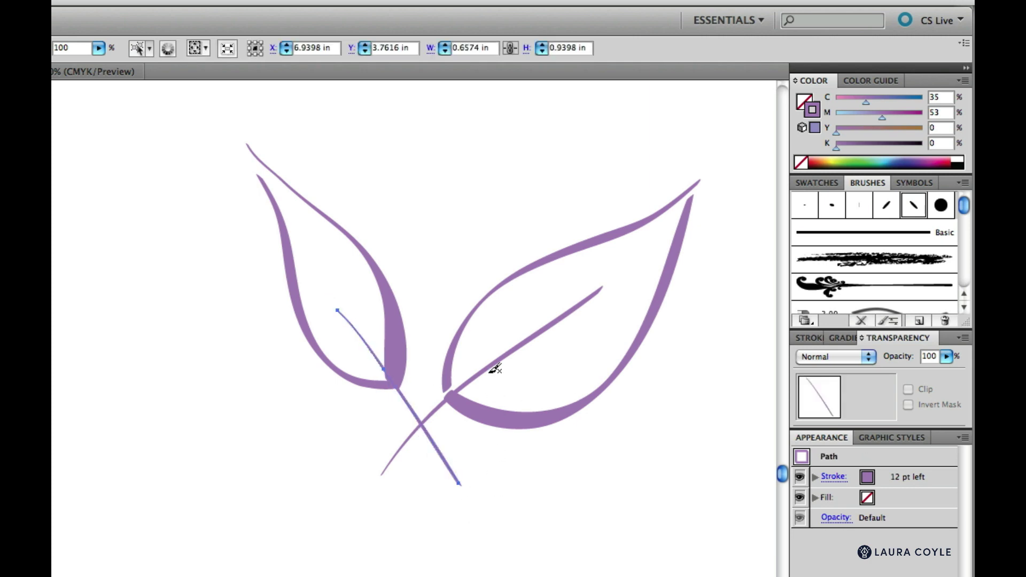
key(super+shift+a)
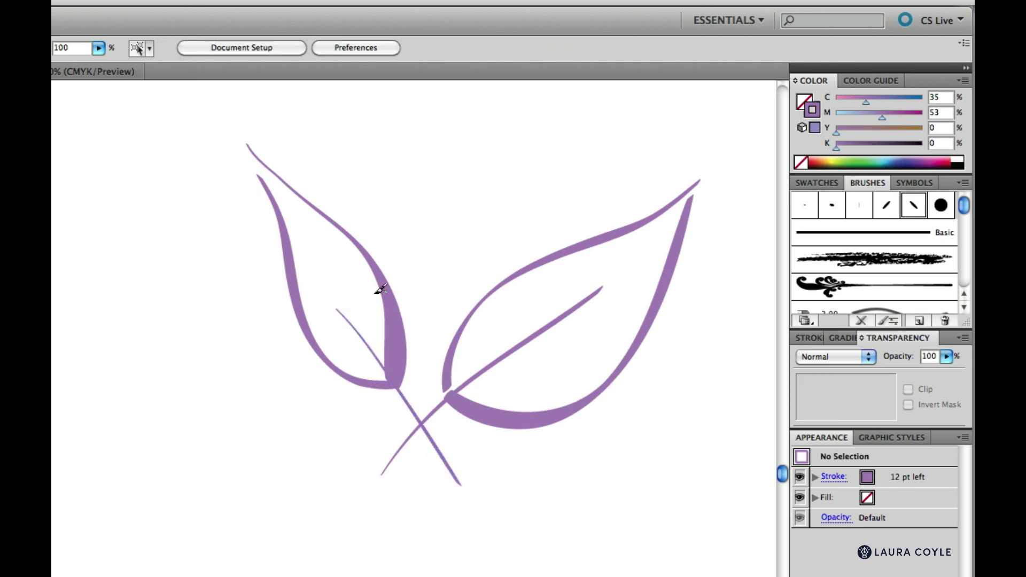
Step: Paint short side veins branching from the left leaf's central vein with the 12 pt left brush, and deselect them
drag(336, 276, 351, 323)
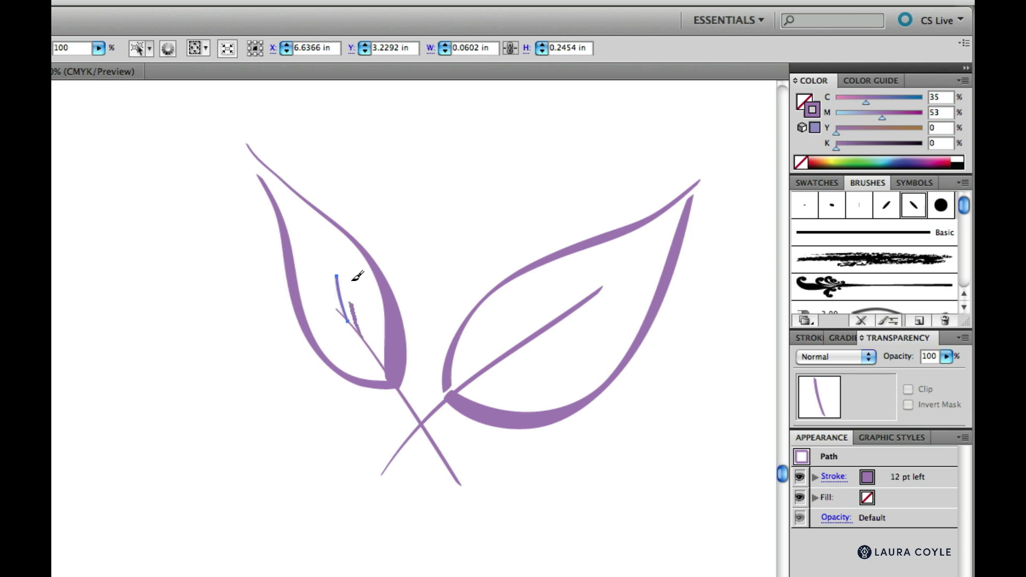
drag(352, 283, 368, 355)
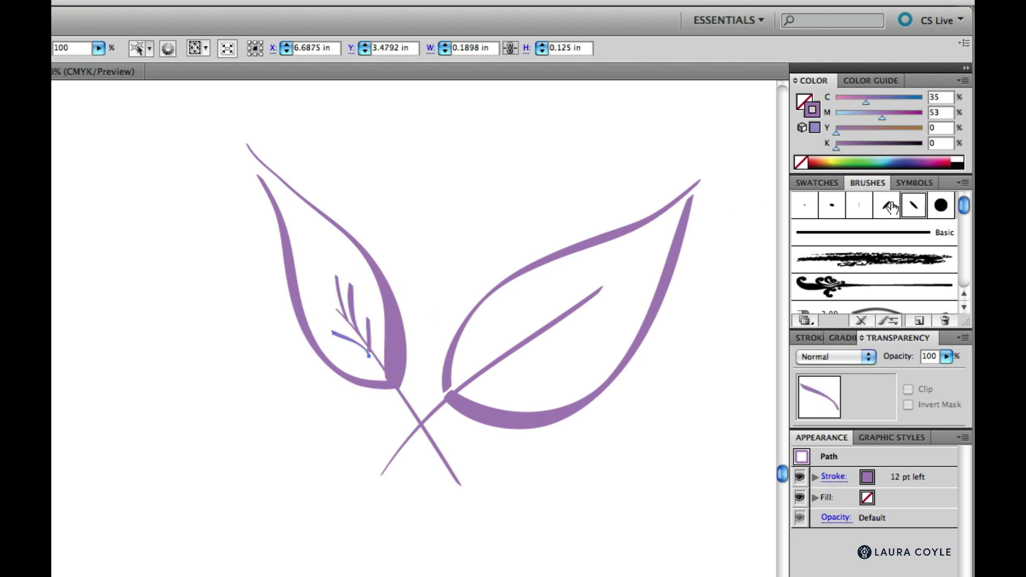
click(765, 257)
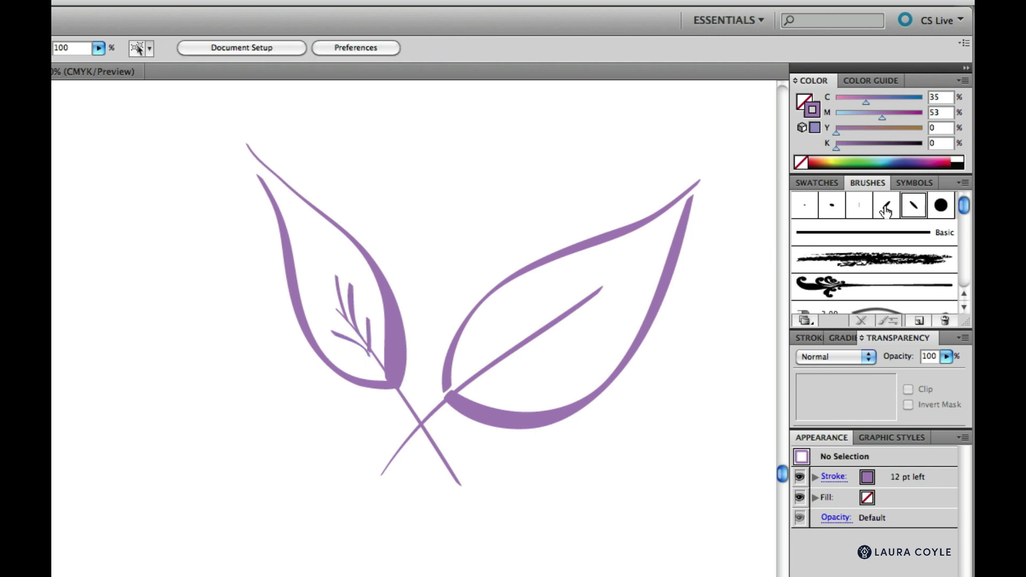
Step: Paint a short side vein near the base of the right leaf's central vein with the 12 pt. Round brush
click(886, 208)
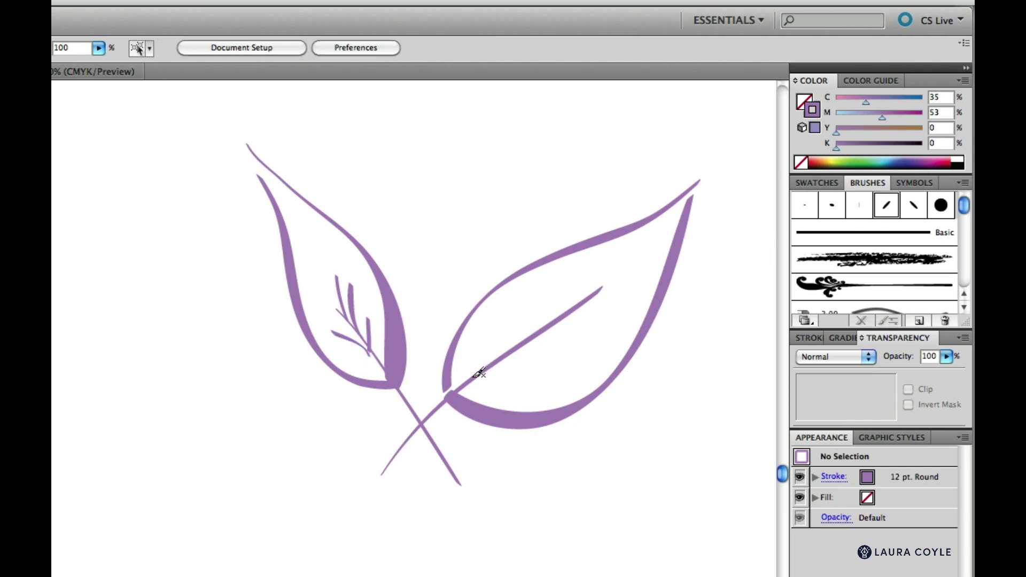
mouse_move(480, 373)
mouse_down()
mouse_move(523, 298)
mouse_move(499, 355)
mouse_move(522, 313)
mouse_move(514, 350)
mouse_move(564, 346)
mouse_move(529, 364)
mouse_up()
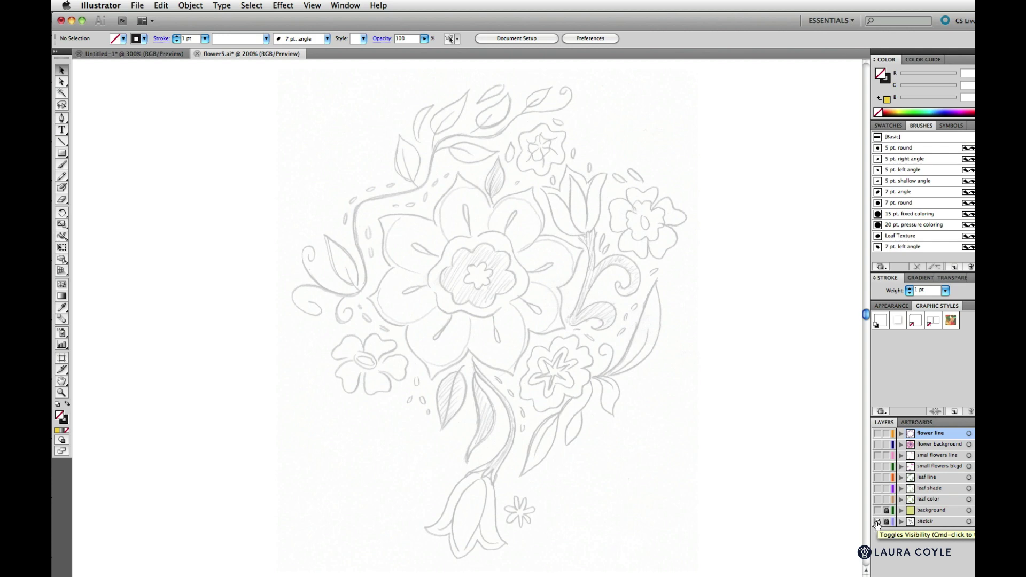
Step: Toggle the visibility of all layers other than the sketch layer in the flower illustration
alt+click(877, 522)
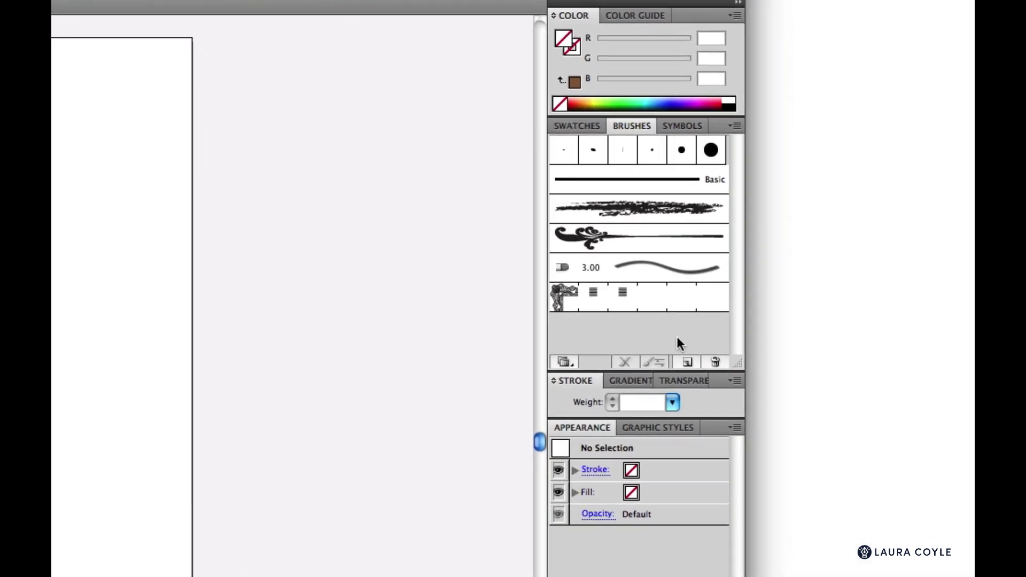
Step: Select all unused brushes in the new document and delete them
click(738, 126)
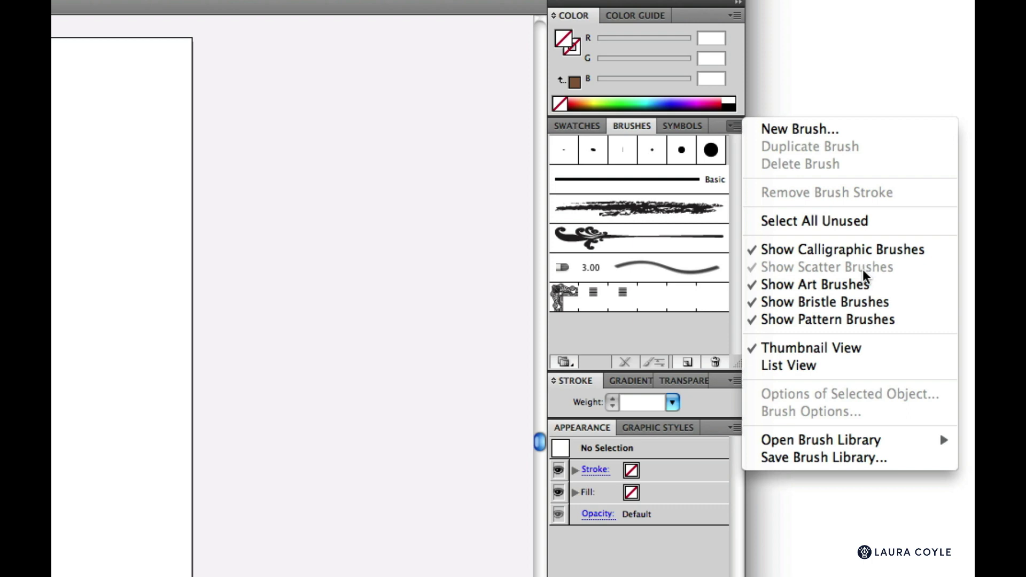
click(836, 221)
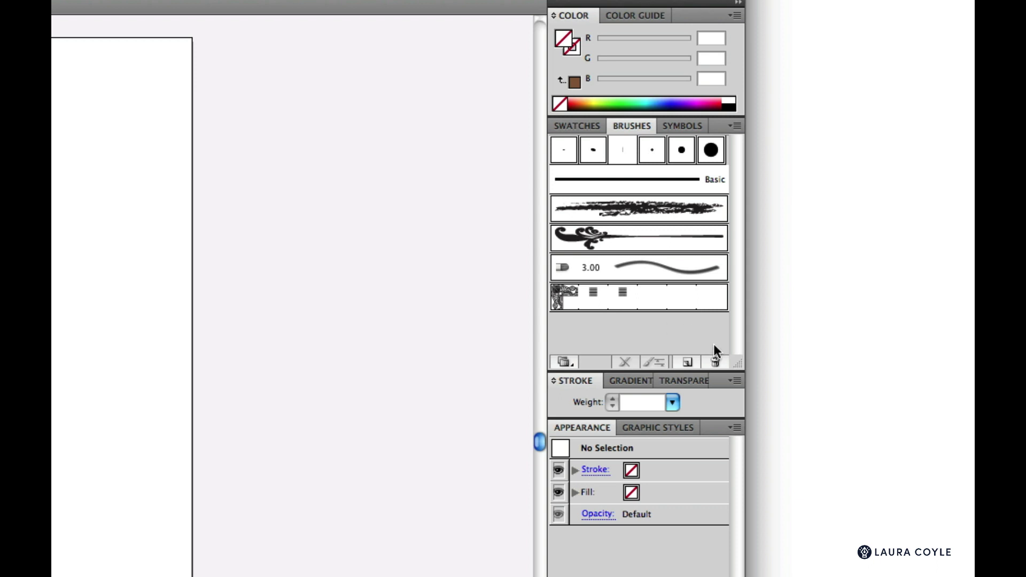
click(716, 363)
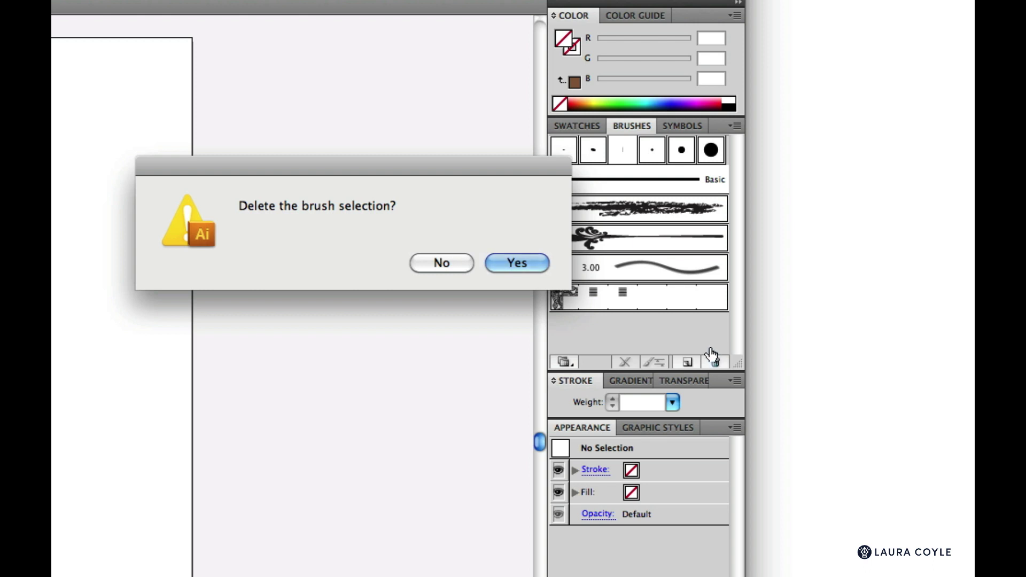
click(527, 263)
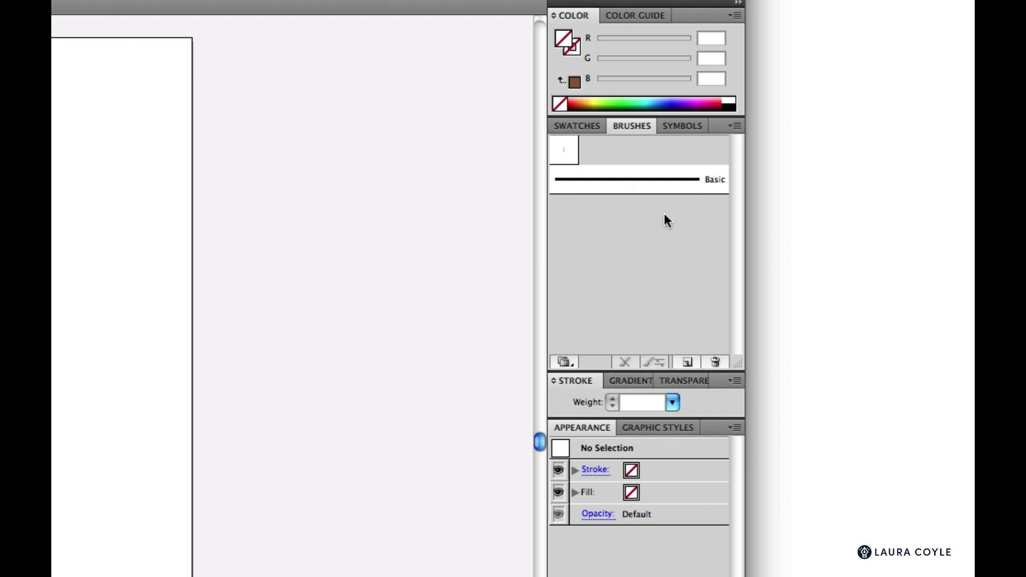
Step: Try to delete the remaining 5 pt. Flat calligraphic brush
click(566, 155)
click(715, 364)
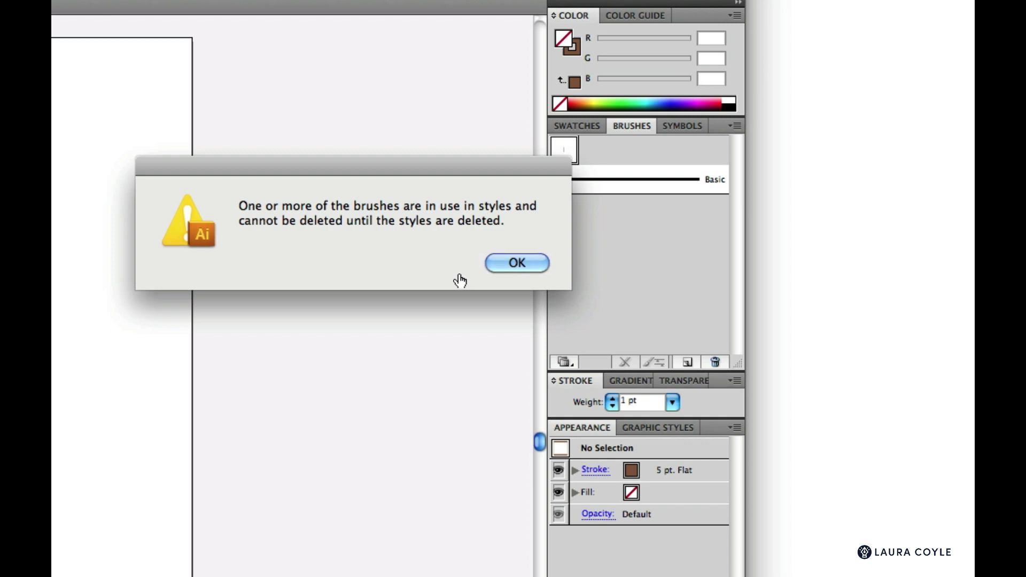
click(517, 264)
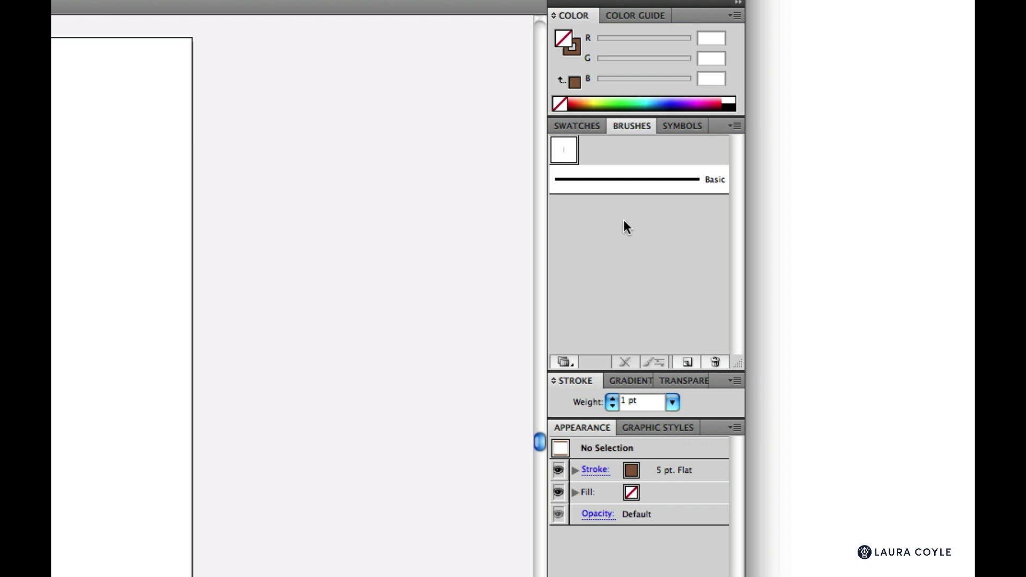
Step: Delete the Illuminate Yellow graphic style that uses the 5 pt. Flat brush, and delete that brush
click(658, 428)
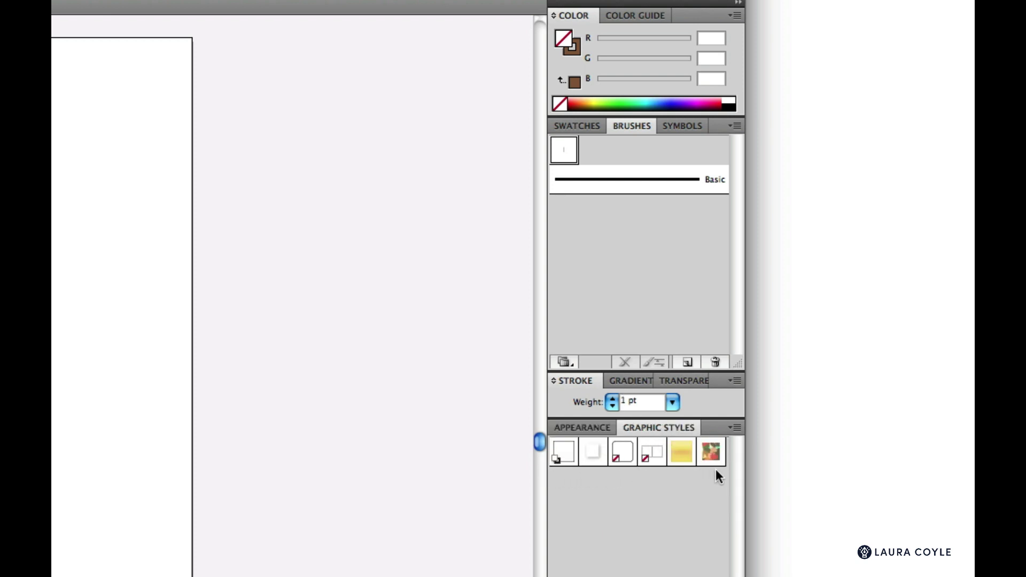
click(681, 456)
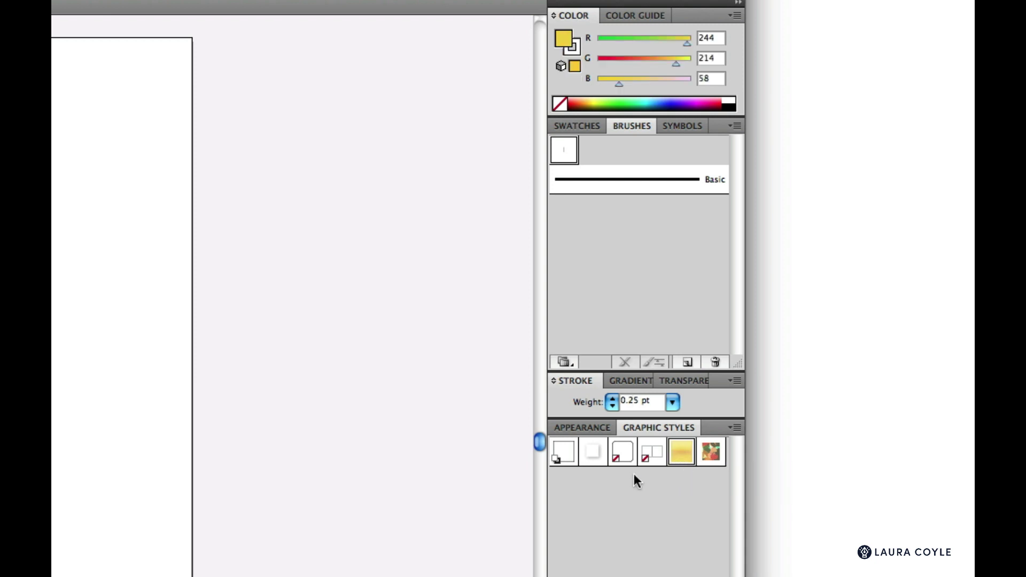
click(583, 427)
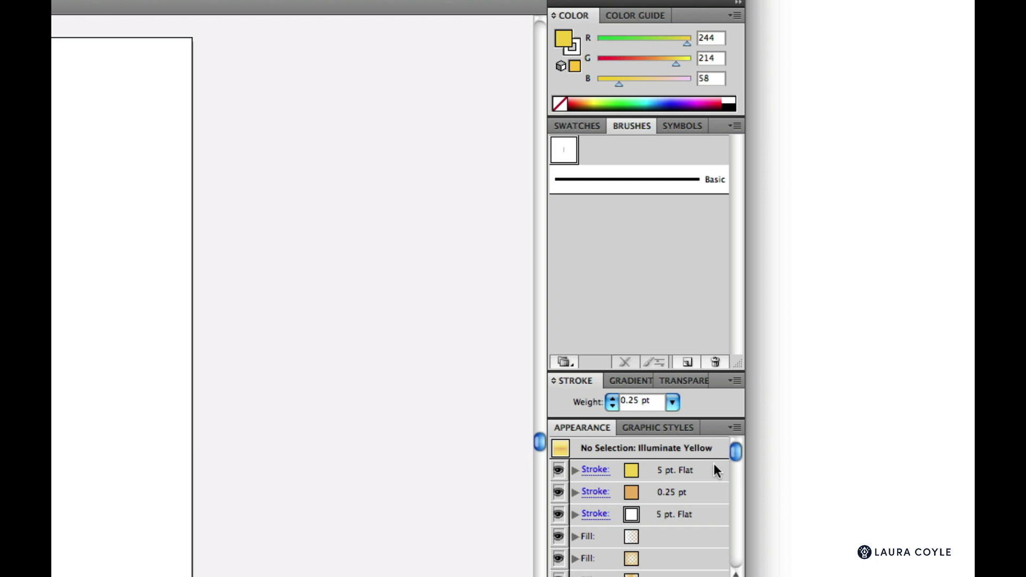
click(685, 427)
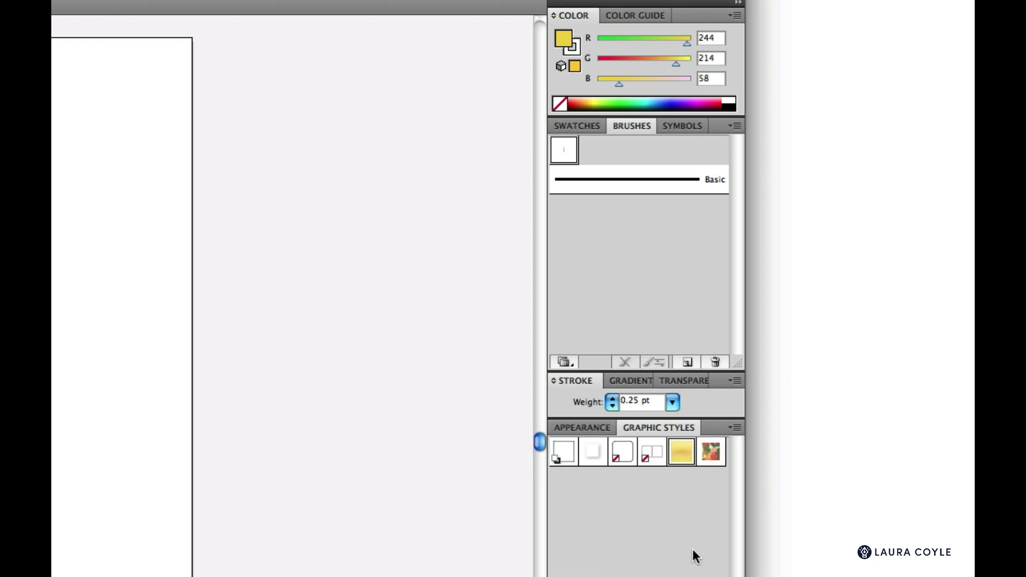
click(716, 574)
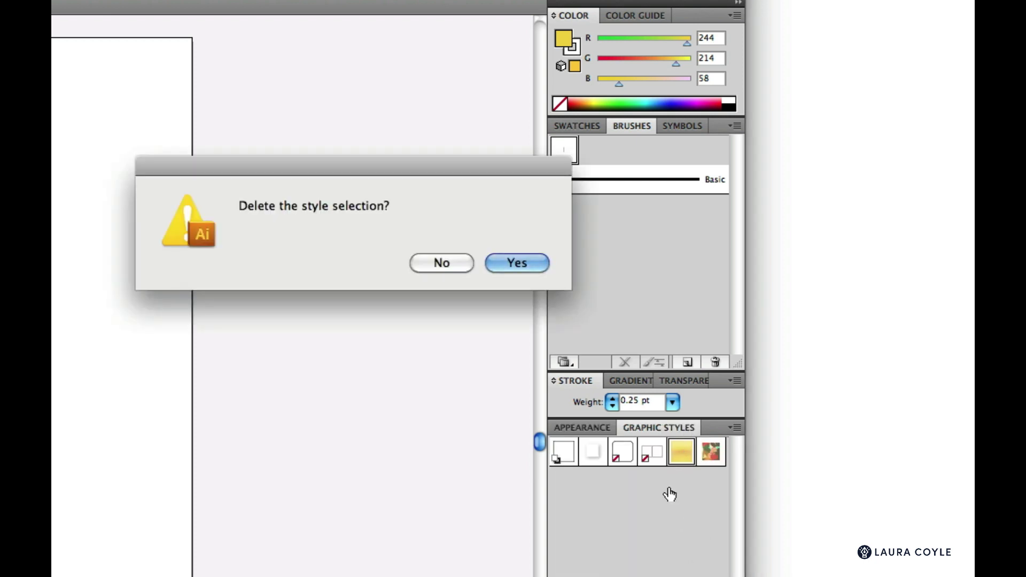
click(527, 263)
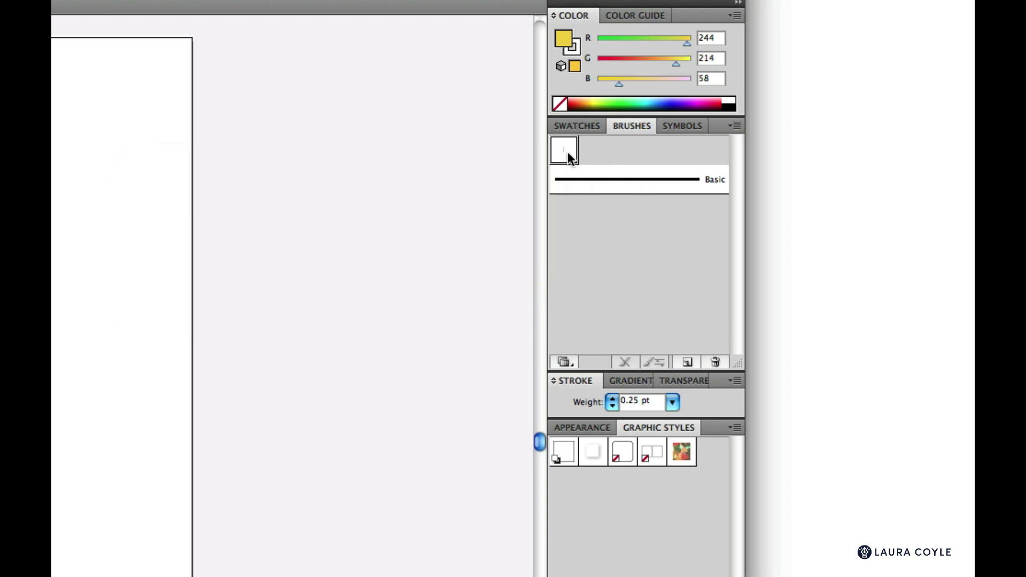
click(715, 362)
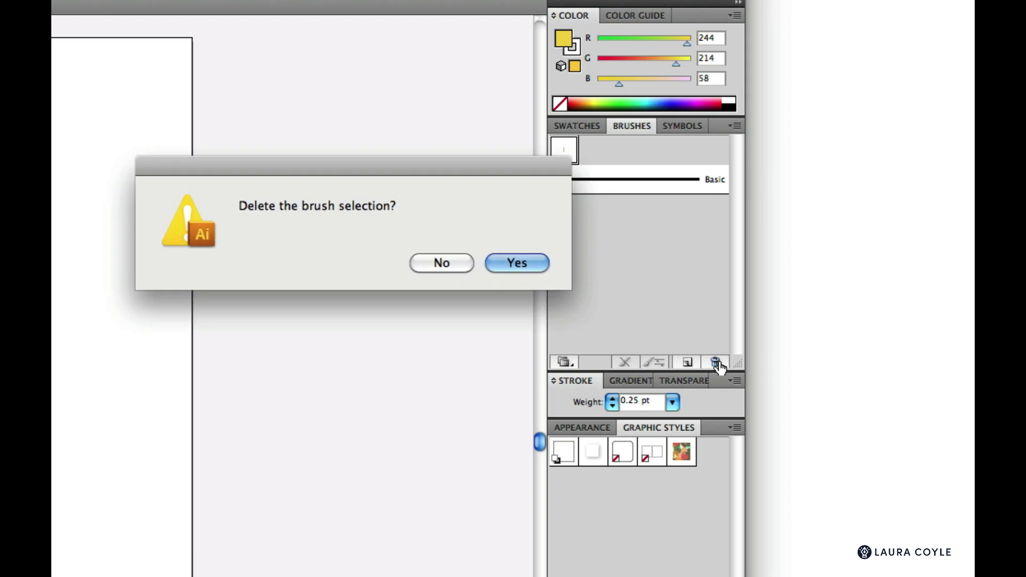
click(529, 263)
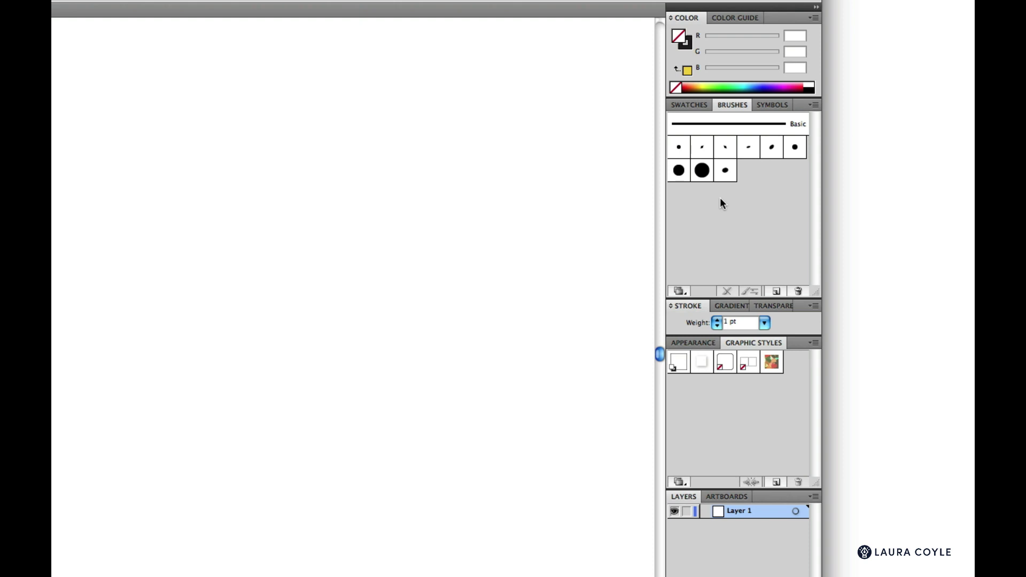
Step: Show the custom calligraphic brushes as a named list and save them as a brush library named InkPaint Calligraphic
click(814, 105)
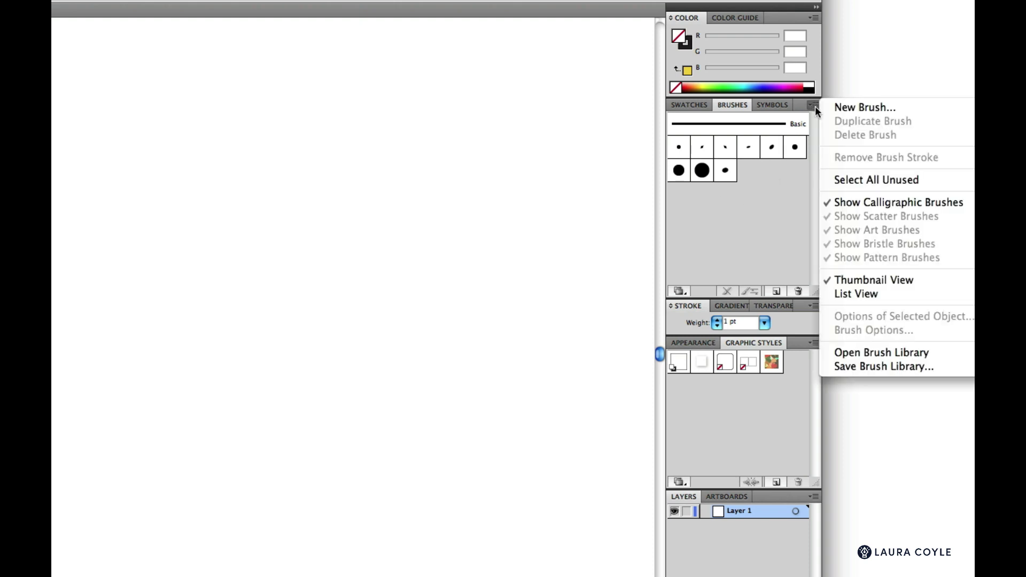
click(862, 294)
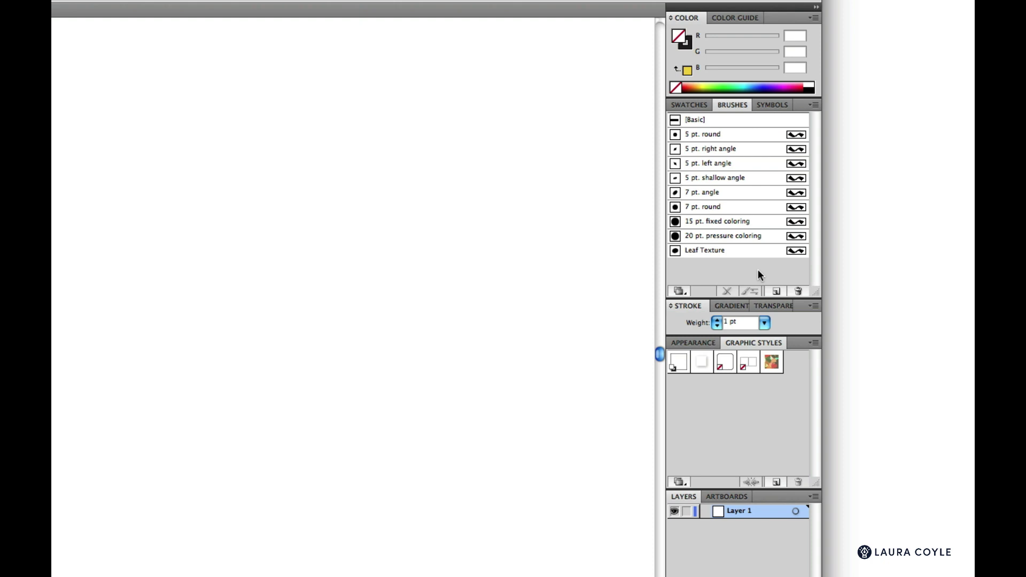
click(679, 292)
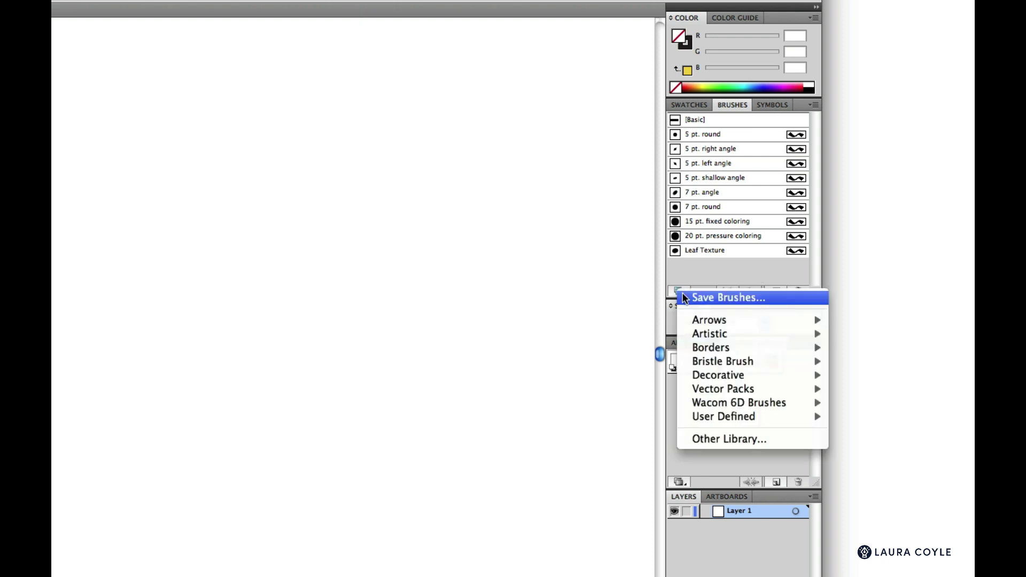
click(688, 297)
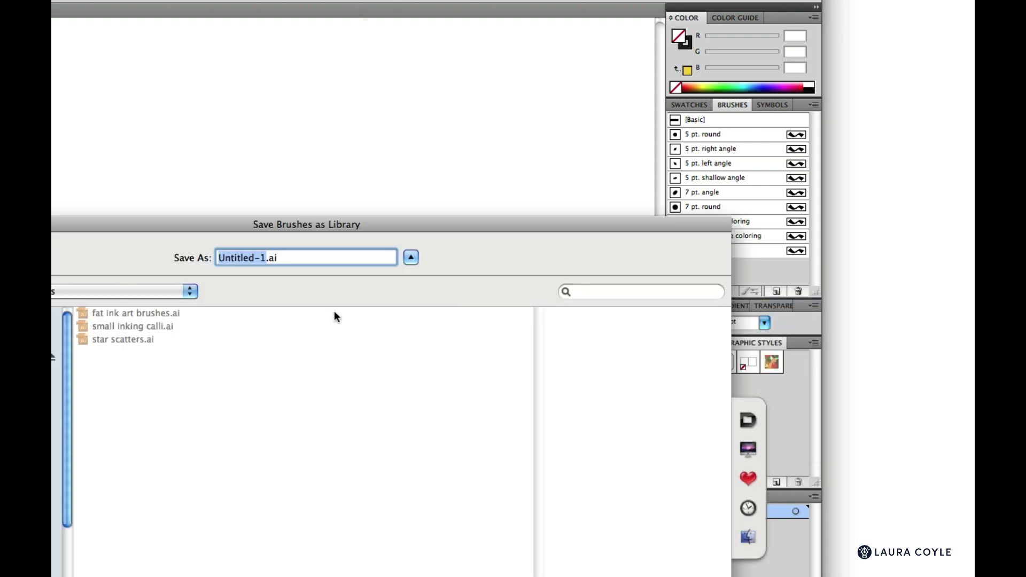
text(Ink)
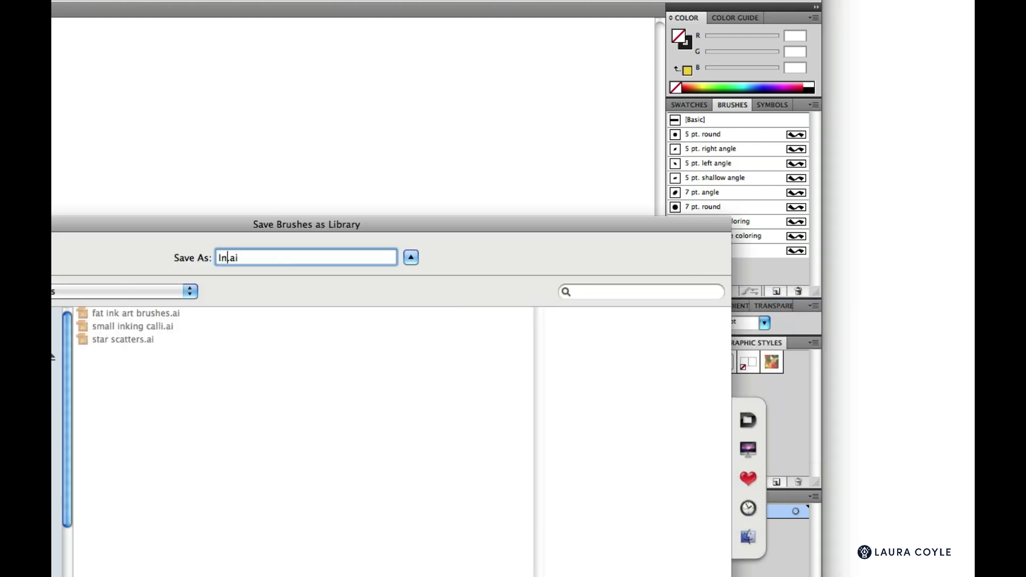
text(Paint Calligraphic)
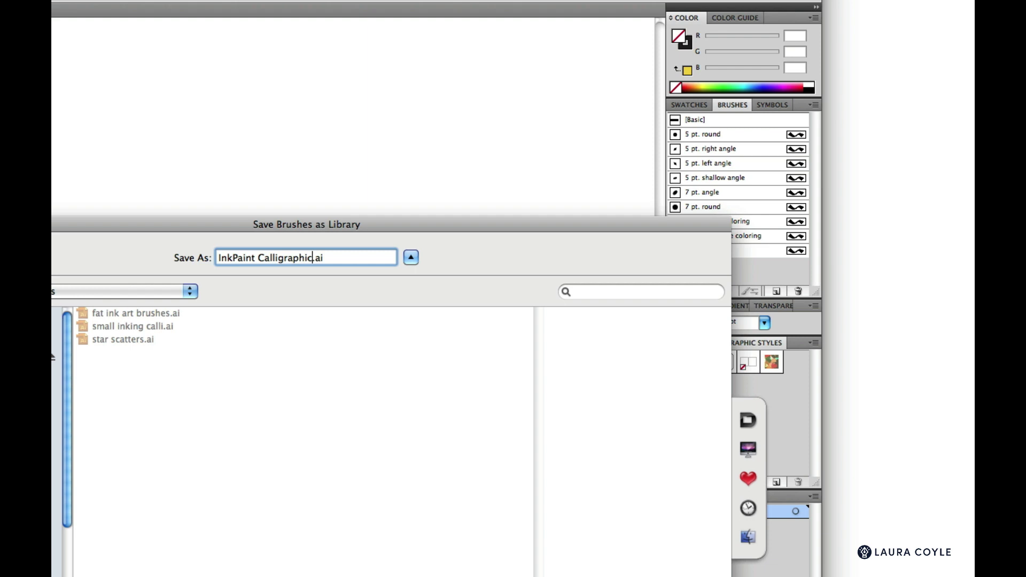
key(Return)
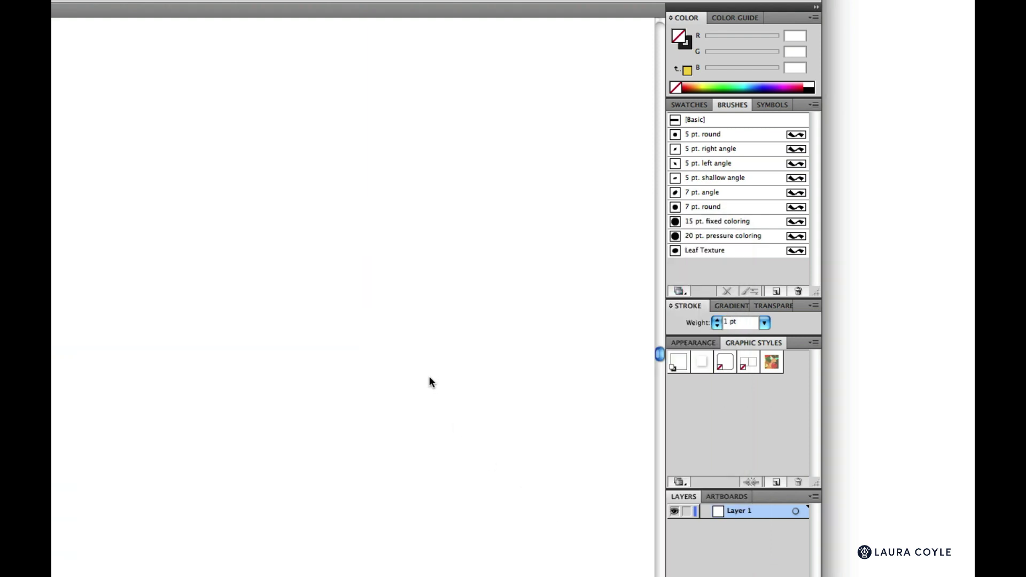
Step: Open the user-defined InkPaint Calligraphic brush library
click(684, 292)
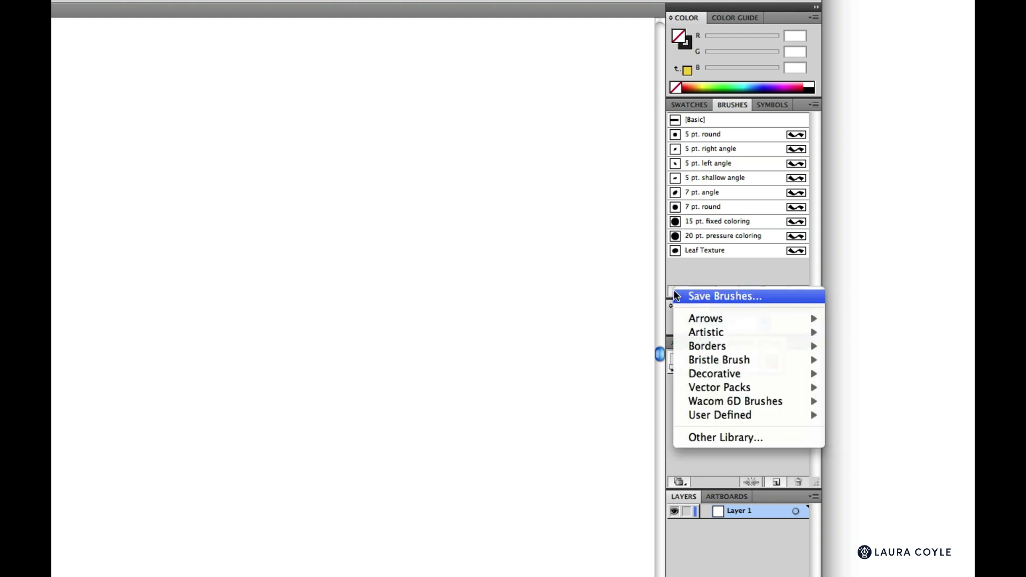
mouse_move(700, 421)
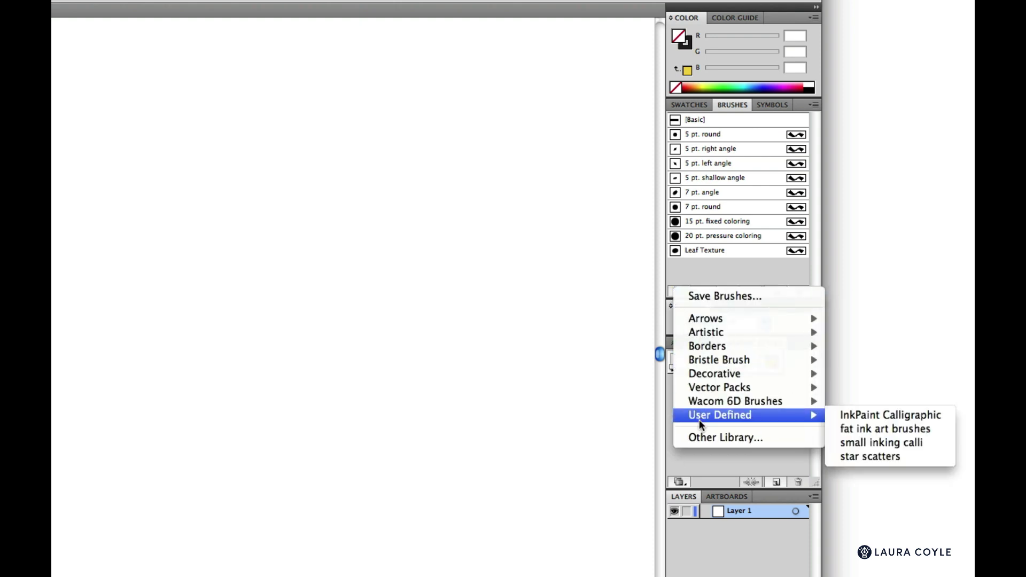
click(867, 419)
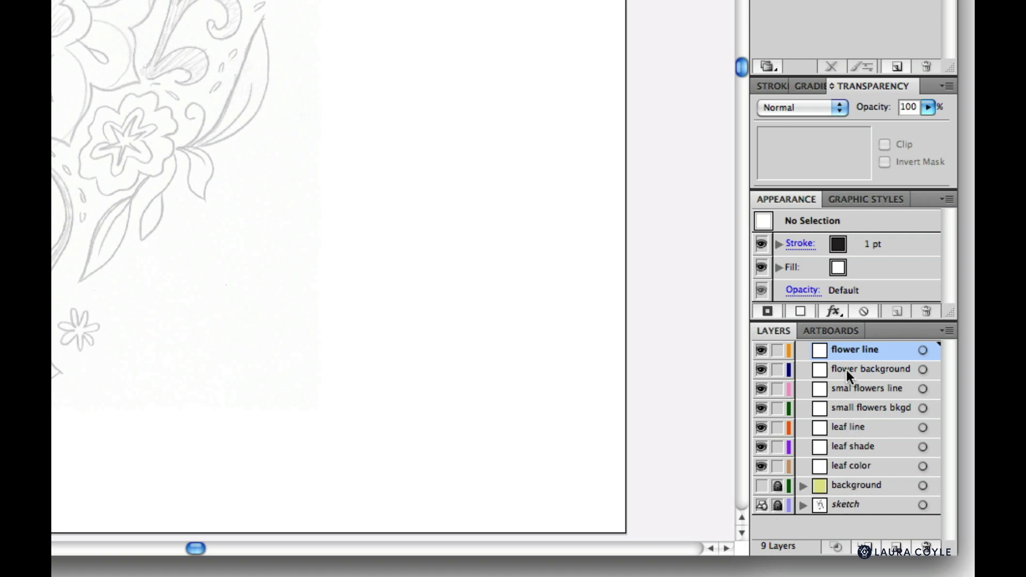
Step: Preview the green artwork on the background layer by showing the layer briefly, and hide it again
click(861, 484)
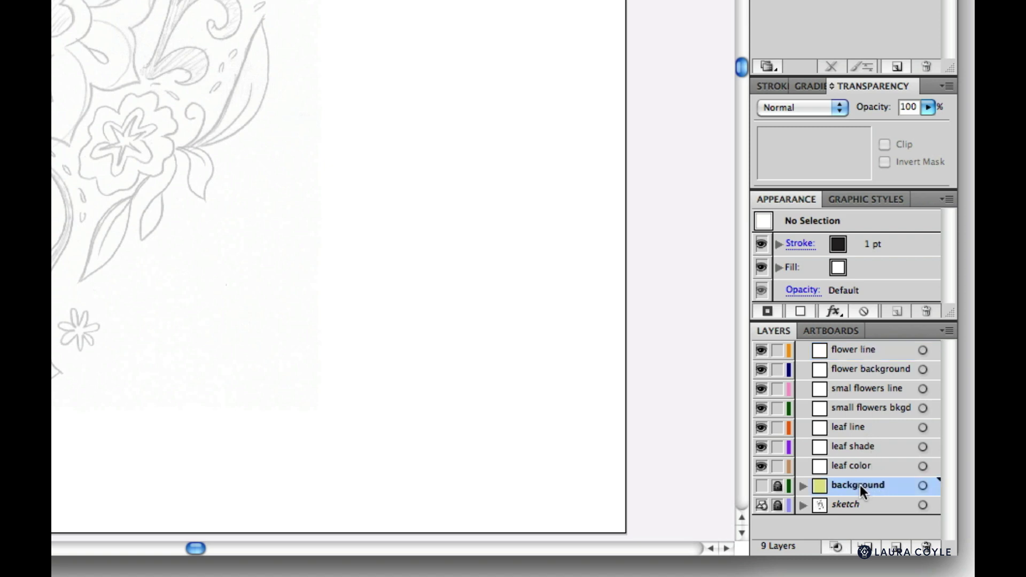
click(761, 487)
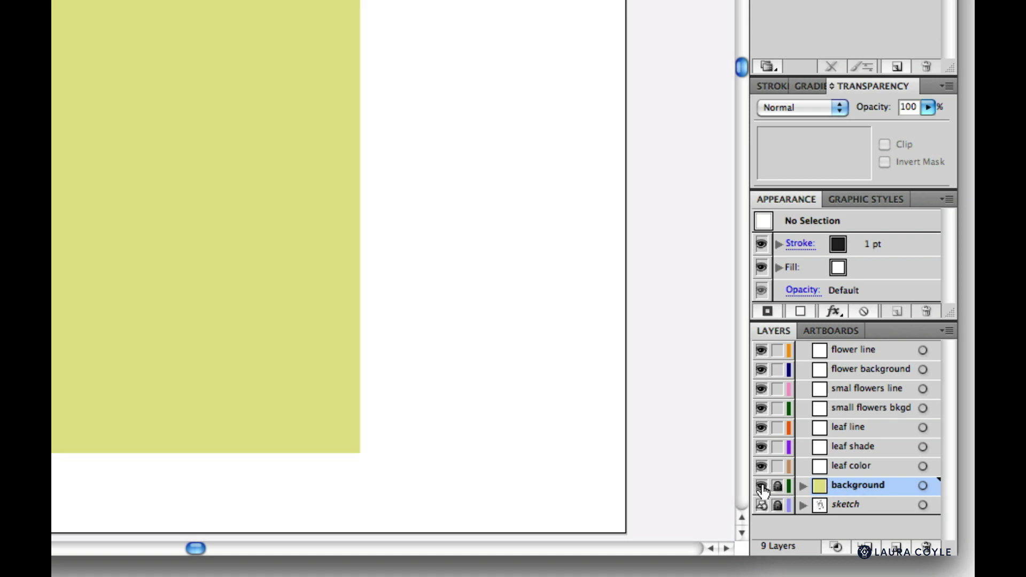
click(762, 487)
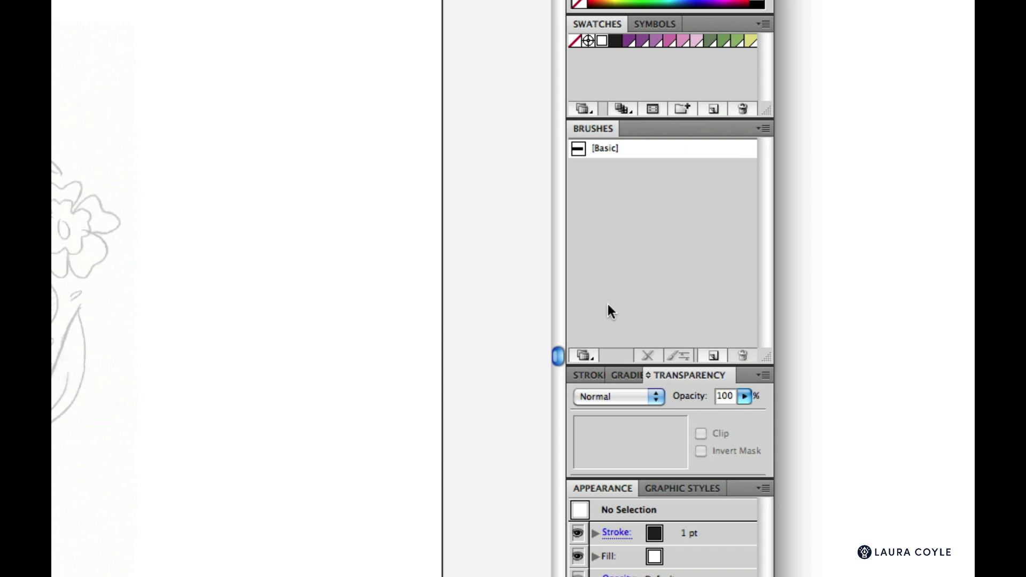
Step: Add all brushes from the user-defined InkPaint Calligraphic library to the document's brushes, and close the library
click(585, 357)
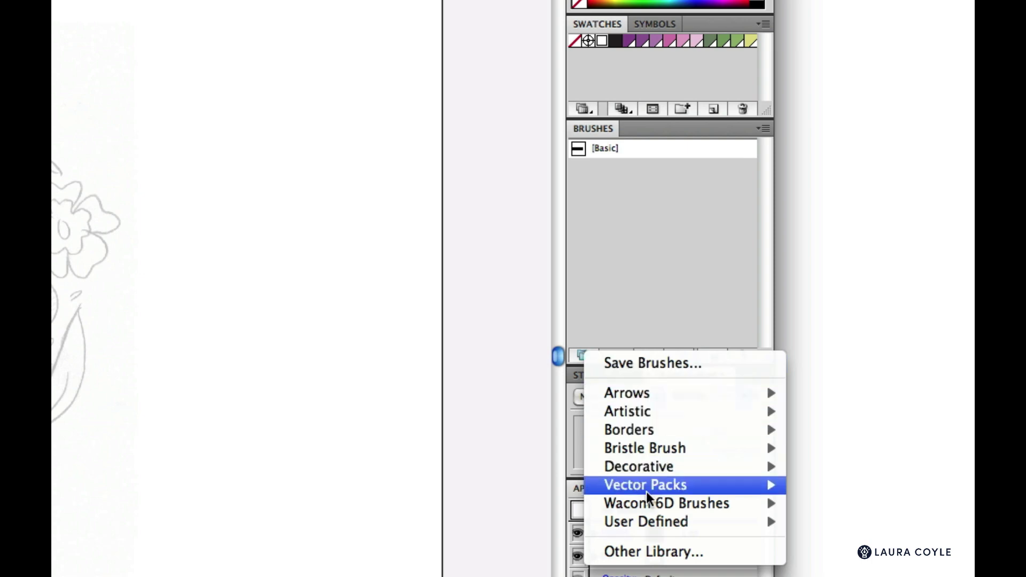
mouse_move(651, 522)
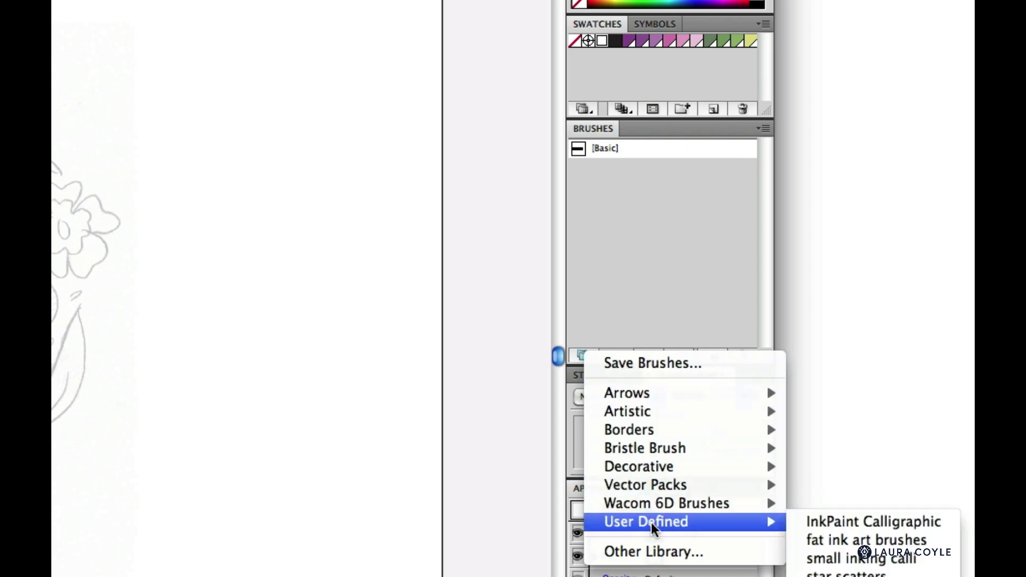
click(801, 524)
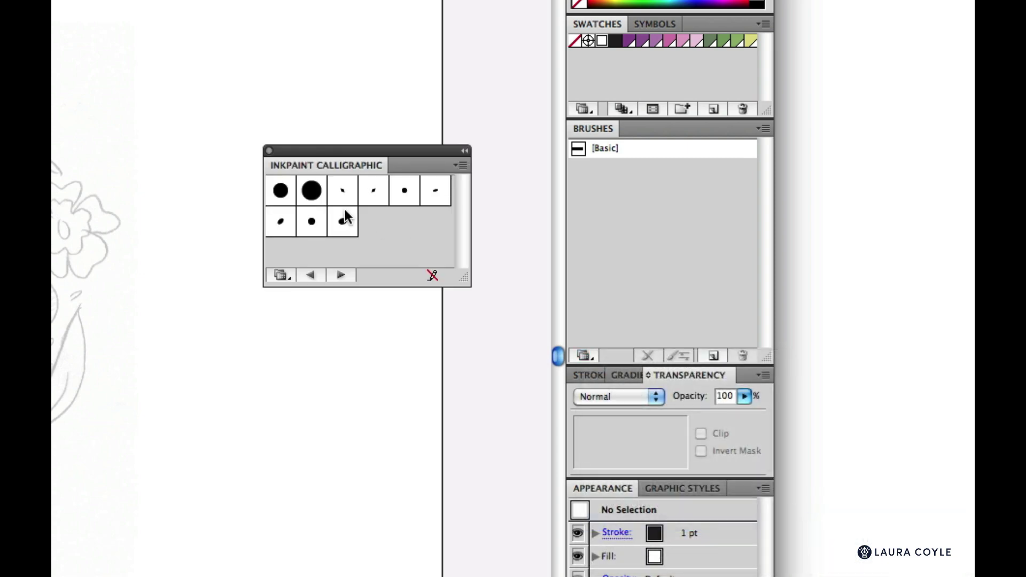
click(279, 192)
shift+click(341, 225)
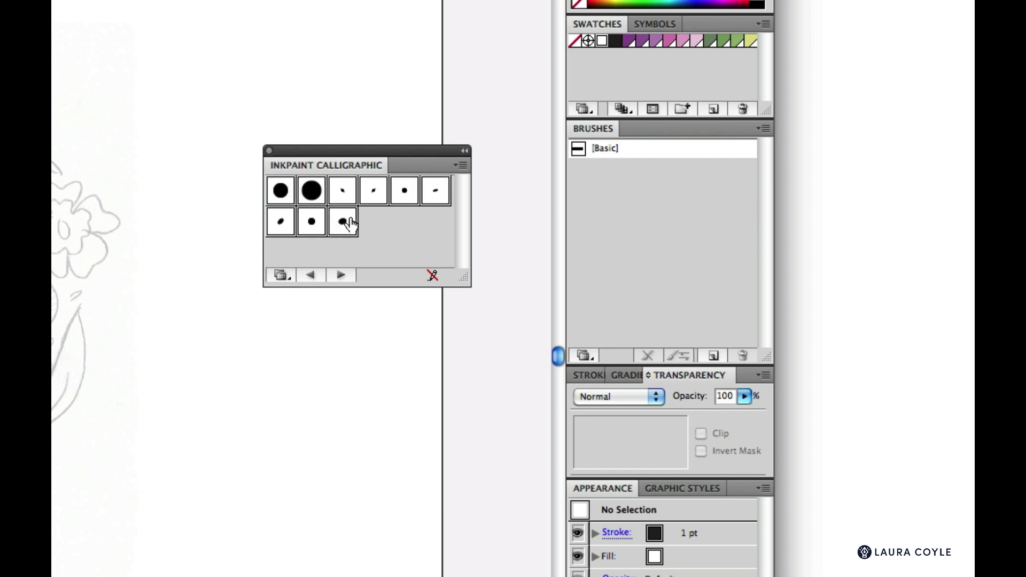
click(461, 165)
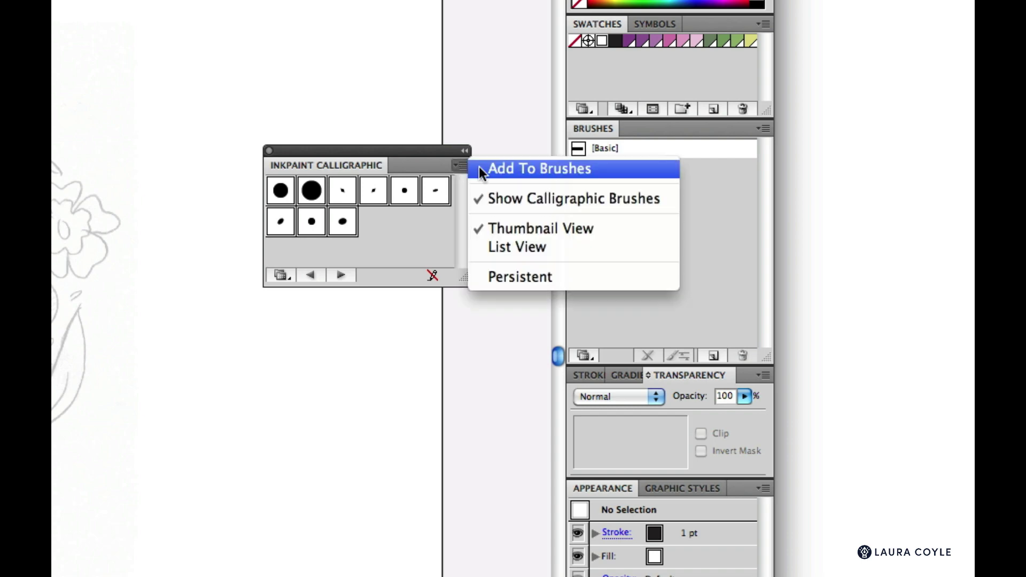
click(494, 169)
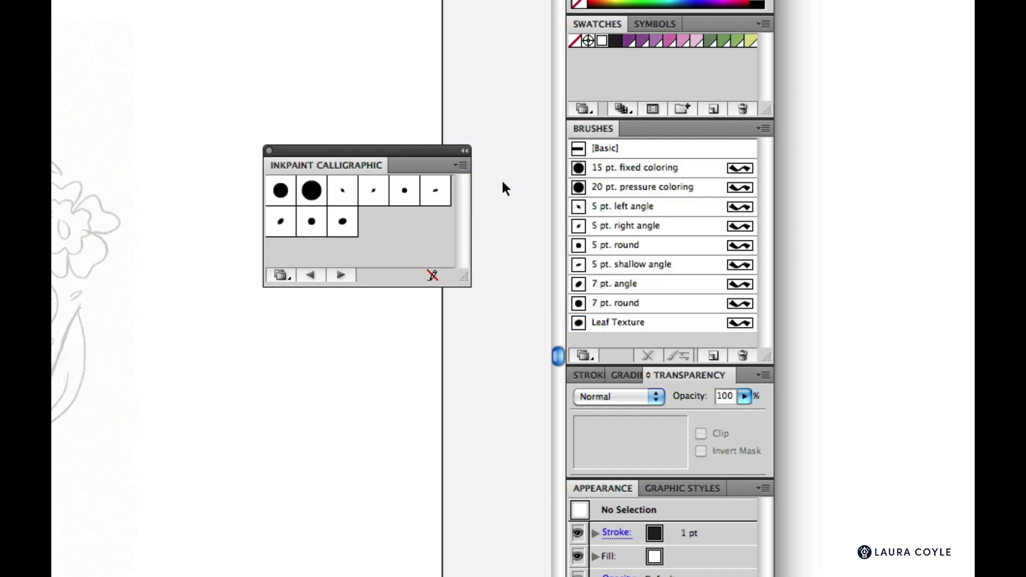
click(268, 151)
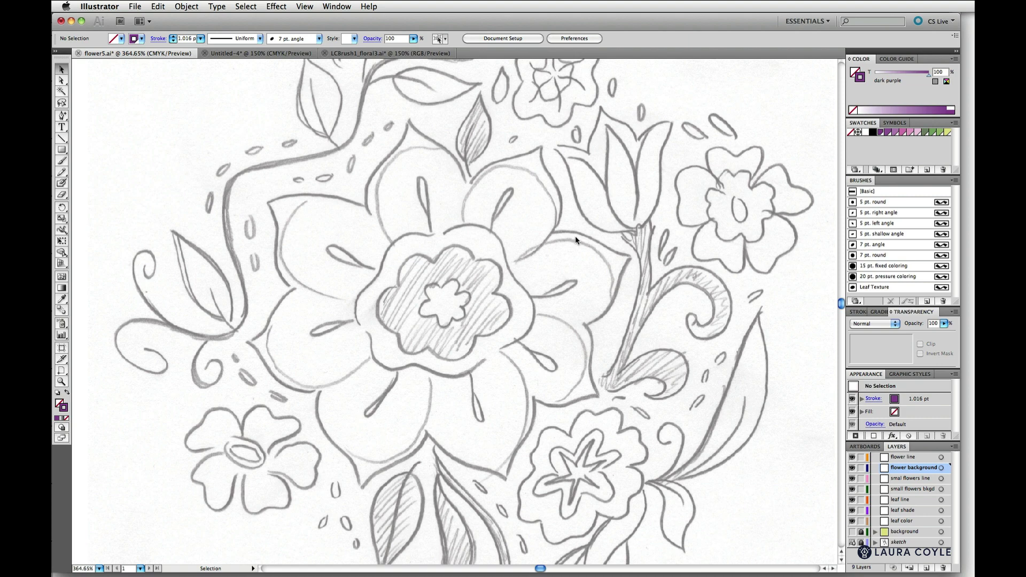
Step: Ink the outlines of the large flower's two top petals on the flower line layer, using the Paintbrush with the 7 pt. angle brush in dark purple
key(b)
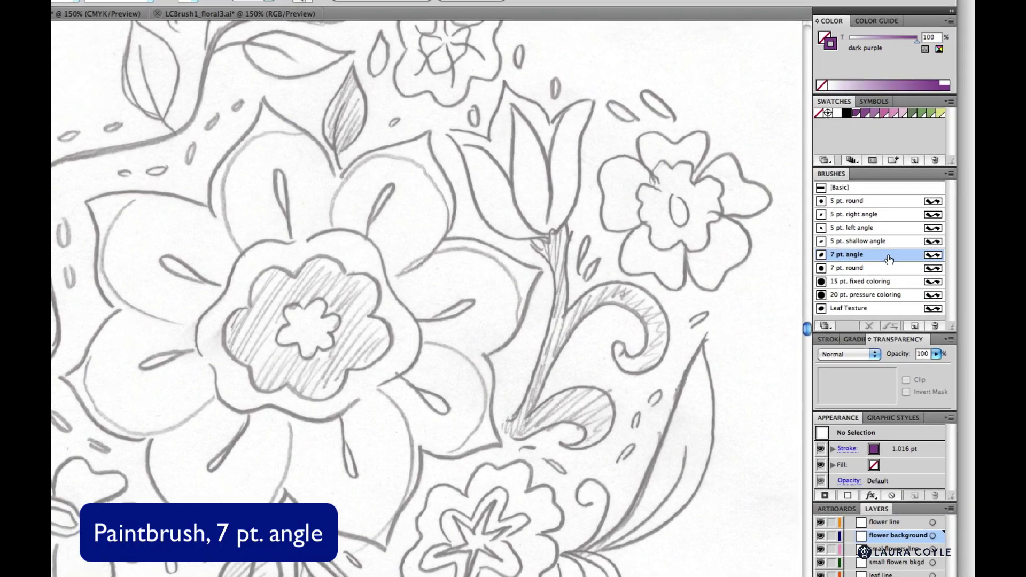
click(889, 260)
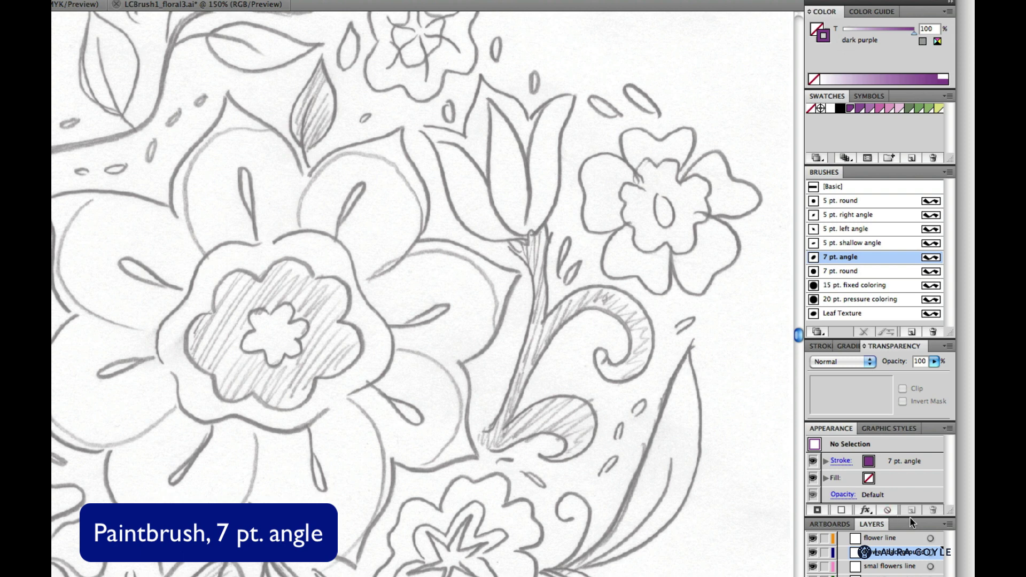
click(903, 539)
mouse_move(396, 131)
mouse_down()
mouse_move(327, 150)
mouse_move(305, 180)
mouse_up()
drag(403, 126, 423, 236)
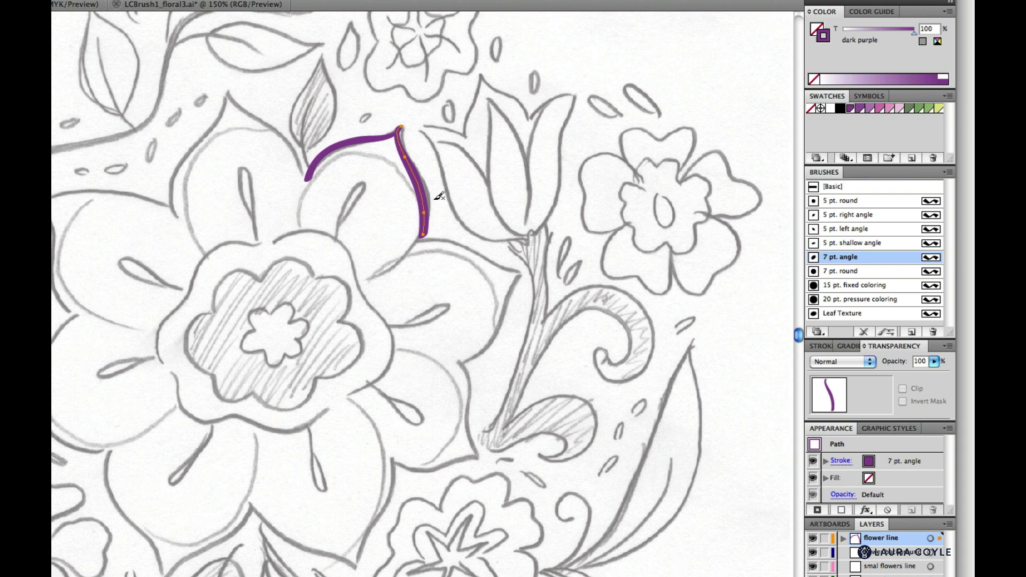
key(super+z)
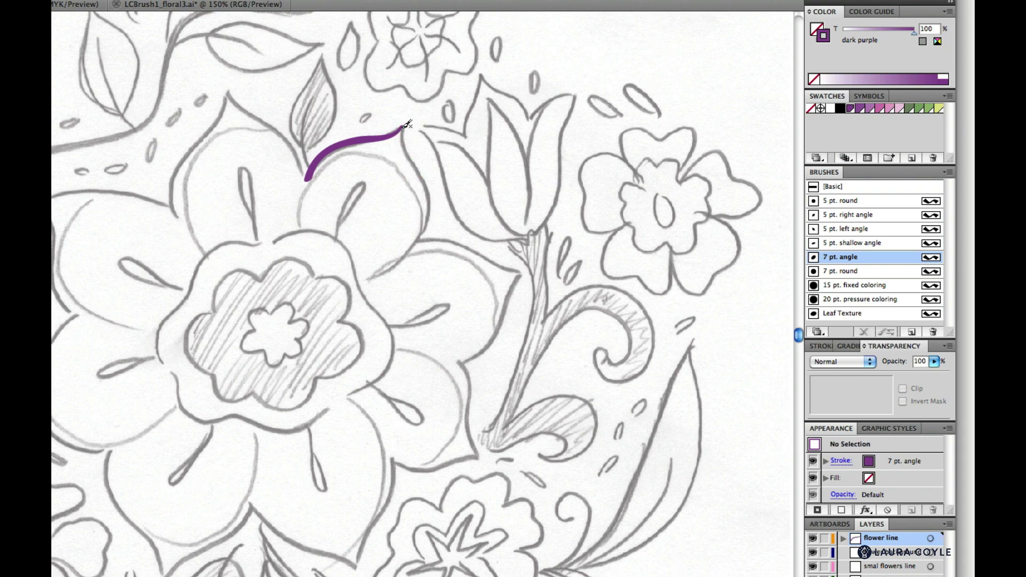
mouse_move(405, 135)
mouse_down()
mouse_move(428, 195)
mouse_move(423, 237)
mouse_up()
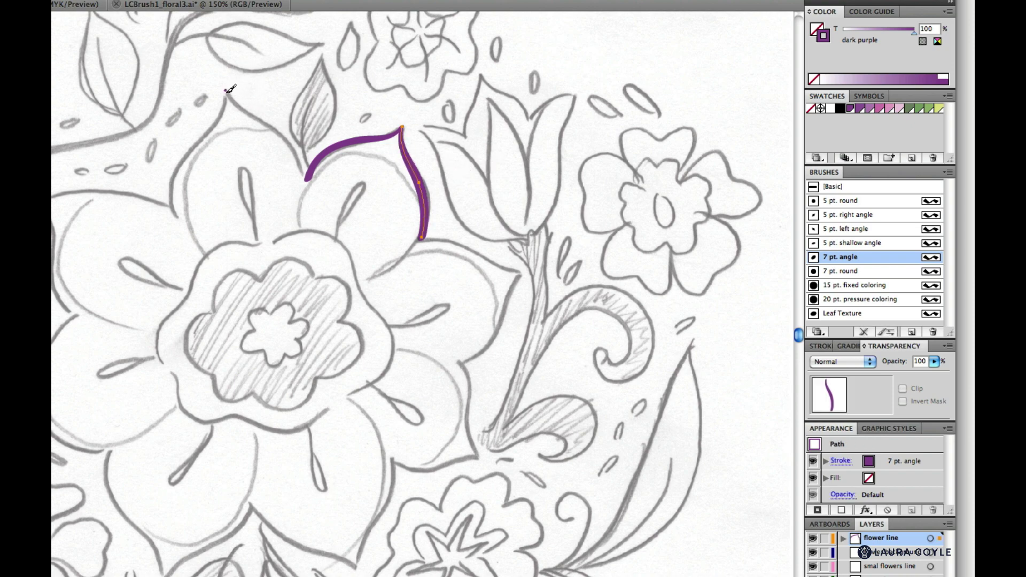
mouse_move(226, 90)
mouse_down()
mouse_move(288, 142)
mouse_move(306, 179)
mouse_up()
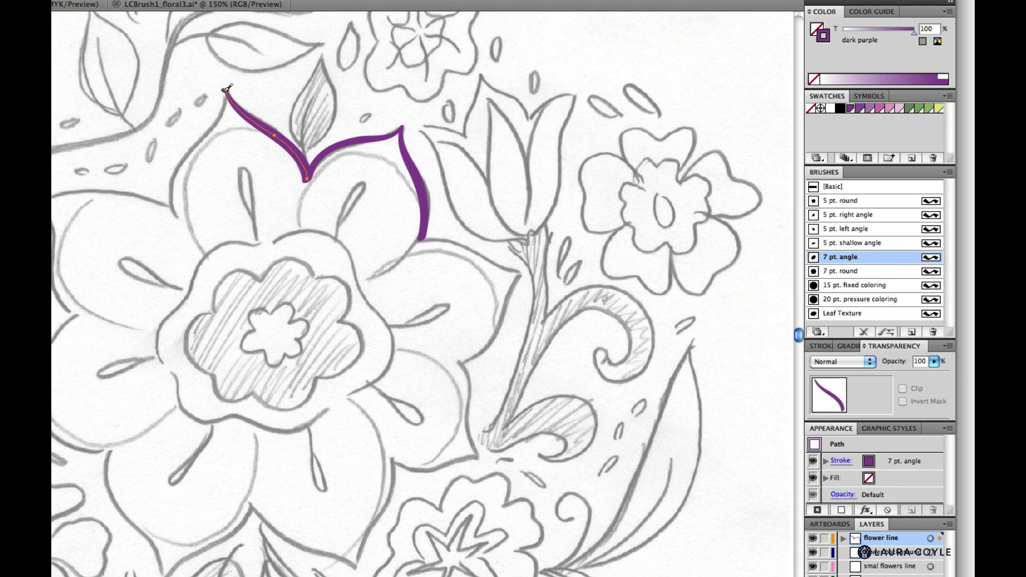
mouse_move(226, 89)
mouse_down()
mouse_move(215, 123)
mouse_move(177, 167)
mouse_move(176, 206)
mouse_up()
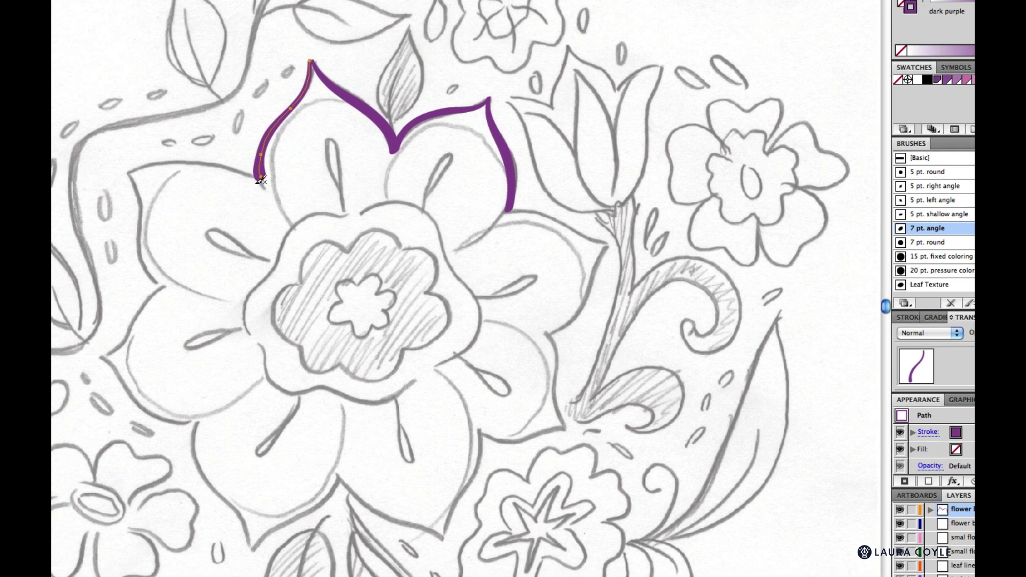
drag(261, 180, 131, 161)
key(Delete)
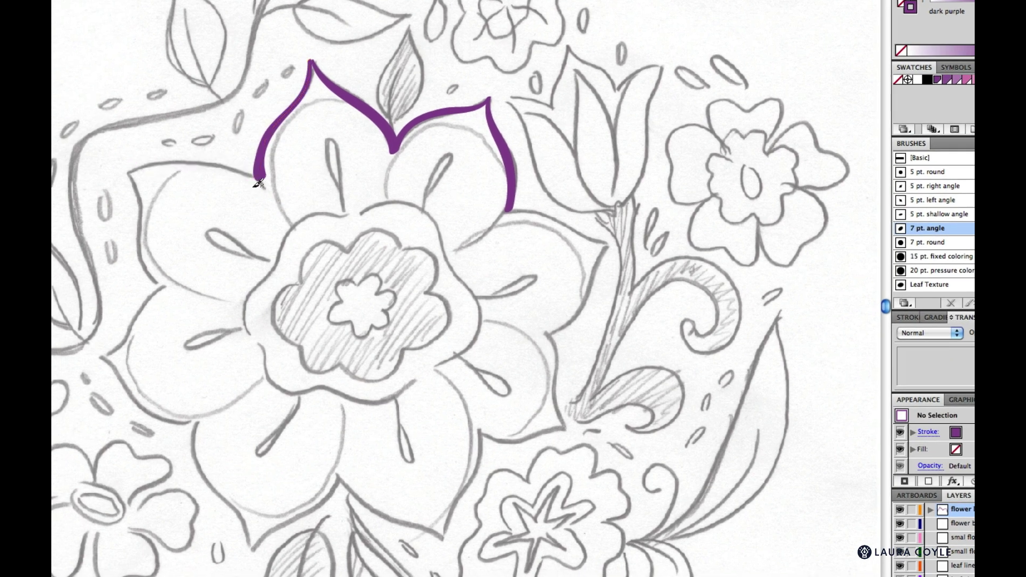
drag(260, 180, 150, 165)
key(Delete)
Step: Ink the outer outlines of the large flower's upper-left and lower-left petals, running each stroke between petal tip and notch
mouse_move(135, 170)
mouse_down()
mouse_move(193, 162)
mouse_move(242, 170)
mouse_move(260, 186)
mouse_up()
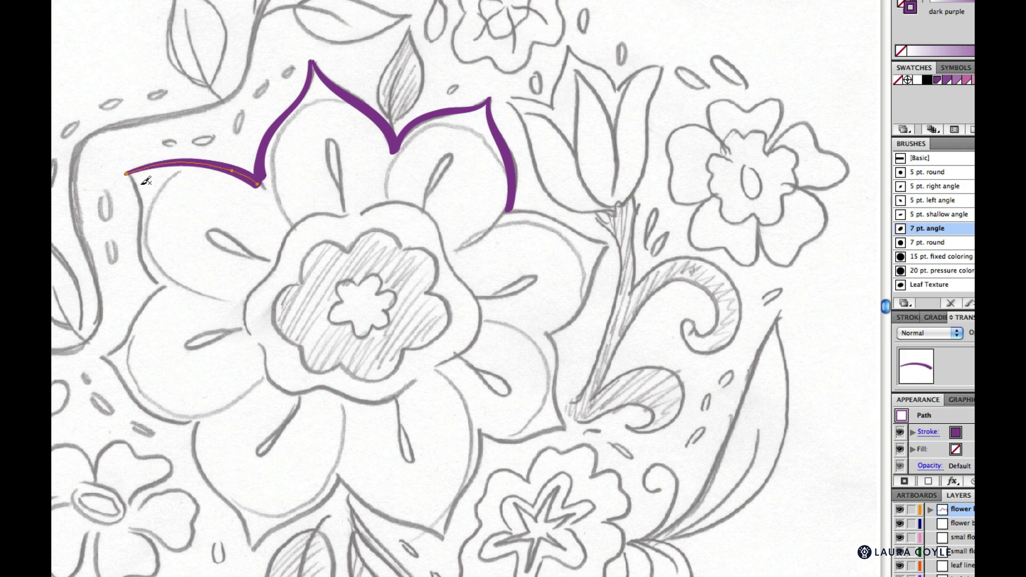
mouse_move(134, 179)
mouse_down()
mouse_move(138, 246)
mouse_move(166, 285)
mouse_up()
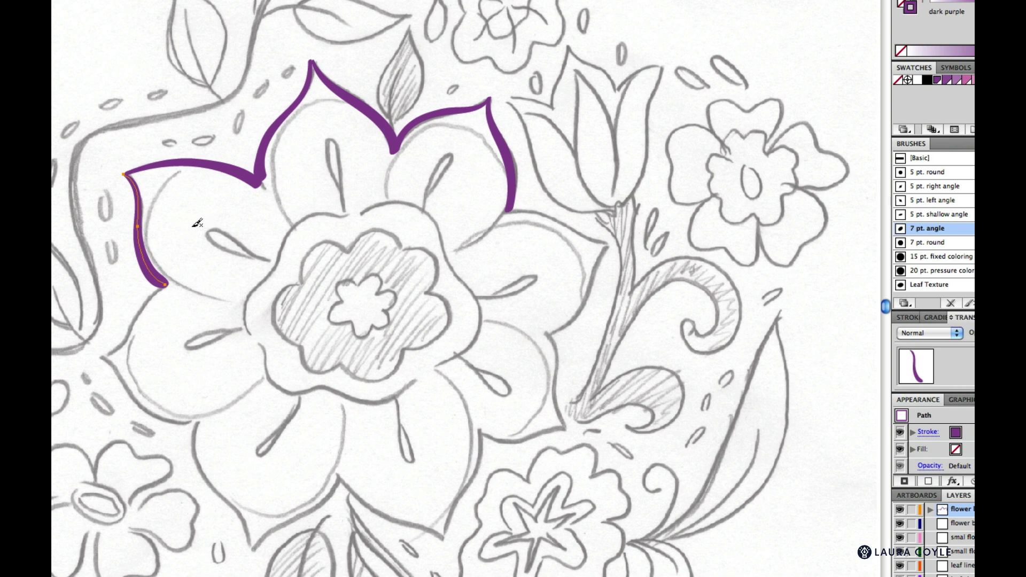
mouse_move(100, 357)
mouse_down()
mouse_move(138, 342)
mouse_move(167, 287)
mouse_up()
key(ctrl+z)
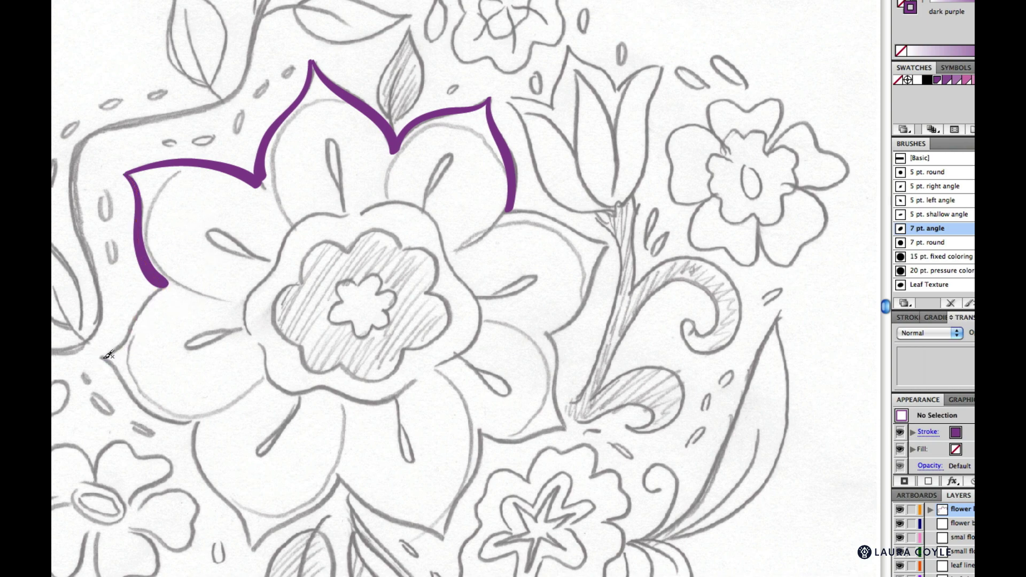
mouse_move(97, 357)
mouse_down()
mouse_move(134, 338)
mouse_move(166, 286)
mouse_up()
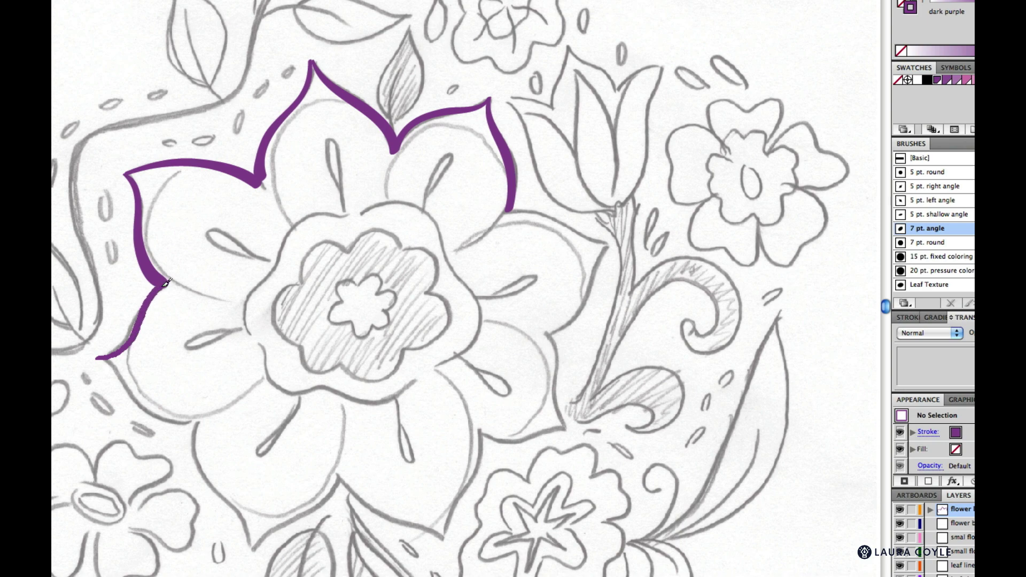
mouse_move(99, 358)
mouse_down()
mouse_move(155, 412)
mouse_move(194, 420)
mouse_up()
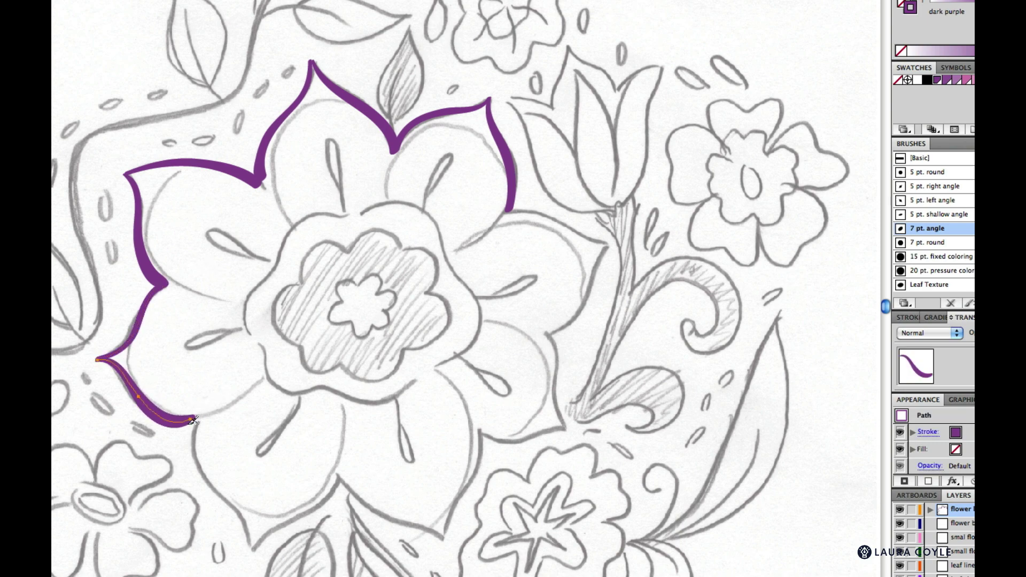
Step: Ink both outer edges of the large flower's bottom-left petal so they meet at its tip
mouse_move(250, 553)
mouse_down()
mouse_move(250, 532)
mouse_move(206, 468)
mouse_move(197, 421)
mouse_up()
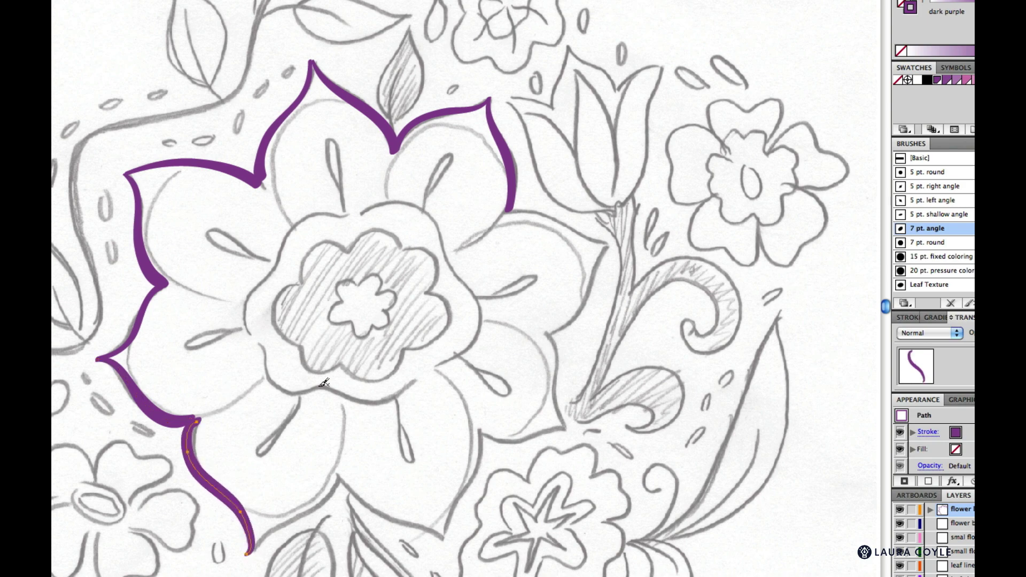
key(Delete)
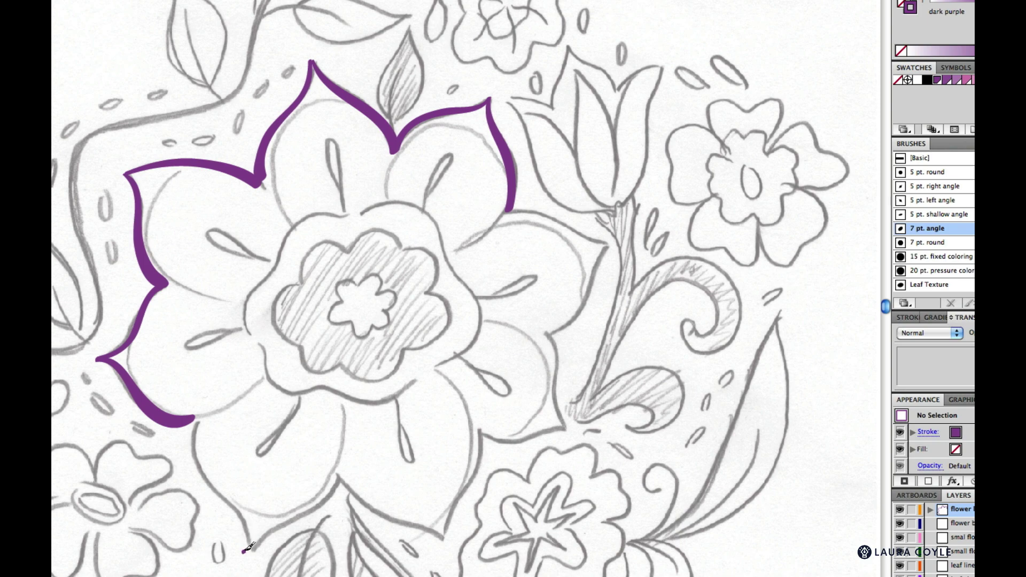
mouse_move(244, 551)
mouse_down()
mouse_move(239, 506)
mouse_move(200, 466)
mouse_move(193, 417)
mouse_up()
mouse_move(246, 551)
mouse_down()
mouse_move(300, 524)
mouse_move(334, 472)
mouse_up()
Step: Ink the bottom-right petal's outline and narrow its right-hand stroke slightly so its end meets the petal tip
mouse_move(439, 540)
mouse_down()
mouse_move(351, 499)
mouse_move(331, 473)
mouse_up()
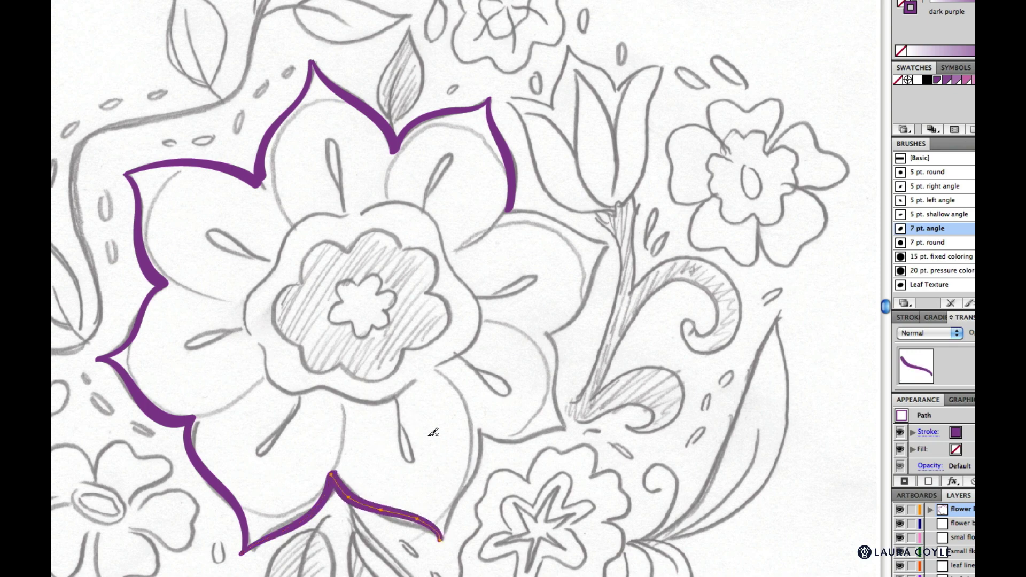
mouse_move(441, 539)
mouse_down()
mouse_move(475, 487)
mouse_move(489, 434)
mouse_up()
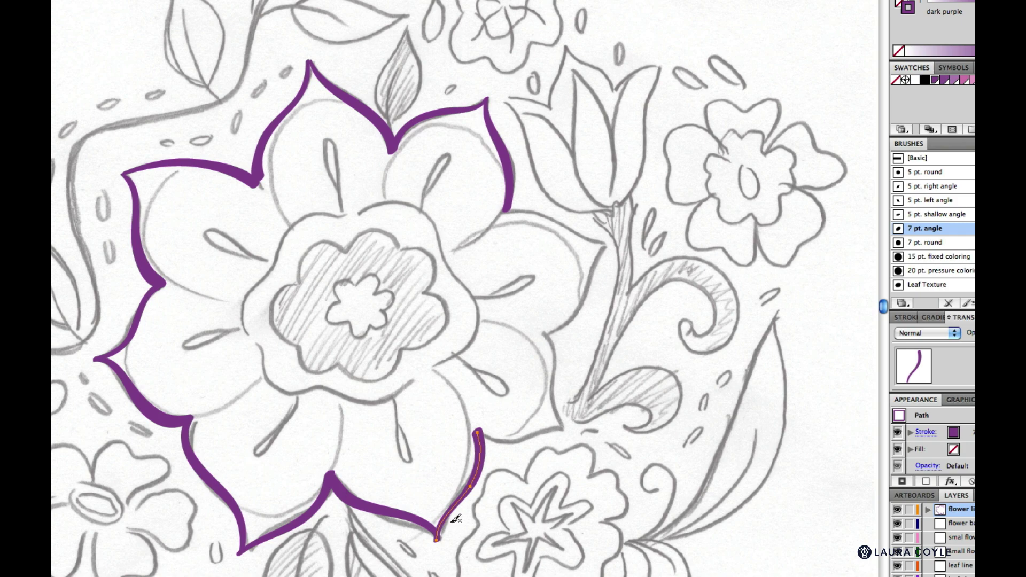
key(v)
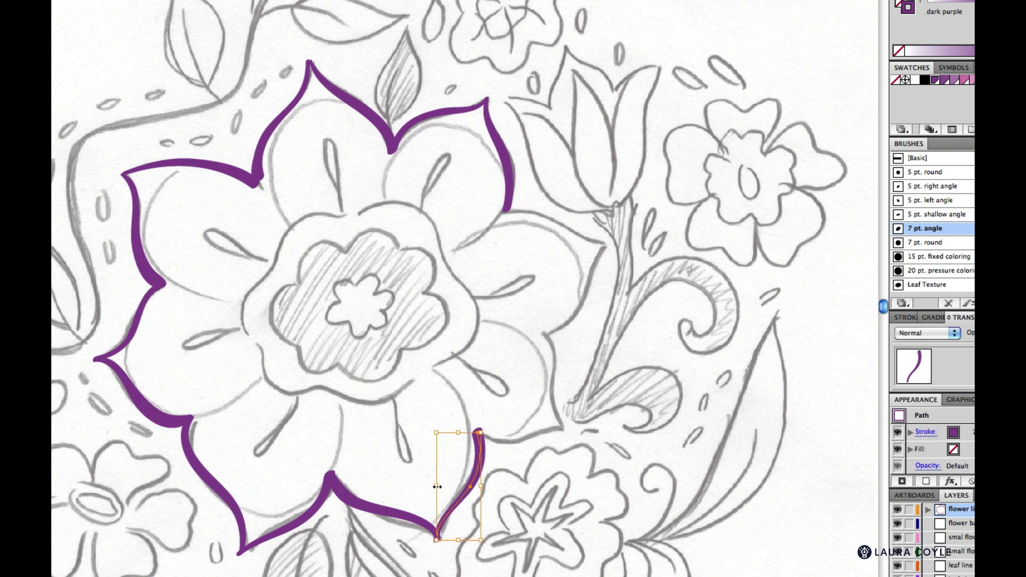
drag(437, 486, 440, 487)
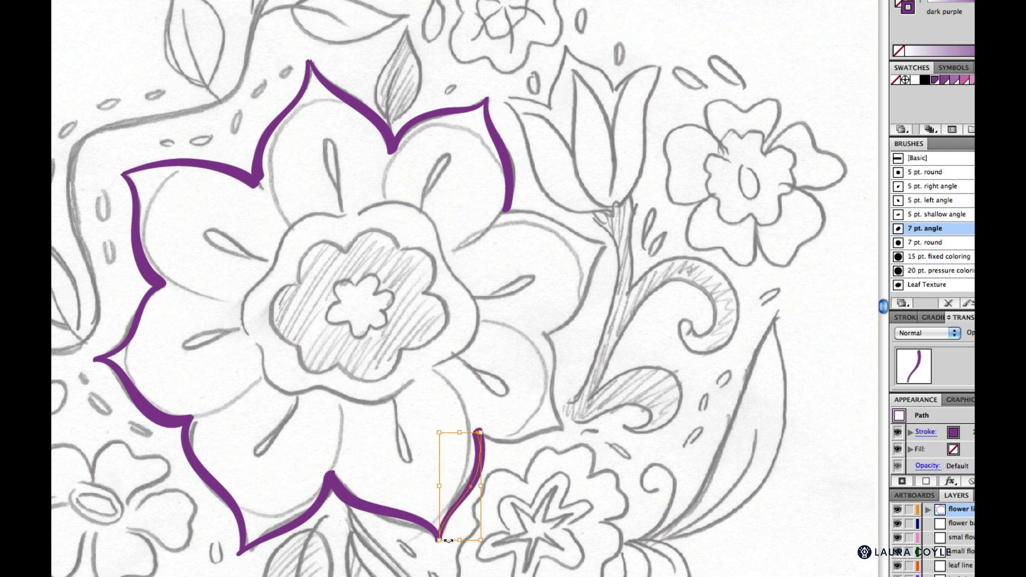
Step: Ink the outline of the large flower's lower-right petal and the lower edge of the petal above it with the Paintbrush
key(b)
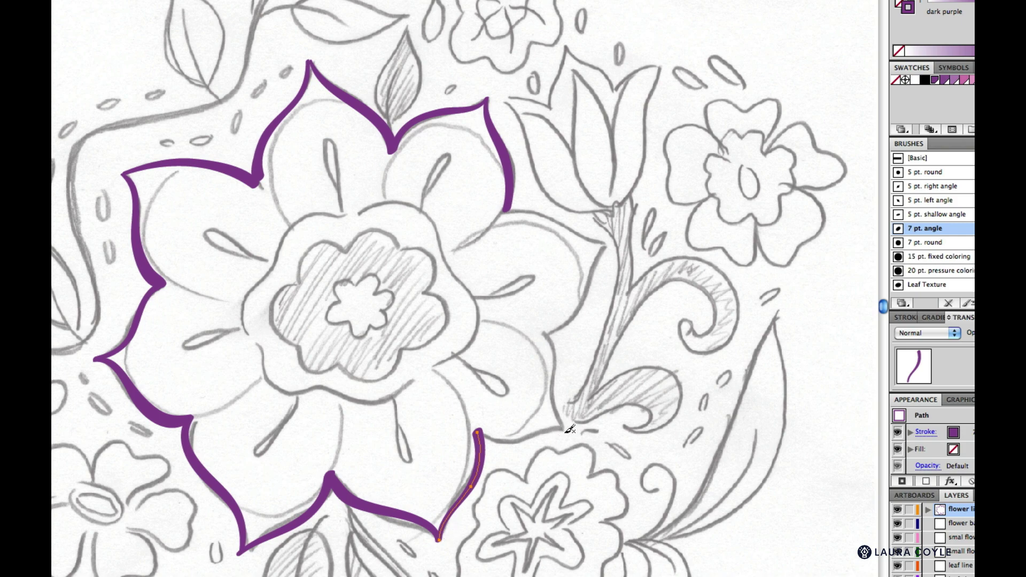
drag(534, 432, 474, 426)
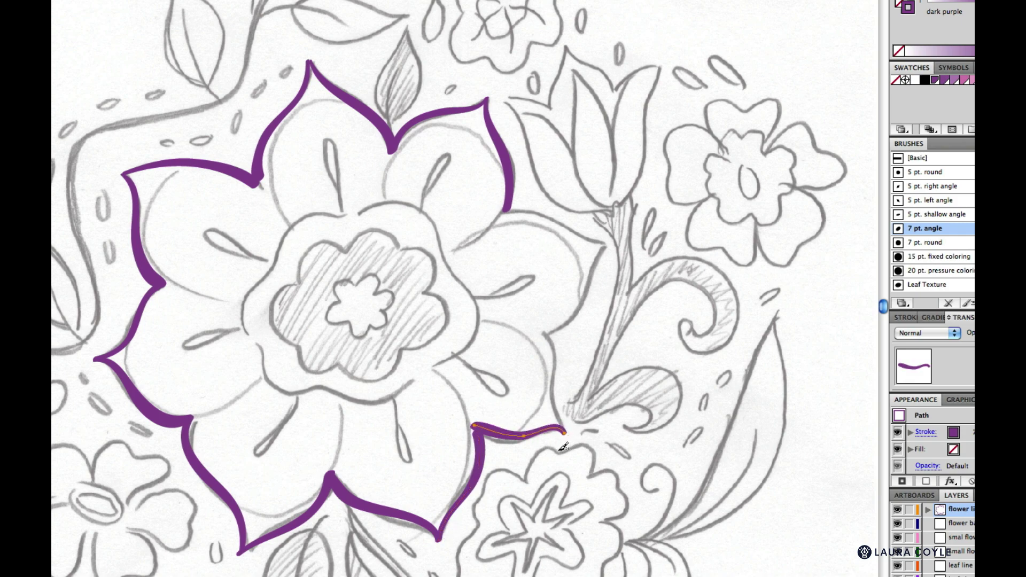
key(super+z)
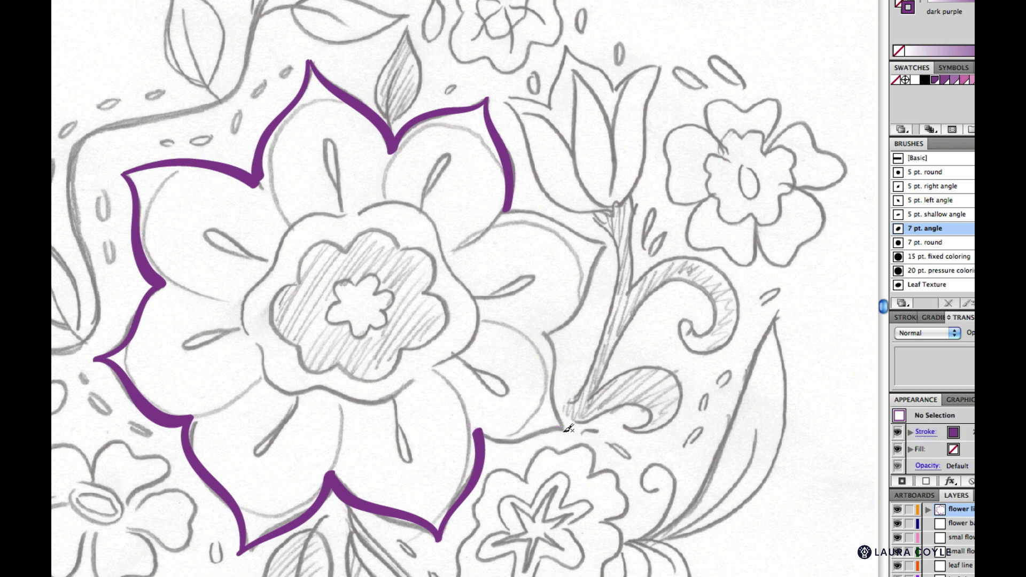
mouse_move(546, 431)
mouse_down()
mouse_move(521, 442)
mouse_move(479, 427)
mouse_up()
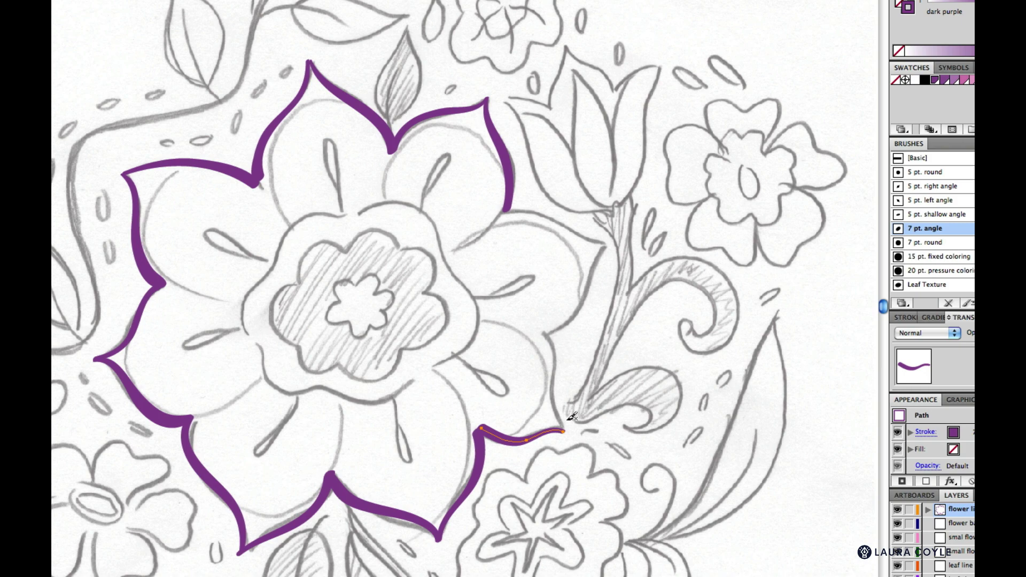
mouse_move(560, 410)
mouse_down()
mouse_move(554, 345)
mouse_move(542, 337)
mouse_up()
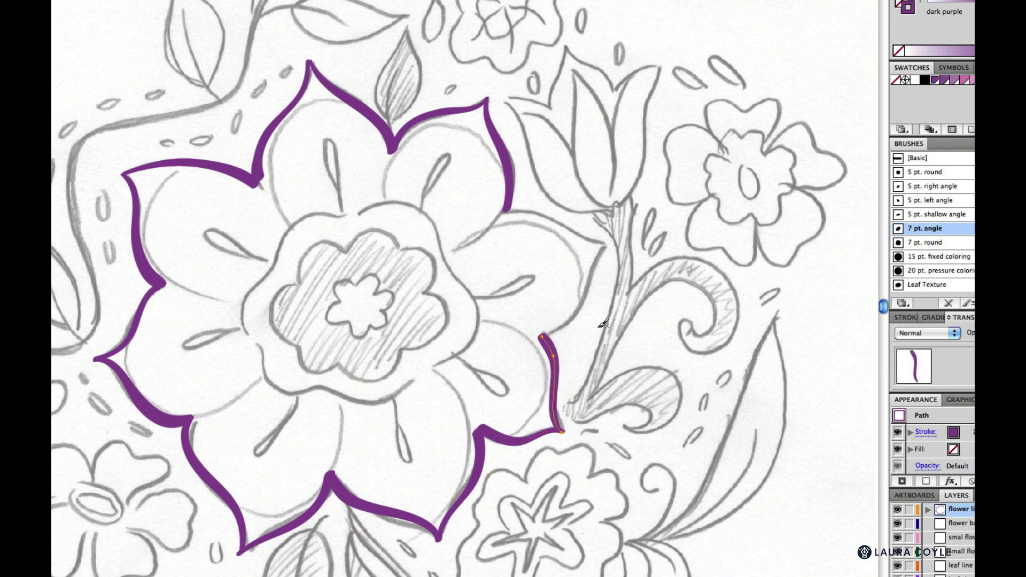
mouse_move(599, 253)
mouse_down()
mouse_move(568, 318)
mouse_move(545, 337)
mouse_up()
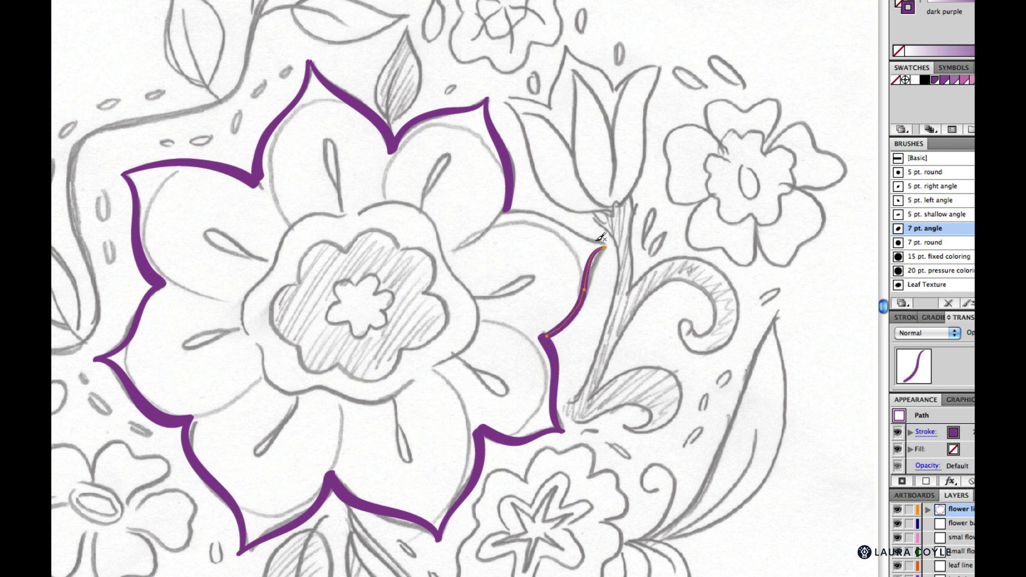
Step: Ink the upper edge of the large flower's right petal with the Paintbrush and hide the sketch layer
mouse_move(611, 244)
mouse_down()
mouse_move(548, 219)
mouse_move(506, 216)
mouse_up()
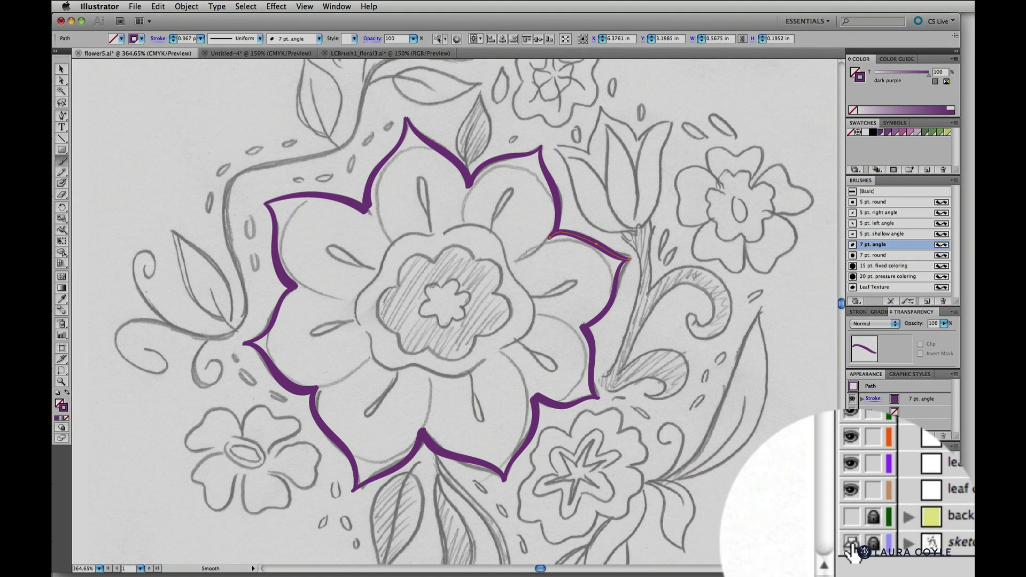
click(852, 543)
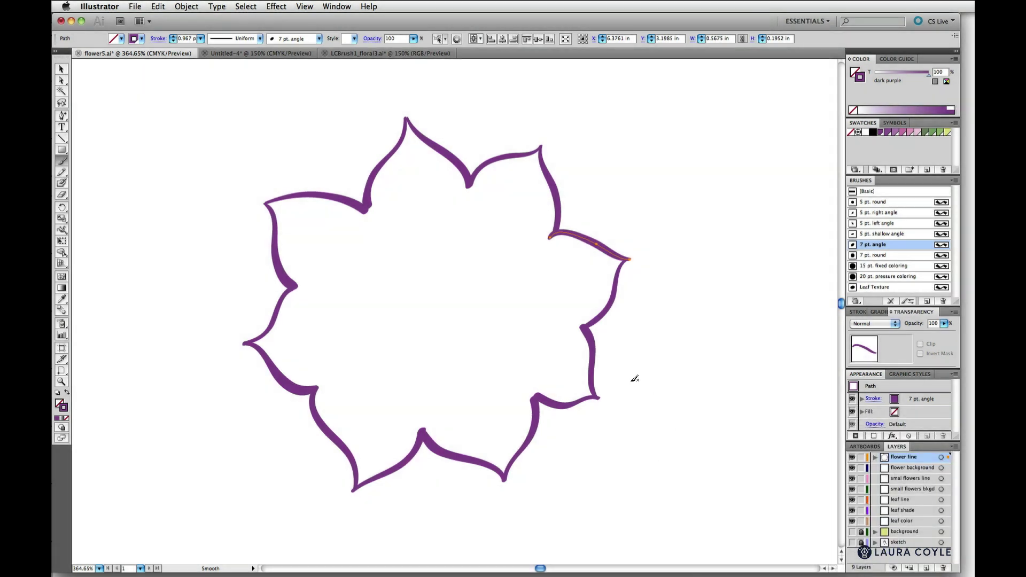
Step: Smooth the stroke along the upper edge of the large flower's right petal
super+click(647, 398)
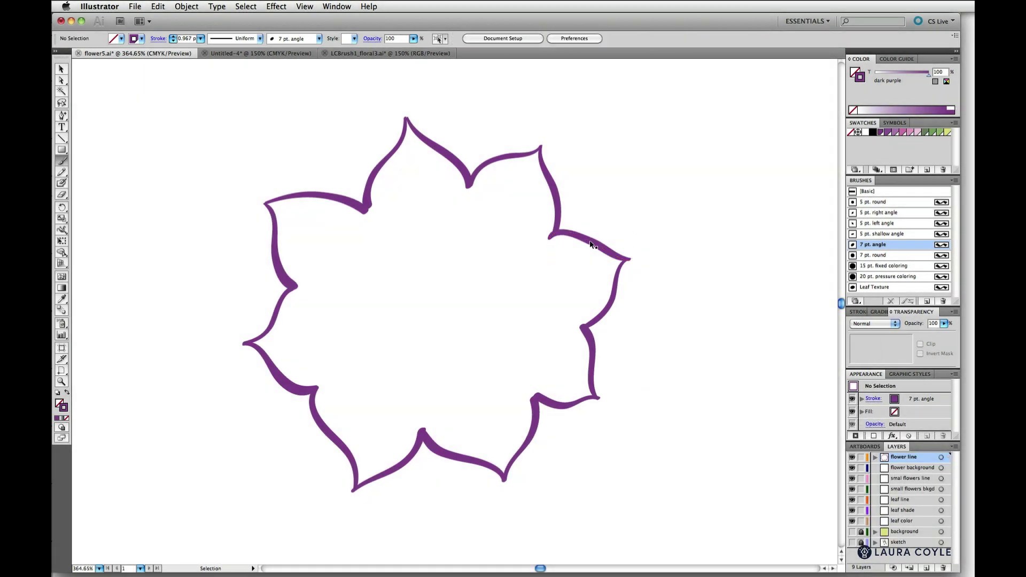
super+click(590, 245)
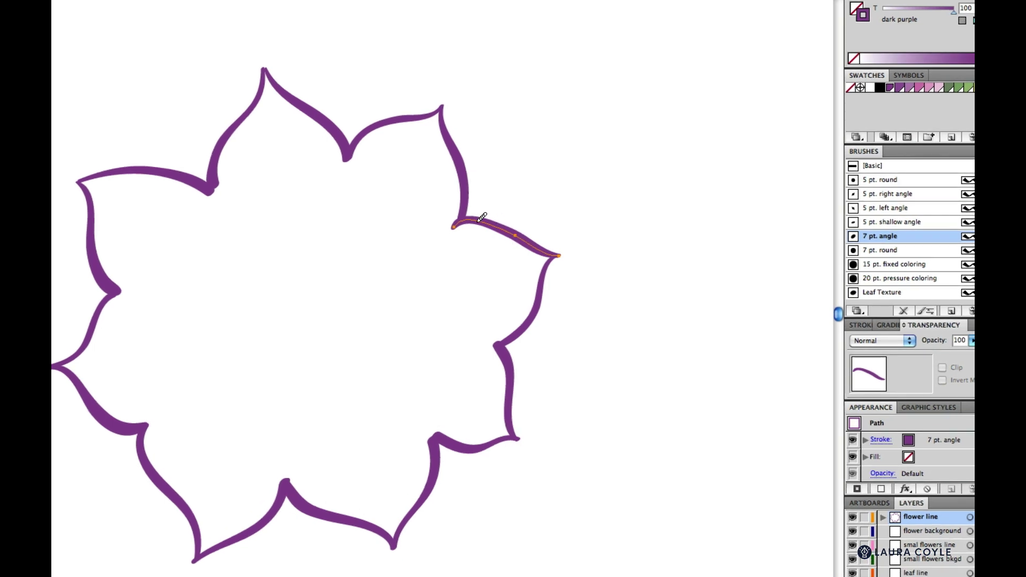
drag(481, 217, 556, 254)
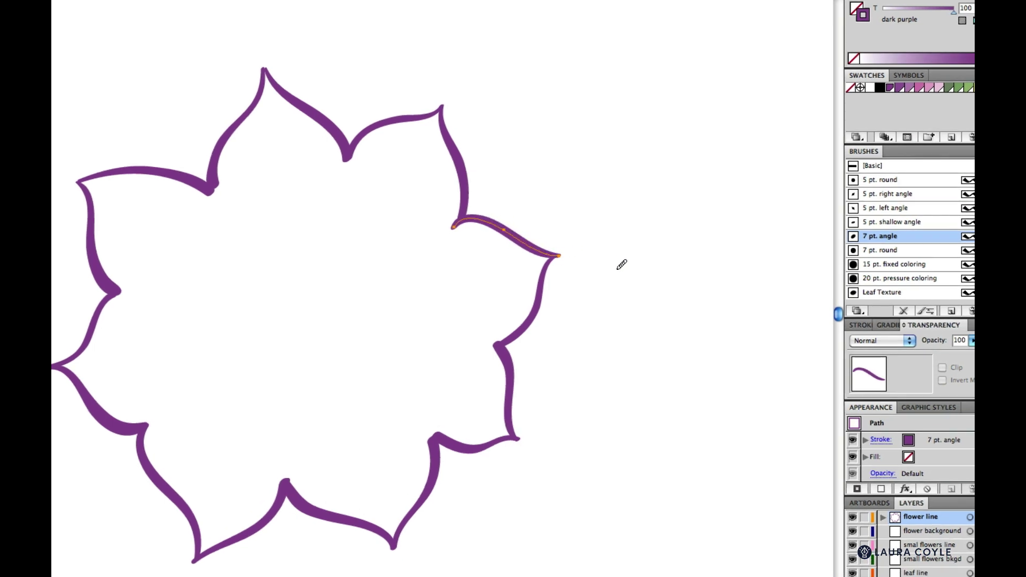
Step: Adjust the stroke along the lower-right petal's lower edge so its inner end lines up with the adjoining stroke at the notch
super+click(467, 451)
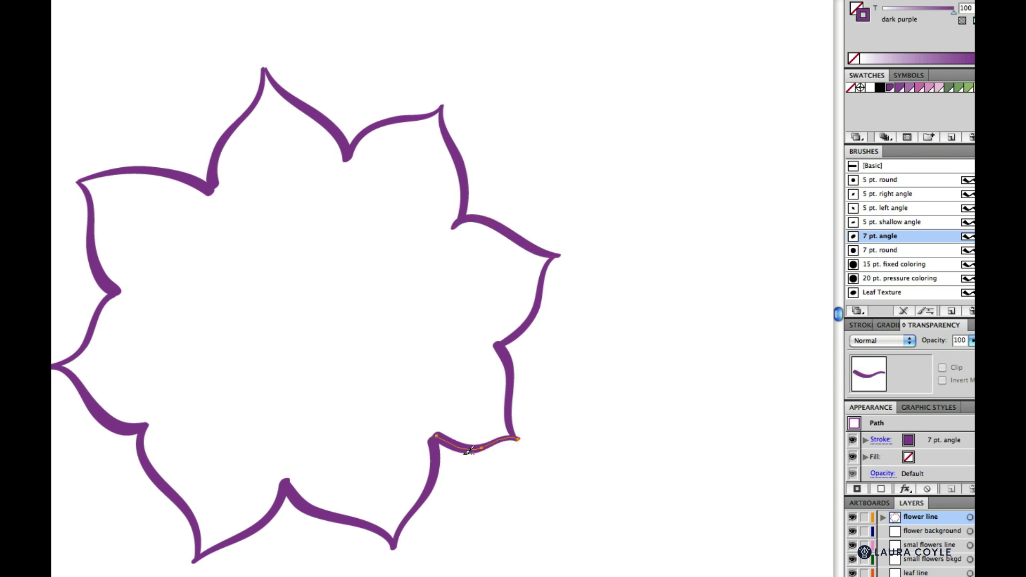
key(super)
drag(436, 442, 430, 442)
click(614, 443)
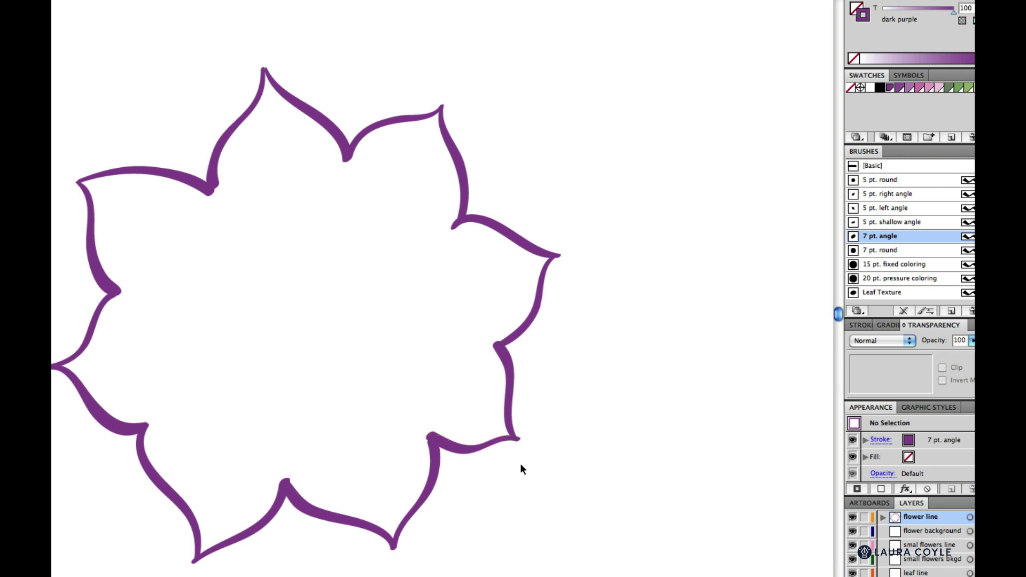
click(438, 441)
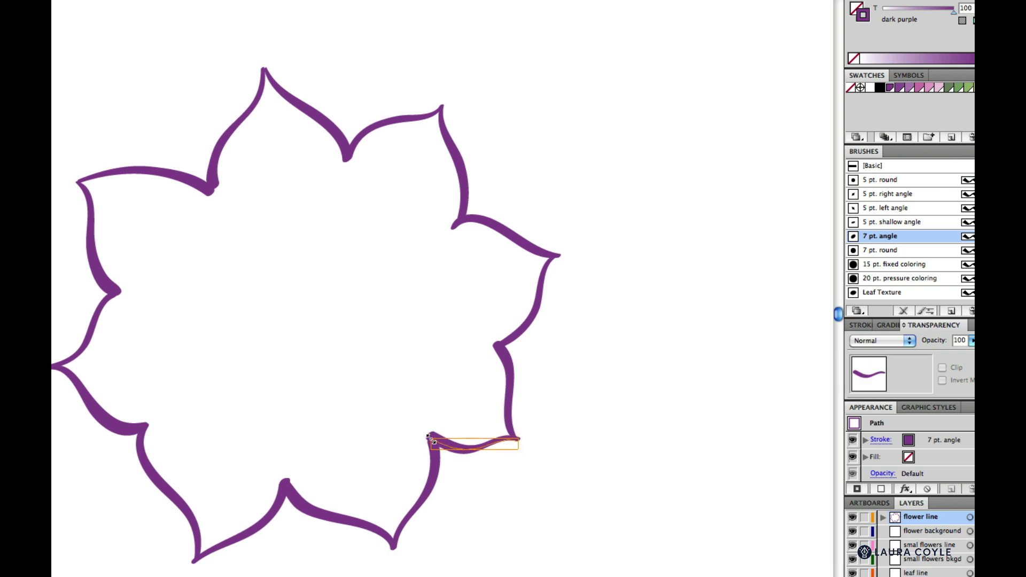
click(633, 431)
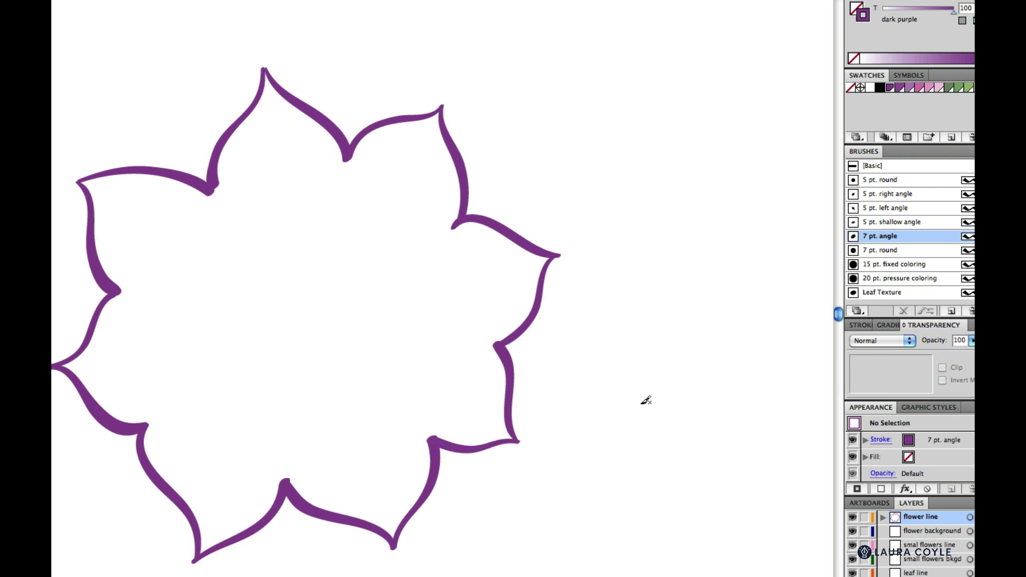
Step: Stretch the left-hand stroke of the top petal slightly wider and taller so its lower end meets the notch cleanly
click(217, 161)
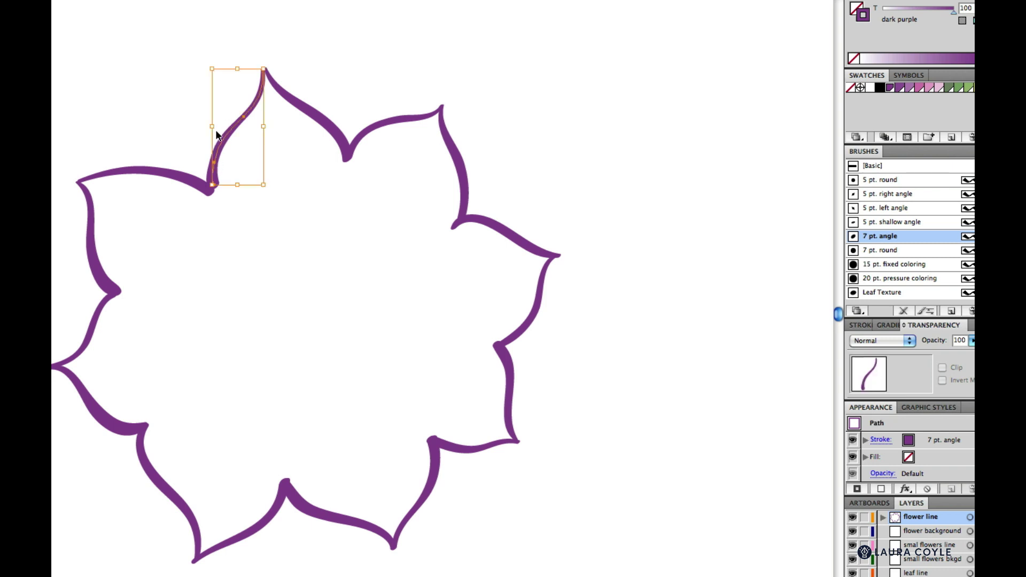
drag(213, 126, 208, 126)
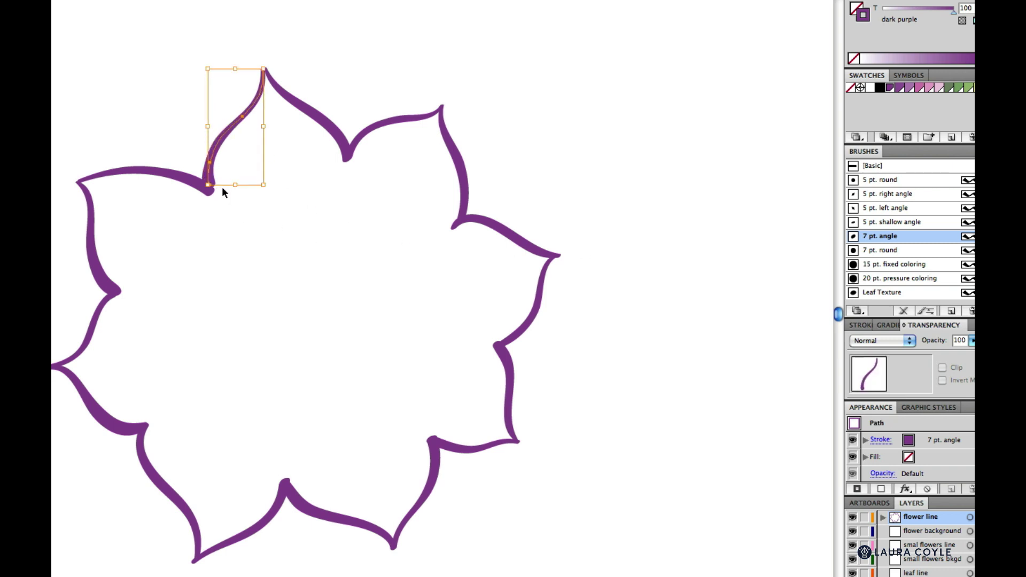
drag(235, 184, 232, 190)
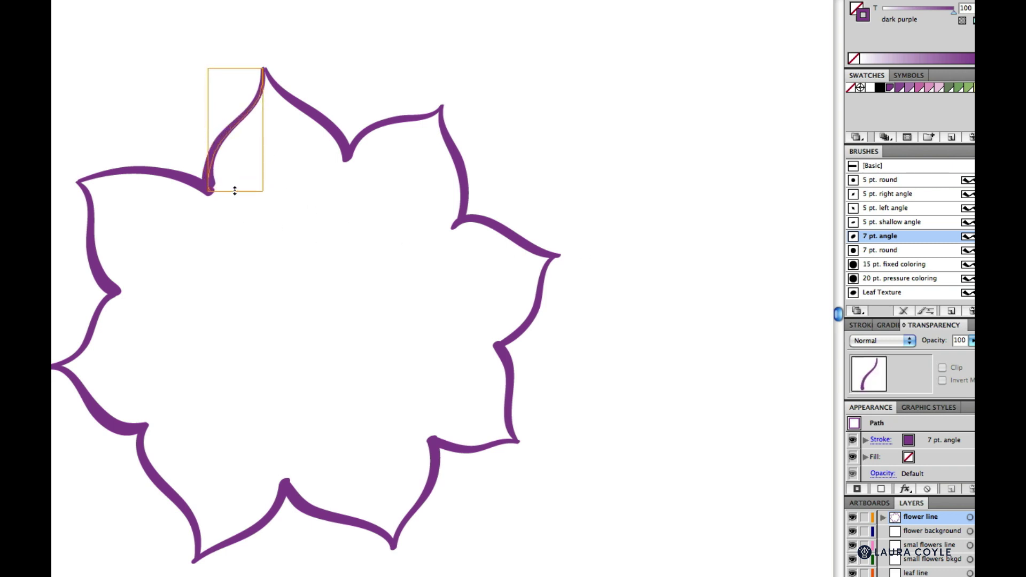
click(684, 300)
Step: With the Blob Brush and 15 pt. fixed coloring, paint a medium pink ring around the large flower's petals on the flower background layer
key(b)
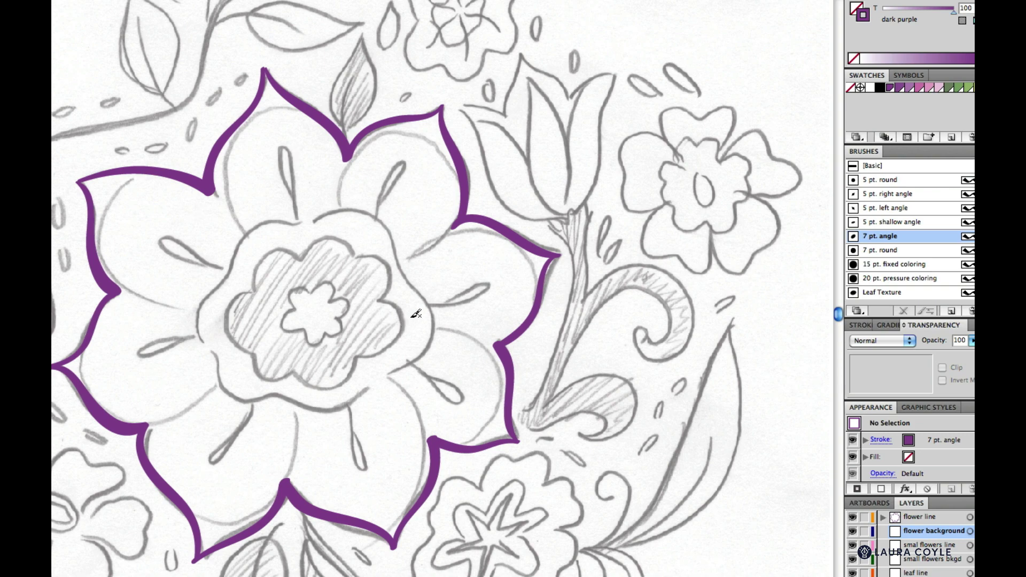
key(period)
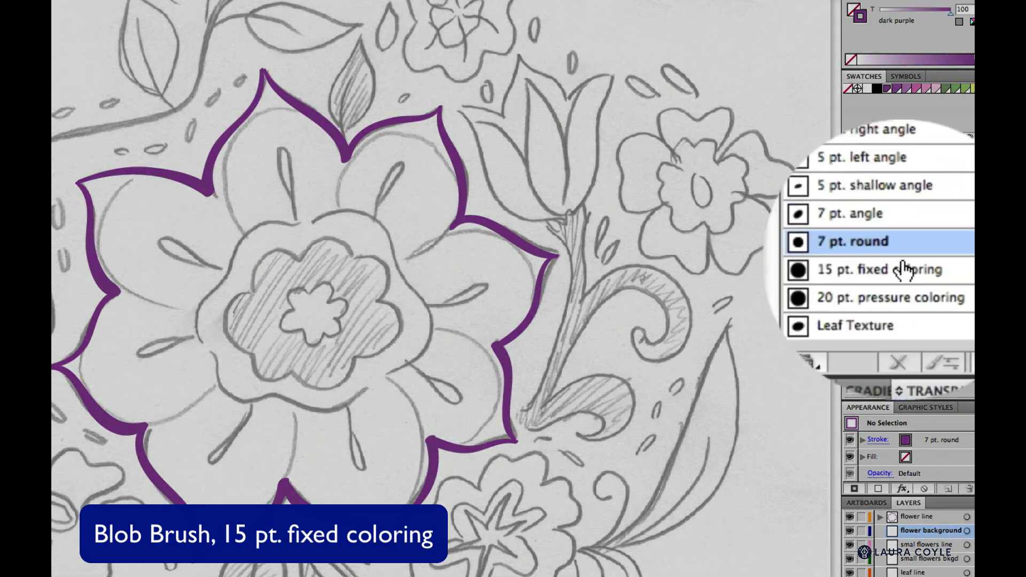
click(887, 265)
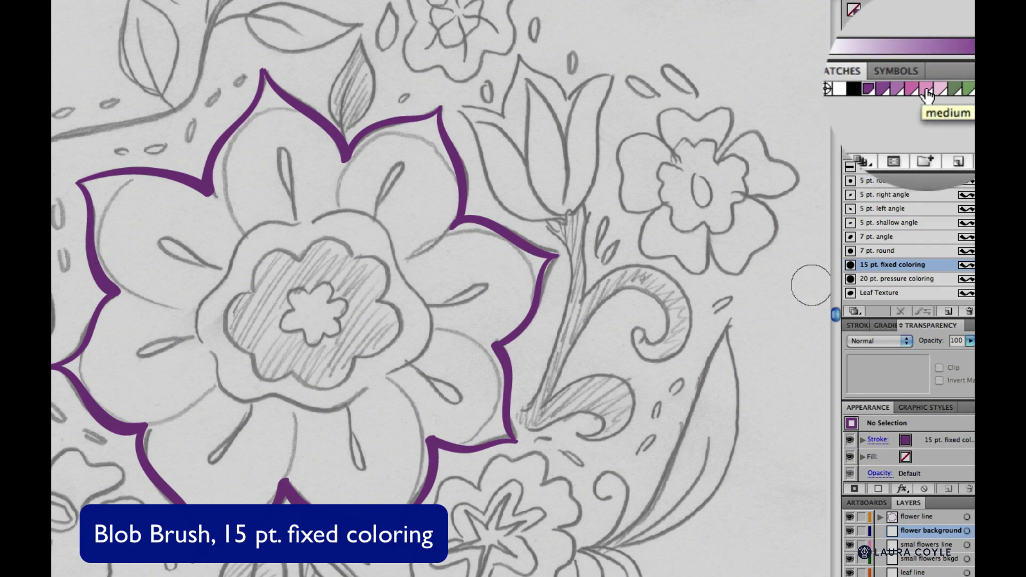
click(927, 91)
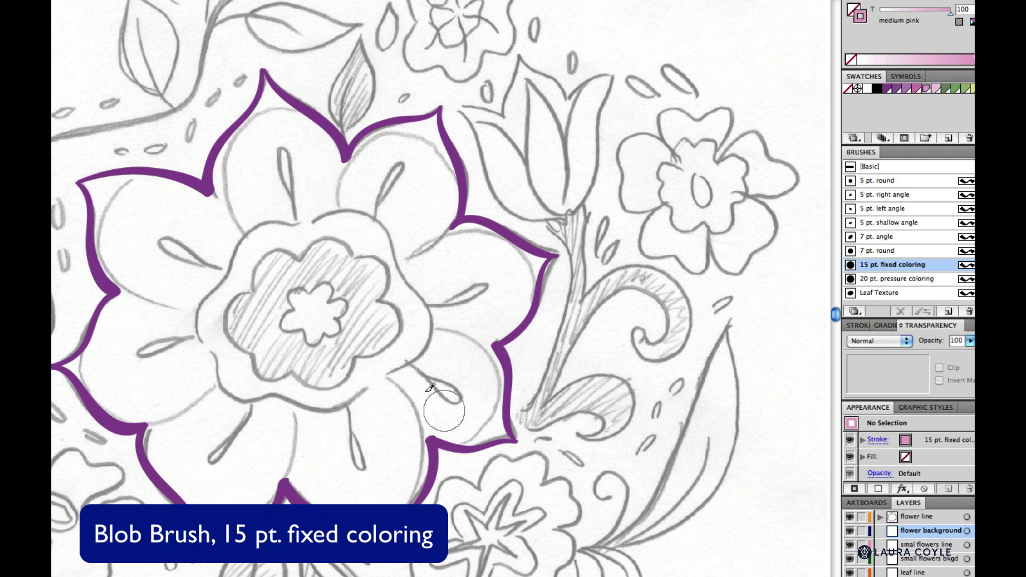
mouse_move(346, 180)
mouse_down()
mouse_move(383, 141)
mouse_move(440, 165)
mouse_move(447, 223)
mouse_move(493, 250)
mouse_move(504, 275)
mouse_move(508, 312)
mouse_move(483, 338)
mouse_up()
mouse_move(421, 239)
mouse_down()
mouse_move(505, 254)
mouse_move(462, 236)
mouse_move(516, 265)
mouse_move(526, 297)
mouse_move(508, 328)
mouse_move(476, 334)
mouse_move(500, 330)
mouse_move(486, 335)
mouse_move(497, 396)
mouse_move(476, 421)
mouse_move(425, 419)
mouse_move(406, 477)
mouse_move(375, 497)
mouse_move(283, 465)
mouse_move(213, 505)
mouse_move(165, 466)
mouse_move(159, 428)
mouse_move(119, 409)
mouse_move(96, 369)
mouse_move(99, 318)
mouse_move(128, 299)
mouse_move(111, 236)
mouse_move(159, 194)
mouse_move(222, 179)
mouse_move(262, 122)
mouse_move(329, 137)
mouse_move(353, 167)
mouse_up()
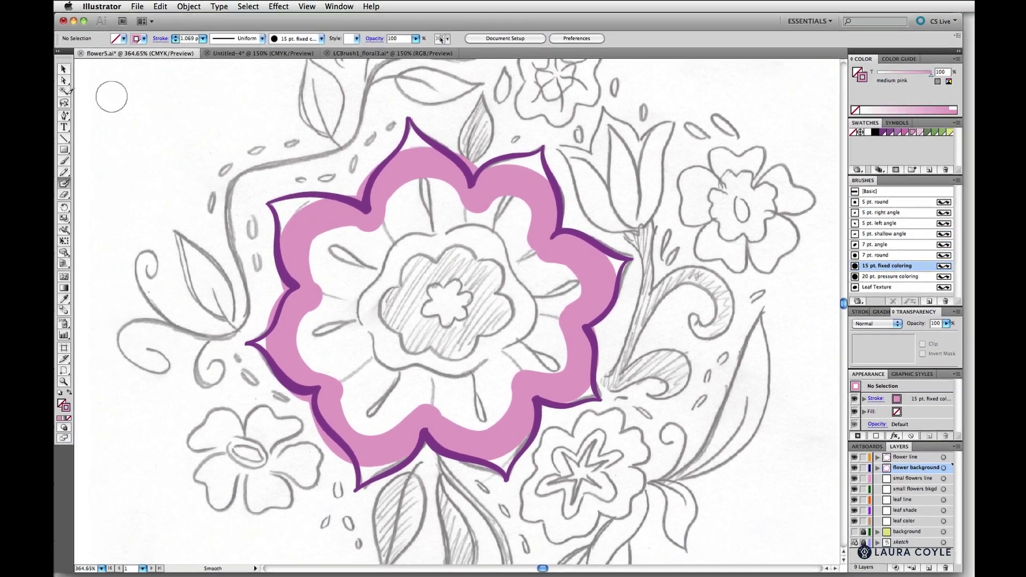
Step: Delete the inner path of the pink ring so the color fills the whole flower
key(a)
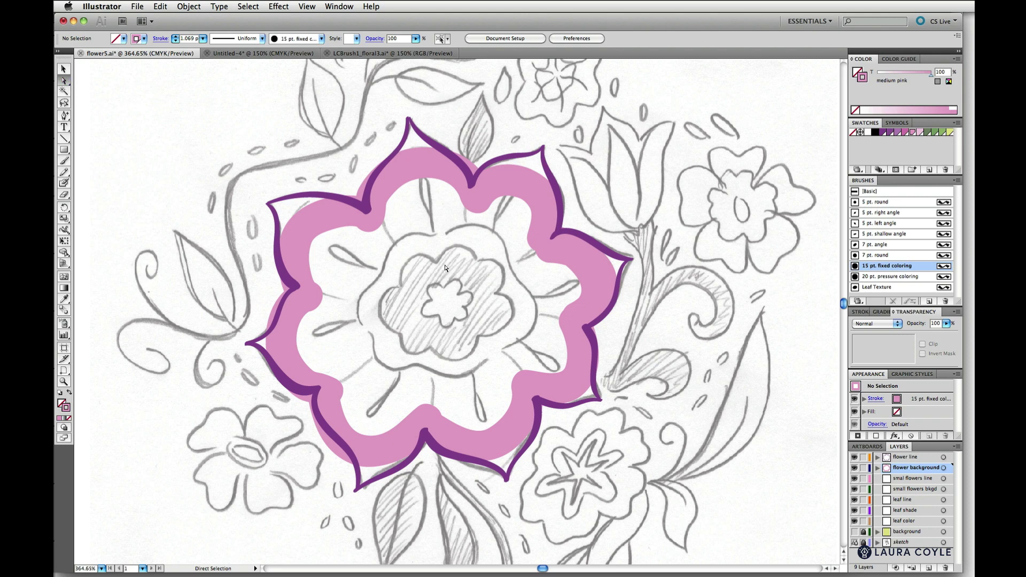
key(shift+b)
key(super)
super+click(487, 211)
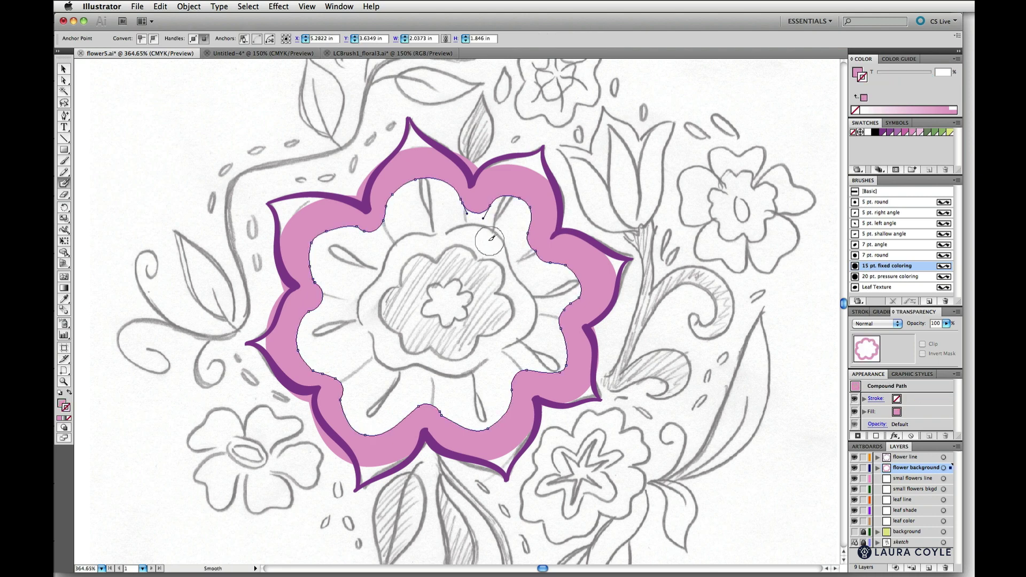
key(Delete)
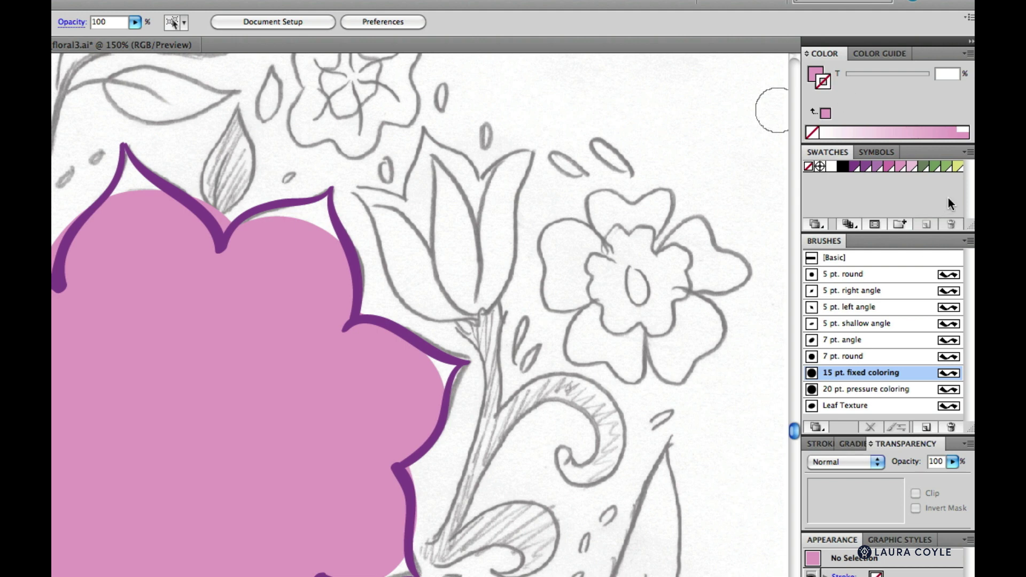
Step: Set the stroke color to green gold at a 50% tint
click(958, 169)
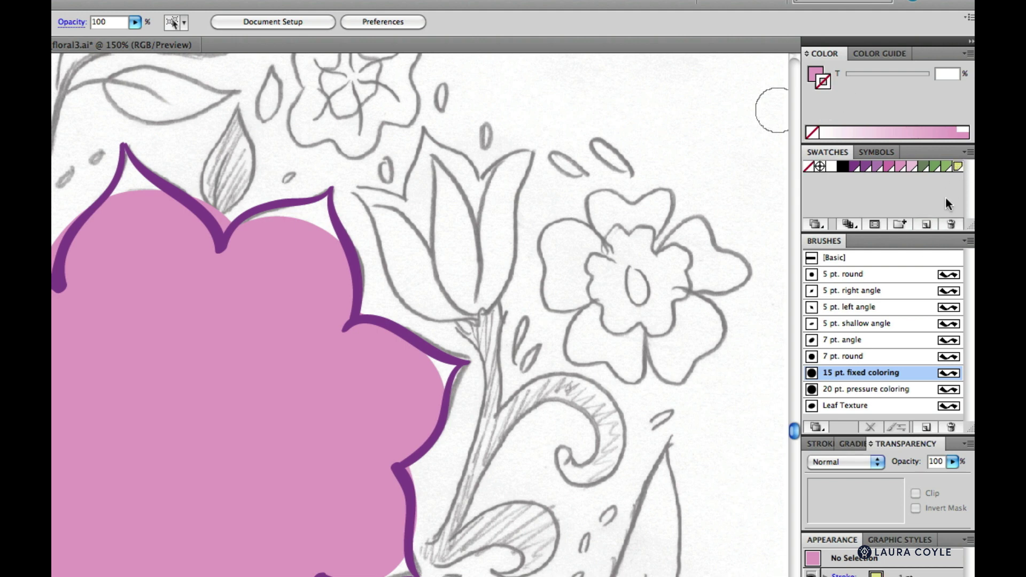
double_click(947, 74)
text(50)
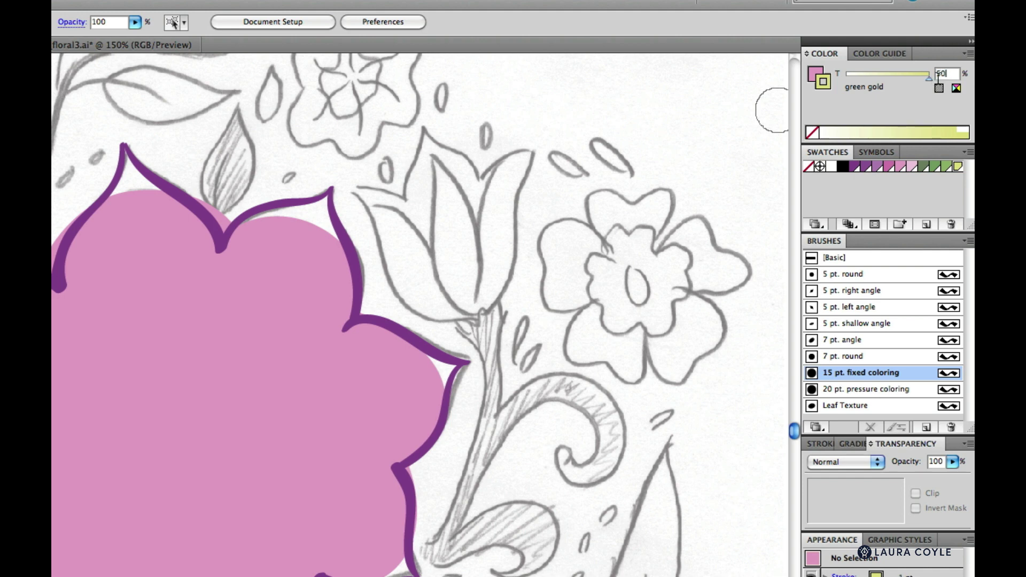
key(Return)
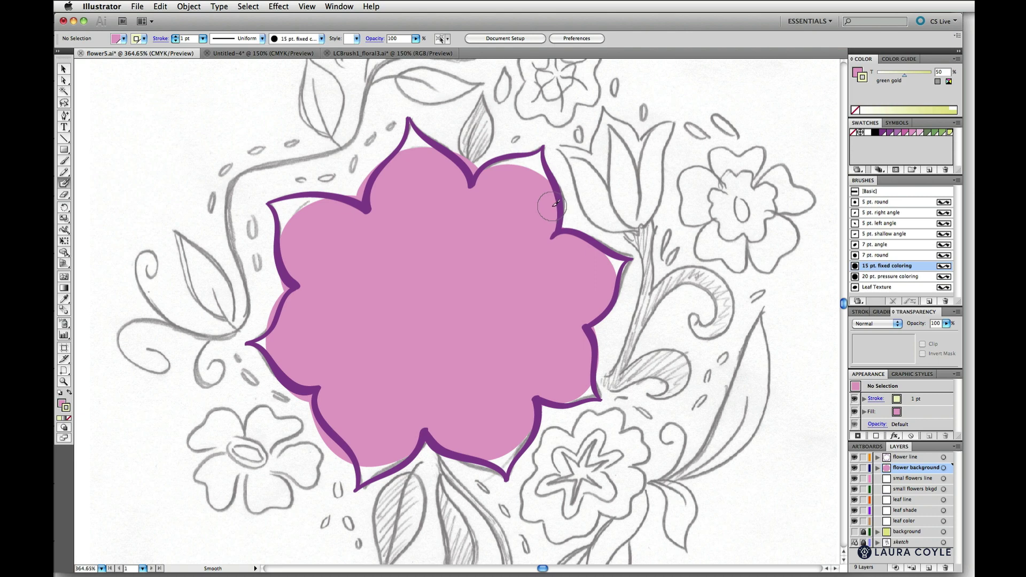
Step: Paint a pale green gold rim behind the pink flower shape in Draw Behind mode, and return to Draw Normal
click(64, 428)
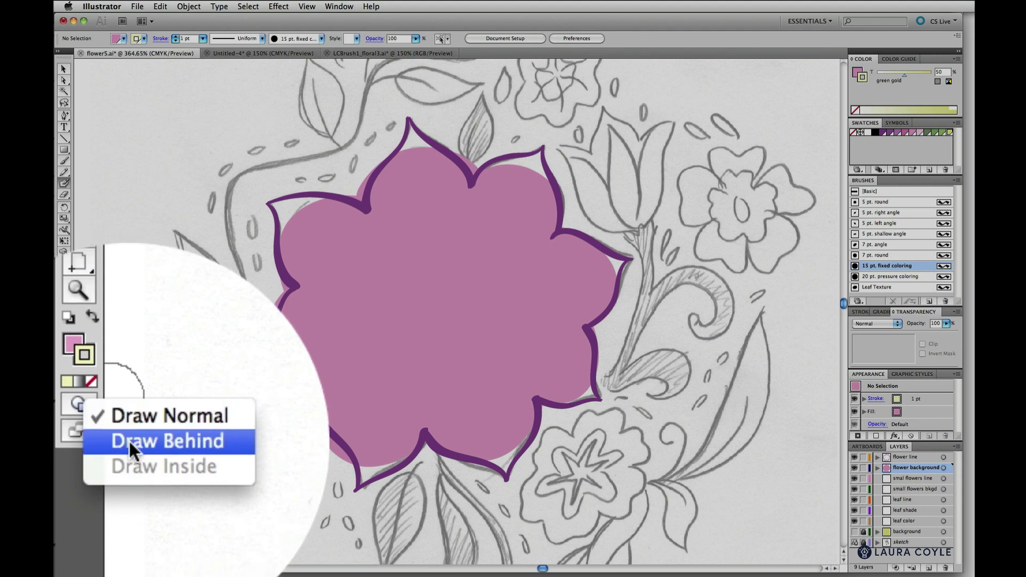
click(129, 440)
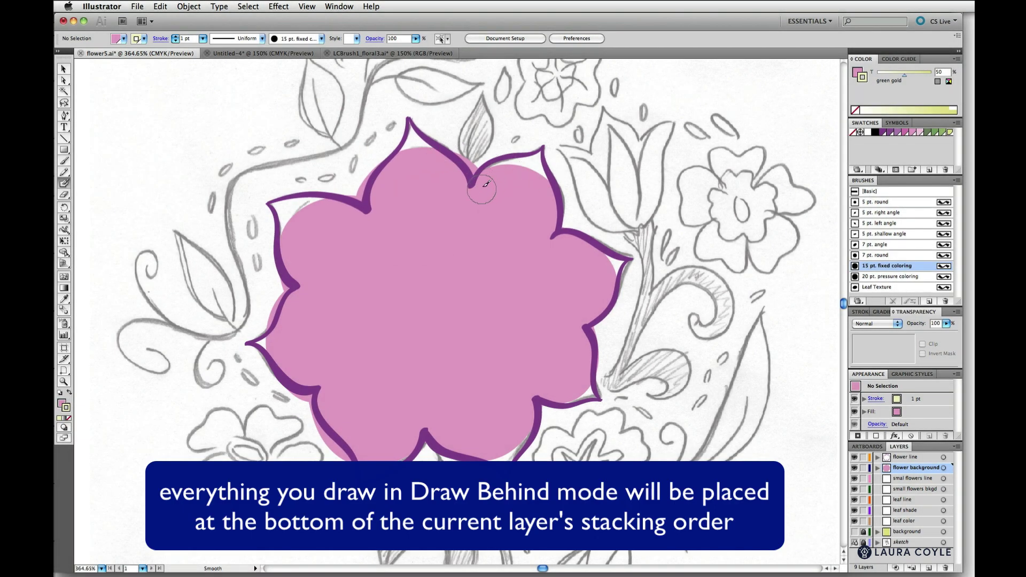
mouse_move(470, 190)
mouse_down()
mouse_move(484, 171)
mouse_move(521, 160)
mouse_move(552, 185)
mouse_move(552, 231)
mouse_move(615, 268)
mouse_move(616, 296)
mouse_move(594, 325)
mouse_up()
mouse_move(581, 318)
mouse_down()
mouse_move(597, 362)
mouse_move(589, 381)
mouse_move(544, 398)
mouse_move(524, 438)
mouse_move(506, 447)
mouse_up()
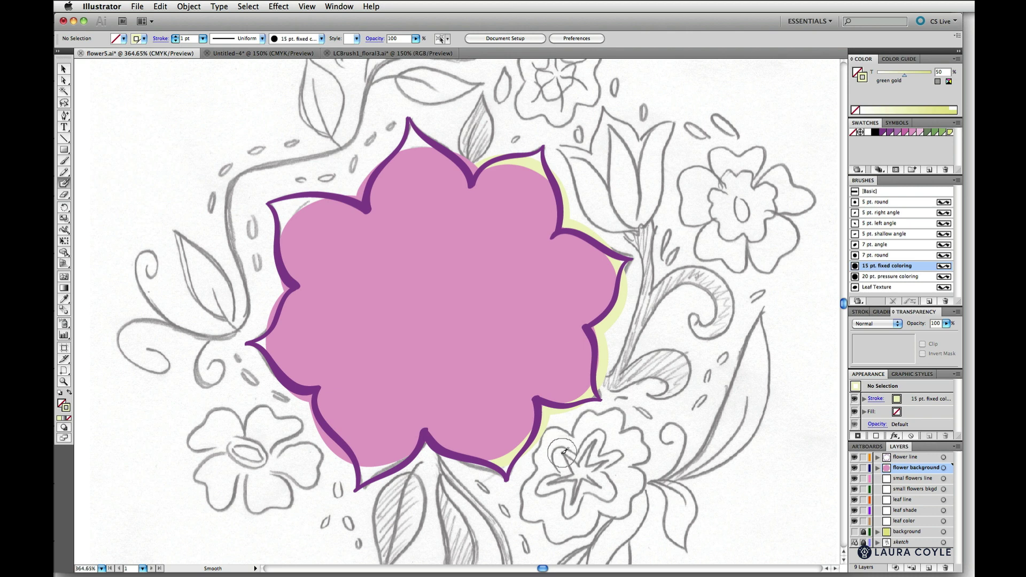
mouse_move(512, 442)
mouse_down()
mouse_move(476, 449)
mouse_move(435, 434)
mouse_move(388, 457)
mouse_move(351, 453)
mouse_move(269, 336)
mouse_move(300, 289)
mouse_move(287, 248)
mouse_move(299, 220)
mouse_move(339, 201)
mouse_move(371, 204)
mouse_move(362, 195)
mouse_move(370, 181)
mouse_move(401, 159)
mouse_move(478, 171)
mouse_up()
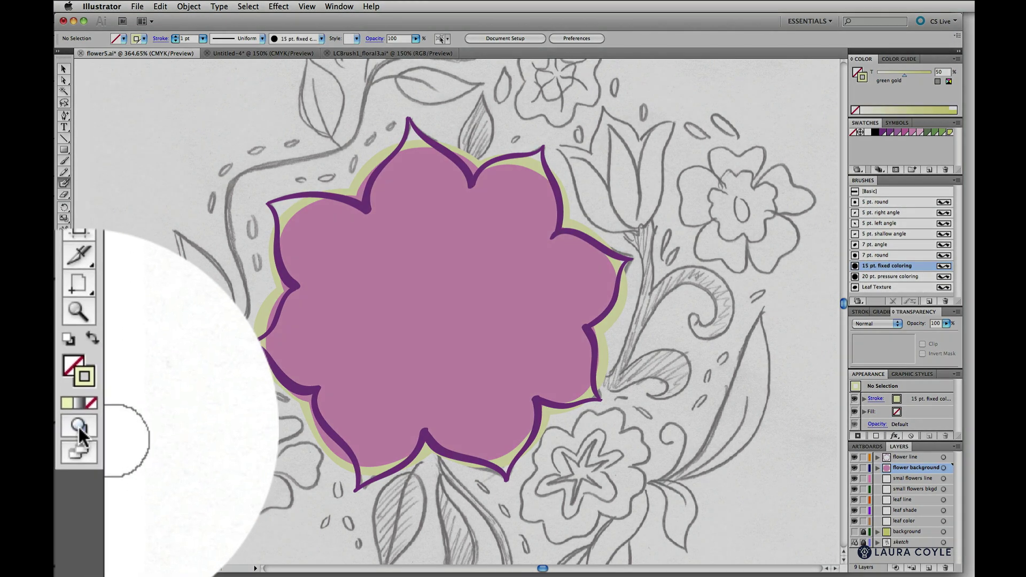
click(79, 427)
click(127, 430)
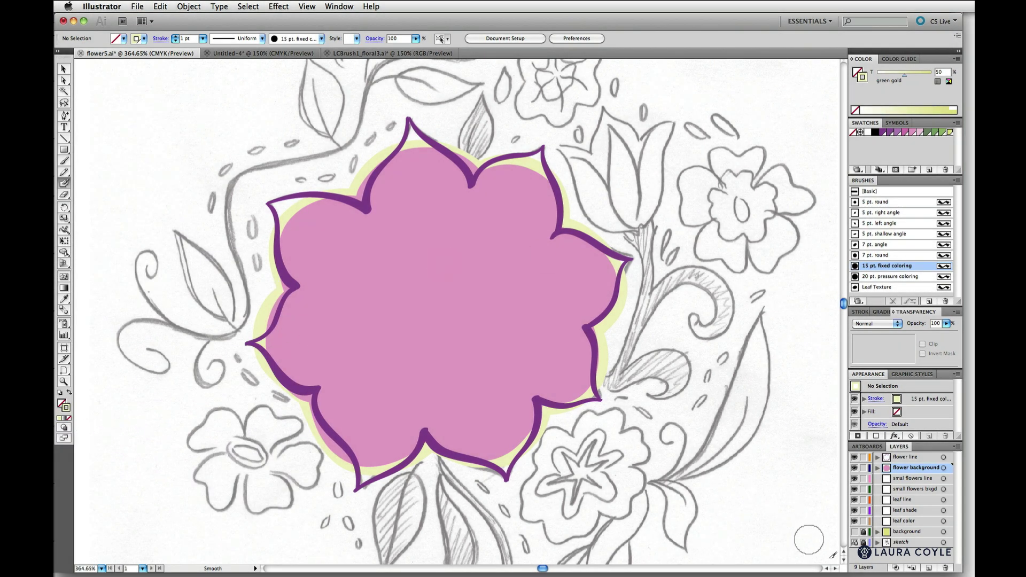
Step: Check the artwork by showing and hiding the background layer, and by hiding and showing the flower background layer
click(855, 532)
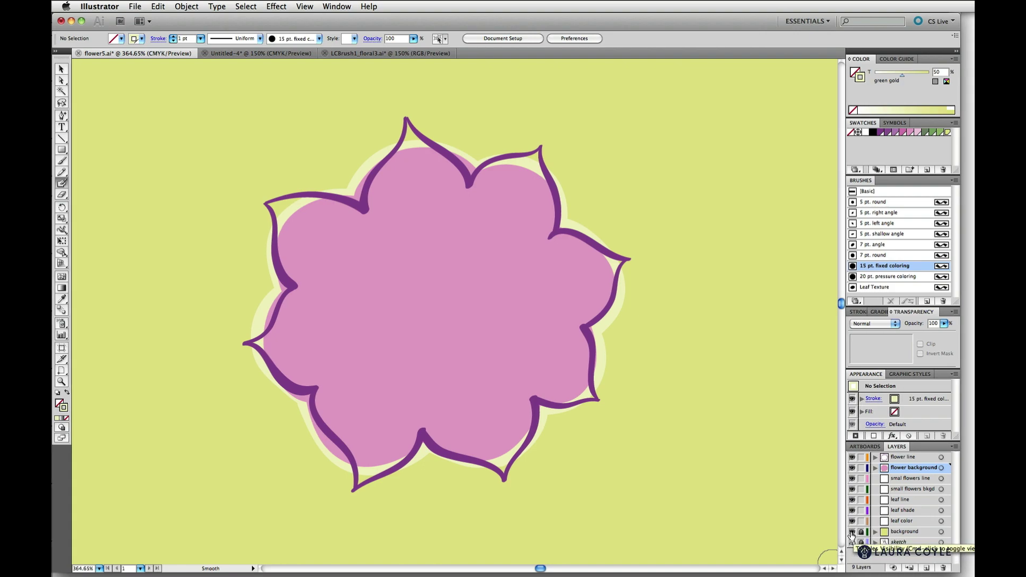
click(853, 532)
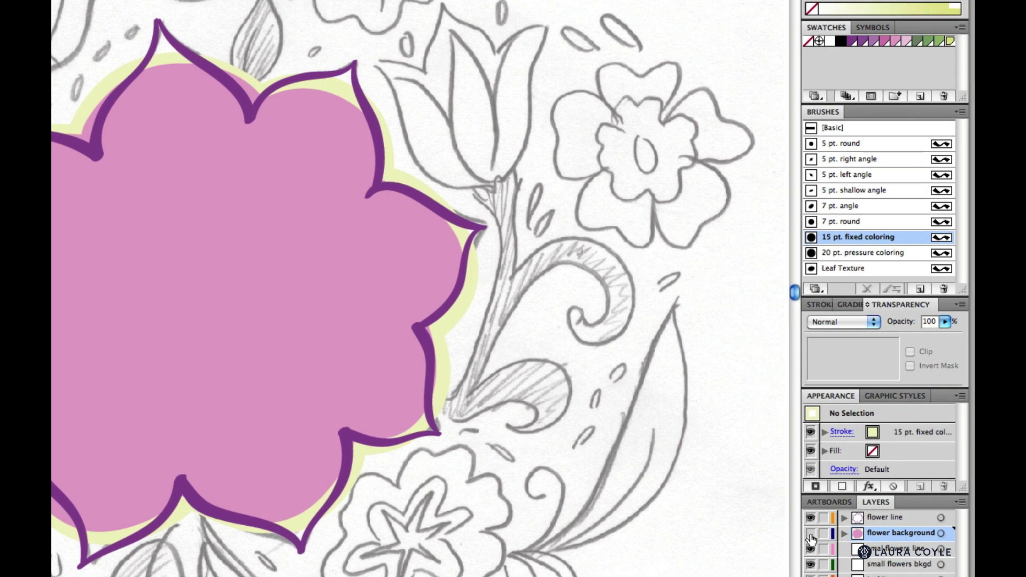
click(811, 533)
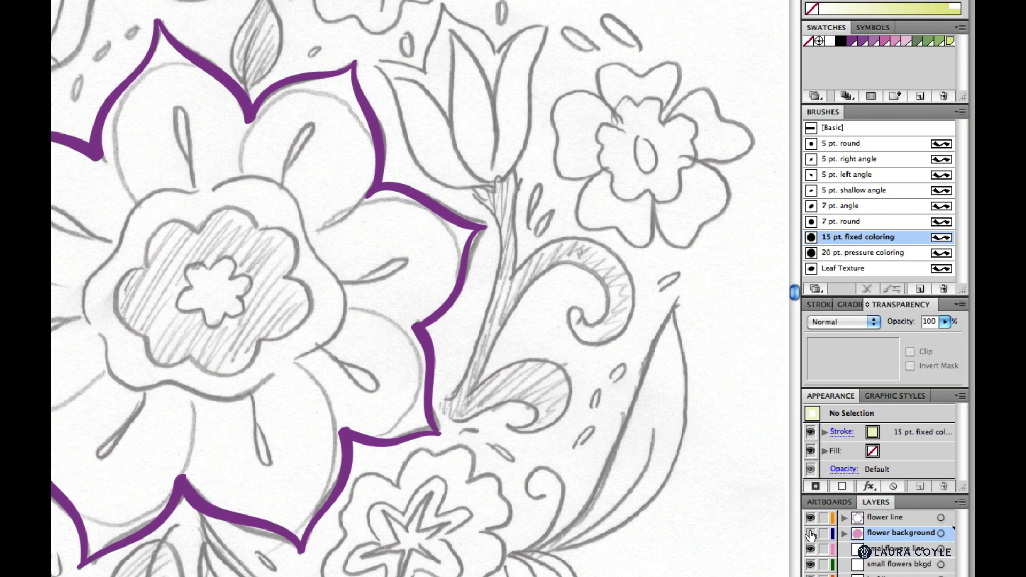
click(811, 535)
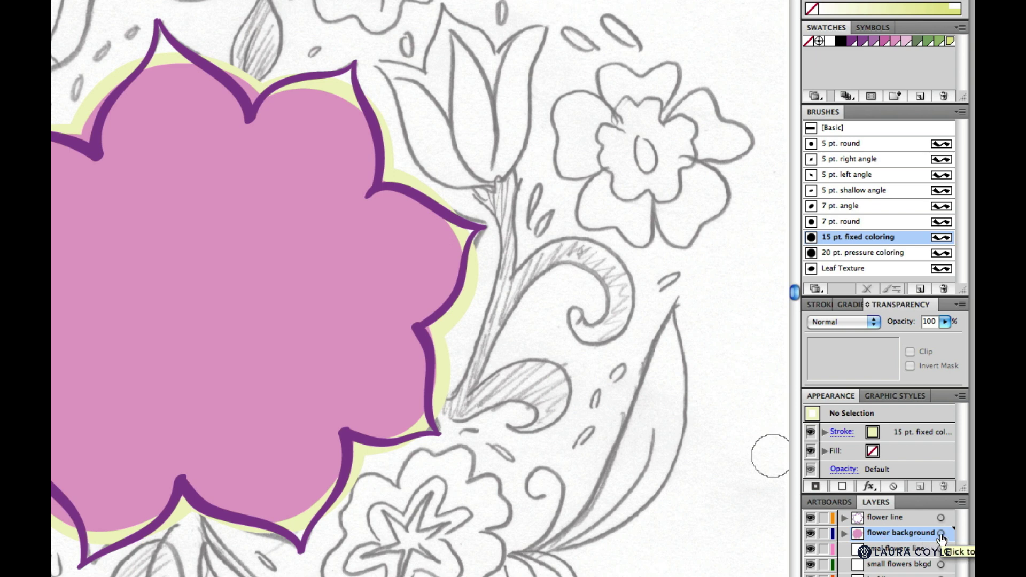
Step: Target the whole flower background layer and set its opacity to 25%
click(941, 533)
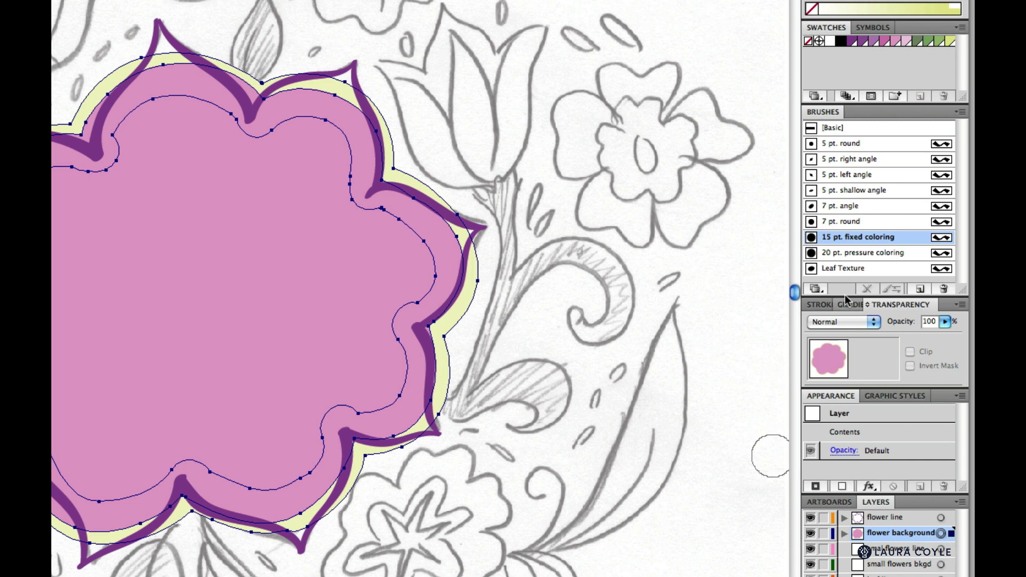
drag(946, 325, 883, 350)
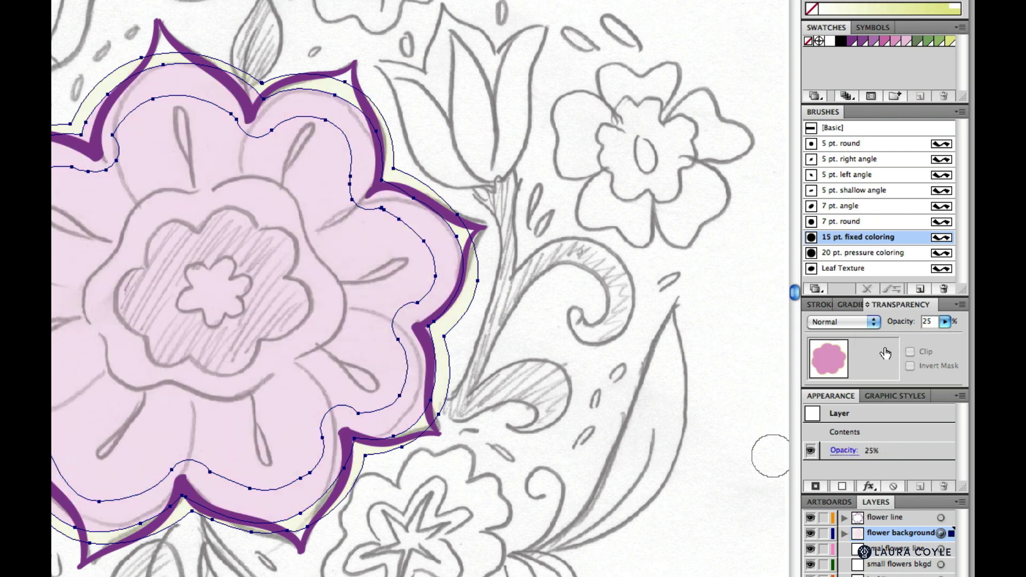
click(939, 324)
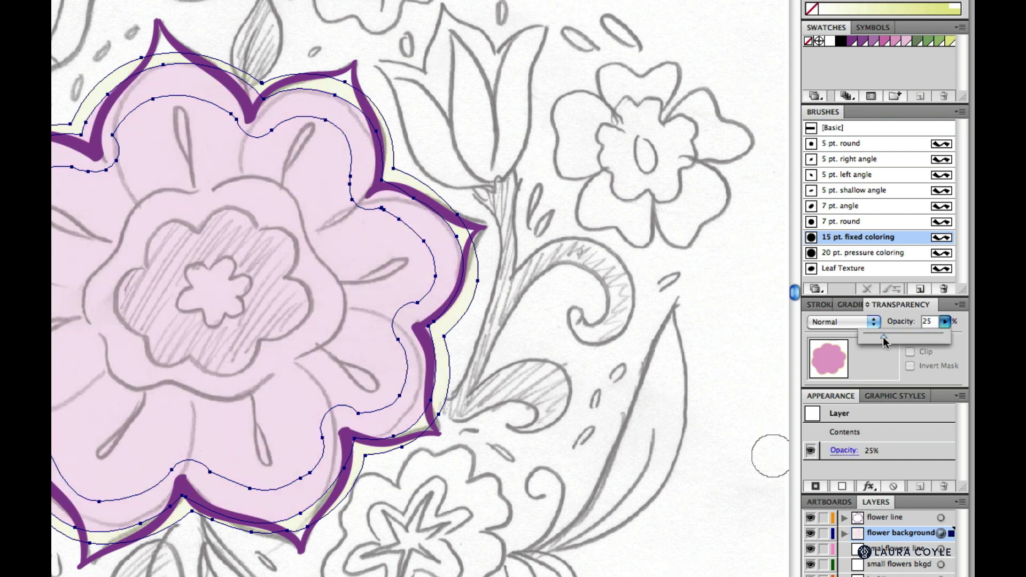
Step: Raise the flower background layer's opacity to 31% and deselect all artwork
drag(889, 341, 889, 342)
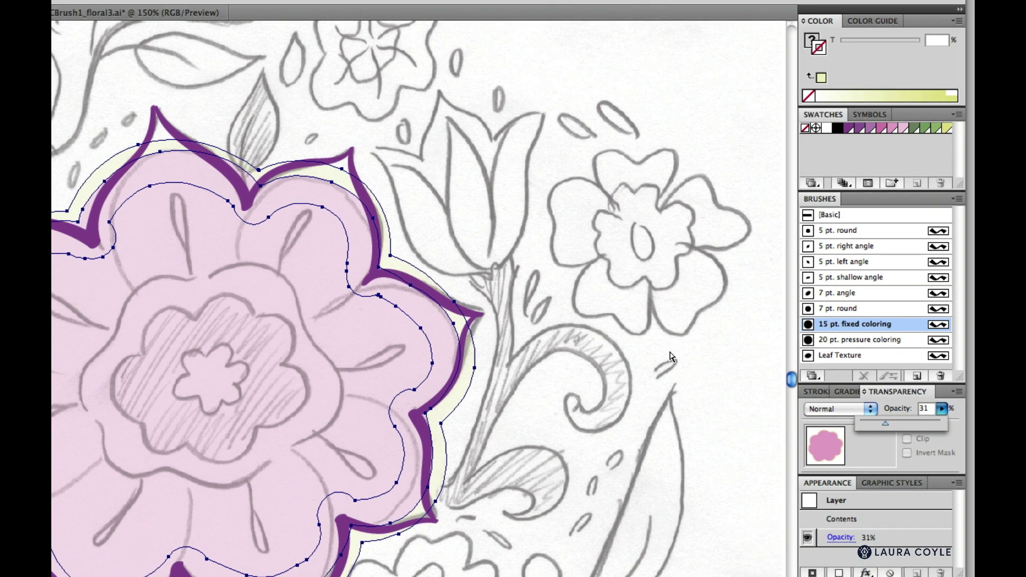
key(shift+b)
key(super+shift+a)
Step: Pick up the pale green gold from the flower's rim and fill the wavy ring area at the flower's center with the Blob Brush
key(v)
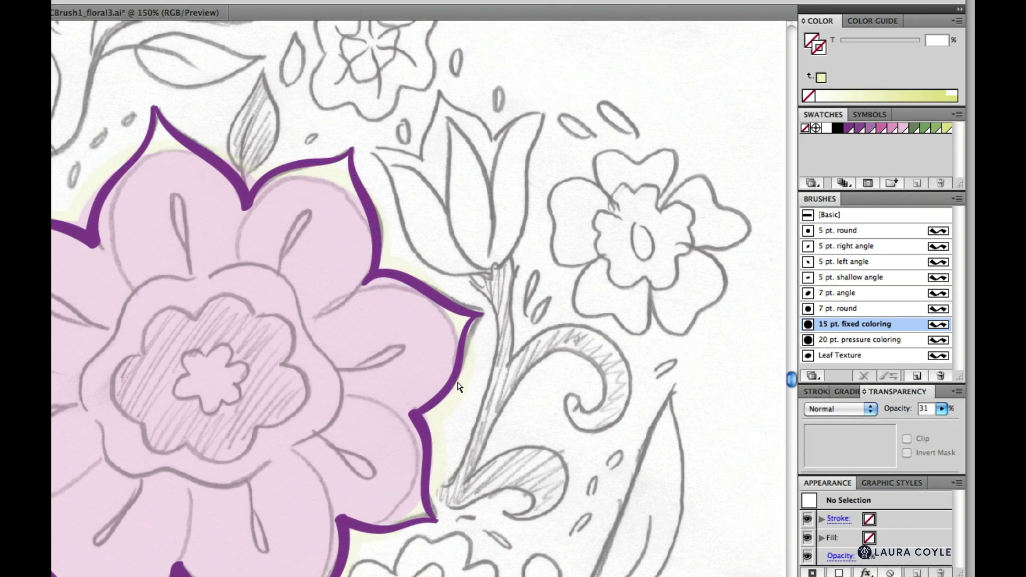
click(460, 401)
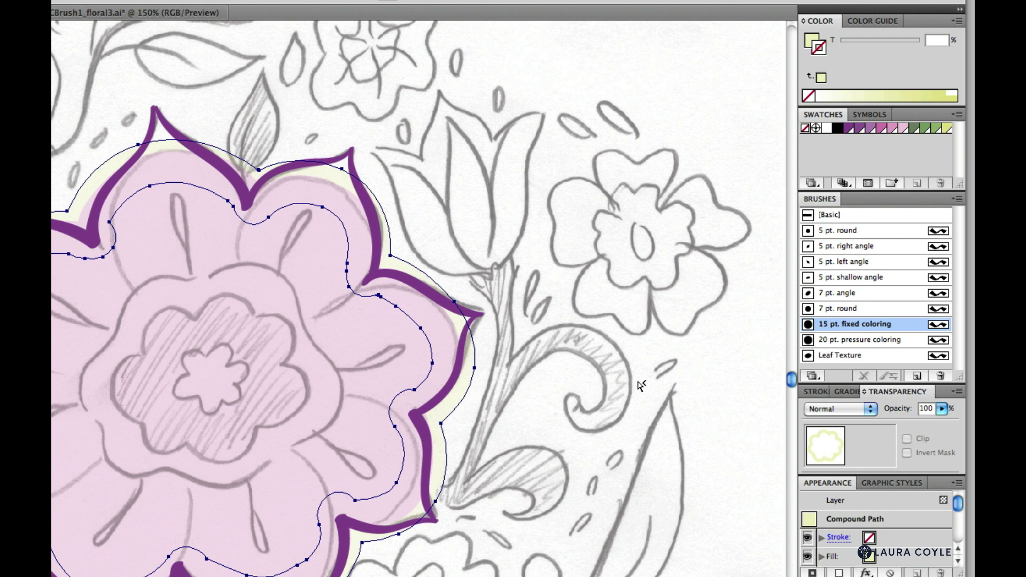
key(shift+b)
key(v)
click(644, 381)
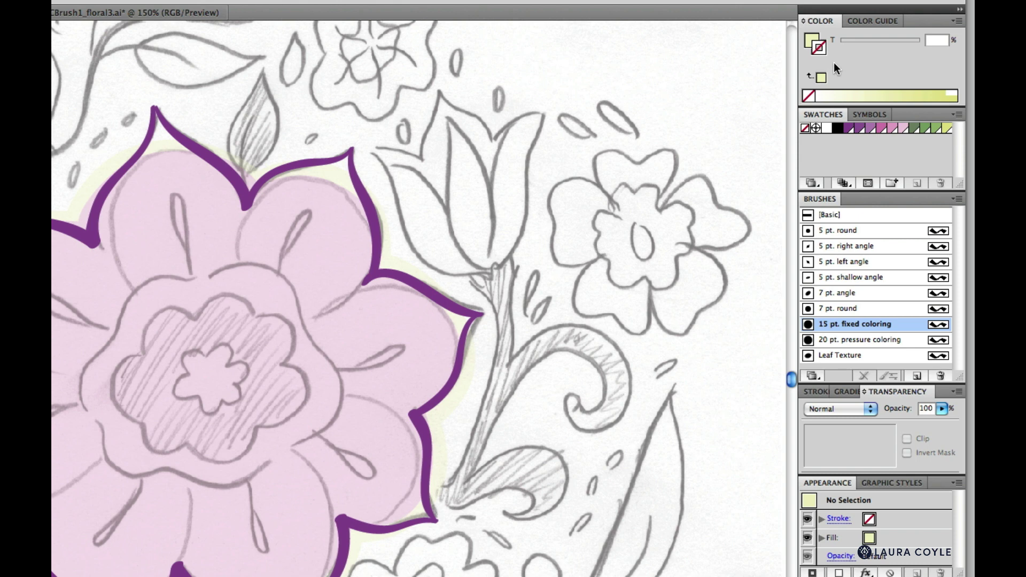
key(shift+b)
mouse_move(223, 291)
mouse_down()
mouse_move(249, 281)
mouse_move(283, 306)
mouse_move(321, 370)
mouse_move(322, 406)
mouse_move(245, 453)
mouse_move(194, 459)
mouse_move(123, 440)
mouse_move(105, 387)
mouse_move(114, 357)
mouse_move(147, 308)
mouse_move(185, 280)
mouse_move(211, 291)
mouse_move(213, 308)
mouse_move(115, 391)
mouse_move(182, 433)
mouse_move(276, 409)
mouse_move(278, 345)
mouse_move(190, 302)
mouse_move(160, 310)
mouse_up()
mouse_move(239, 330)
mouse_down()
mouse_move(252, 383)
mouse_move(215, 401)
mouse_move(259, 375)
mouse_up()
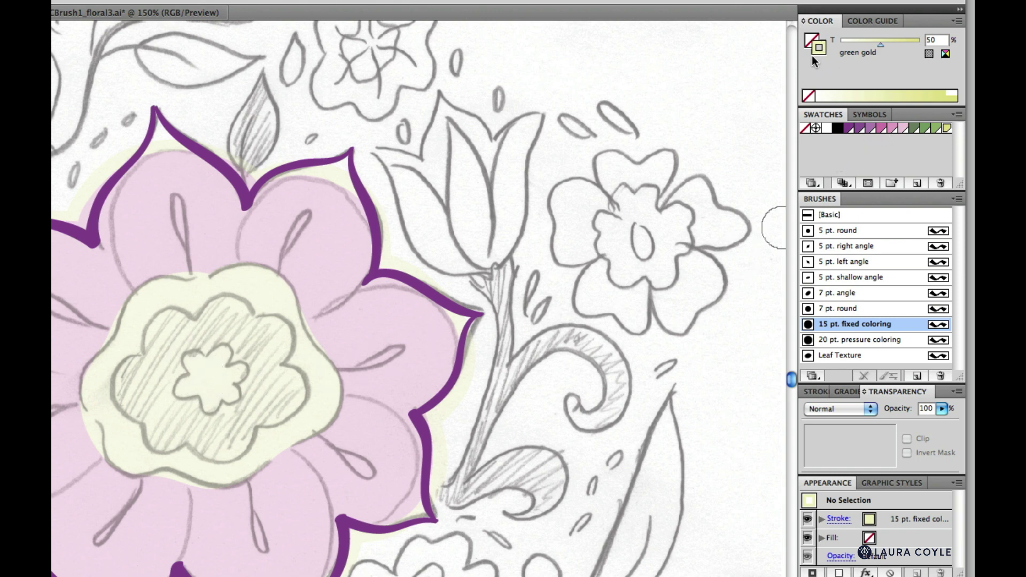
Step: Set the stroke to medium purple at a 50% tint and fill the scalloped inner center shape of the flower
click(859, 128)
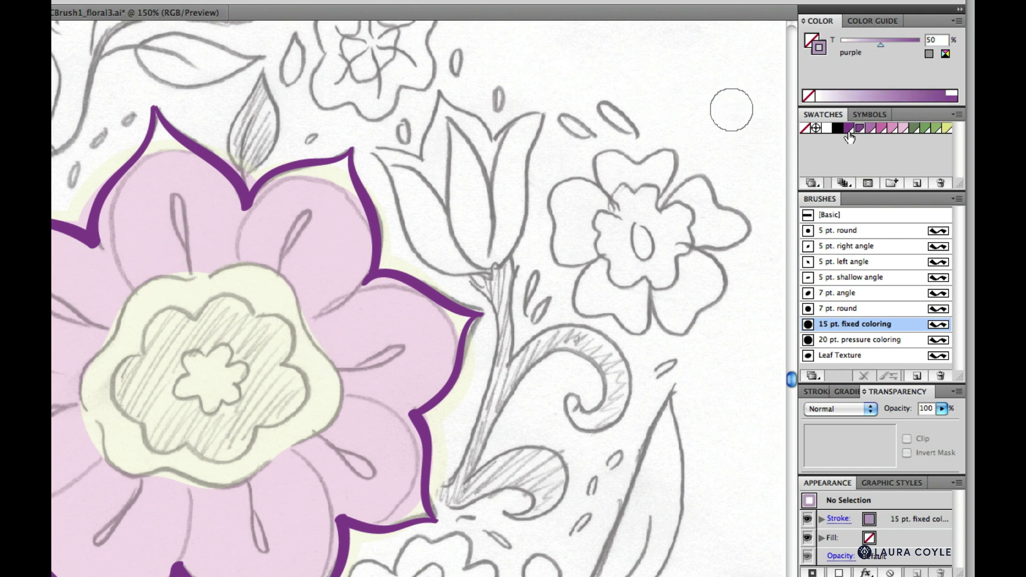
click(869, 129)
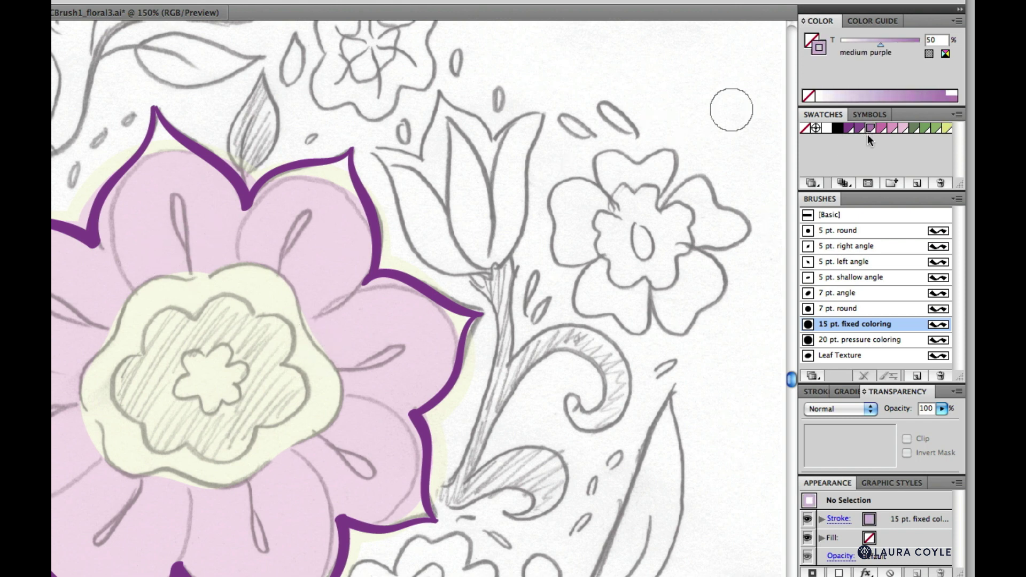
mouse_move(230, 324)
mouse_down()
mouse_move(276, 330)
mouse_move(287, 389)
mouse_move(223, 440)
mouse_move(166, 434)
mouse_move(139, 375)
mouse_move(177, 329)
mouse_move(201, 340)
mouse_move(173, 368)
mouse_move(237, 350)
mouse_move(186, 393)
mouse_move(249, 357)
mouse_move(238, 392)
mouse_up()
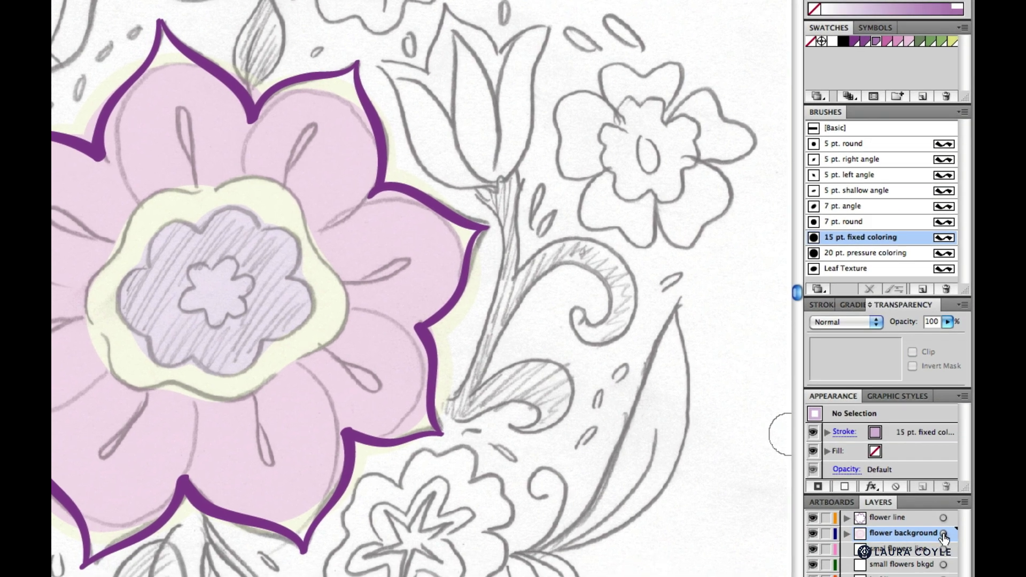
Step: Target the whole flower background layer, restore its opacity to 100% and deselect it
click(944, 534)
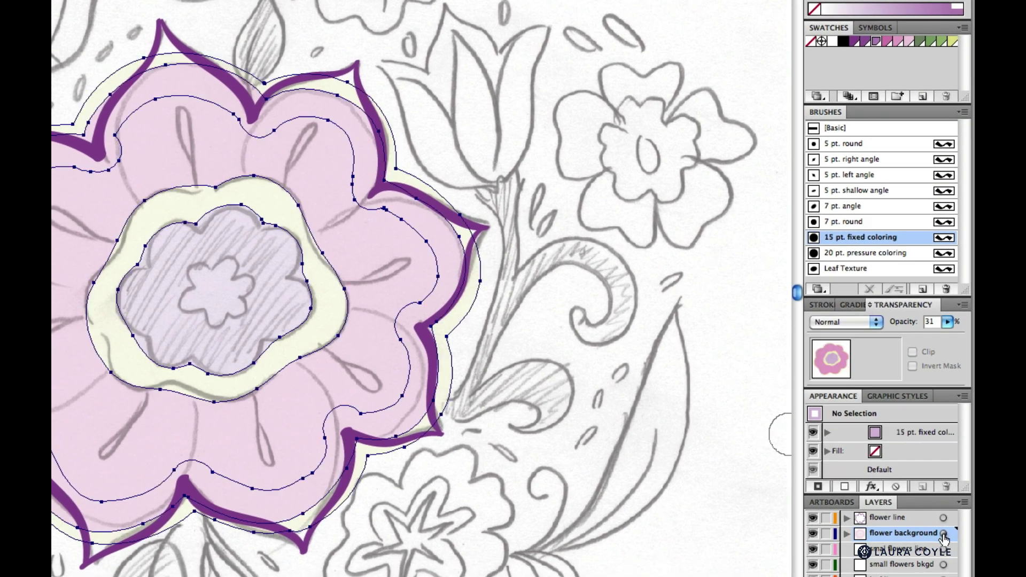
click(951, 323)
drag(890, 343, 957, 345)
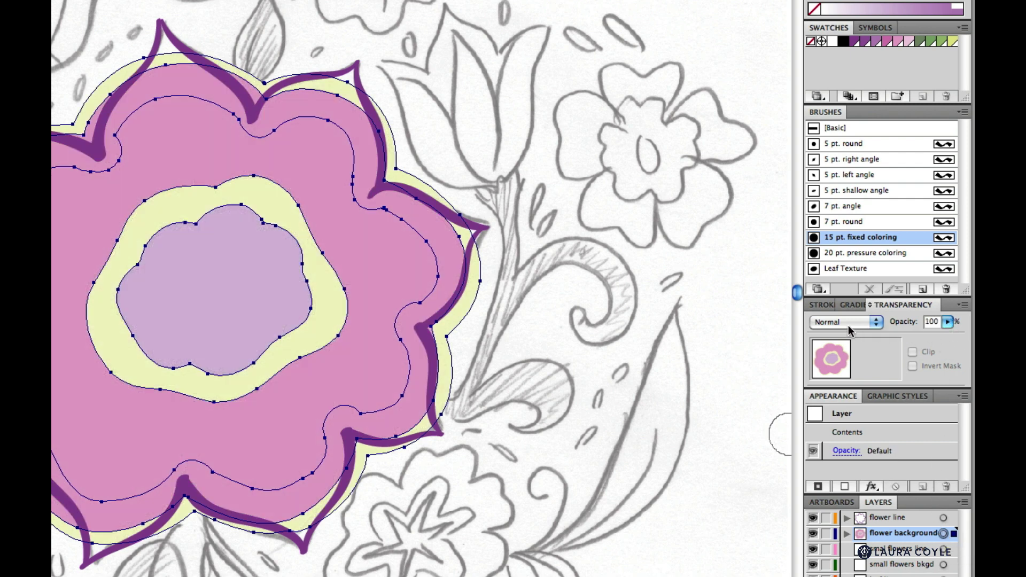
click(716, 310)
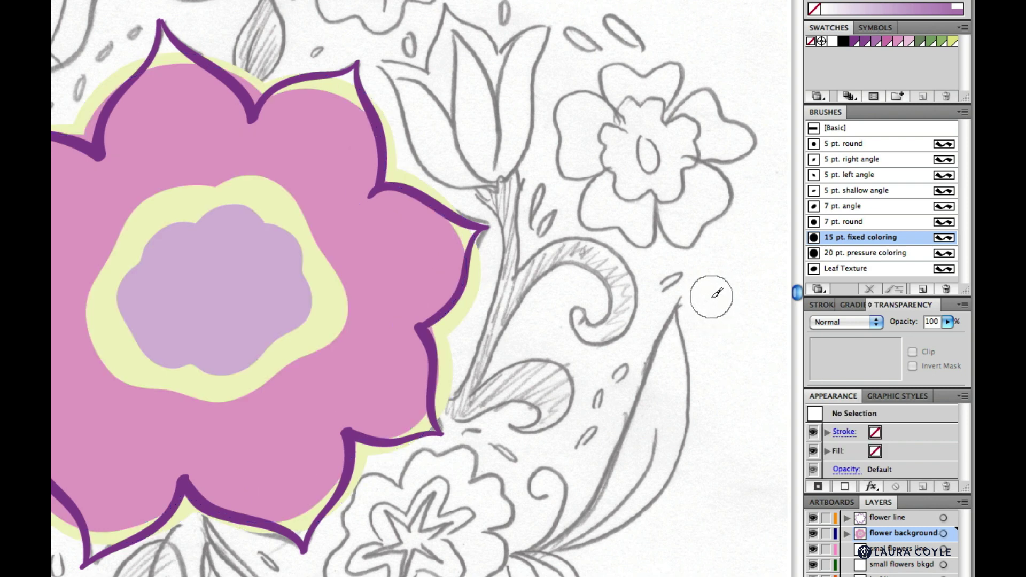
Step: Set the scalloped center shape's medium purple fill to a 100% tint and deselect it
key(v)
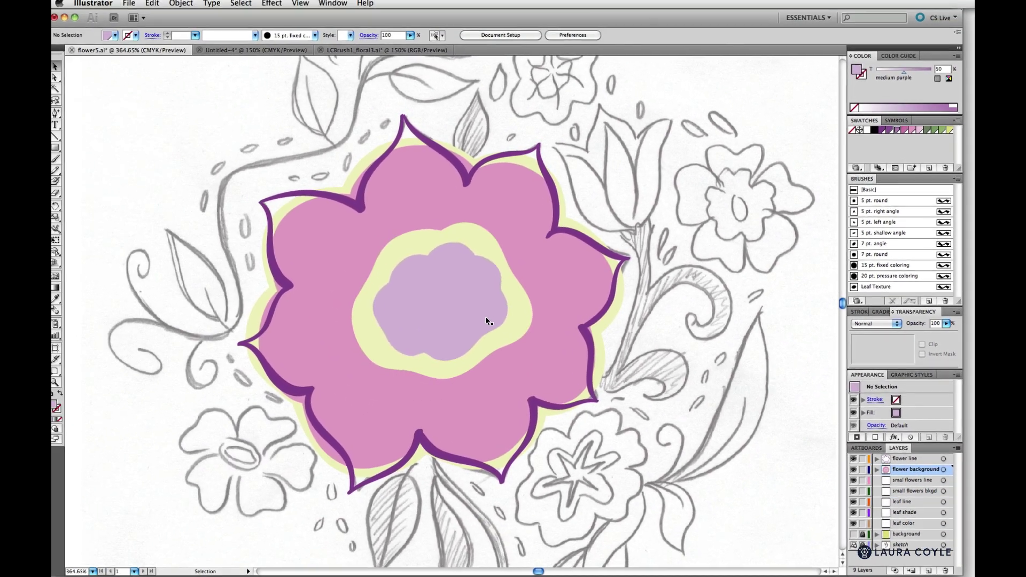
click(424, 315)
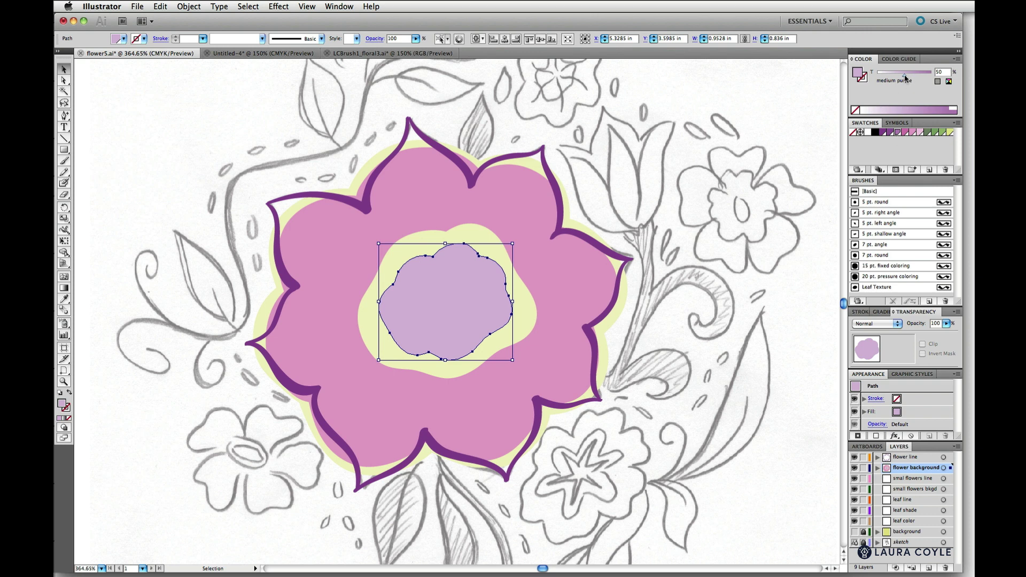
drag(907, 73, 928, 79)
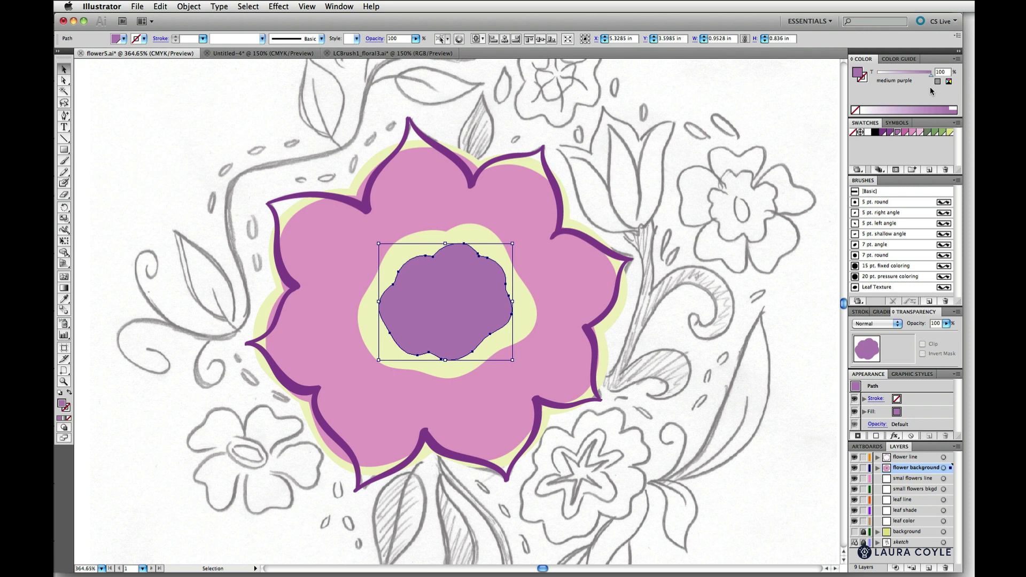
click(679, 309)
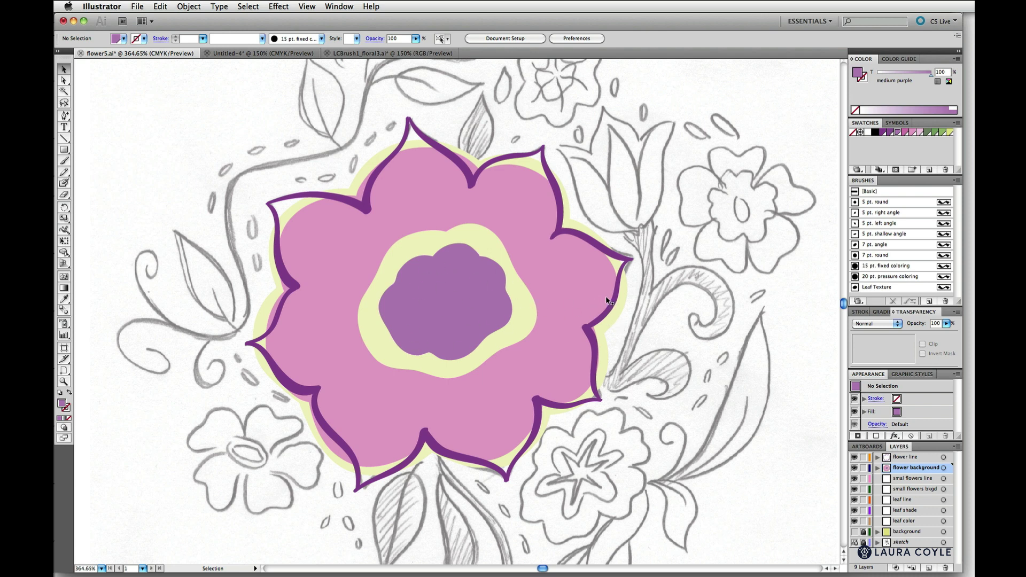
Step: Using the Paintbrush with the 7 pt. round brush and a dark purple stroke, paint varied dots on the upper right of the purple center
click(68, 161)
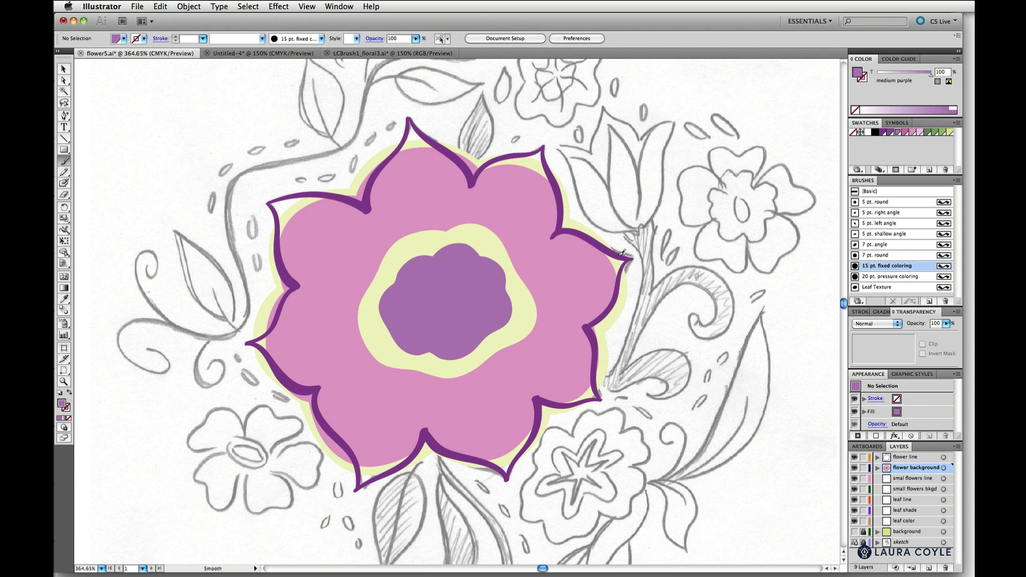
click(879, 256)
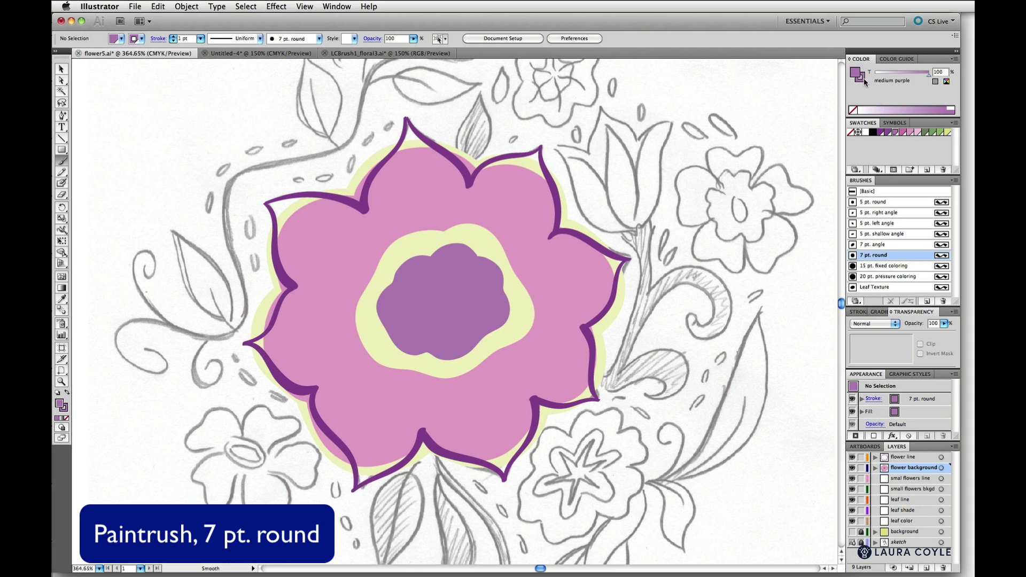
click(881, 133)
click(881, 135)
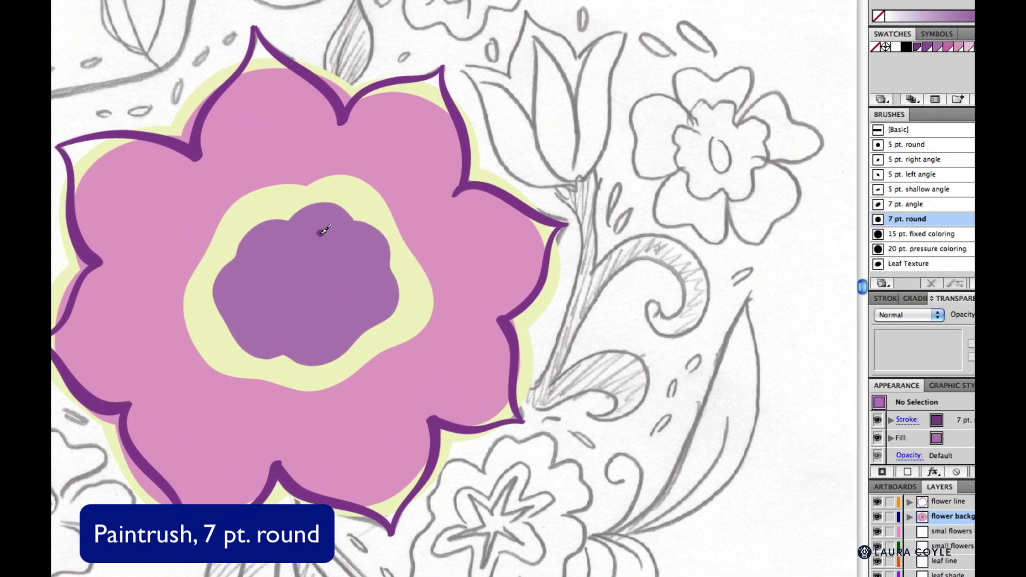
click(321, 232)
click(341, 240)
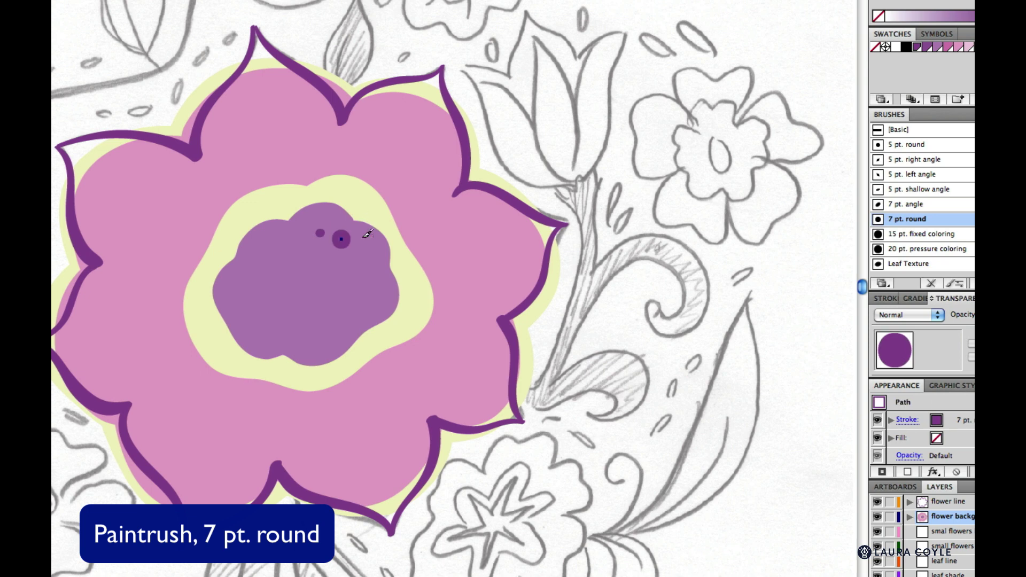
click(357, 246)
click(371, 265)
click(342, 268)
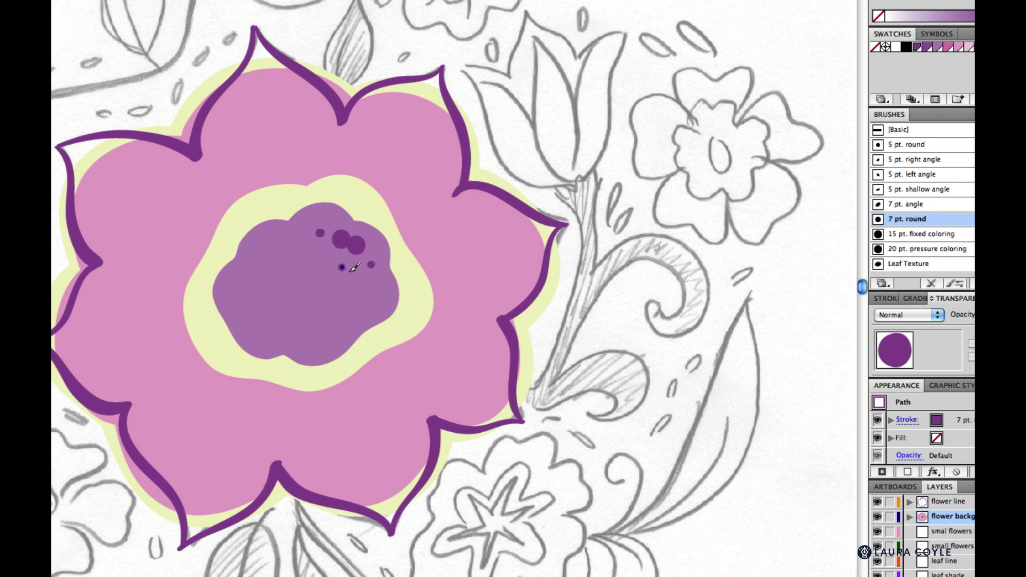
click(357, 284)
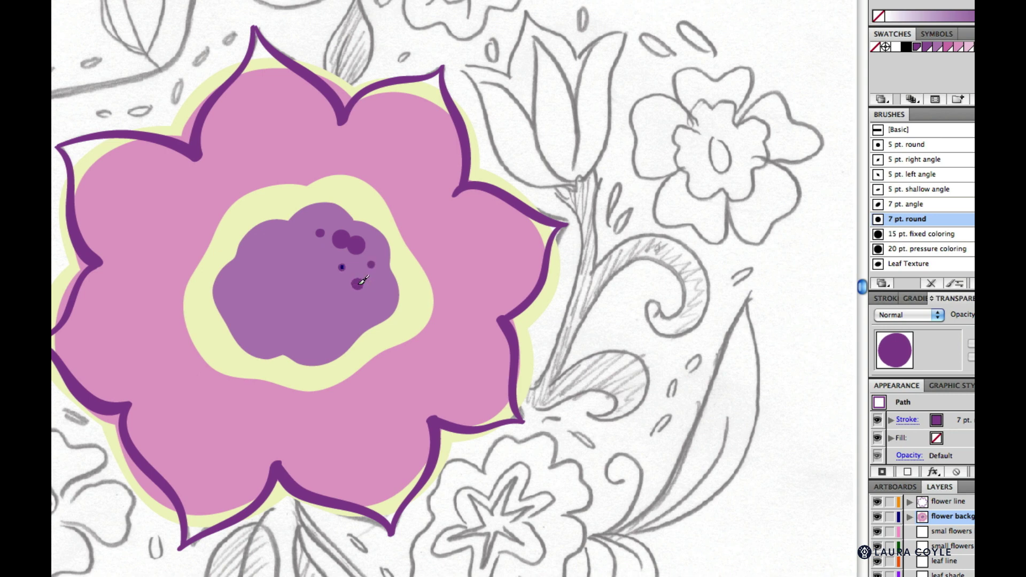
click(331, 293)
click(312, 265)
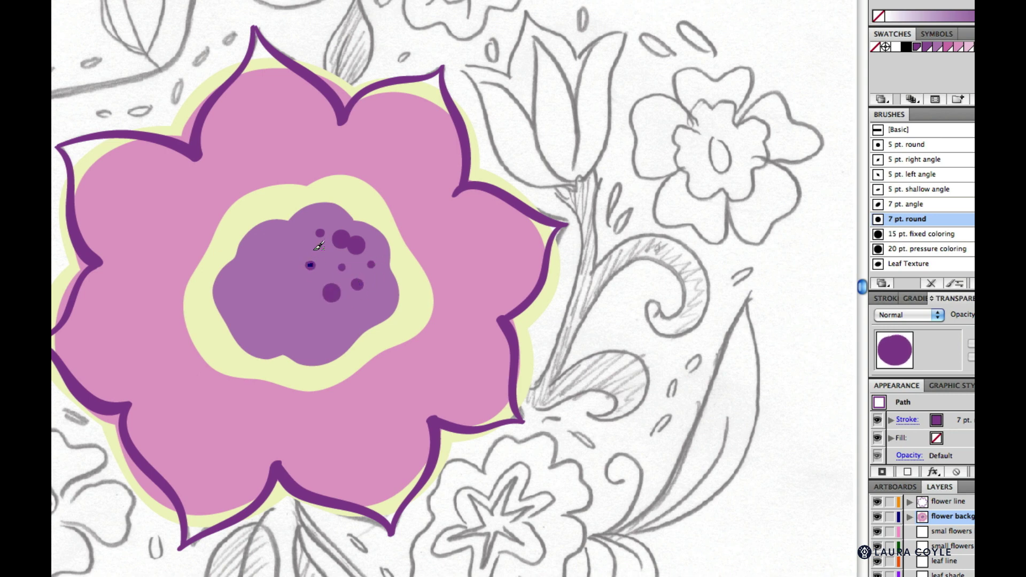
Step: Repaint the dot that overlaps its neighbor slightly farther right, and add more dots in the upper middle of the purple center
click(314, 248)
key(super+z)
click(300, 244)
key(super+z)
click(360, 249)
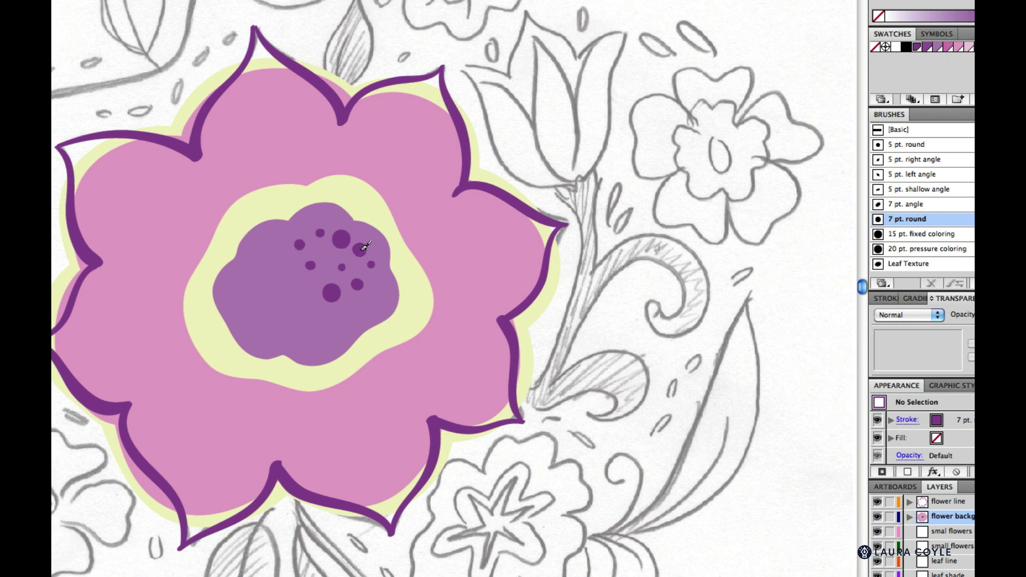
click(323, 254)
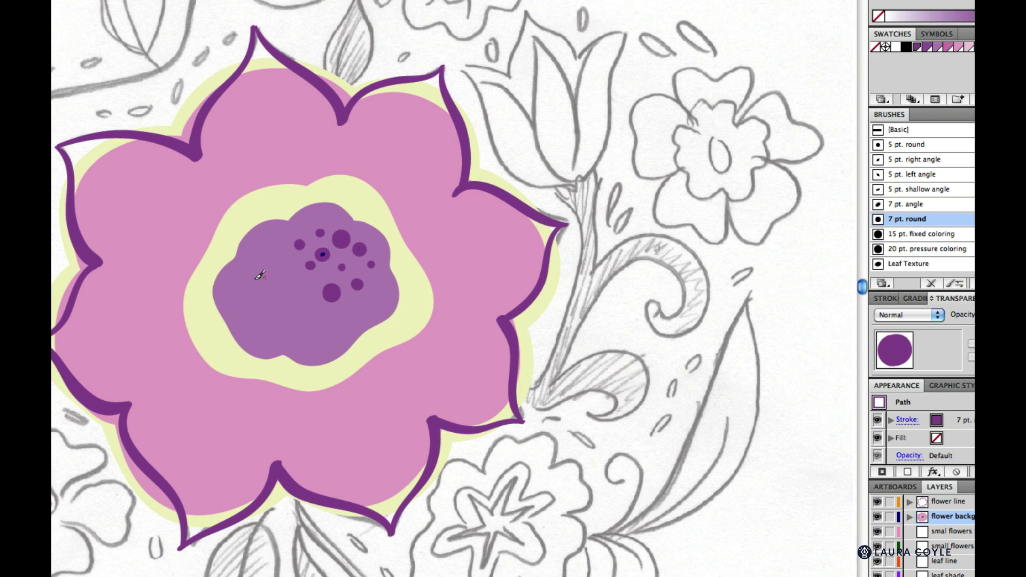
Step: Fill the left and lower parts of the purple center with dark purple dots of varied sizes, and deselect everything
click(278, 260)
click(253, 273)
click(274, 284)
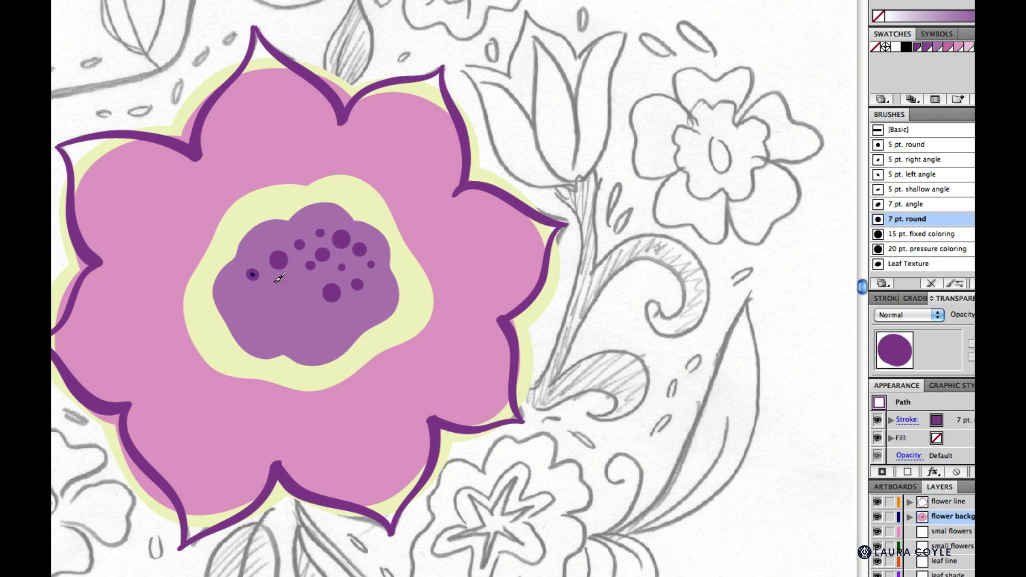
click(297, 285)
click(256, 306)
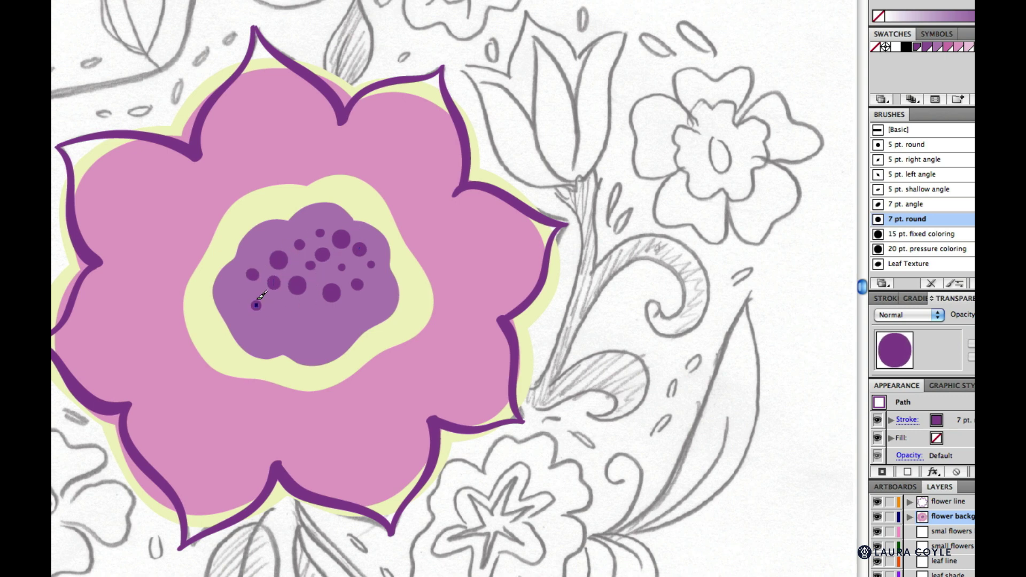
click(268, 322)
click(285, 306)
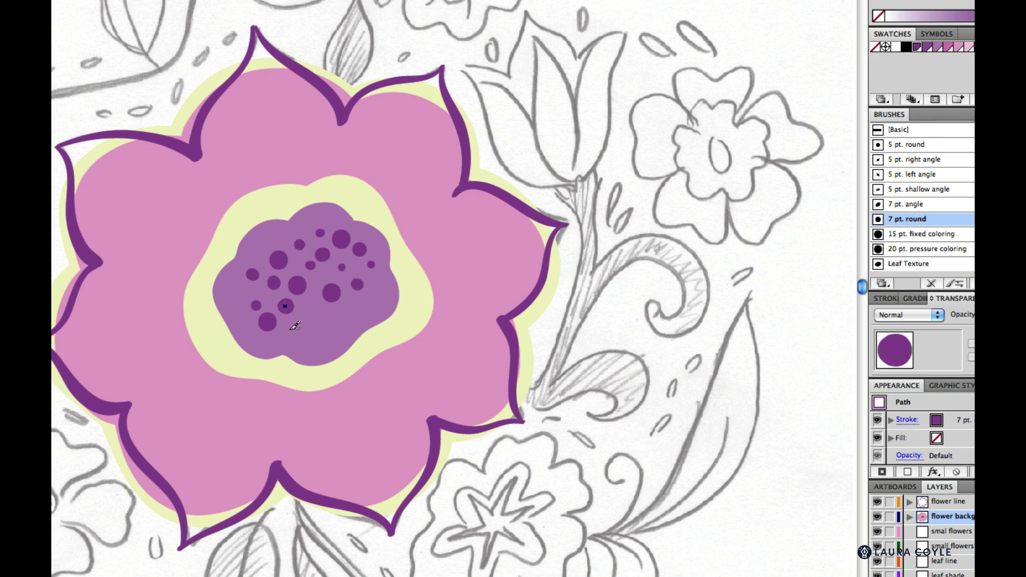
click(289, 330)
click(310, 341)
click(311, 312)
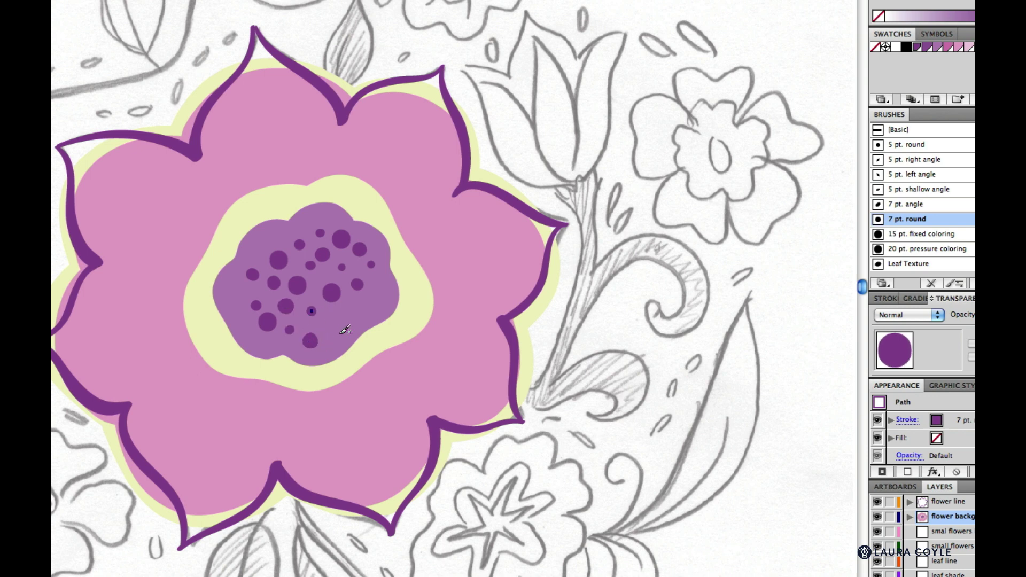
click(331, 322)
click(351, 308)
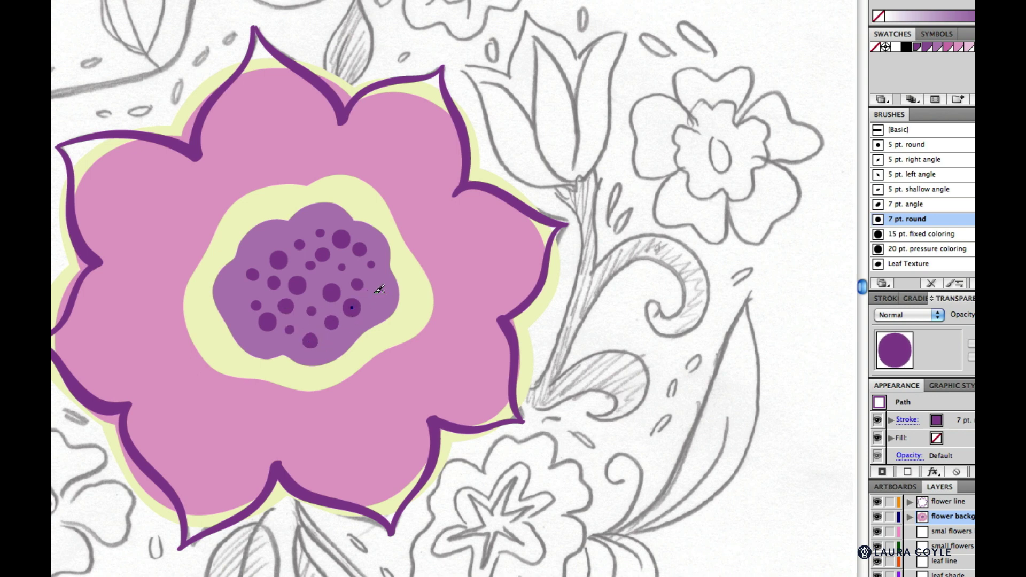
click(373, 294)
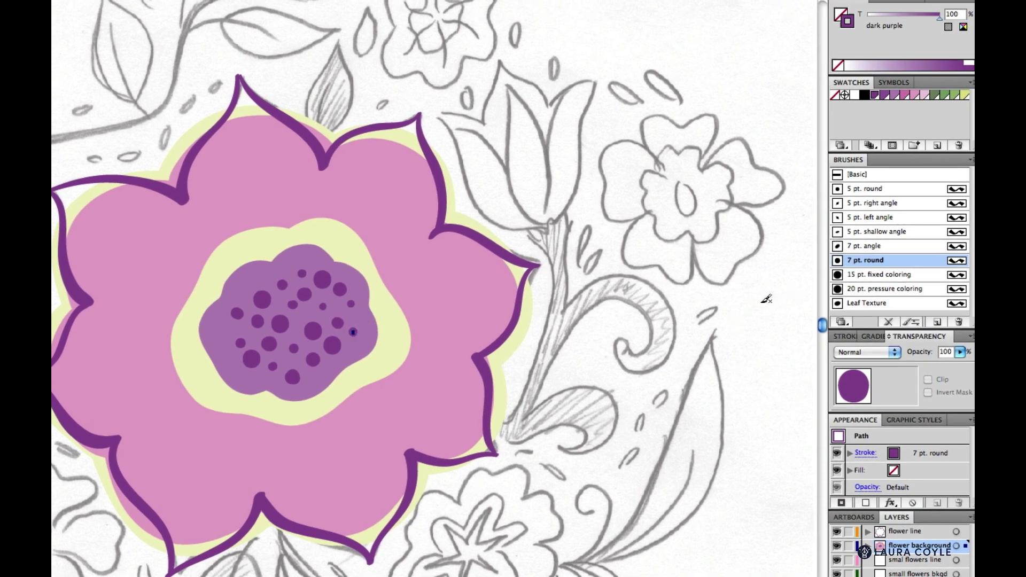
key(ctrl+shift+a)
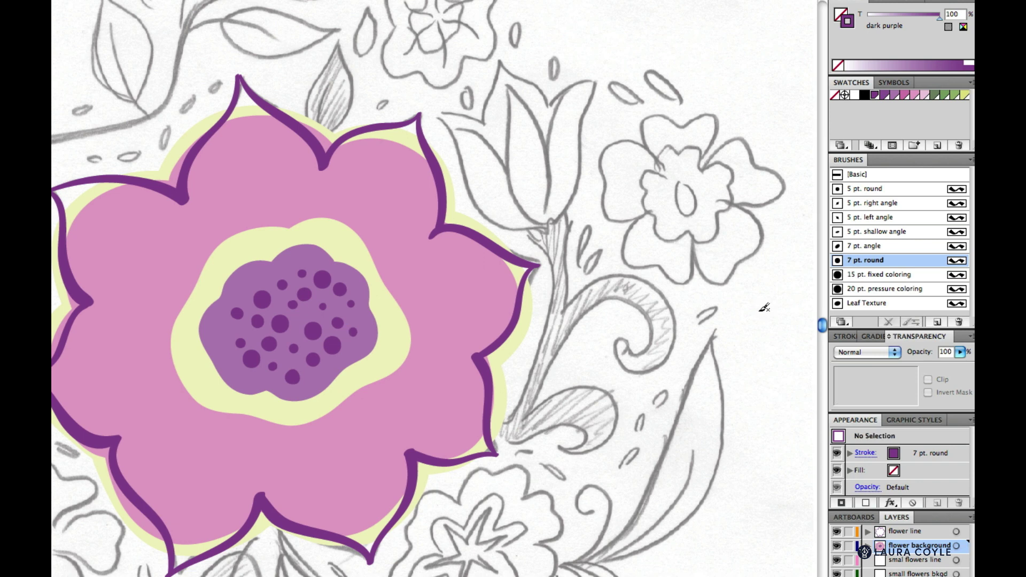
Step: Using the 20 pt. pressure coloring brush and a deep pink stroke, paint a tapered accent on the upper right petal, redoing it once
click(887, 290)
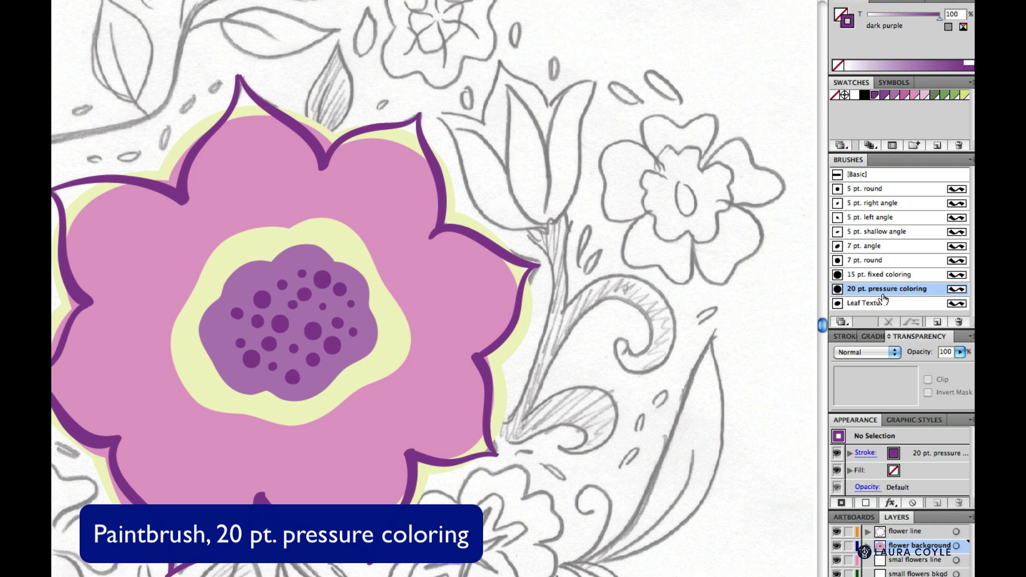
click(904, 99)
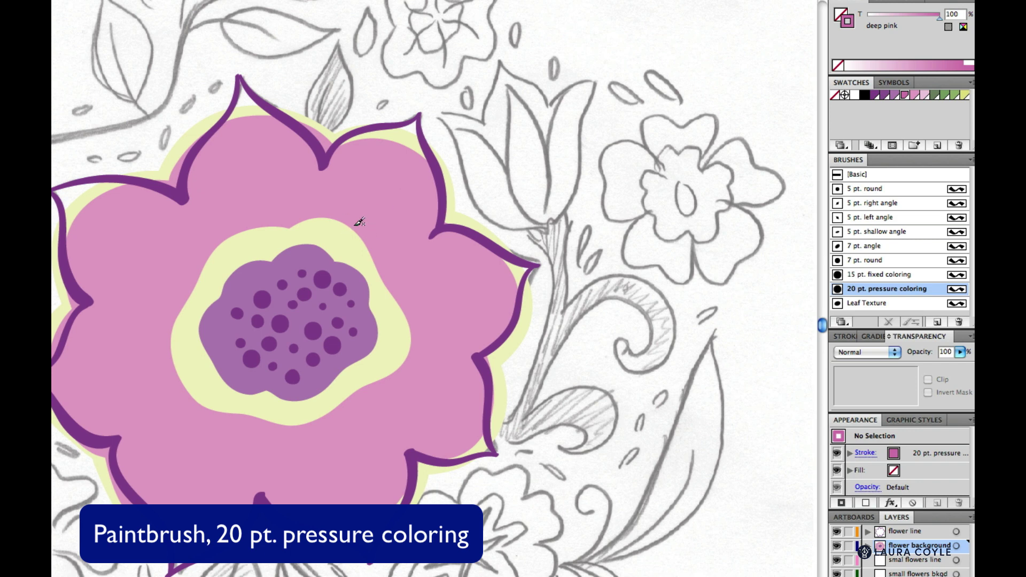
drag(355, 225, 393, 167)
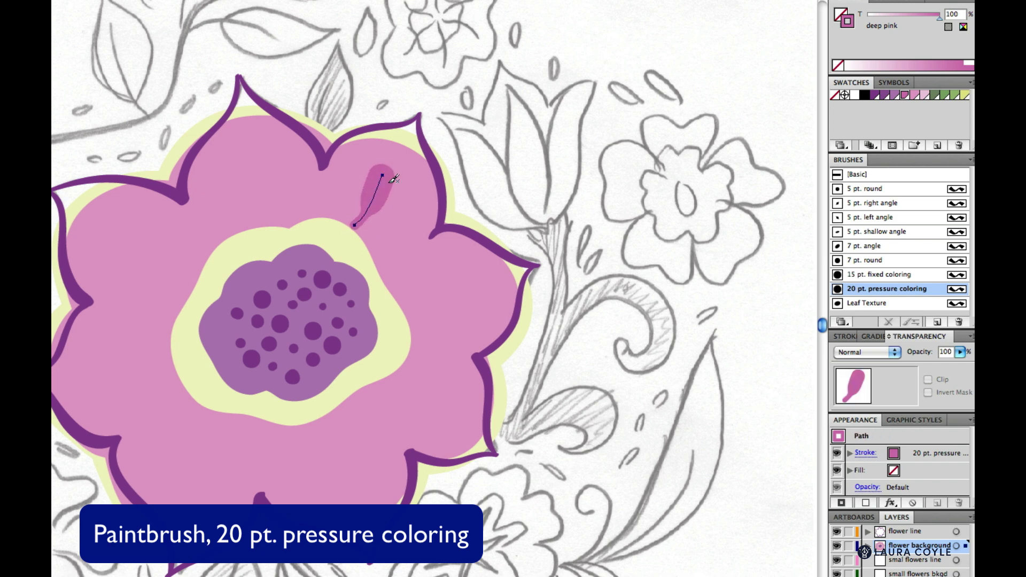
key(ctrl+z)
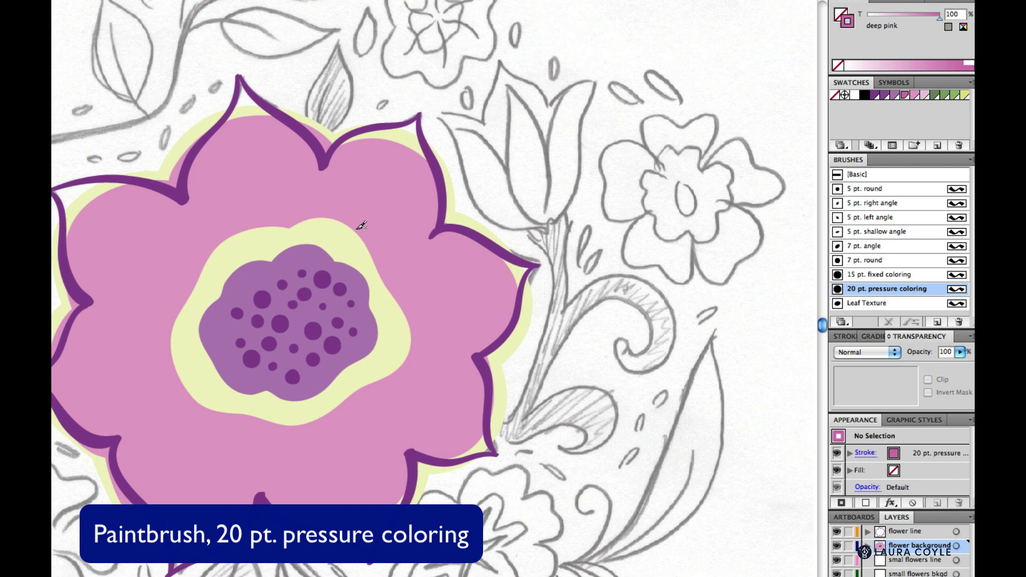
drag(361, 226, 394, 176)
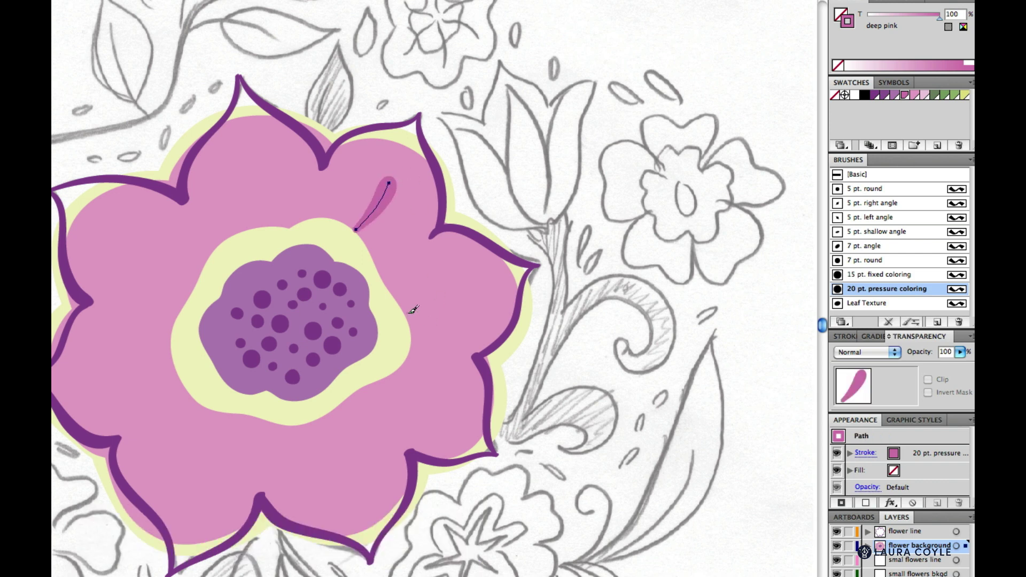
Step: Paint tapered deep pink accents on the right and lower right petals, repainting the lower right one with a smoother curve
drag(422, 309, 466, 301)
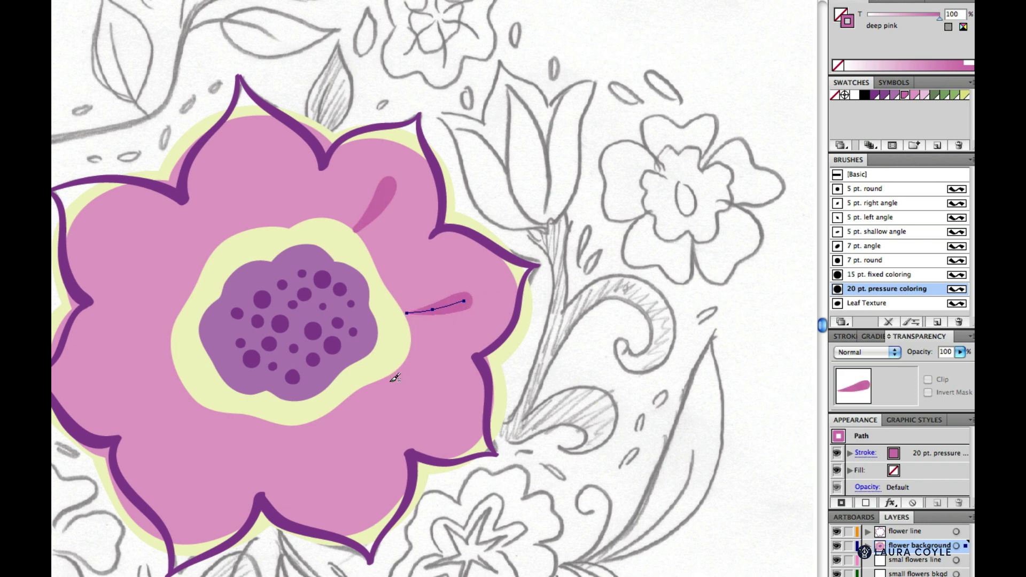
drag(390, 381, 440, 414)
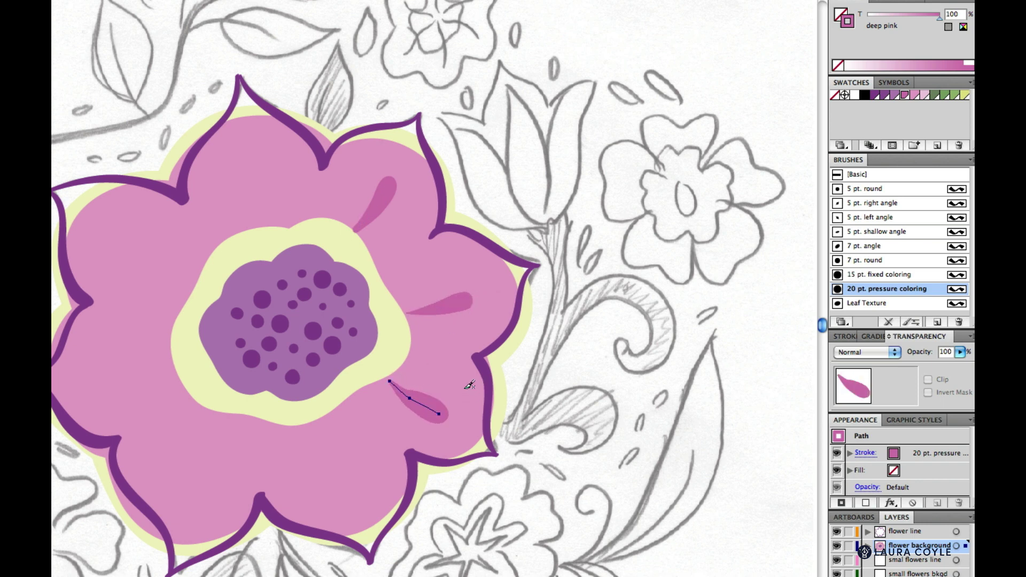
key(super+z)
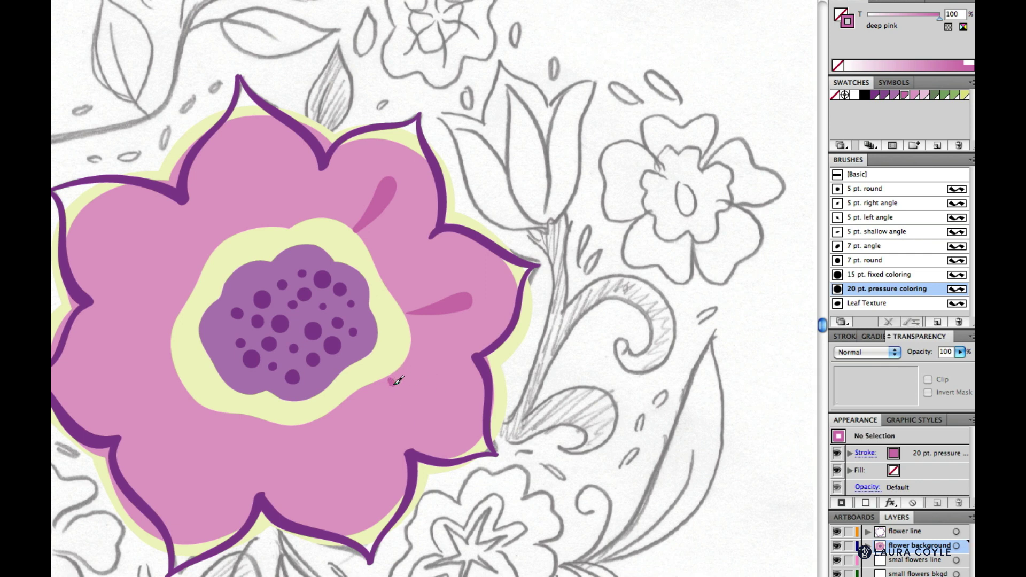
drag(391, 380, 444, 422)
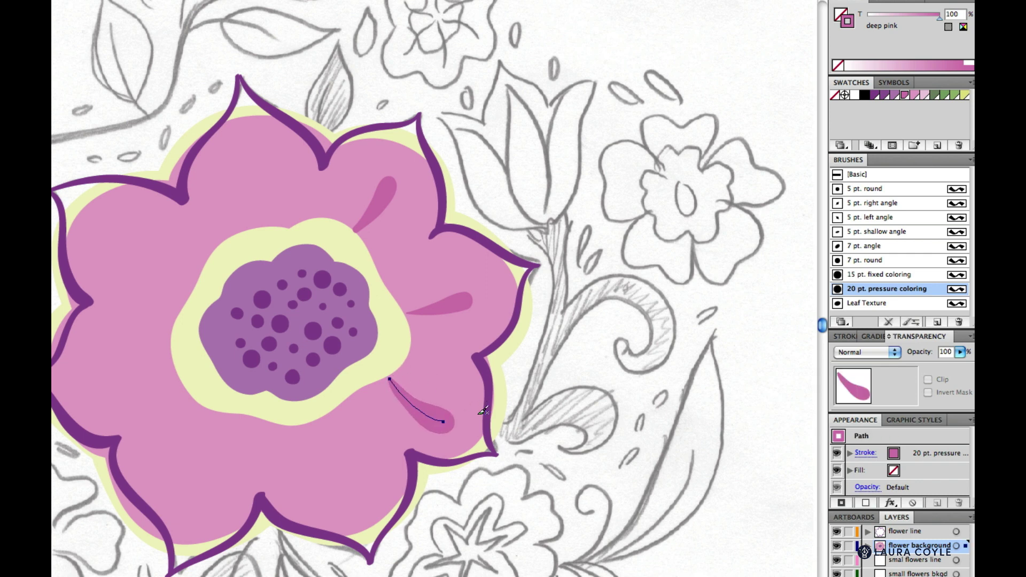
Step: Add tapered deep pink accents to the two bottom petals and the left petal, repainting the one on the bottom right petal
drag(326, 415, 354, 487)
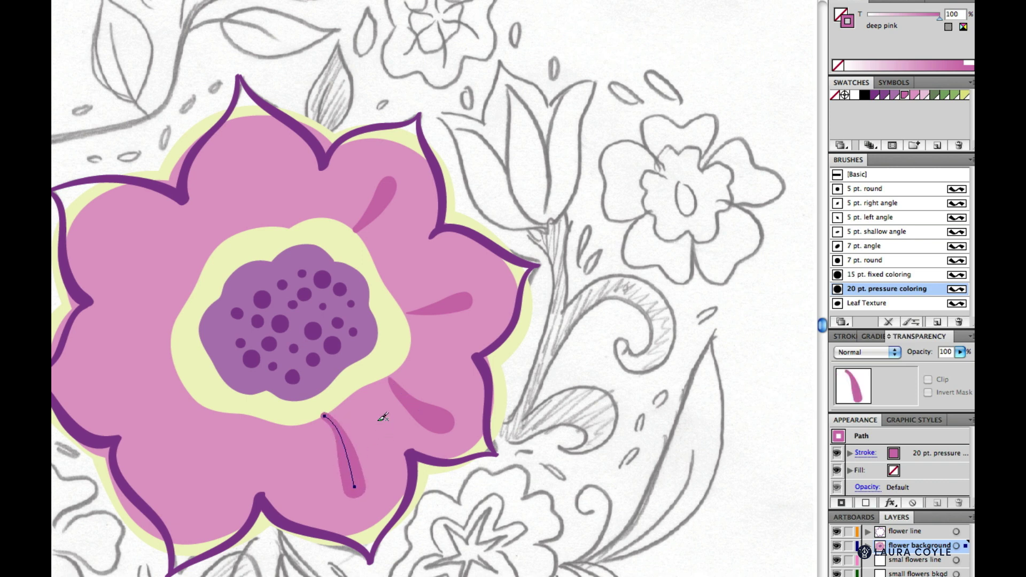
key(ctrl+z)
drag(328, 419, 360, 488)
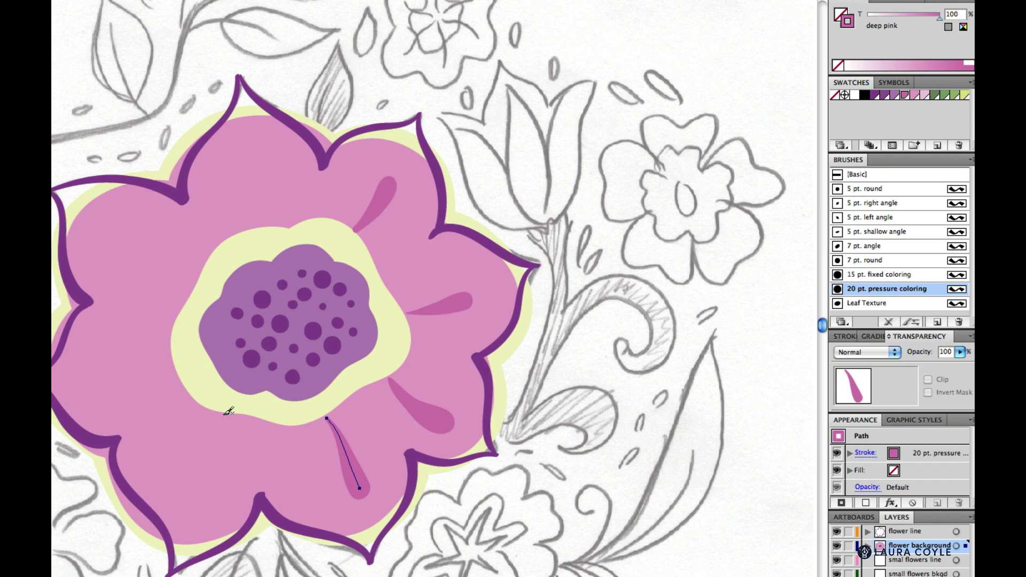
drag(222, 419, 195, 481)
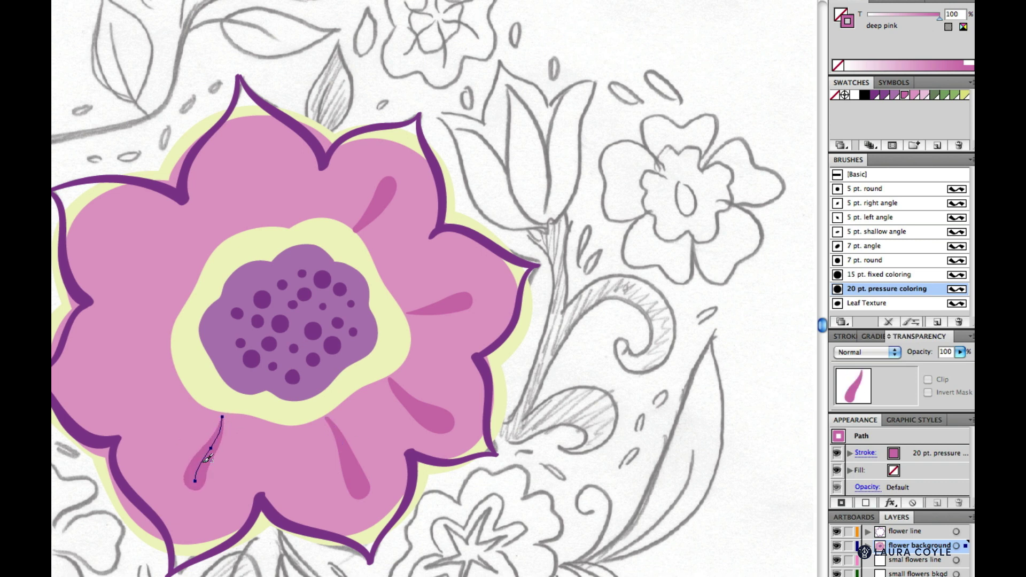
drag(167, 359, 99, 375)
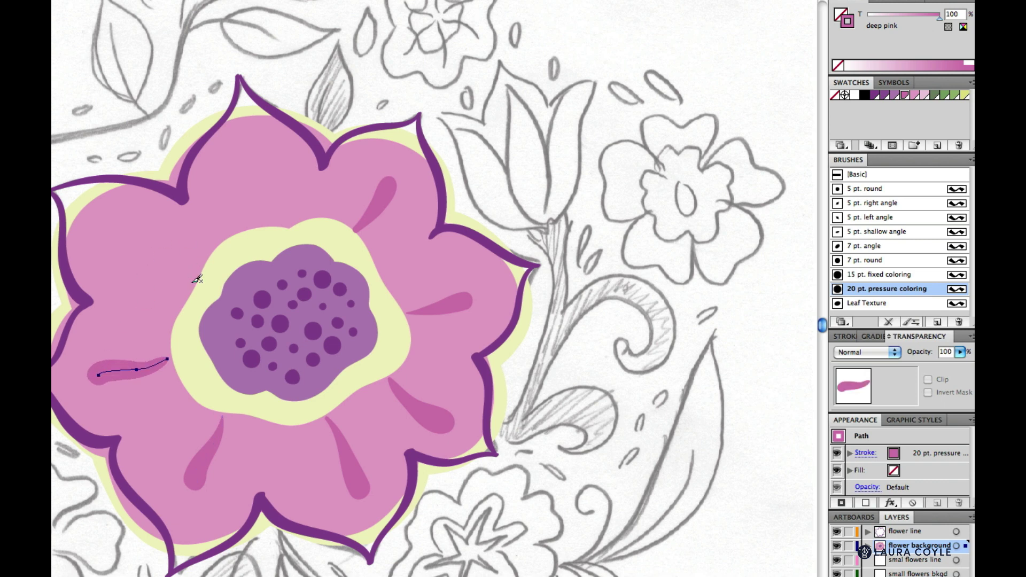
Step: Paint tapered deep pink accents on the upper left and top petals, redoing the top one until it curves cleanly, and deselect
drag(194, 283, 132, 241)
drag(266, 226, 270, 153)
key(ctrl+z)
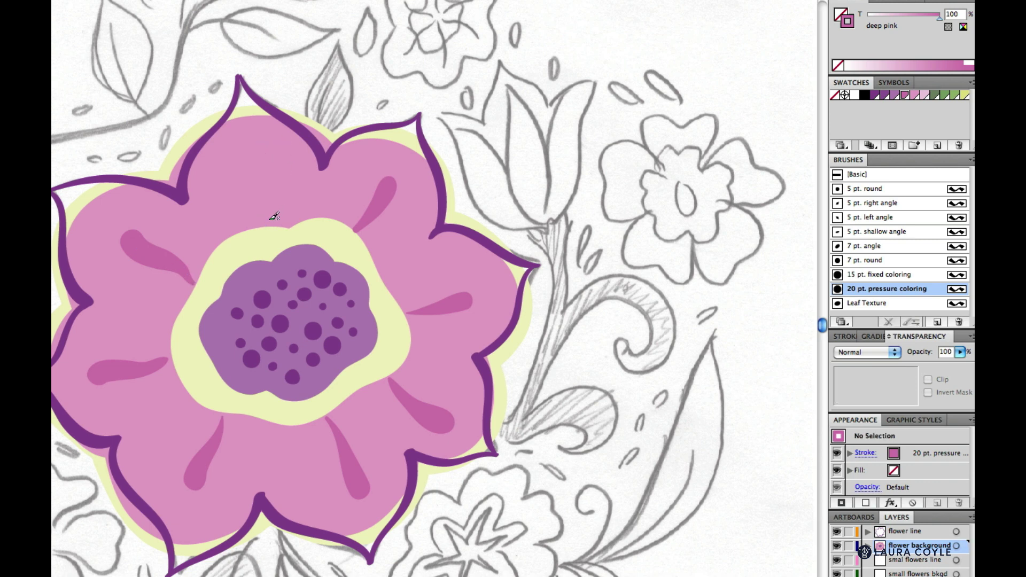
drag(267, 224, 256, 153)
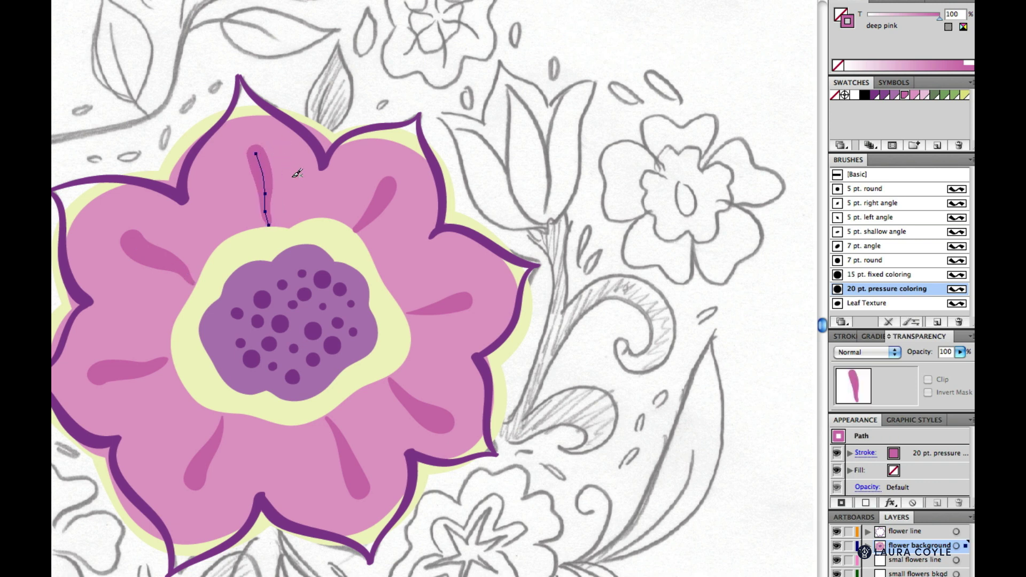
key(ctrl+z)
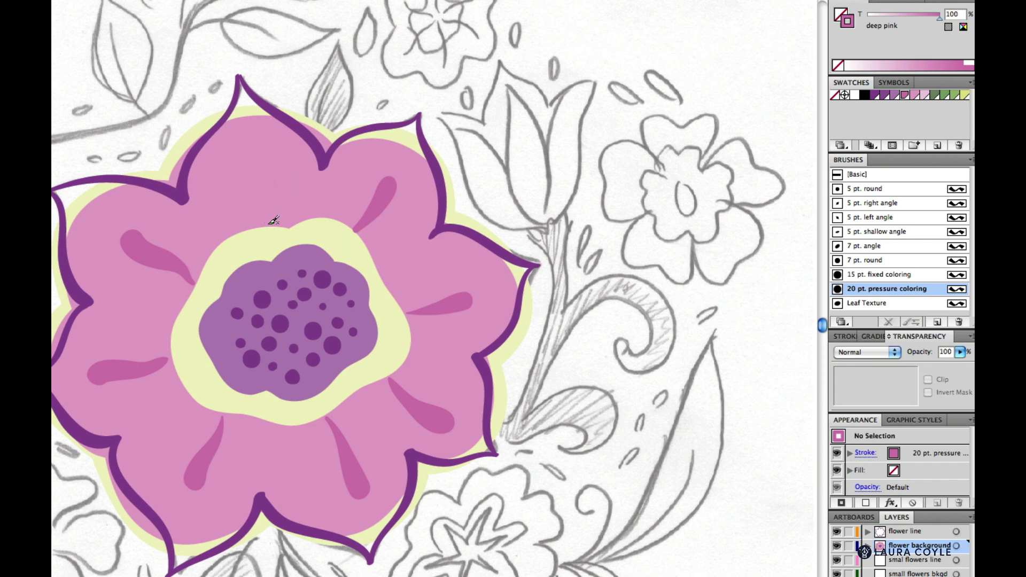
drag(269, 222, 255, 155)
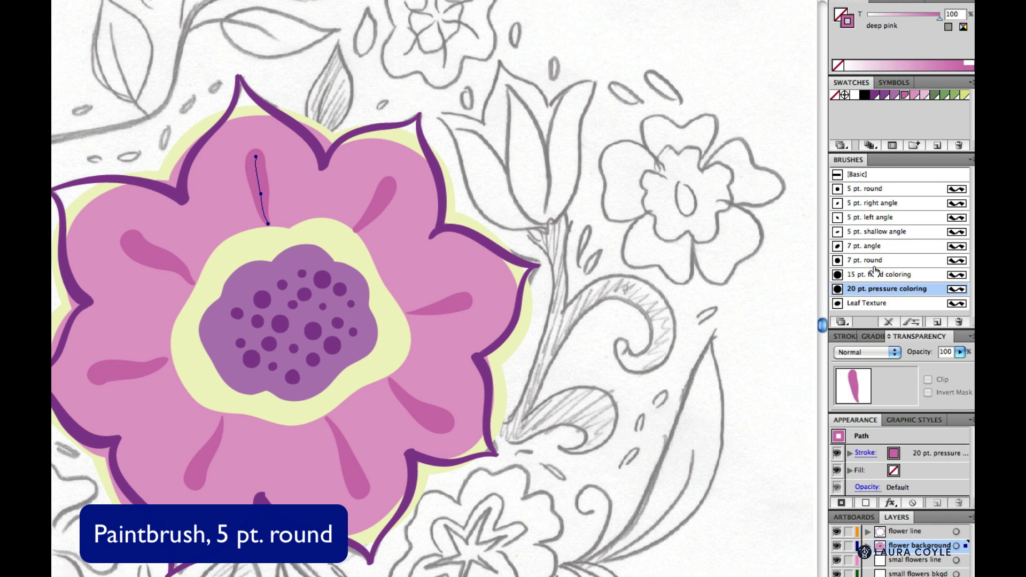
click(787, 270)
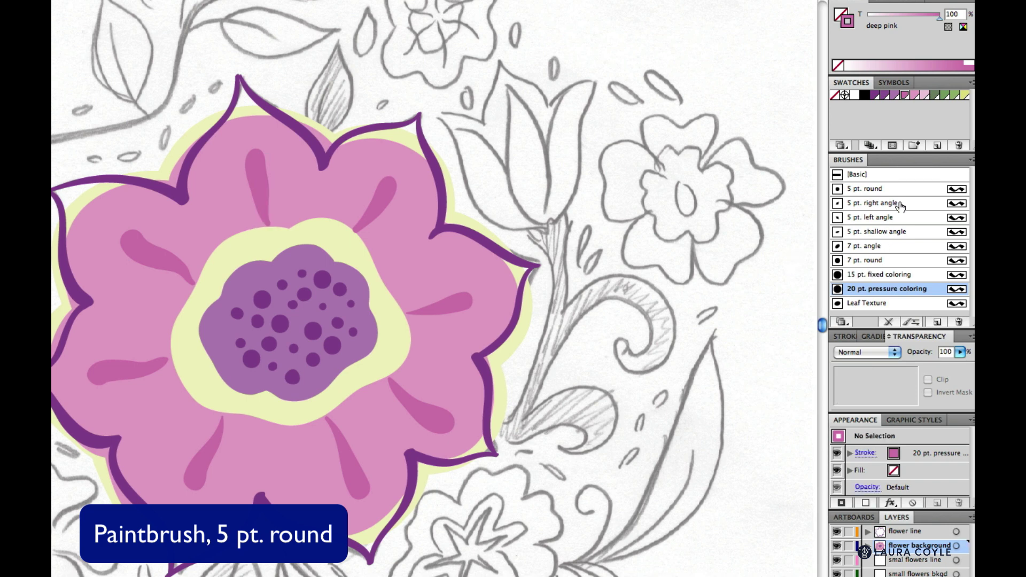
Step: With the 5 pt. round brush and a light pink stroke at 50% tint, paint two highlights between the top and upper right petals
click(885, 192)
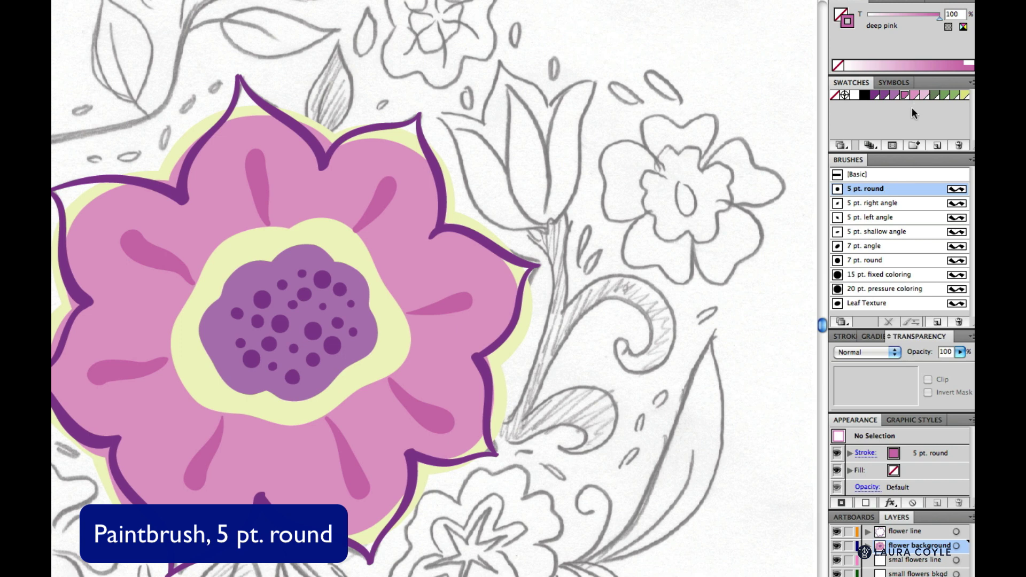
click(925, 96)
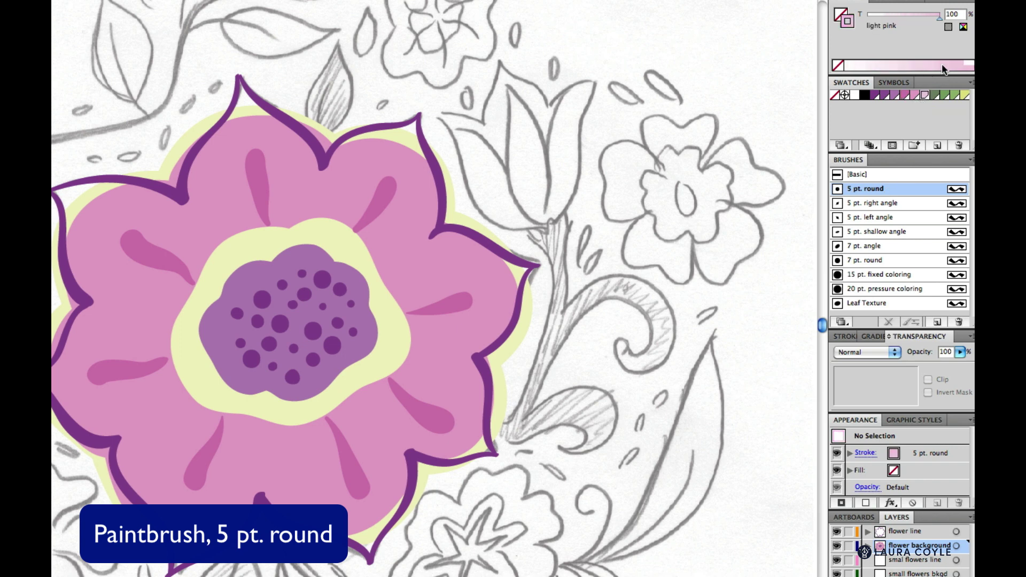
text(50)
key(Return)
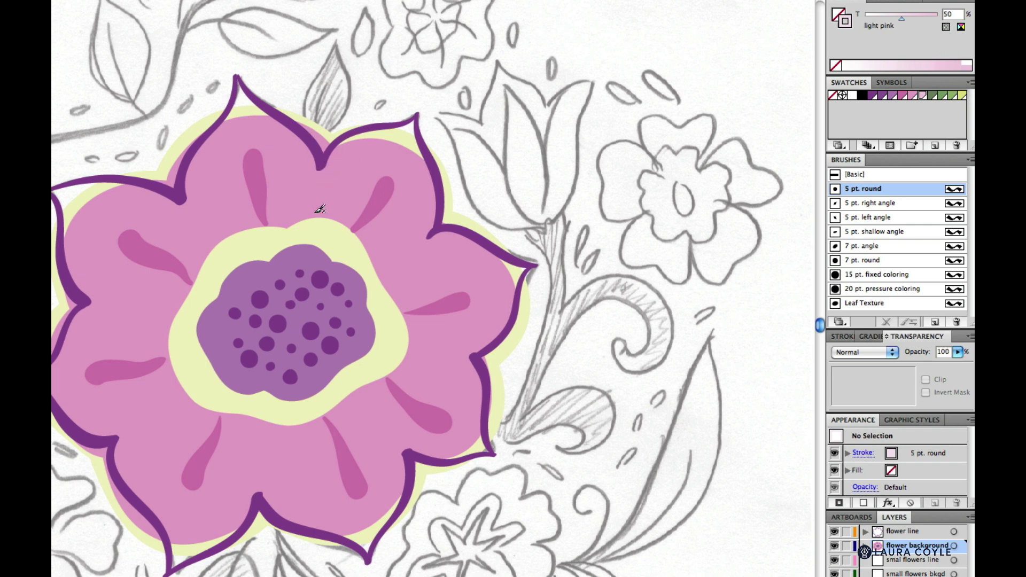
drag(319, 213, 322, 171)
drag(313, 216, 315, 186)
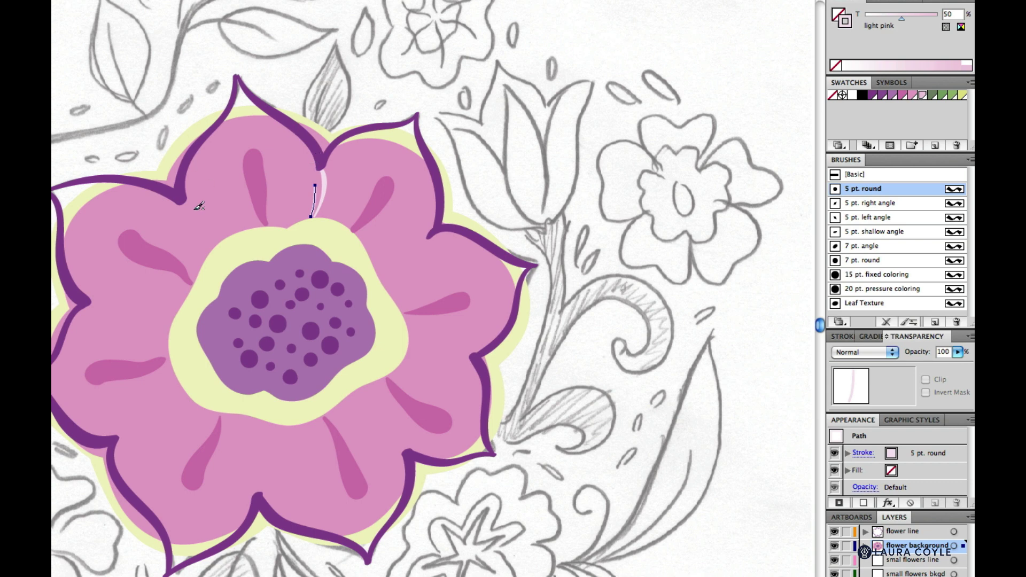
Step: Paint paired pale pink highlight strokes in the petal creases on the upper left, left and lower left of the flower
mouse_move(185, 205)
mouse_down()
mouse_move(211, 240)
mouse_move(199, 220)
mouse_up()
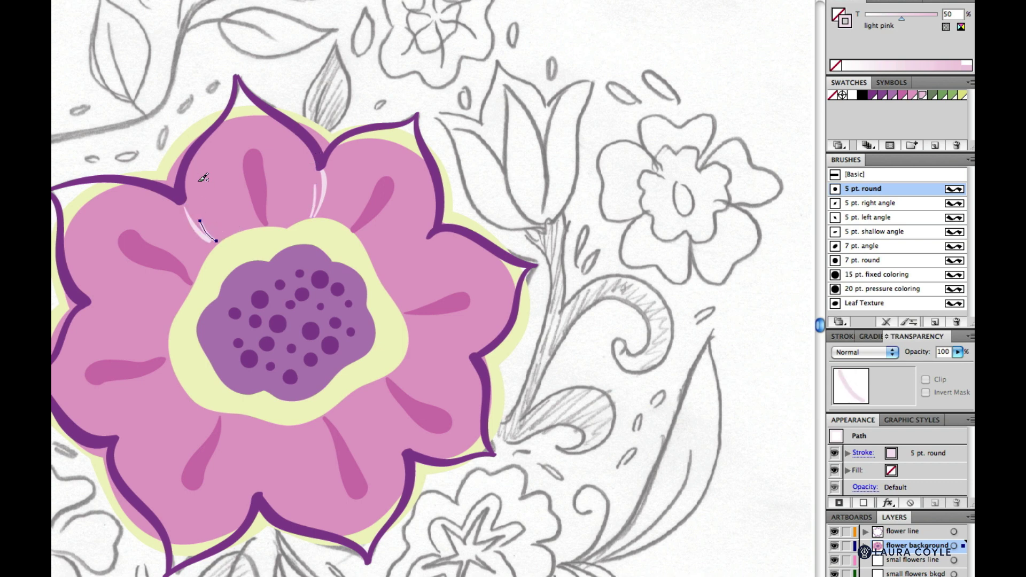
drag(168, 315, 95, 300)
mouse_move(168, 321)
mouse_down()
mouse_move(120, 321)
mouse_move(134, 330)
mouse_up()
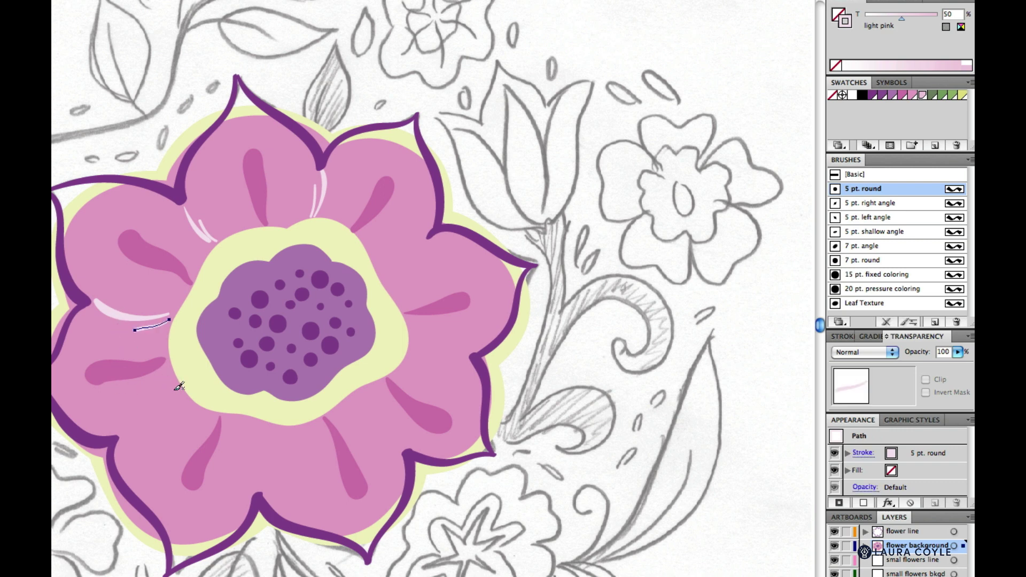
drag(174, 391, 117, 428)
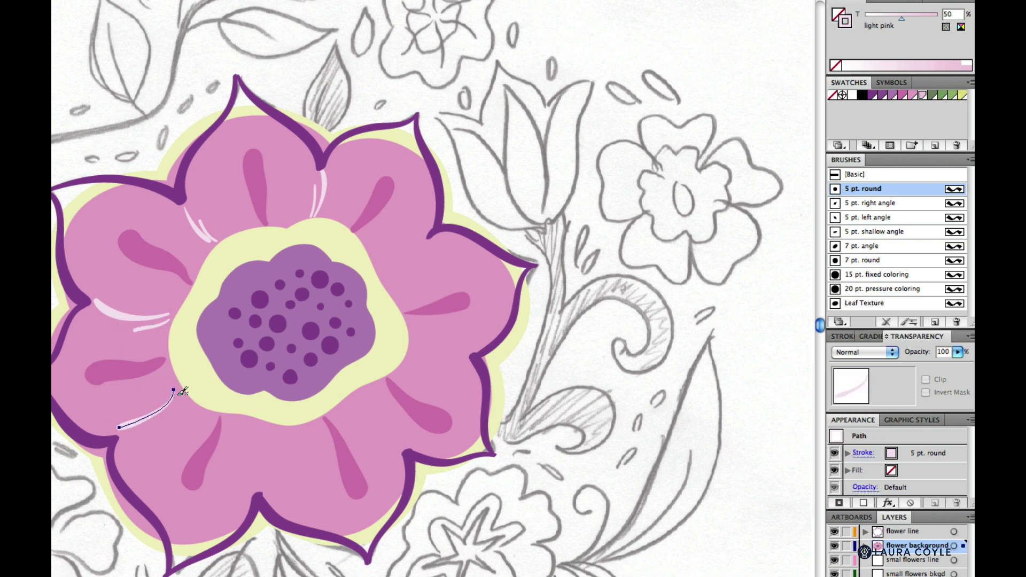
drag(177, 394, 171, 409)
ctrl+click(147, 418)
Step: Paint paired pale pink highlight strokes in the petal creases at the bottom, lower right and right of the flower
drag(253, 422, 261, 464)
drag(259, 424, 263, 468)
mouse_move(348, 402)
mouse_down()
mouse_move(394, 435)
mouse_move(395, 449)
mouse_move(377, 409)
mouse_move(383, 416)
mouse_up()
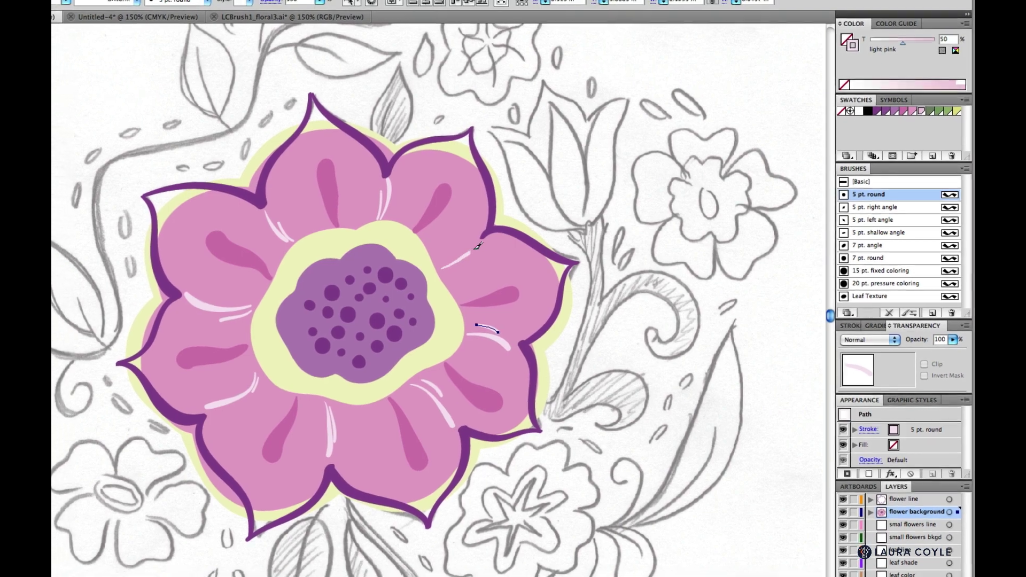
Step: Finish the pale pink highlights in the upper right petal crease, deselect everything, and show the background layer
mouse_move(452, 239)
mouse_down()
mouse_move(408, 270)
mouse_move(471, 255)
mouse_up()
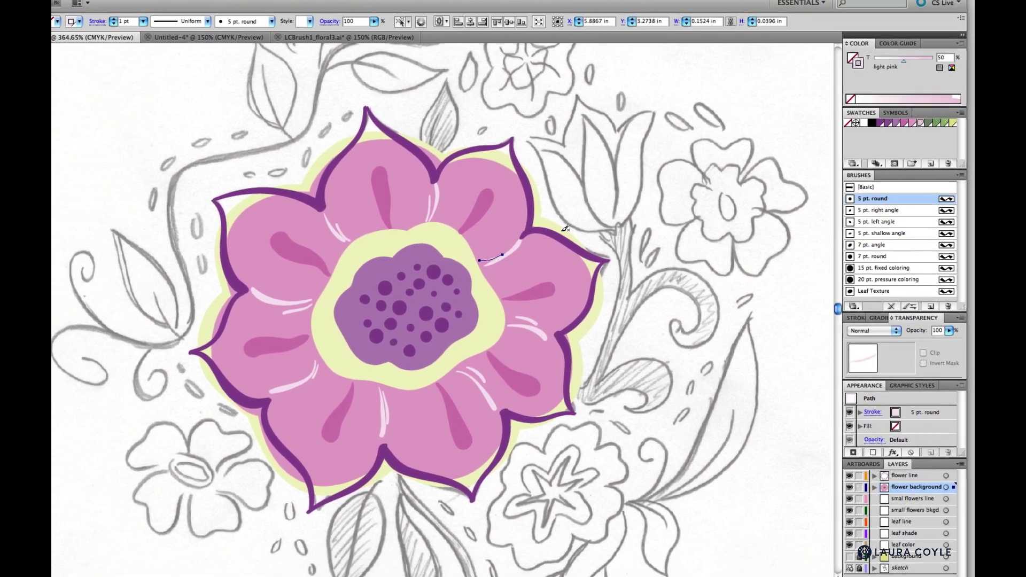
key(super+shift+a)
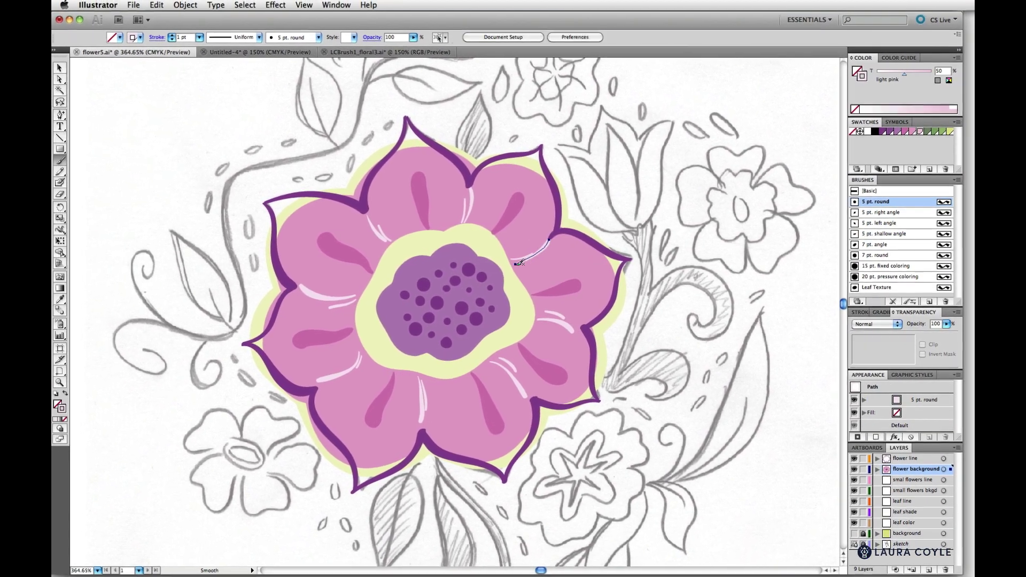
drag(549, 248, 551, 245)
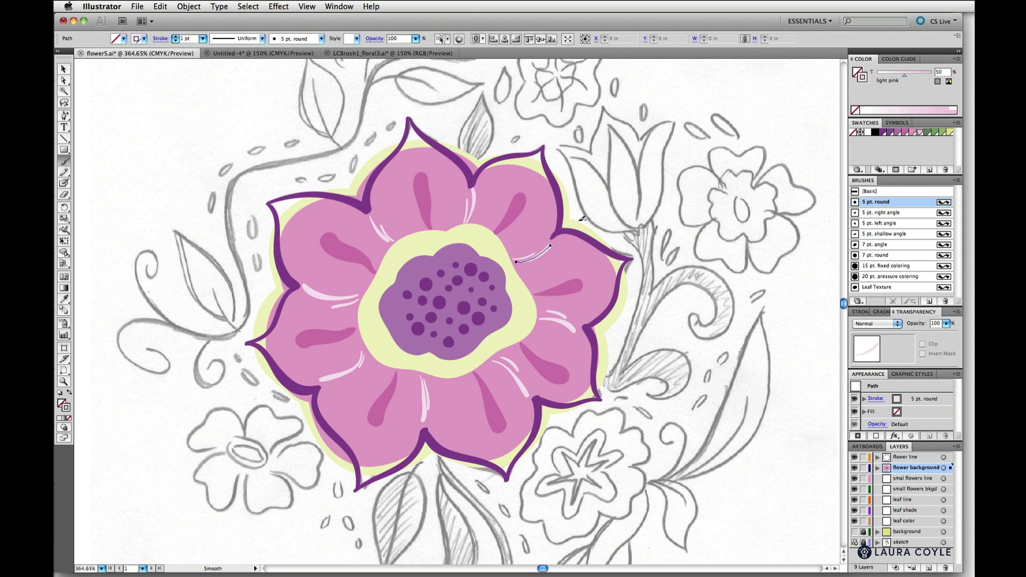
key(super+shift+a)
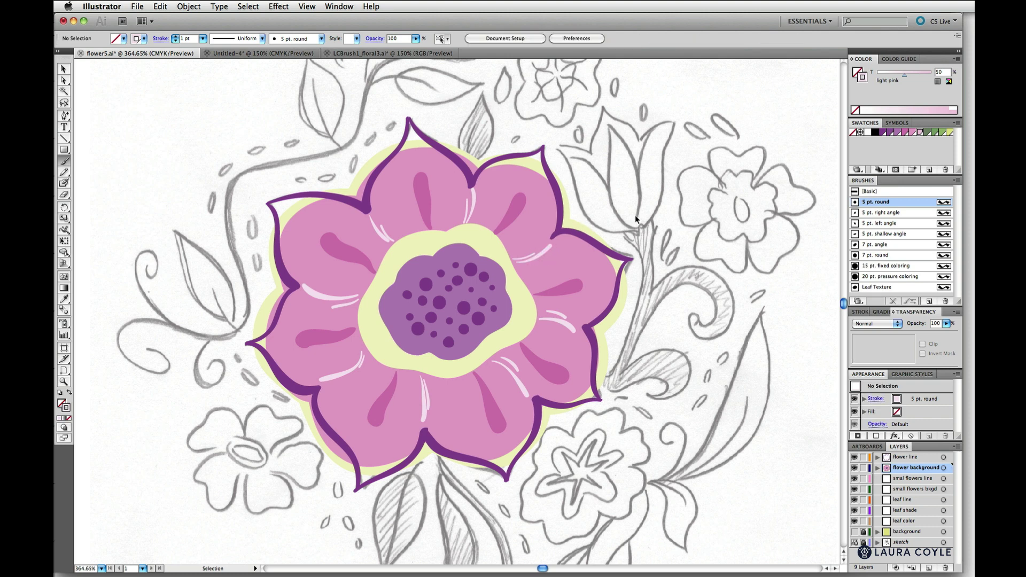
click(855, 532)
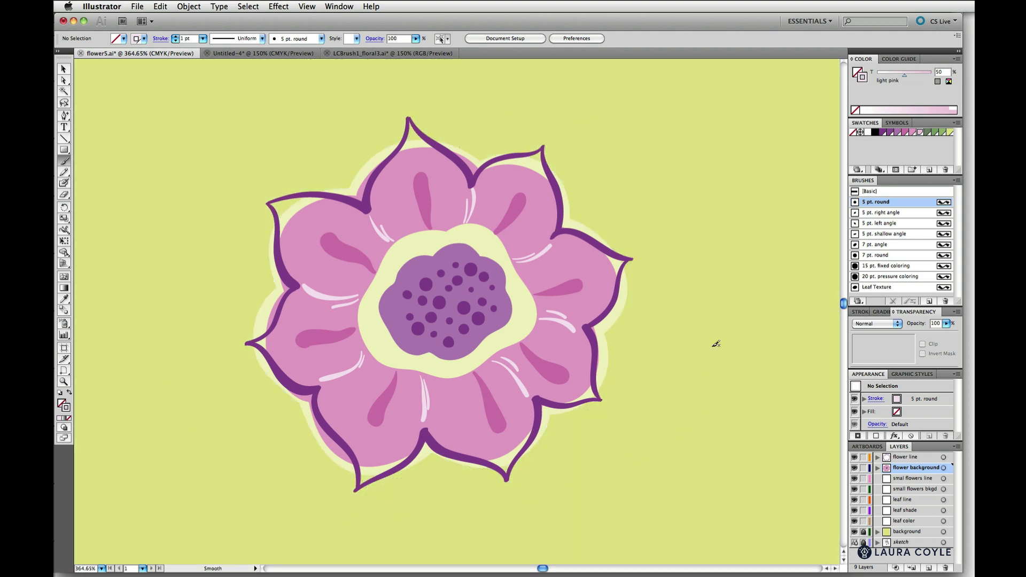
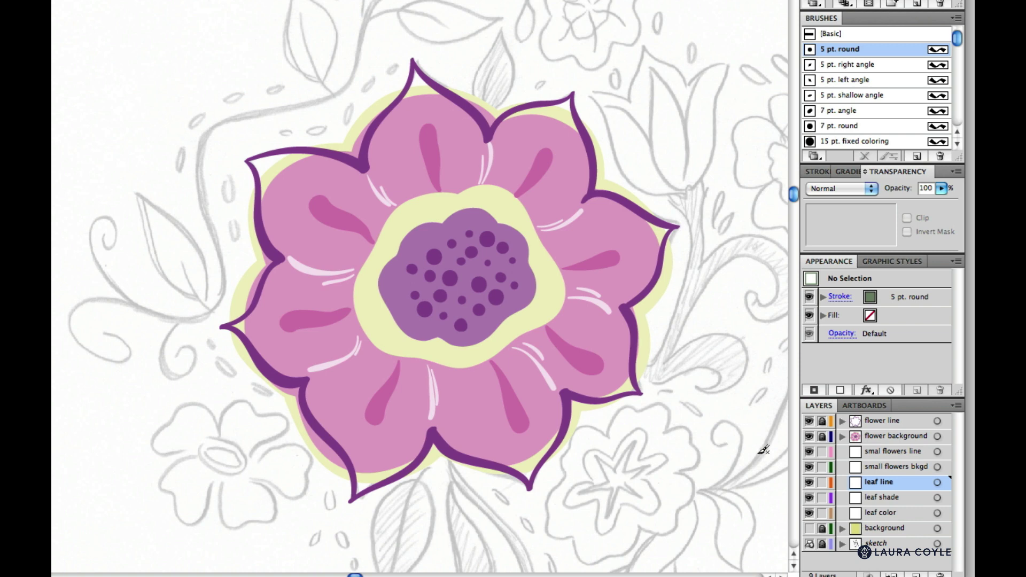
Step: Check the sketch template layer's options and the Paintbrush options, keeping both as set, and make leaf line the active layer
double_click(888, 544)
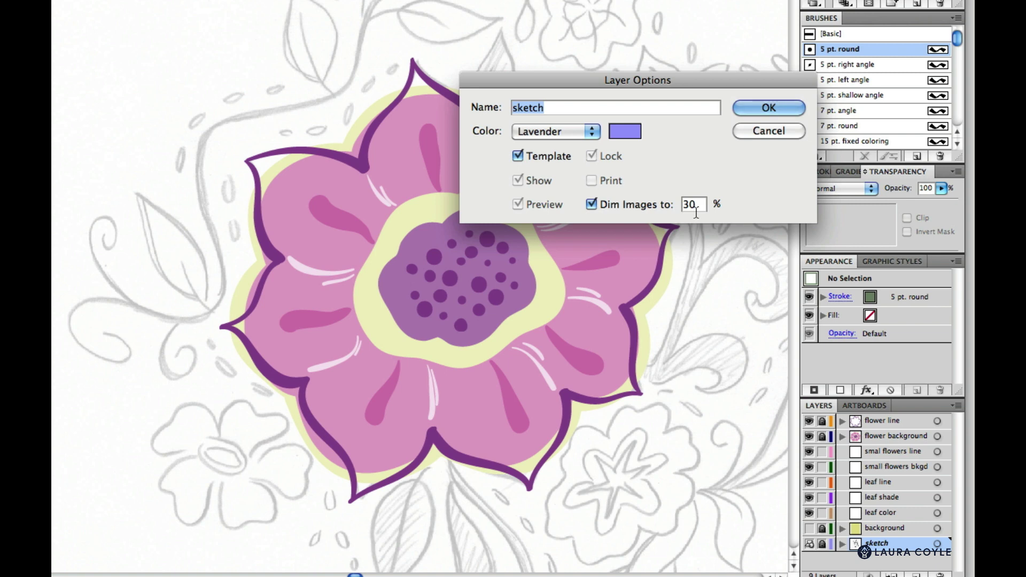
click(779, 107)
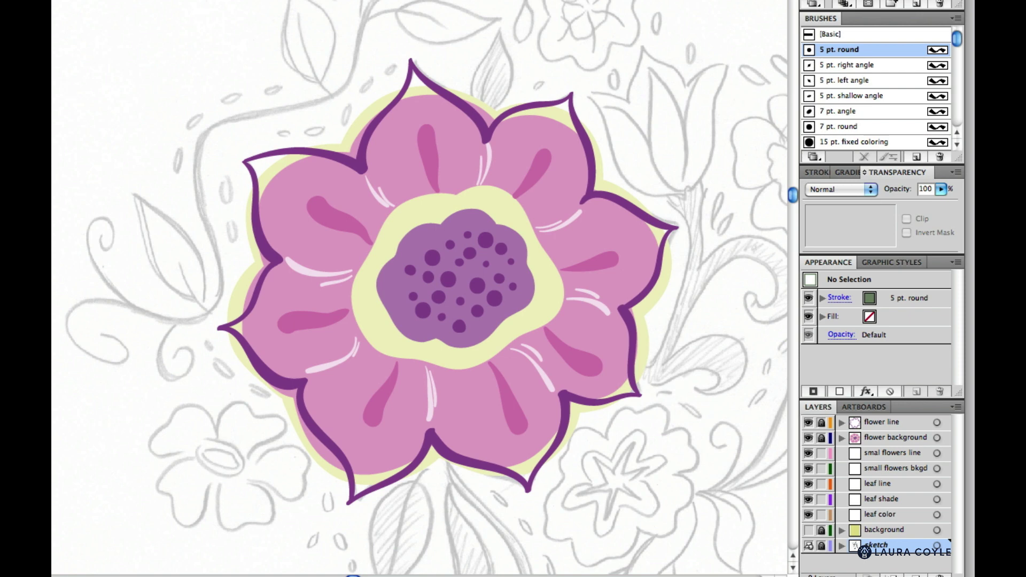
key(Return)
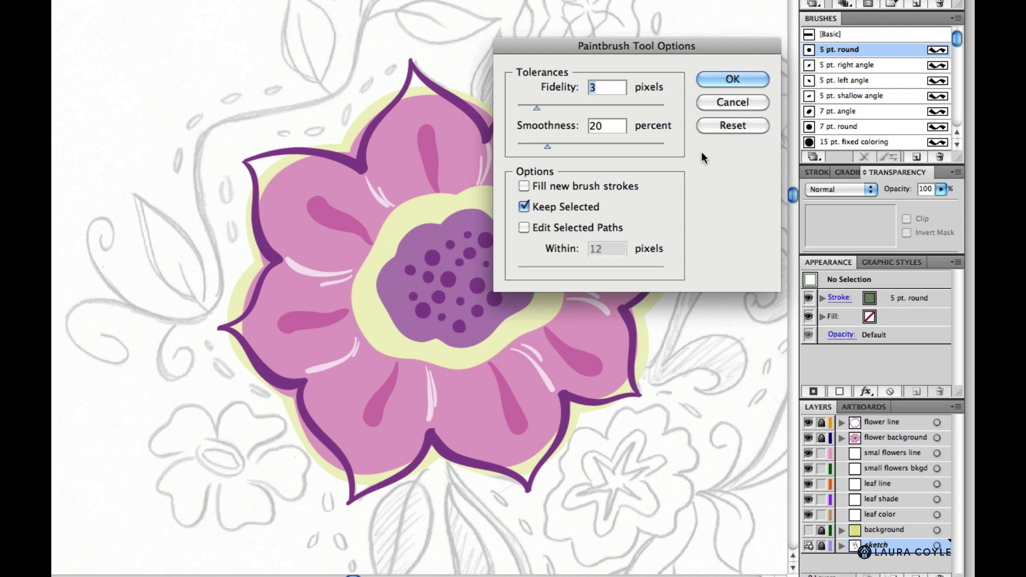
click(720, 78)
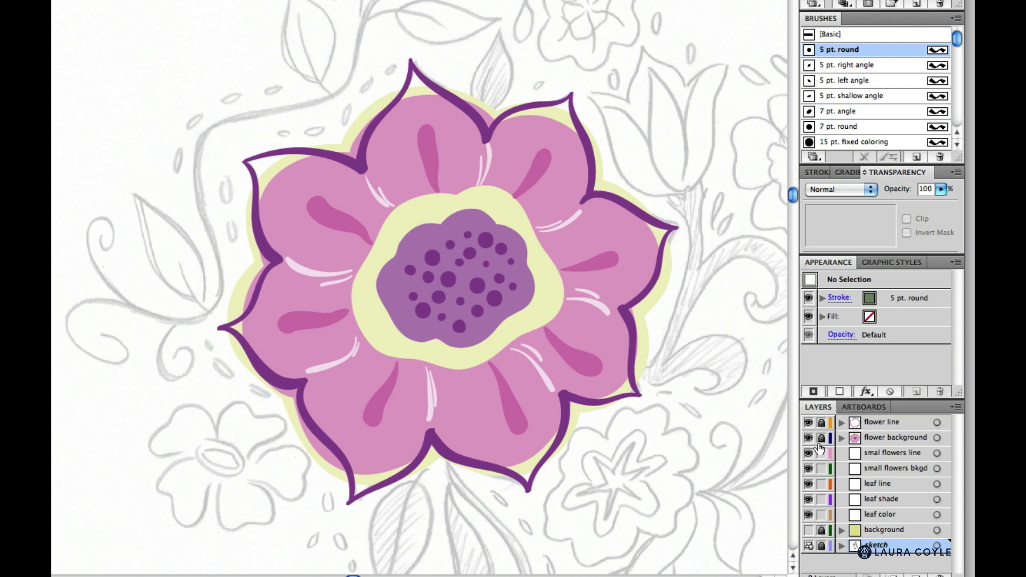
click(906, 484)
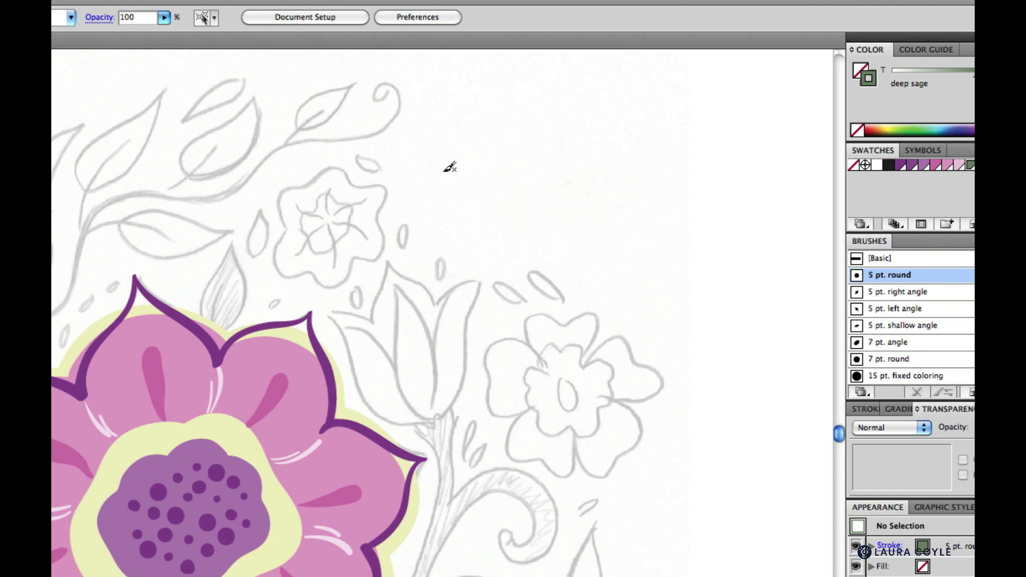
Step: Paint two wavy deep sage test strokes beside the sketch with the 5 pt. round brush, about 139 px and 151 px wide, and deselect
mouse_move(438, 180)
mouse_down()
mouse_move(485, 155)
mouse_move(558, 184)
mouse_move(631, 157)
mouse_move(708, 184)
mouse_move(792, 153)
mouse_up()
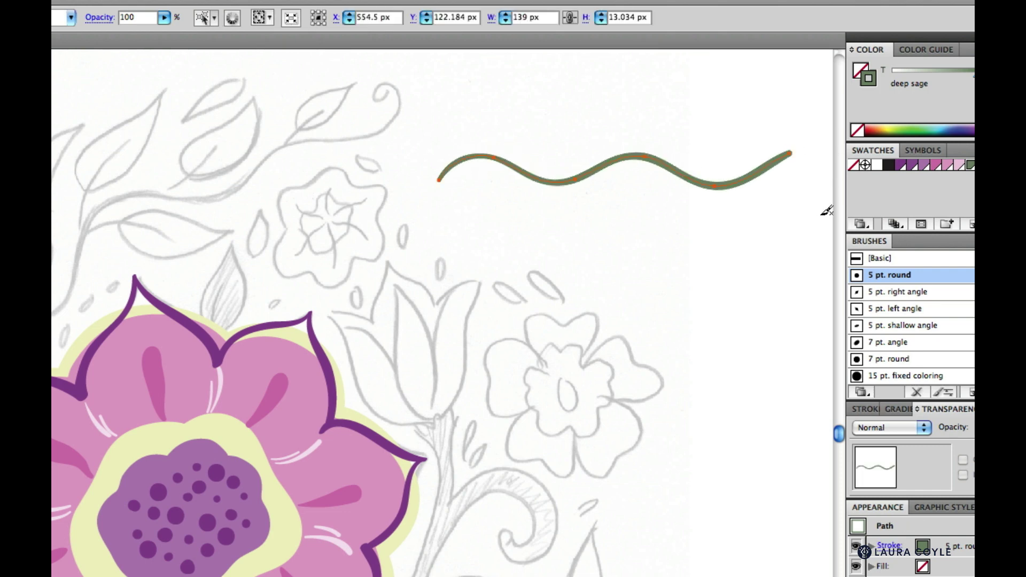
super+click(807, 195)
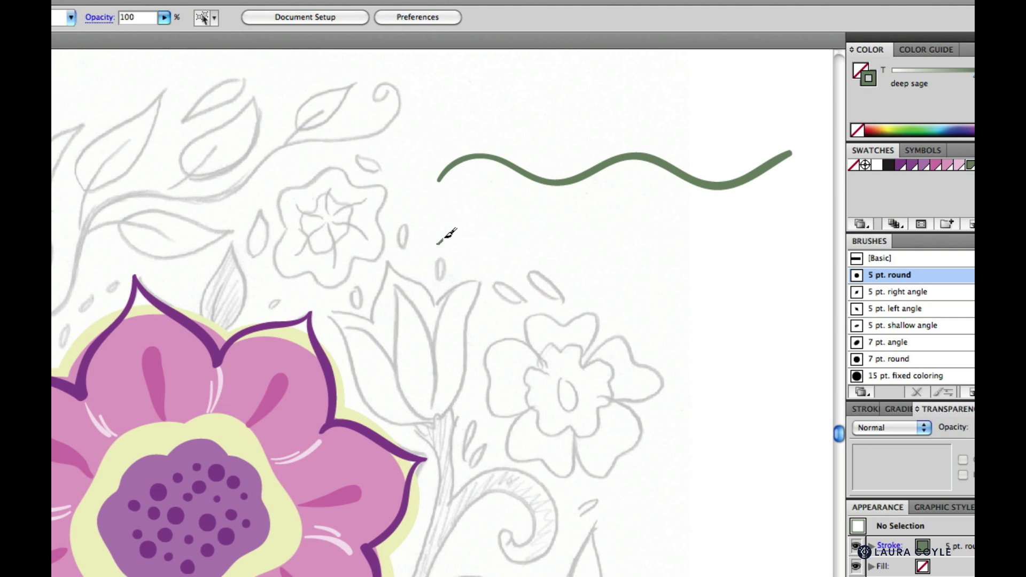
mouse_move(438, 244)
mouse_down()
mouse_move(490, 224)
mouse_move(551, 255)
mouse_move(601, 215)
mouse_move(628, 214)
mouse_move(678, 251)
mouse_move(744, 216)
mouse_move(818, 246)
mouse_up()
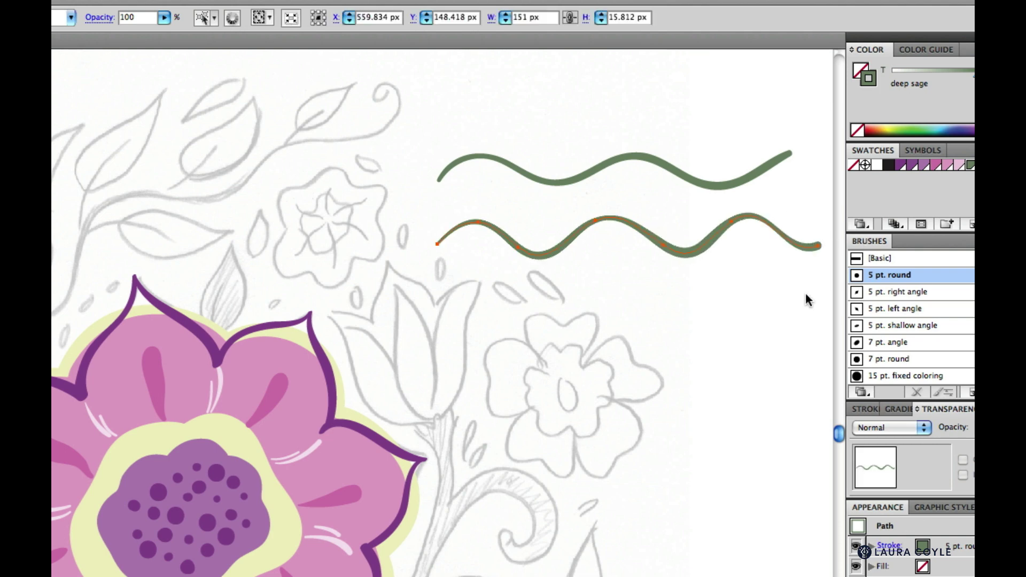
click(779, 269)
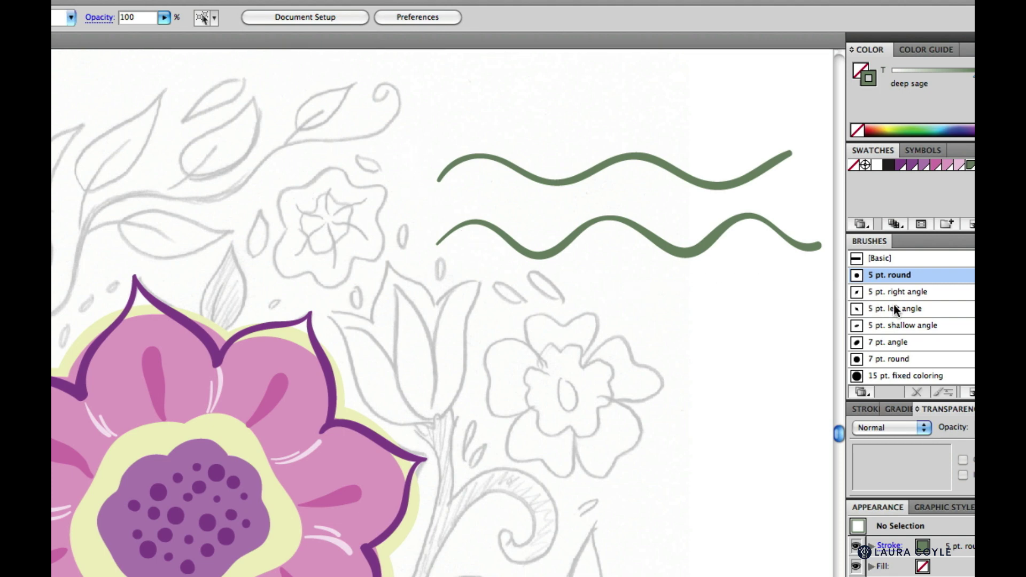
Step: Replace the lower wave with a similar one painted in the 5 pt. right angle brush, and delete both test waves
click(919, 292)
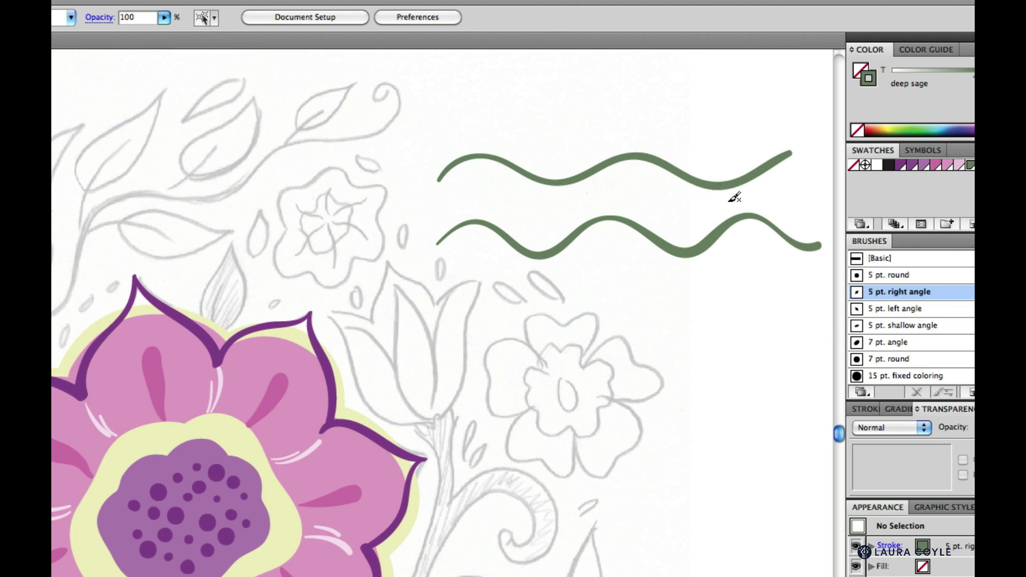
drag(717, 266, 720, 268)
key(Delete)
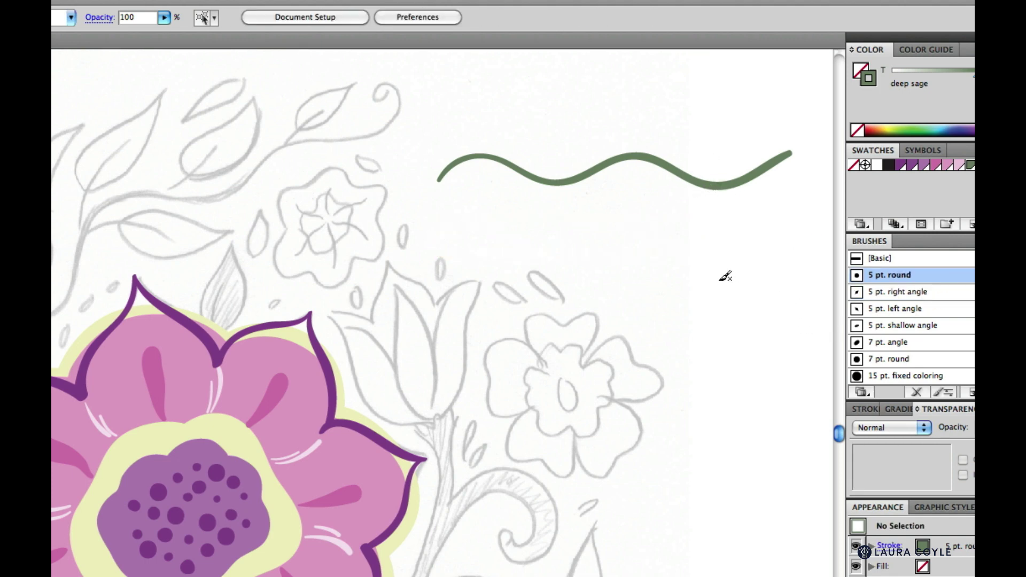
click(909, 291)
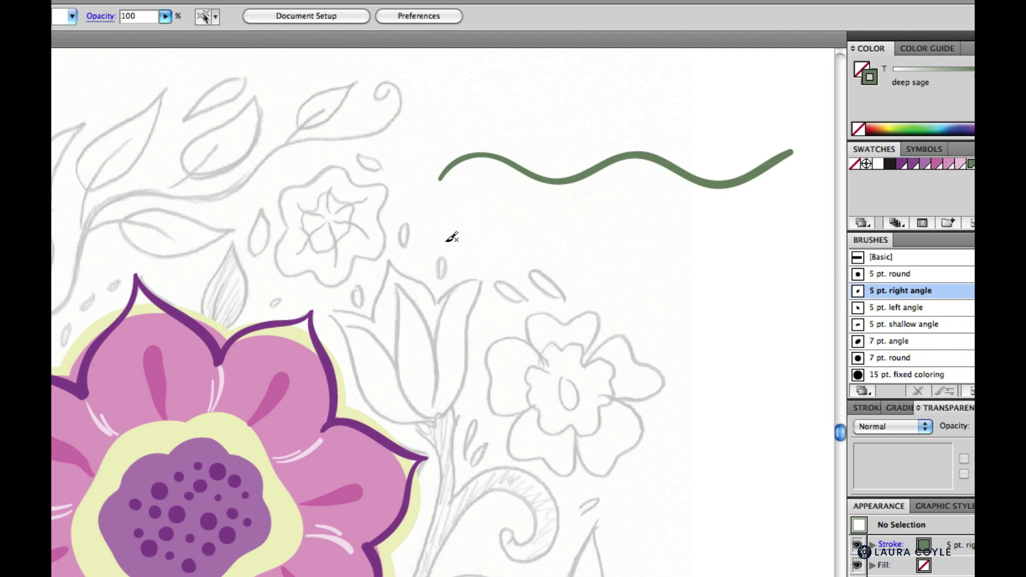
mouse_move(445, 241)
mouse_down()
mouse_move(472, 217)
mouse_move(492, 219)
mouse_move(527, 249)
mouse_move(600, 220)
mouse_move(651, 257)
mouse_move(689, 247)
mouse_move(719, 220)
mouse_move(749, 223)
mouse_move(780, 249)
mouse_move(800, 249)
mouse_move(816, 228)
mouse_up()
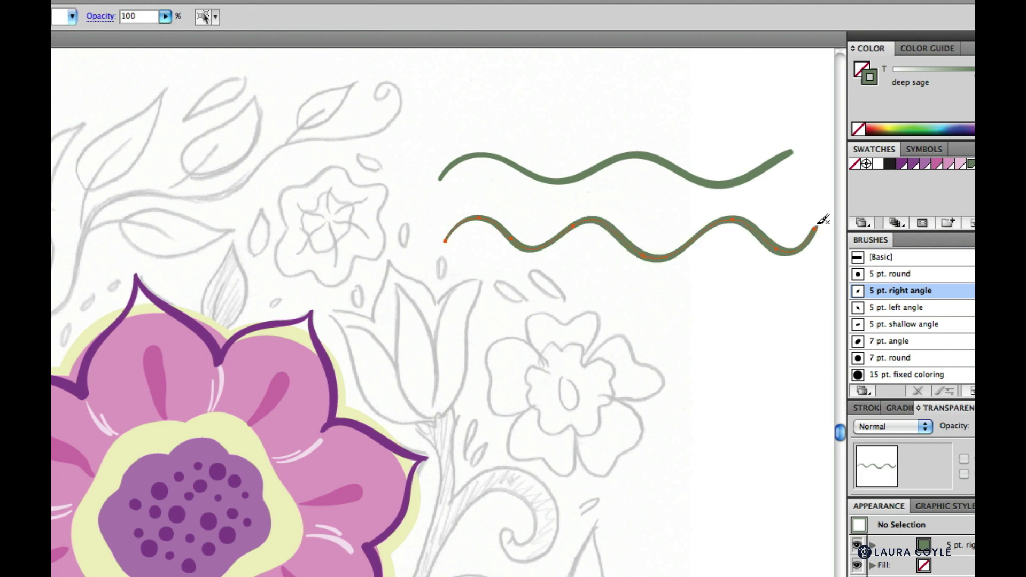
key(v)
click(738, 278)
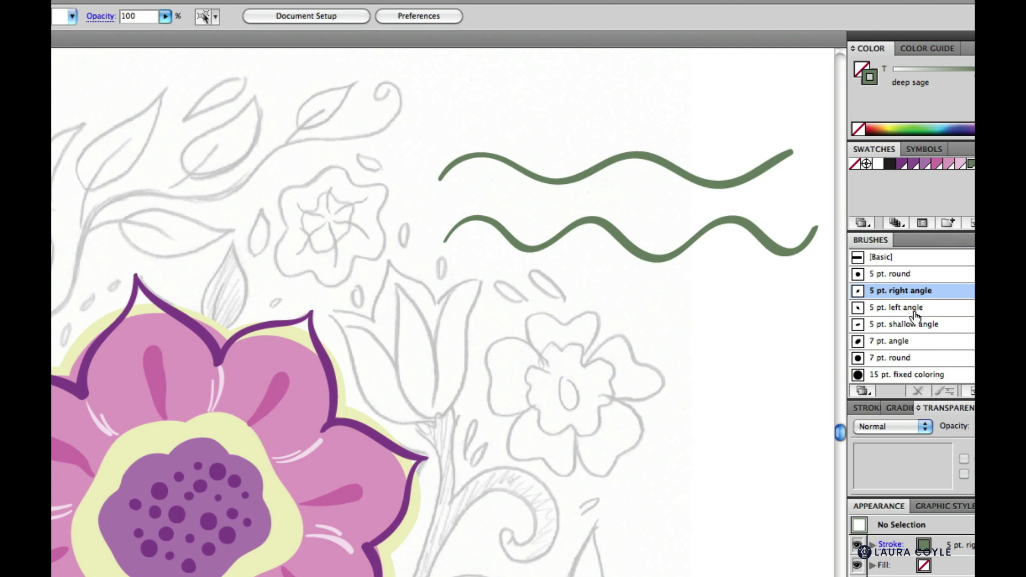
key(super+a)
key(Delete)
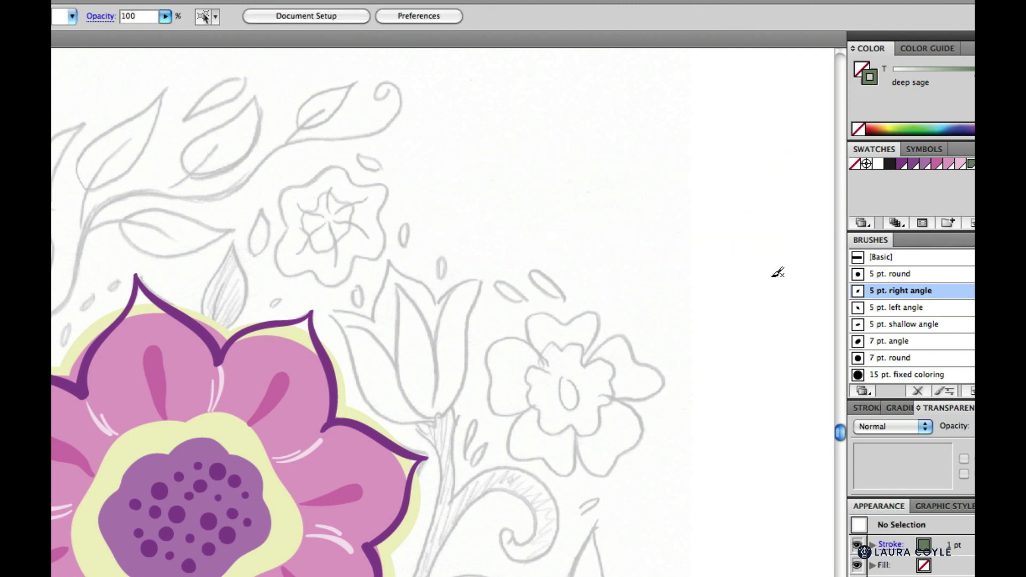
Step: With the 5 pt. right angle brush, paint a set of rising diagonal test strokes and a set of falling ones beside the sketch
drag(559, 208, 721, 116)
mouse_move(591, 205)
mouse_down()
mouse_move(760, 114)
mouse_move(785, 118)
mouse_up()
mouse_move(640, 213)
mouse_down()
mouse_move(797, 129)
mouse_move(749, 165)
mouse_move(803, 147)
mouse_up()
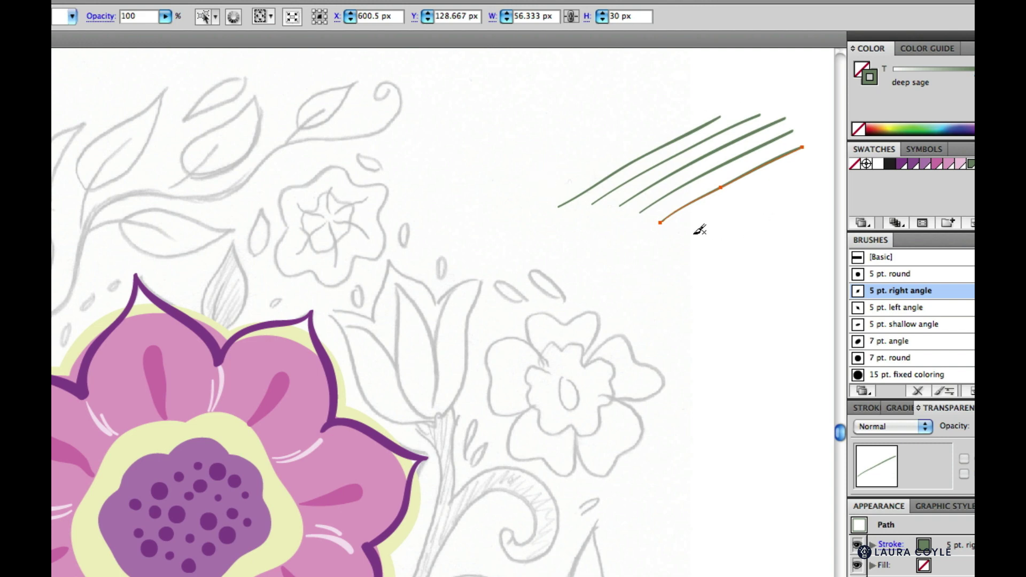
drag(668, 227, 797, 167)
drag(512, 134, 641, 246)
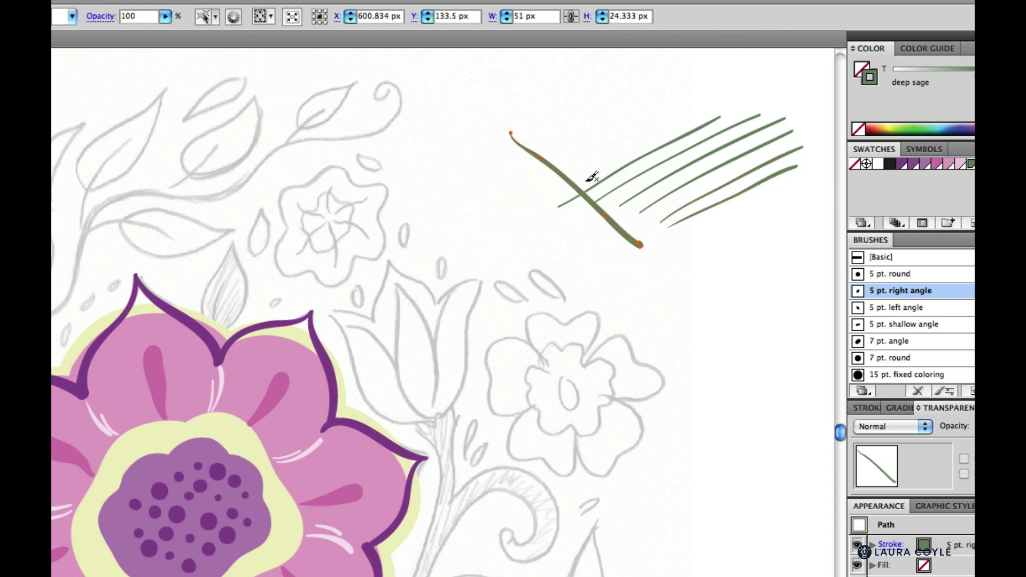
drag(546, 138, 682, 248)
drag(530, 196, 663, 285)
mouse_move(482, 212)
mouse_down()
mouse_move(607, 286)
mouse_move(611, 277)
mouse_up()
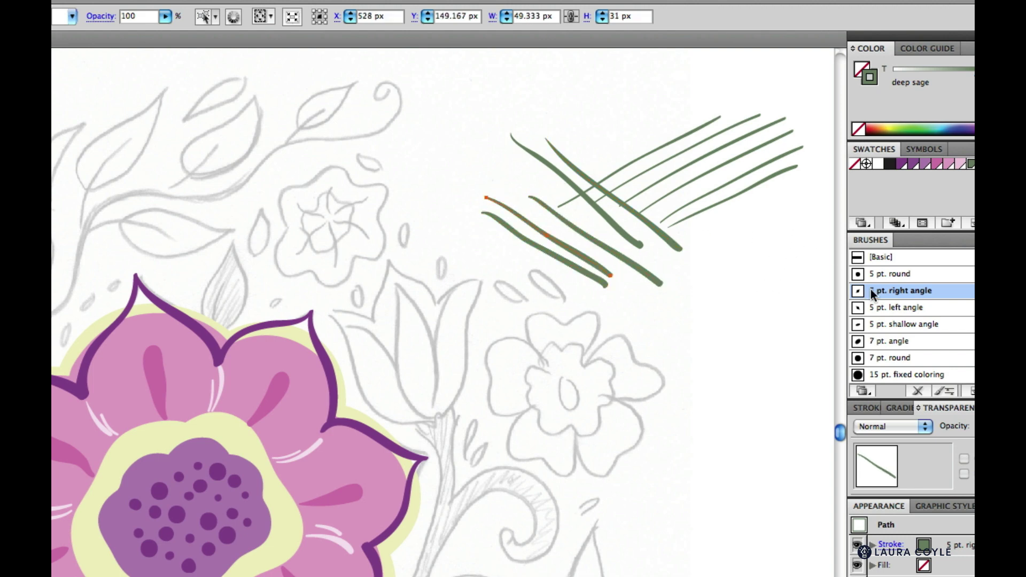
Step: With the 5 pt. left angle brush, paint falling and rising diagonal test strokes below the first sets
click(930, 309)
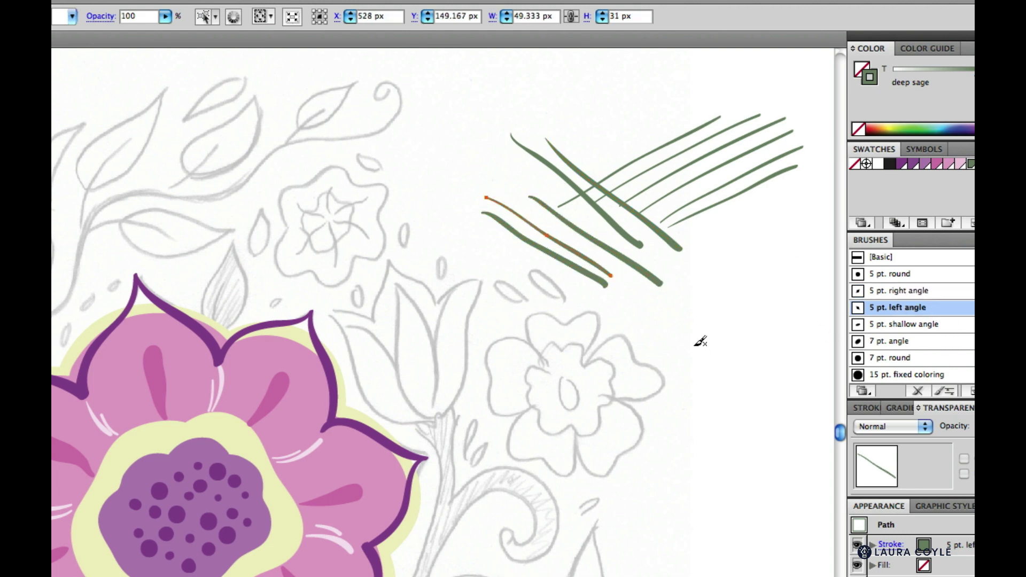
drag(632, 321, 748, 419)
mouse_move(662, 311)
mouse_down()
mouse_move(772, 400)
mouse_move(778, 372)
mouse_up()
drag(708, 287, 801, 359)
drag(735, 277, 817, 350)
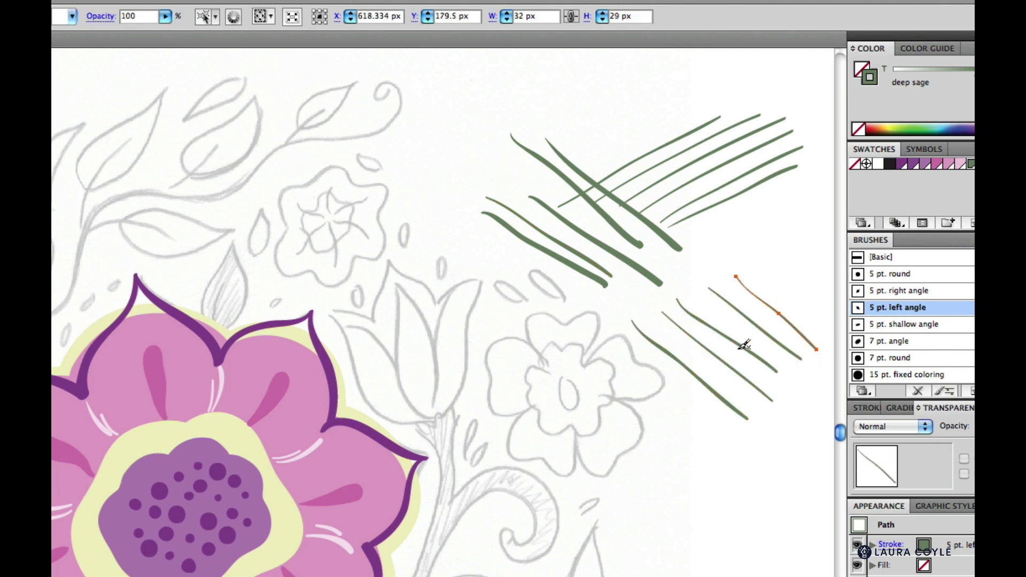
drag(597, 430, 698, 350)
mouse_move(599, 451)
mouse_down()
mouse_move(717, 360)
mouse_move(724, 374)
mouse_up()
mouse_move(626, 466)
mouse_down()
mouse_move(749, 382)
mouse_move(764, 388)
mouse_up()
drag(652, 487, 782, 400)
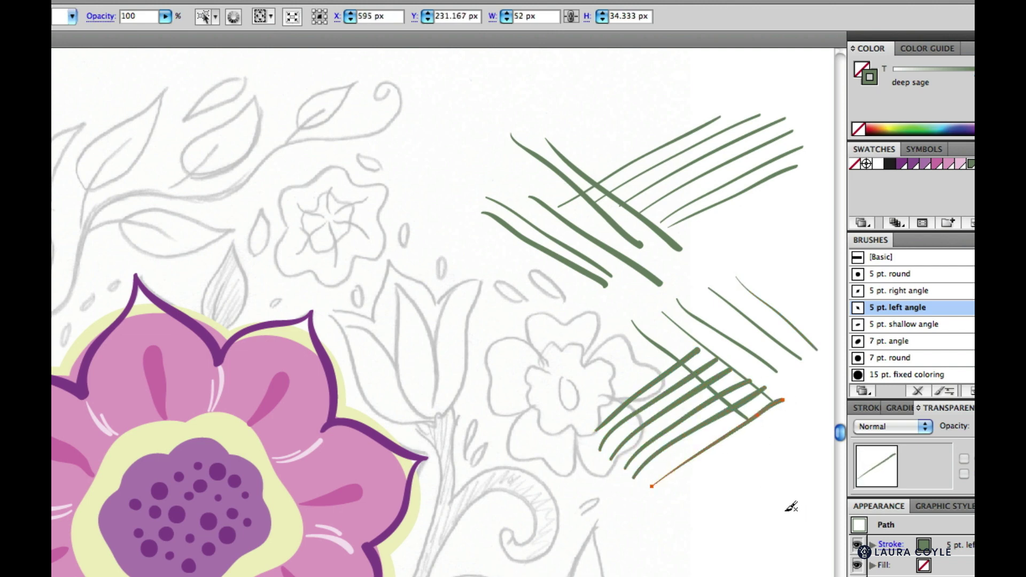
Step: Delete all the diagonal test strokes, and paint and delete one vertical trial stroke with the 5 pt. left angle brush
key(v)
mouse_move(514, 91)
mouse_down()
mouse_move(754, 372)
mouse_move(808, 477)
mouse_move(798, 447)
mouse_up()
key(Delete)
key(b)
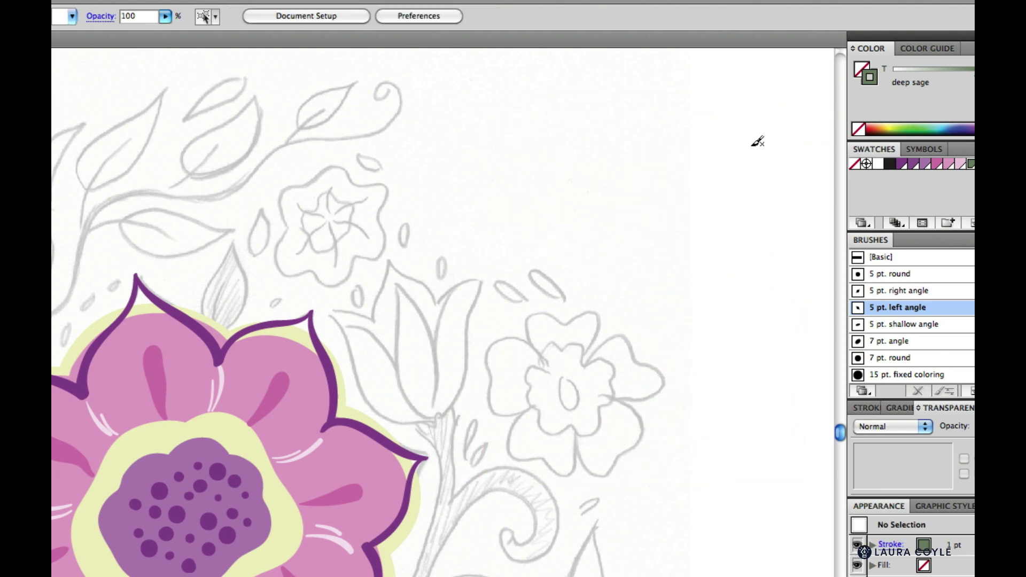
drag(746, 146, 743, 353)
key(Delete)
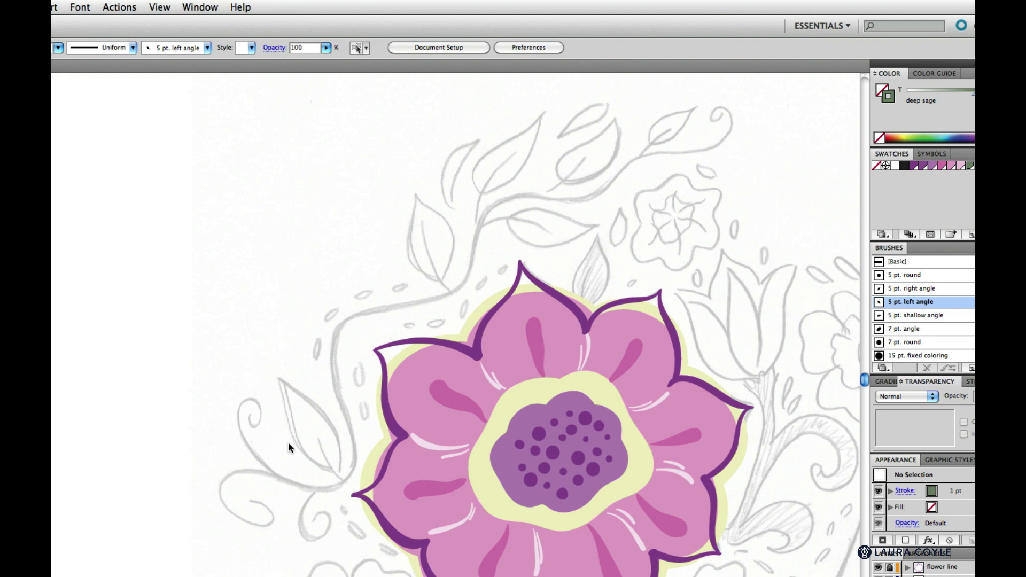
Step: Switch to the 5 pt. right angle brush, paint a trial vine stroke about 99 px wide beside the flower, and undo it
click(939, 287)
click(942, 289)
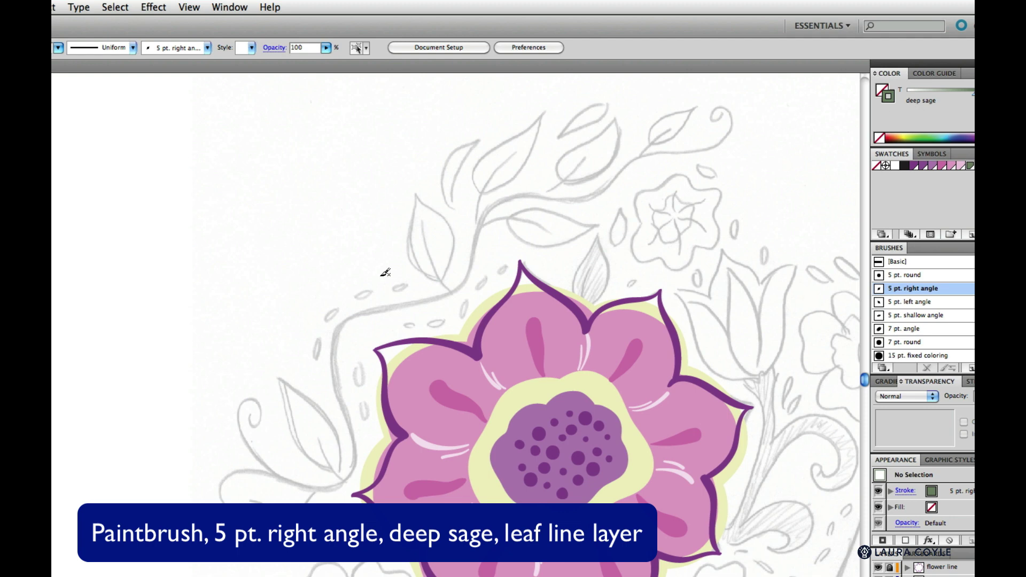
mouse_move(258, 466)
mouse_down()
mouse_move(300, 484)
mouse_move(326, 359)
mouse_move(464, 269)
mouse_up()
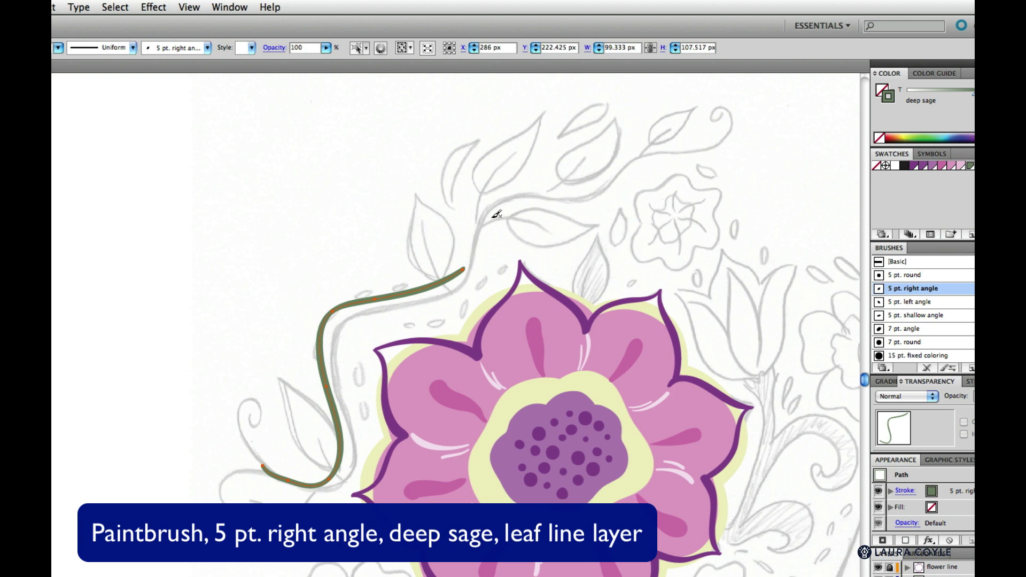
key(ctrl+z)
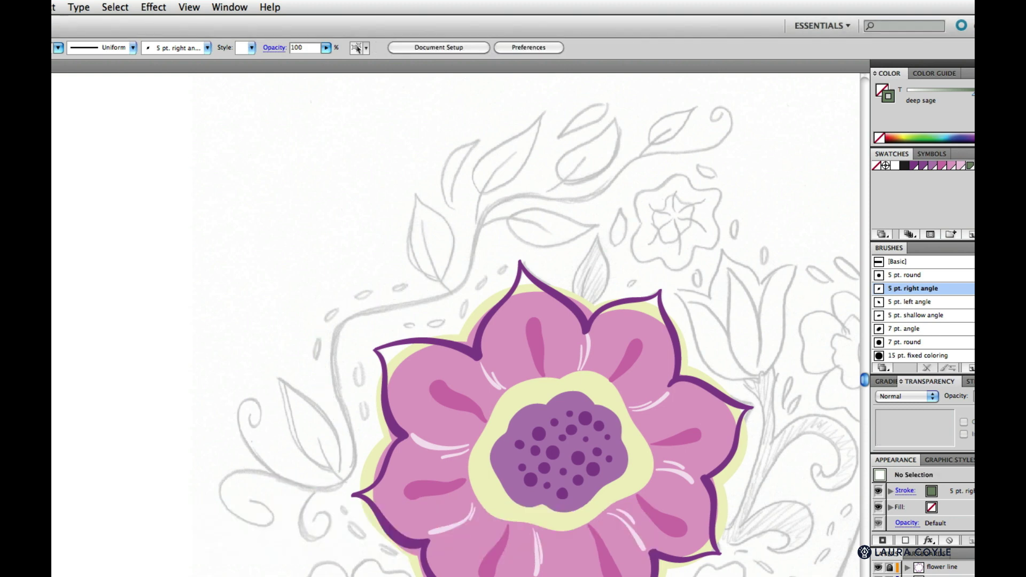
Step: Turn on Edit Selected Paths in the Paintbrush options
key(Return)
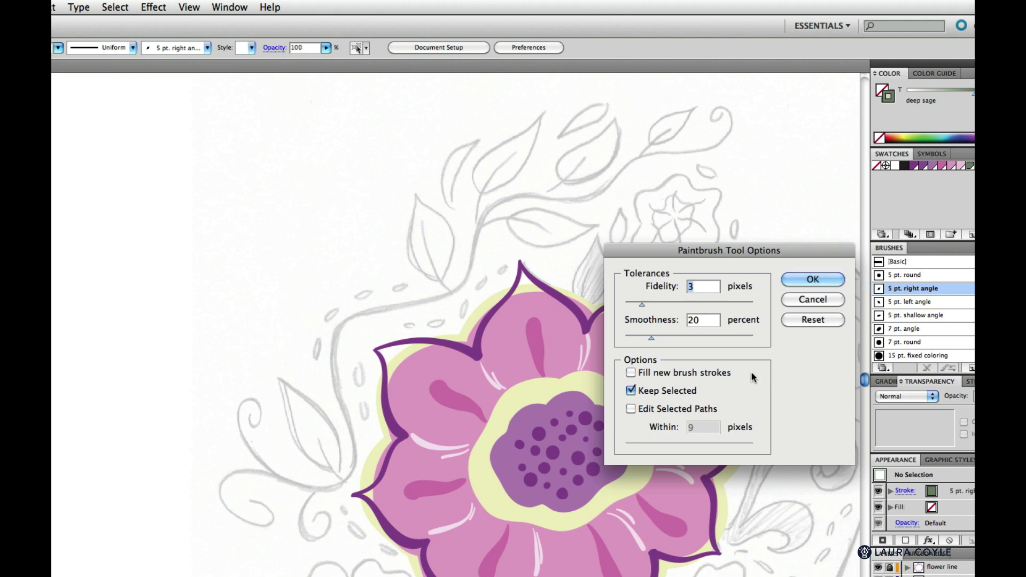
click(631, 408)
click(813, 279)
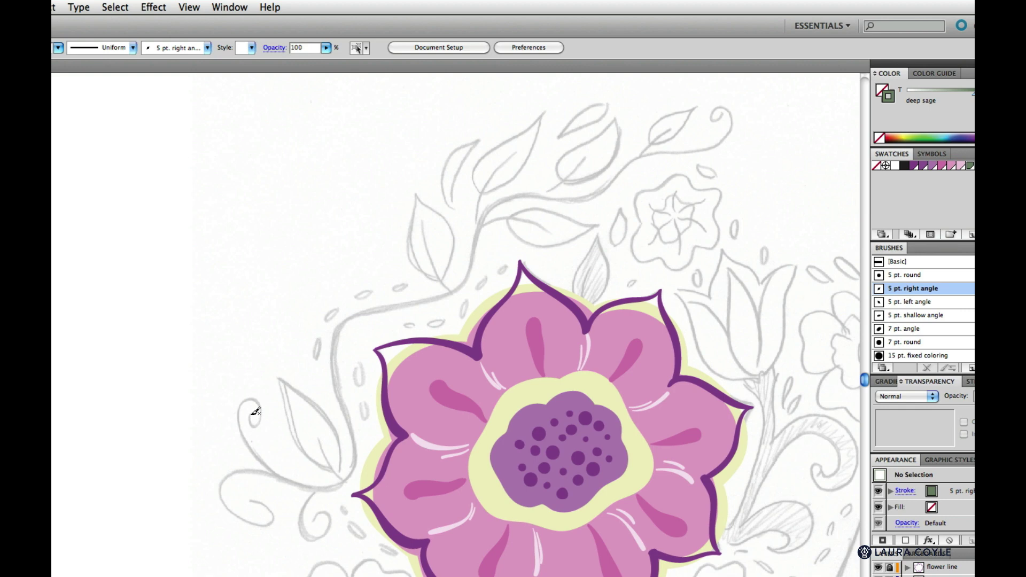
Step: Paint the vine as one extended path about 249 px wide, from the left curl over the flower to the upper right curl
mouse_move(252, 415)
mouse_down()
mouse_move(256, 425)
mouse_move(264, 410)
mouse_move(251, 394)
mouse_move(241, 429)
mouse_move(287, 472)
mouse_move(348, 479)
mouse_move(355, 428)
mouse_move(336, 333)
mouse_move(357, 315)
mouse_move(397, 306)
mouse_up()
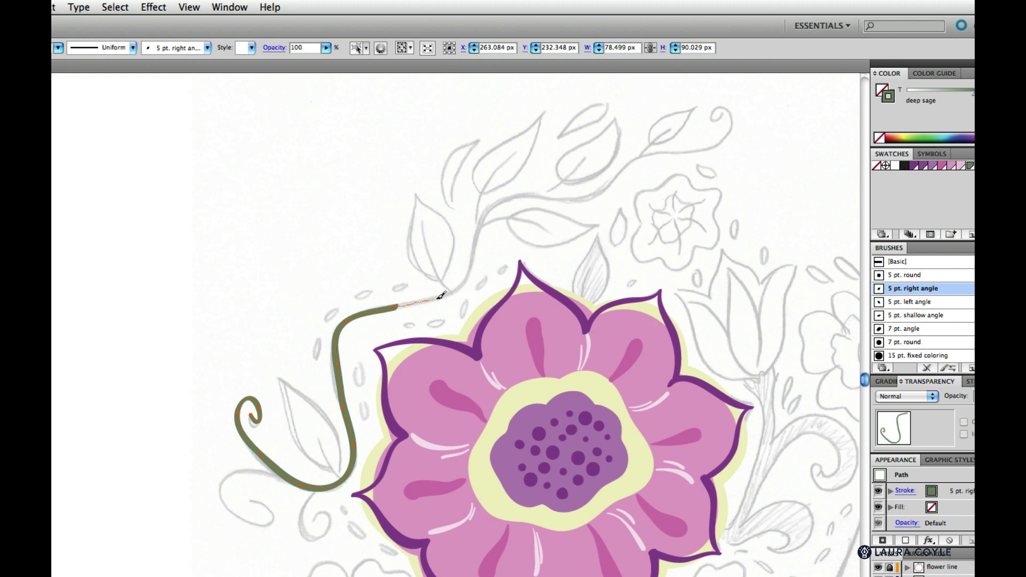
mouse_move(442, 295)
mouse_down()
mouse_move(466, 286)
mouse_move(500, 200)
mouse_move(569, 197)
mouse_up()
drag(622, 173, 621, 172)
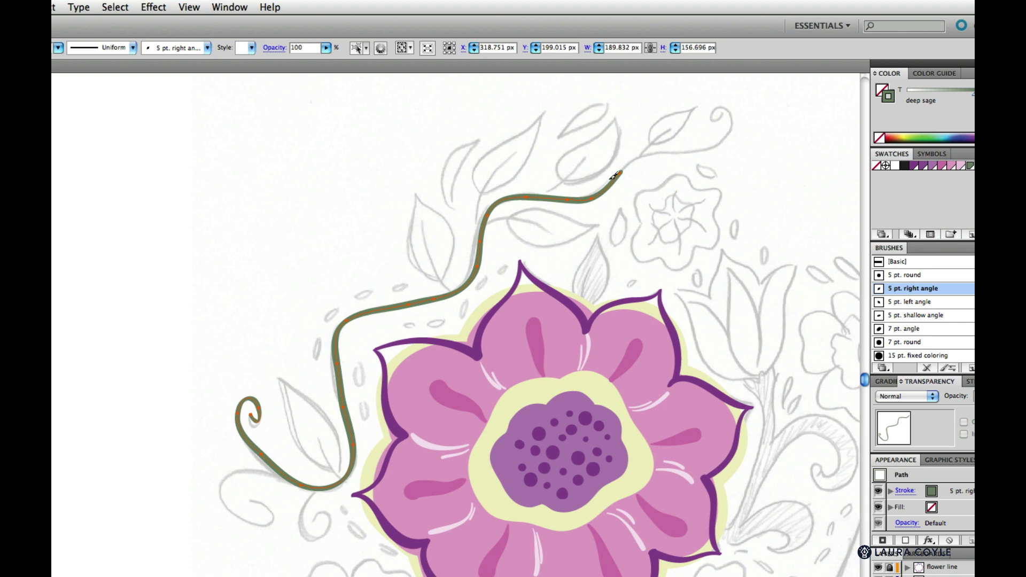
mouse_move(629, 165)
mouse_down()
mouse_move(663, 148)
mouse_move(720, 146)
mouse_move(738, 110)
mouse_move(709, 114)
mouse_move(723, 118)
mouse_up()
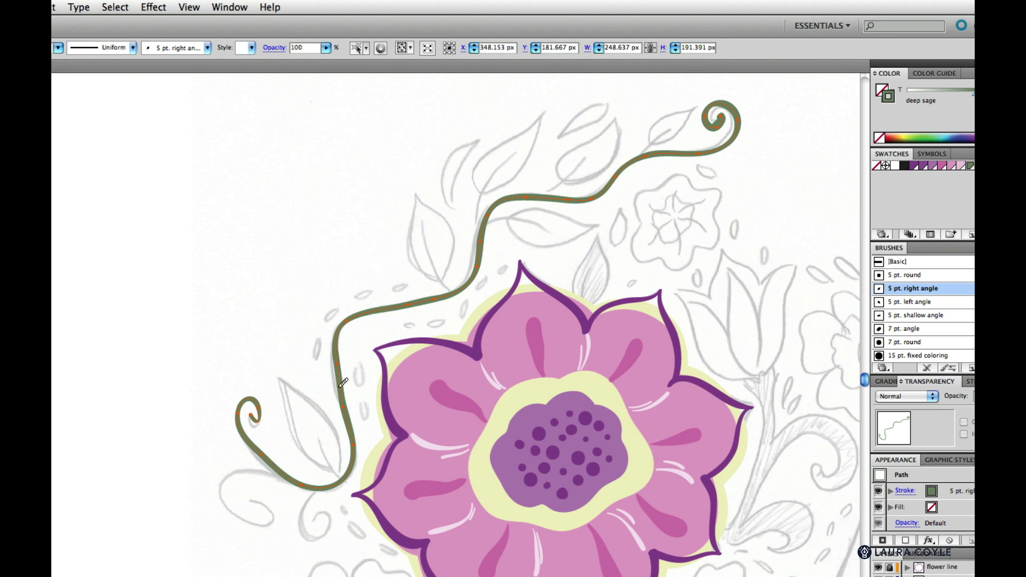
Step: Smooth the painted vine along its left side, the stretches above the flower, and the bend below the left curl
drag(338, 357, 355, 421)
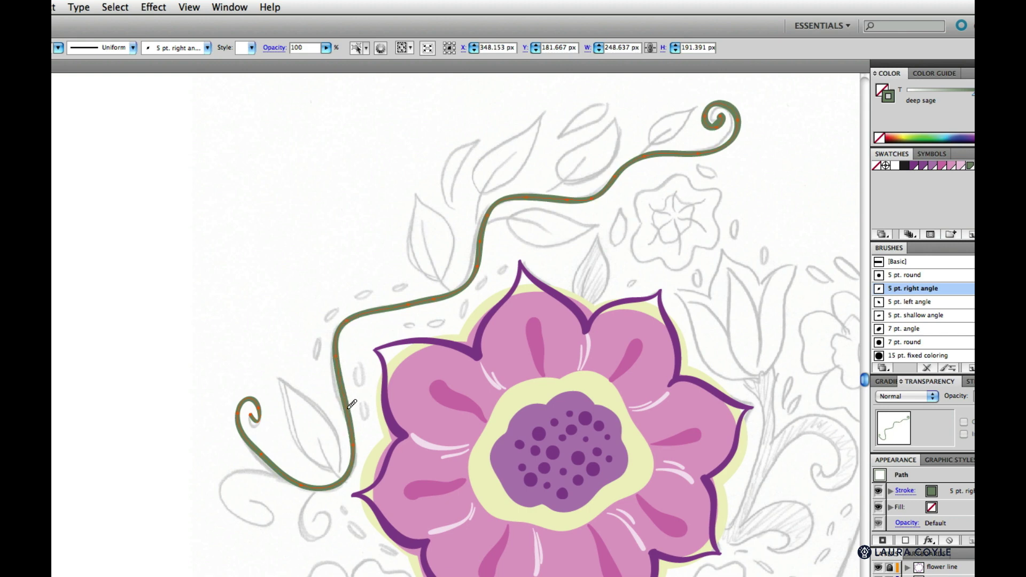
drag(380, 307, 450, 287)
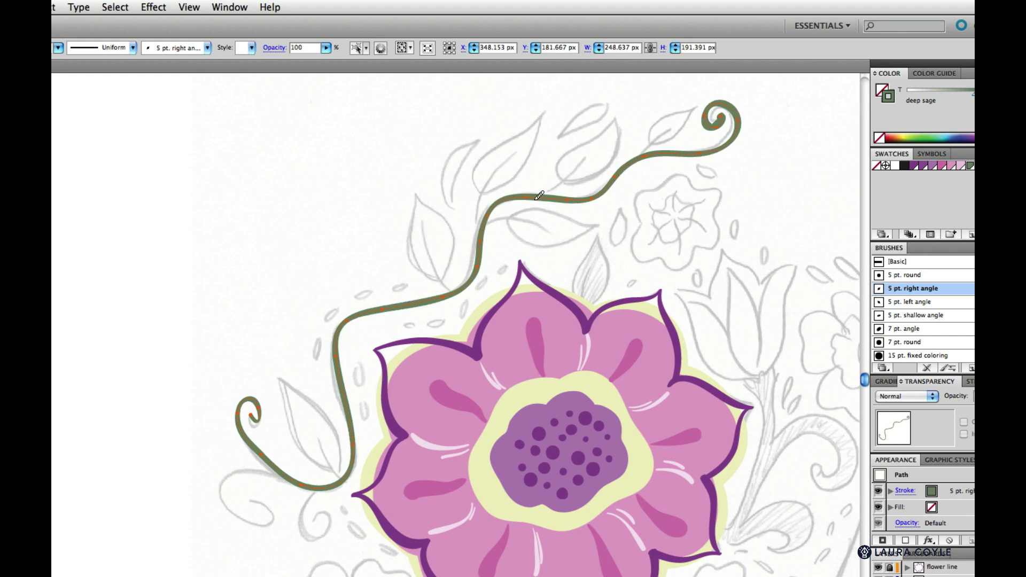
mouse_move(580, 193)
mouse_down()
mouse_move(669, 151)
mouse_move(740, 135)
mouse_up()
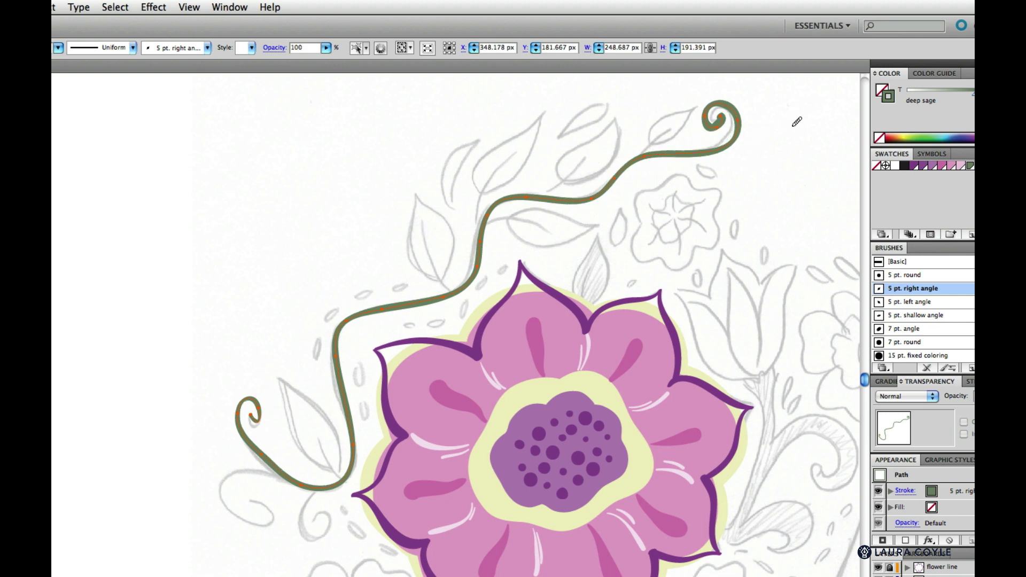
drag(255, 431, 279, 473)
drag(251, 437, 291, 474)
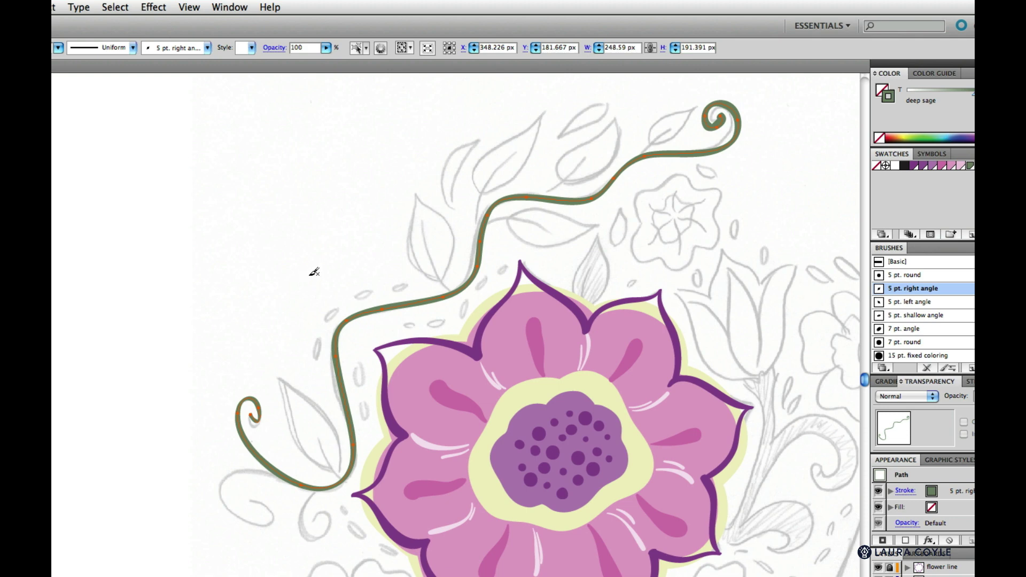
Step: Turn off Edit Selected Paths in the Paintbrush tool options
key(Return)
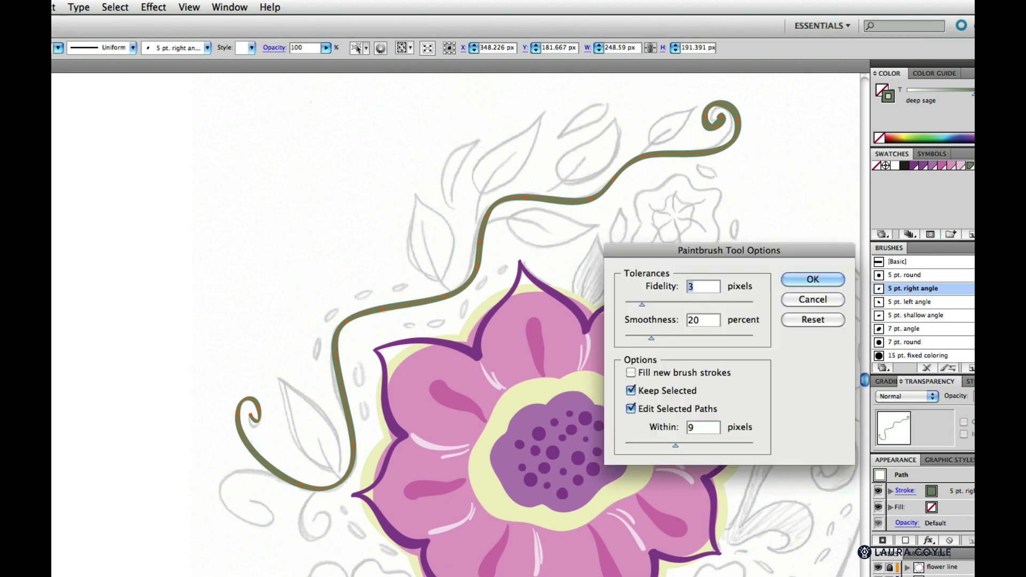
click(631, 409)
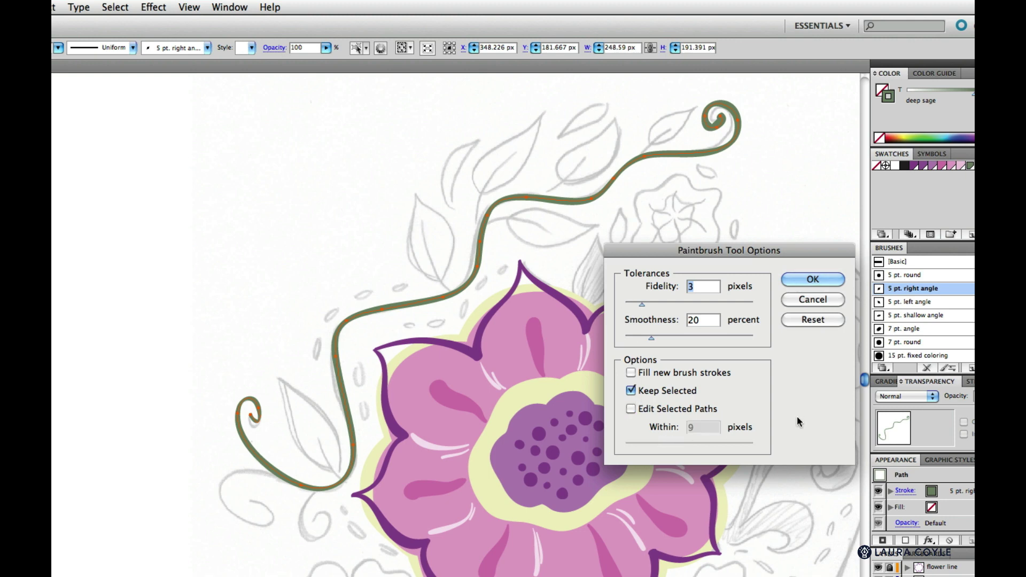
click(825, 278)
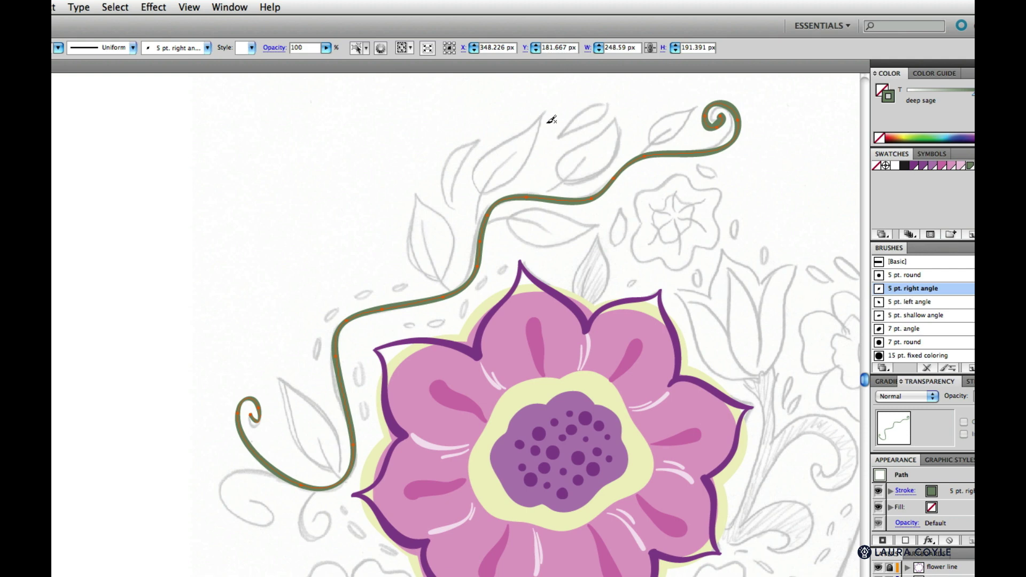
Step: Paint the upright leaf above the vine's upper bend with two outline strokes and a stemmed vein, and narrow its right outline to about 30 px
mouse_move(479, 191)
mouse_down()
mouse_move(474, 174)
mouse_move(541, 113)
mouse_up()
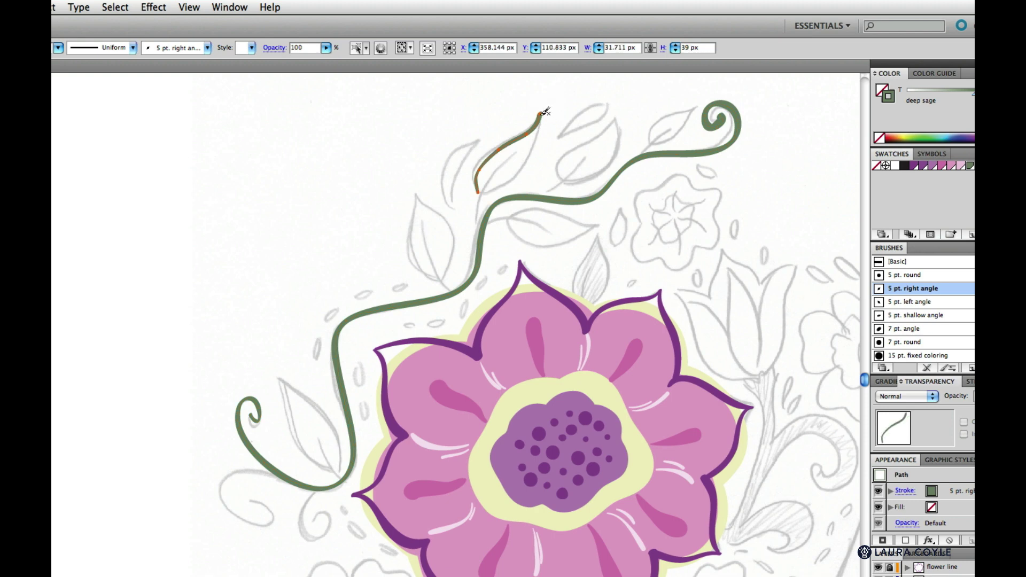
key(ctrl+z)
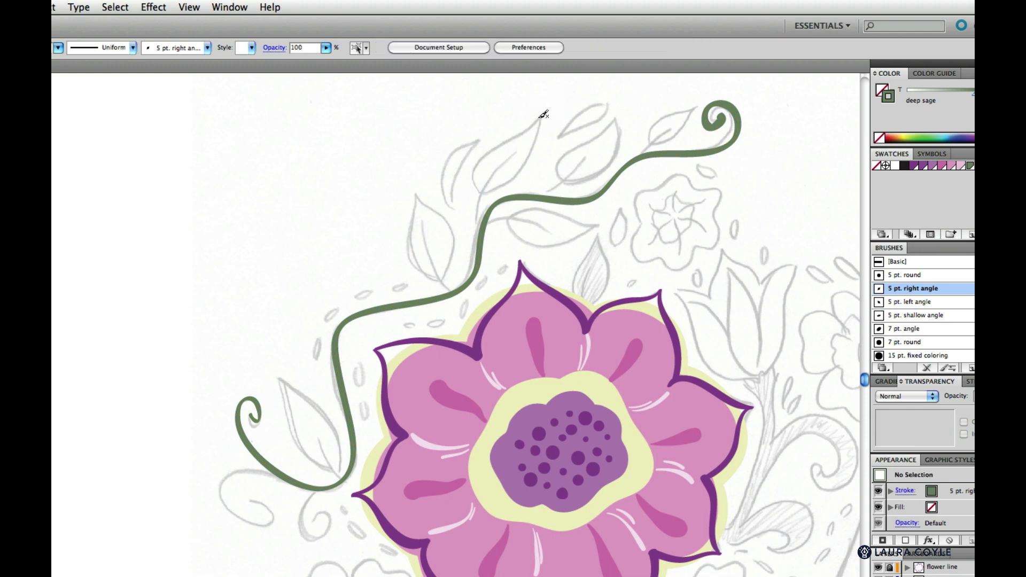
mouse_move(541, 111)
mouse_down()
mouse_move(494, 138)
mouse_move(473, 170)
mouse_move(478, 193)
mouse_up()
mouse_move(542, 111)
mouse_down()
mouse_move(532, 153)
mouse_move(475, 197)
mouse_up()
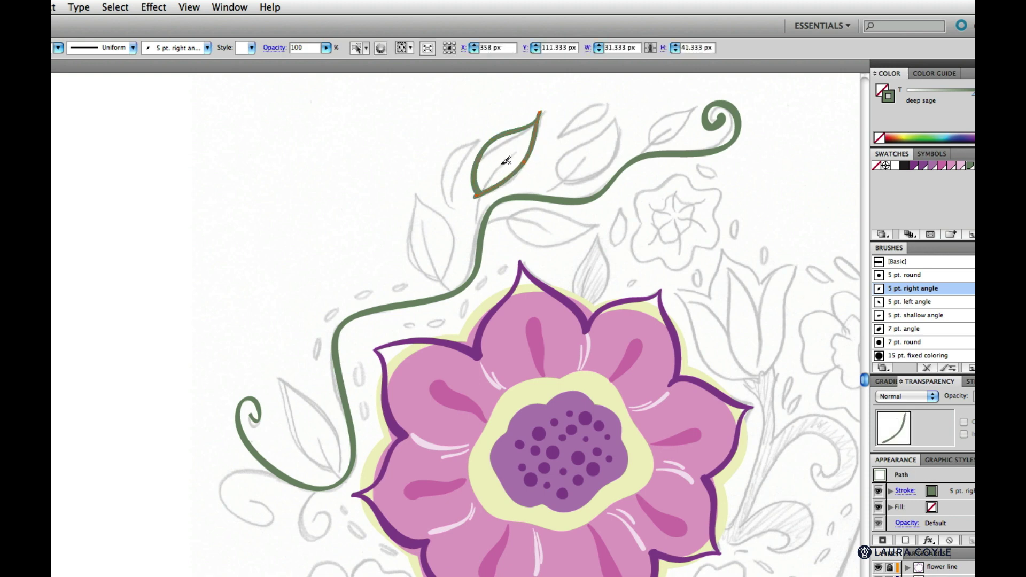
mouse_move(509, 156)
mouse_down()
mouse_move(484, 188)
mouse_move(479, 231)
mouse_up()
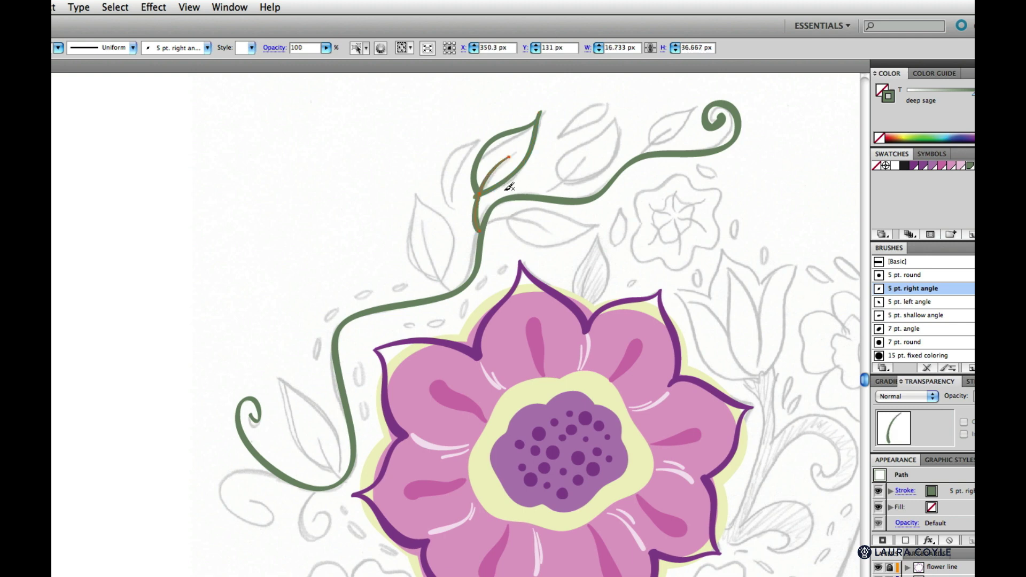
click(480, 177)
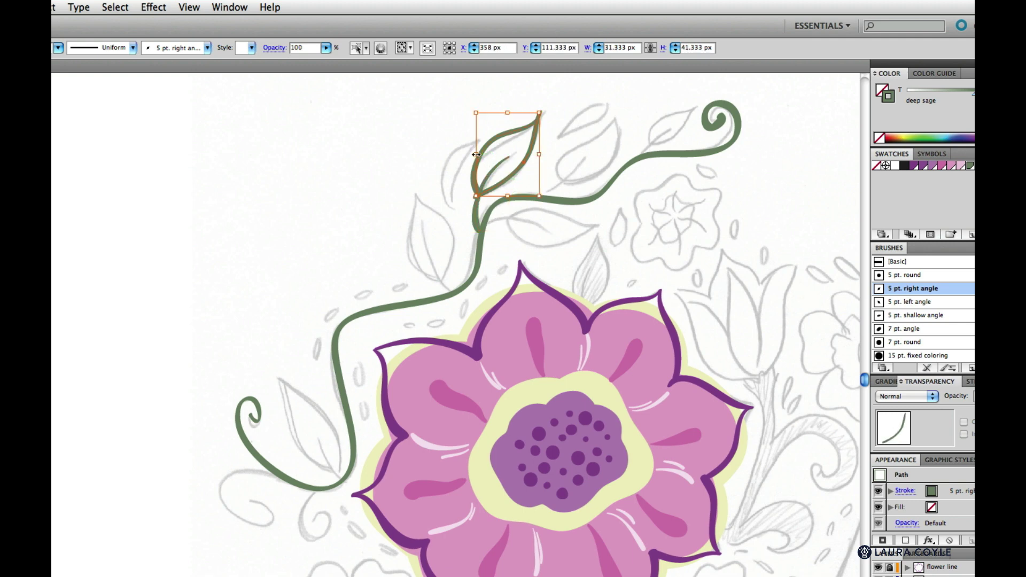
drag(476, 155, 479, 154)
key(b)
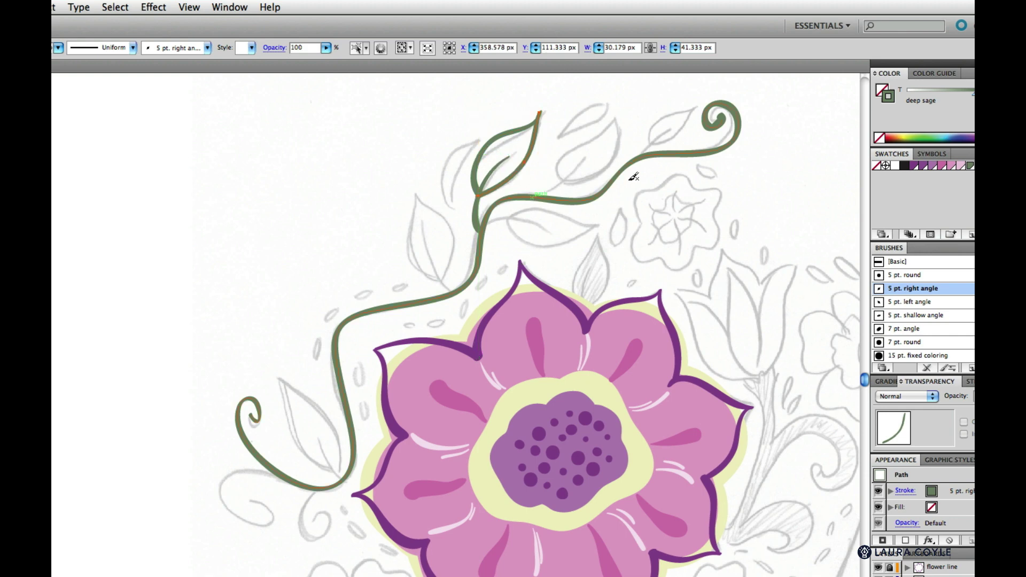
Step: Paint the middle leaf above the vine with outlines about 28 px wide and a center vein joining the vine
mouse_move(562, 180)
mouse_down()
mouse_move(559, 159)
mouse_move(620, 122)
mouse_move(606, 167)
mouse_move(561, 183)
mouse_up()
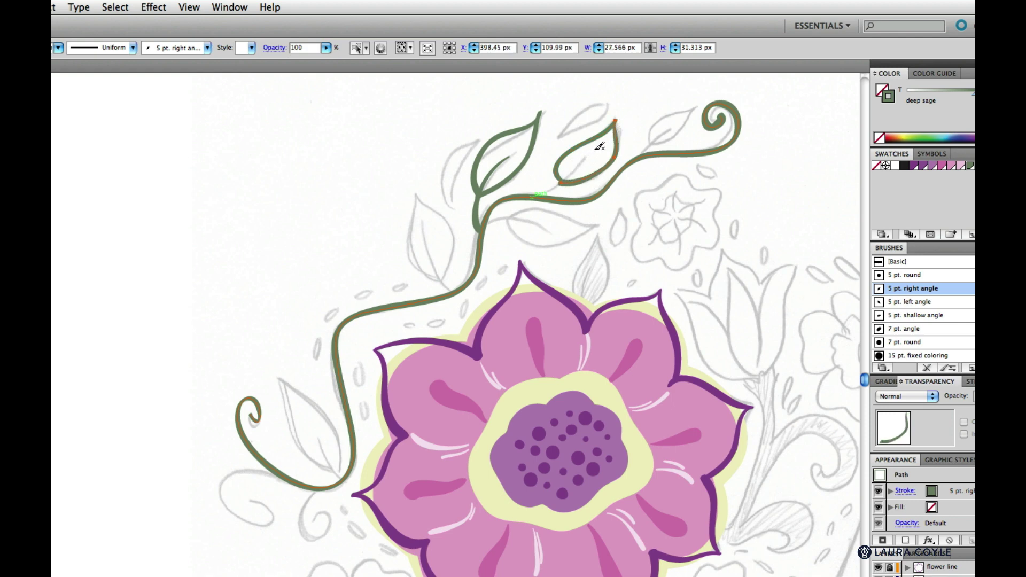
key(Delete)
mouse_move(618, 120)
mouse_down()
mouse_move(605, 161)
mouse_move(560, 183)
mouse_move(582, 160)
mouse_move(553, 187)
mouse_up()
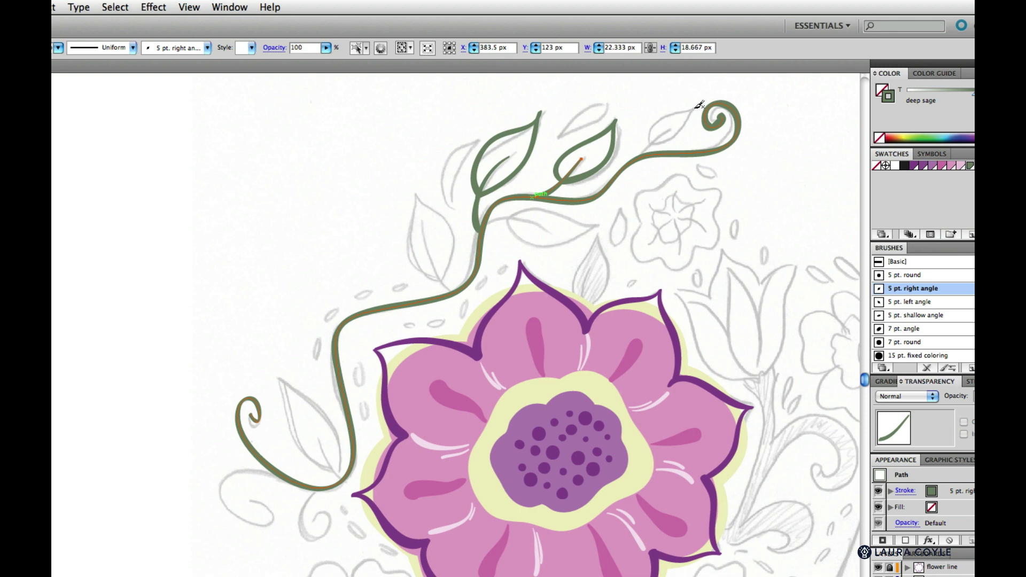
Step: Paint the small leaf beside the upper right curl, with a vein about 13 px wide, and nudge the vein slightly right
mouse_move(693, 108)
mouse_down()
mouse_move(670, 114)
mouse_move(653, 141)
mouse_up()
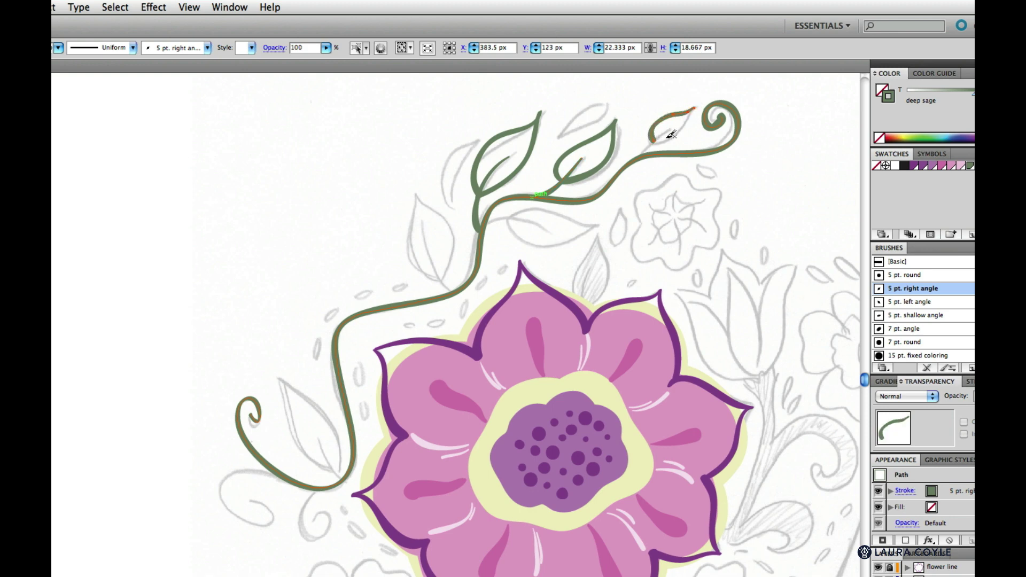
drag(693, 108, 645, 147)
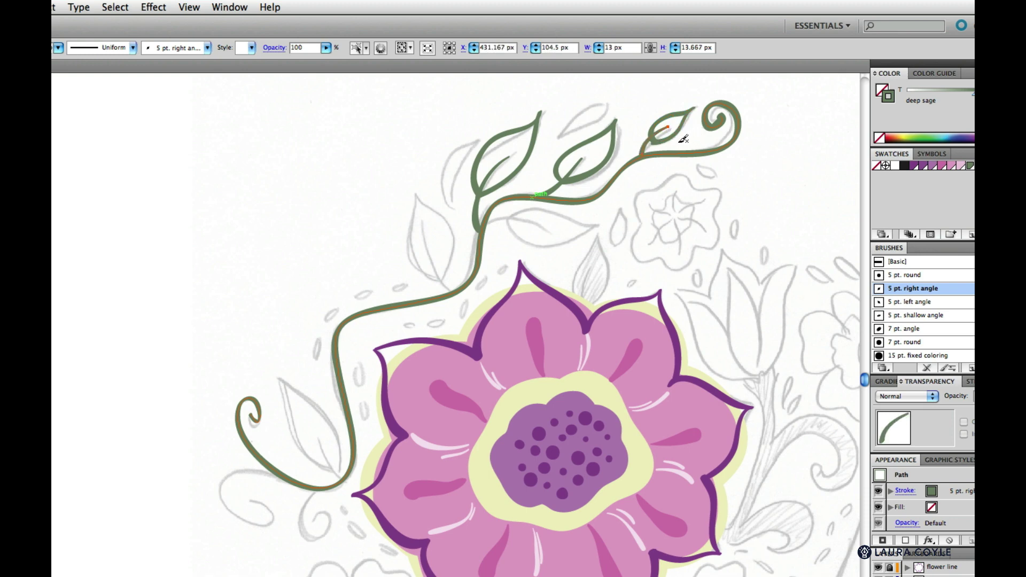
drag(648, 147, 650, 149)
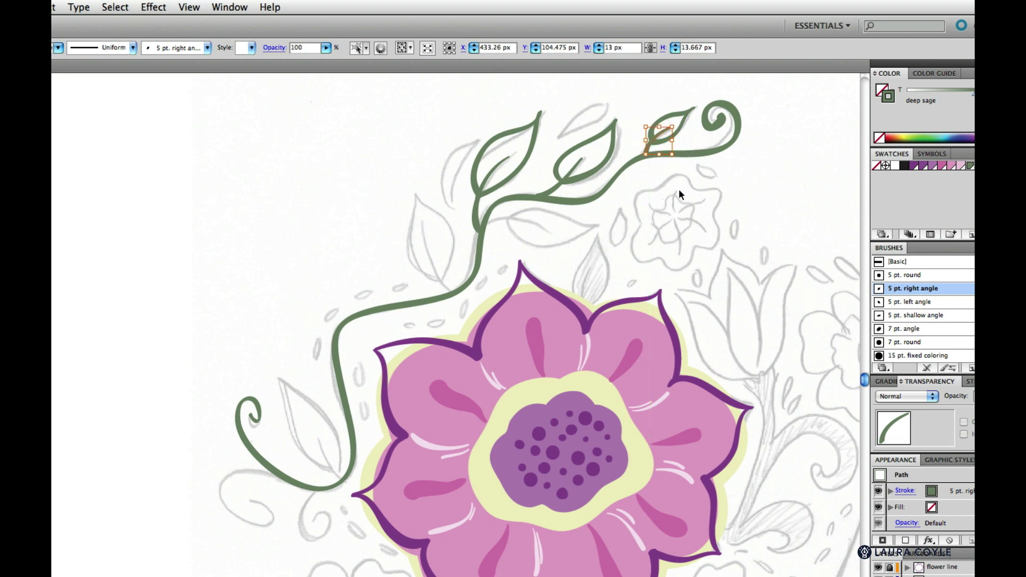
Step: Switch to the Wacom Tablet preferences, review the Grip Pen settings, and return to the Illustrator drawing
key(super+Tab)
key(super+Tab)
key(super+Tab)
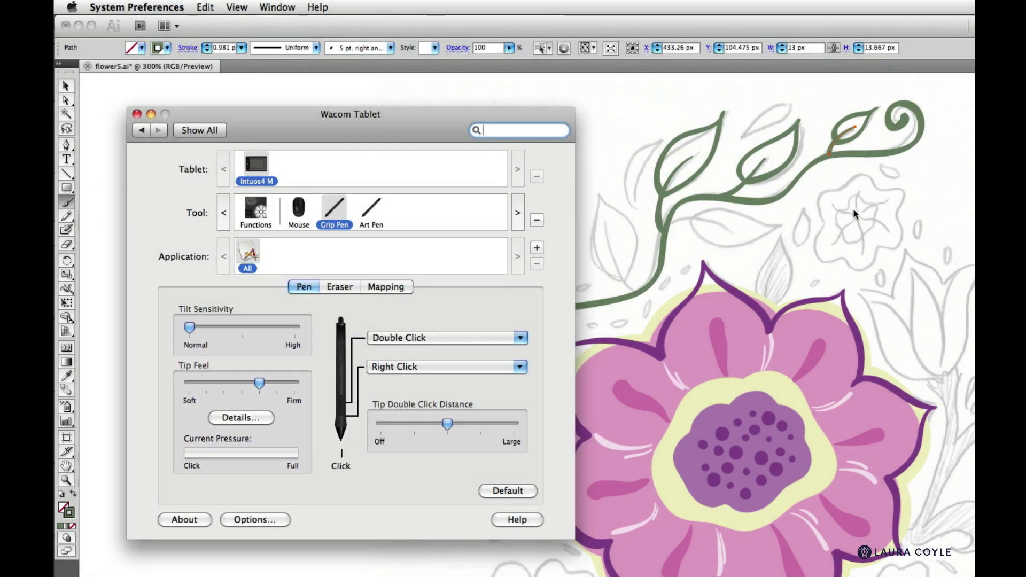
click(858, 208)
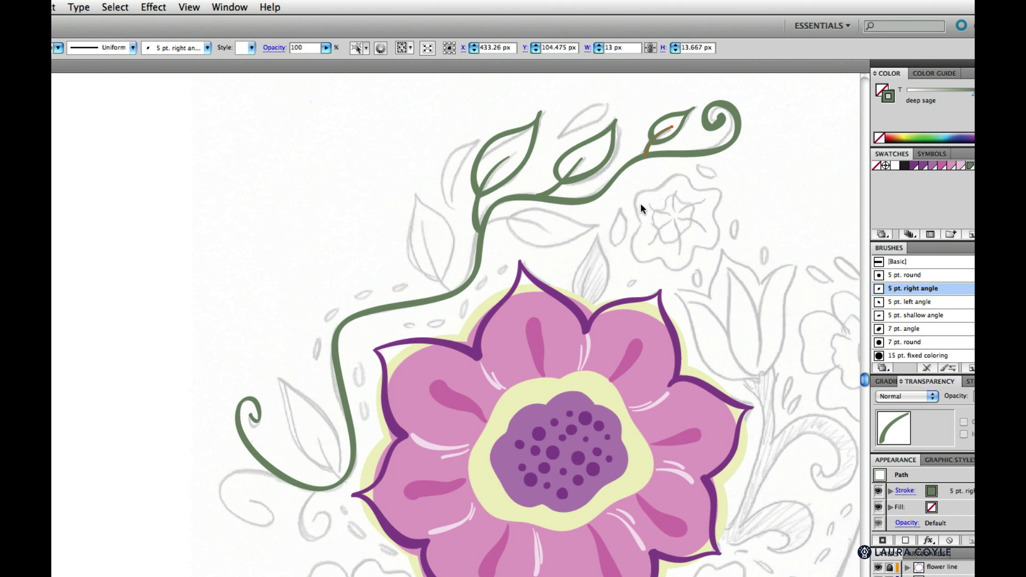
Step: Paint the sideways leaf under the vine's upper bend with the 5 pt. shallow angle brush, adding a vein about 32 px wide
click(916, 316)
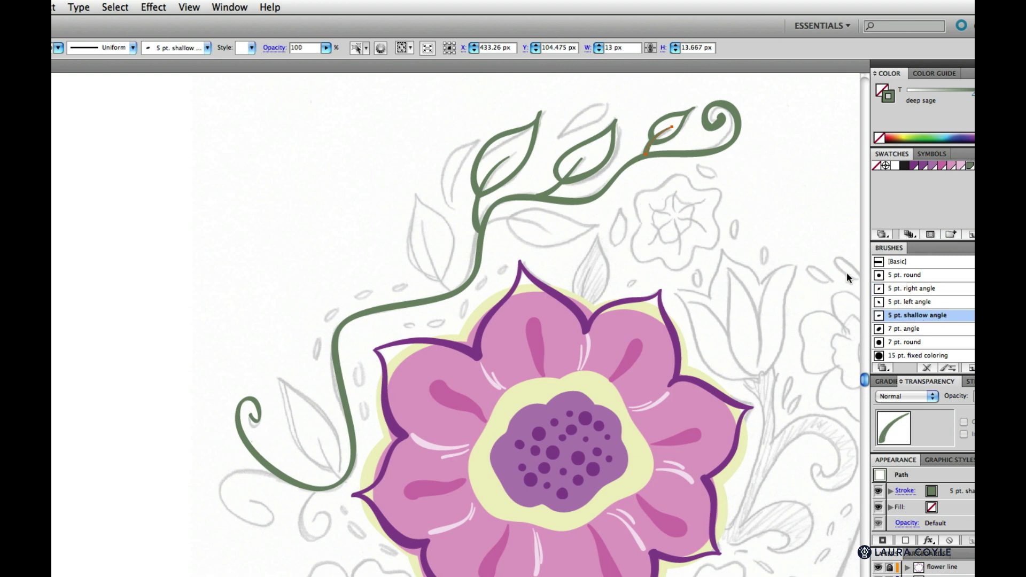
mouse_move(522, 211)
mouse_down()
mouse_move(600, 229)
mouse_move(547, 246)
mouse_move(508, 219)
mouse_move(538, 222)
mouse_move(514, 212)
mouse_move(483, 230)
mouse_up()
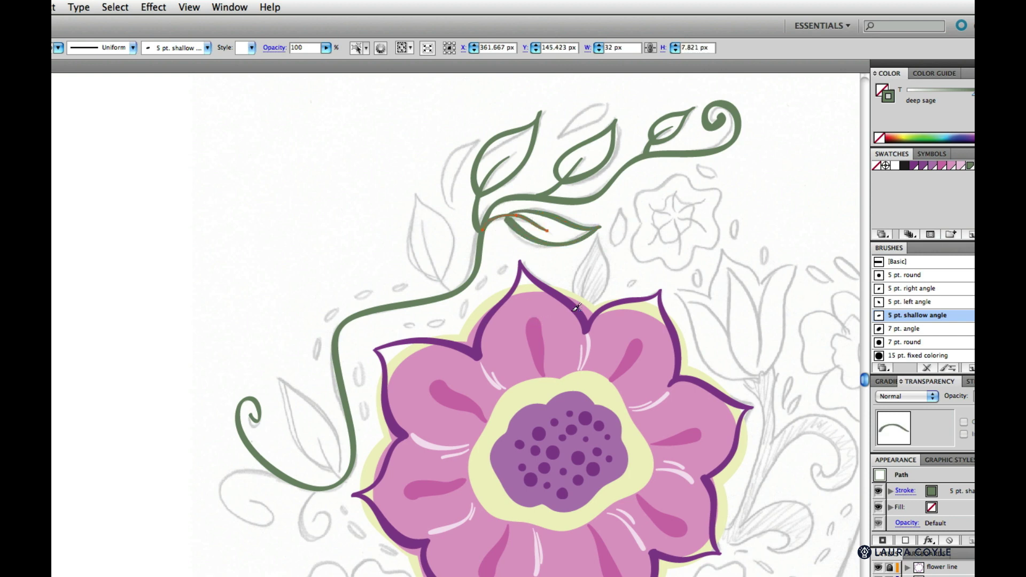
Step: Paint the two left-leaning leaves along the vine's left side, outlines and center veins, with the 5 pt. left angle brush
click(949, 302)
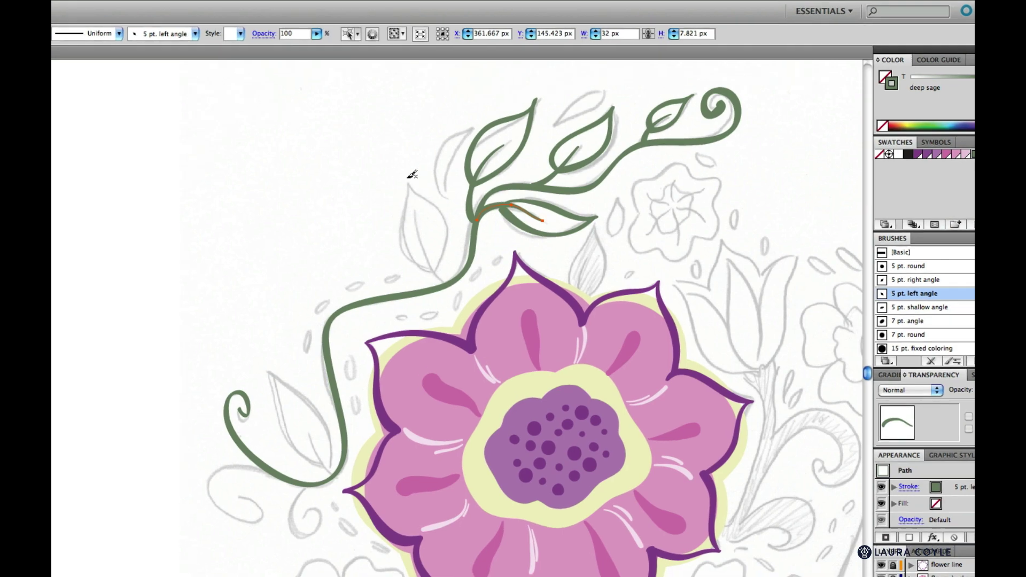
drag(412, 175, 437, 270)
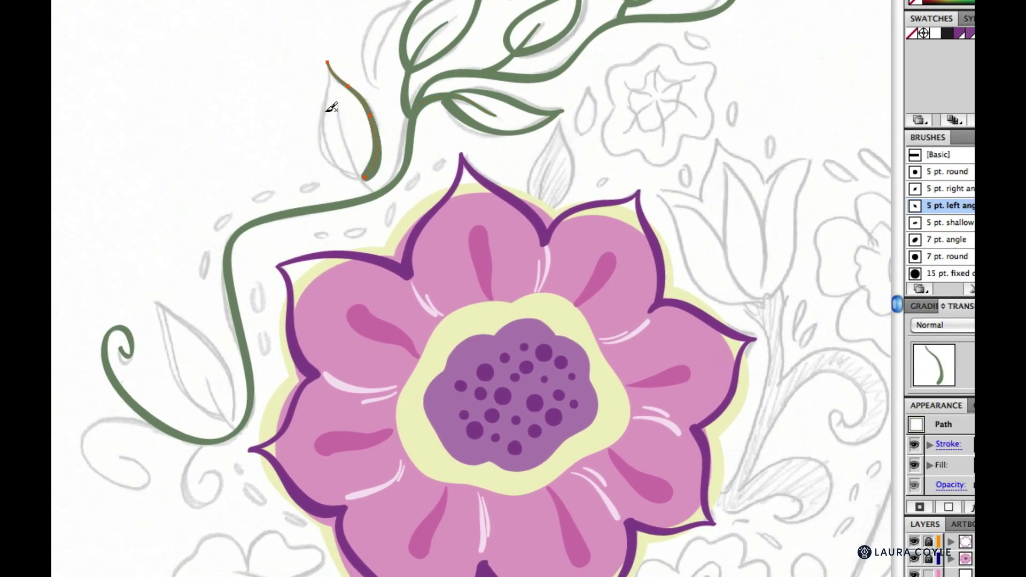
mouse_move(327, 60)
mouse_down()
mouse_move(324, 146)
mouse_move(367, 180)
mouse_up()
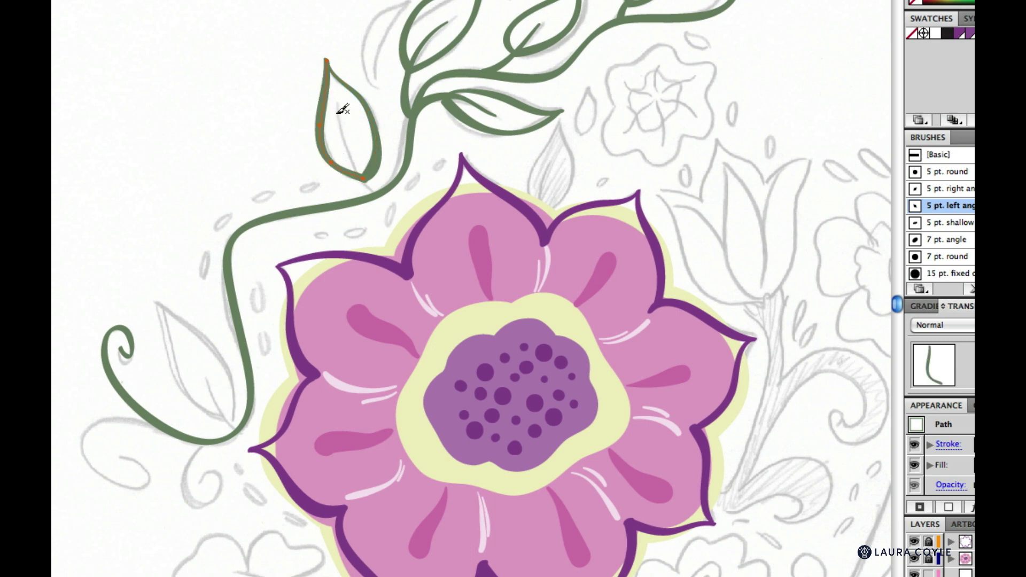
drag(338, 116, 374, 194)
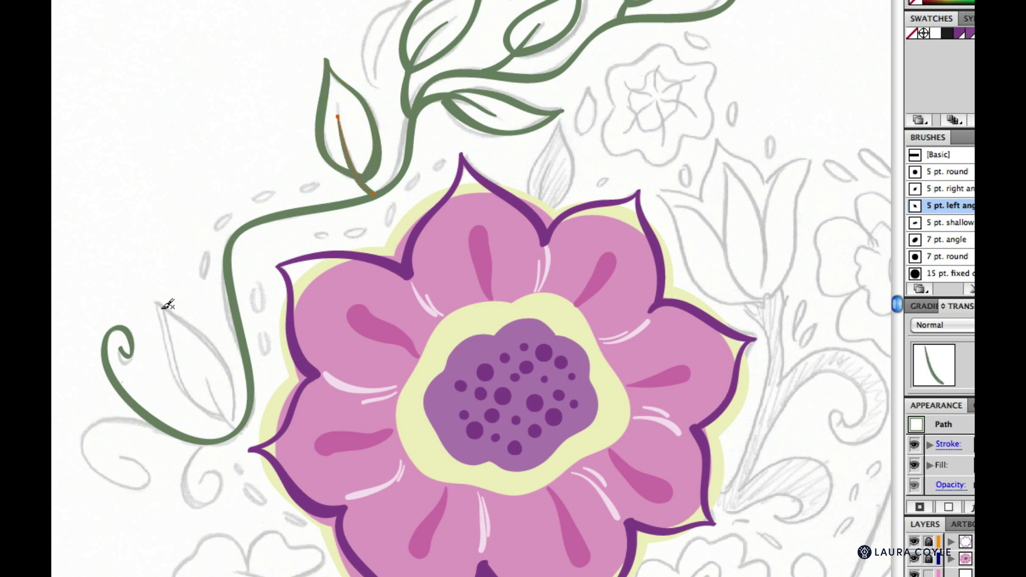
mouse_move(151, 300)
mouse_down()
mouse_move(188, 322)
mouse_move(223, 368)
mouse_move(233, 420)
mouse_up()
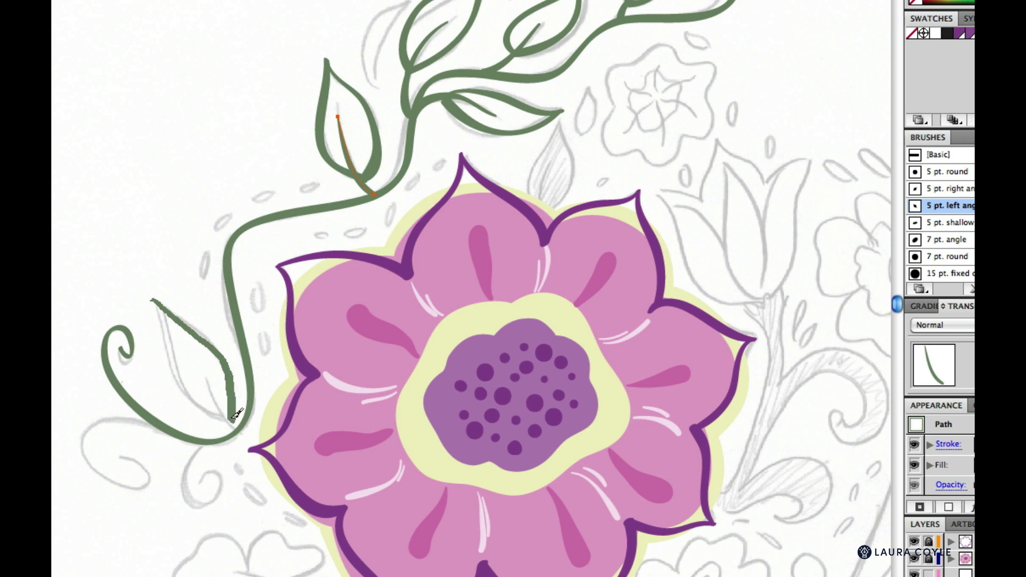
mouse_move(152, 300)
mouse_down()
mouse_move(179, 368)
mouse_move(232, 422)
mouse_up()
drag(204, 379, 236, 428)
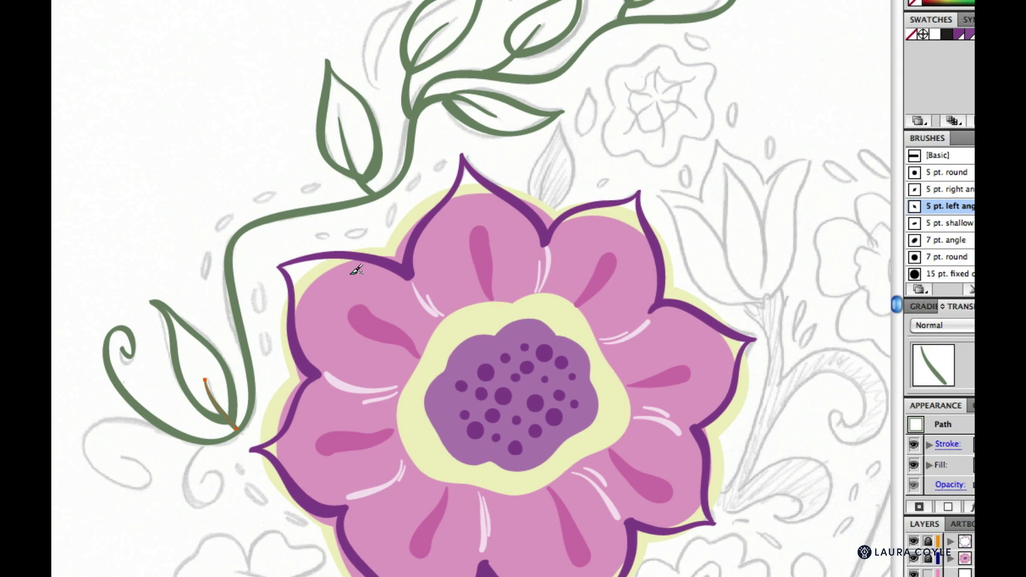
Step: Paint the two spiral tendrils below the vine's lower left end with the 5 pt. round brush
click(967, 174)
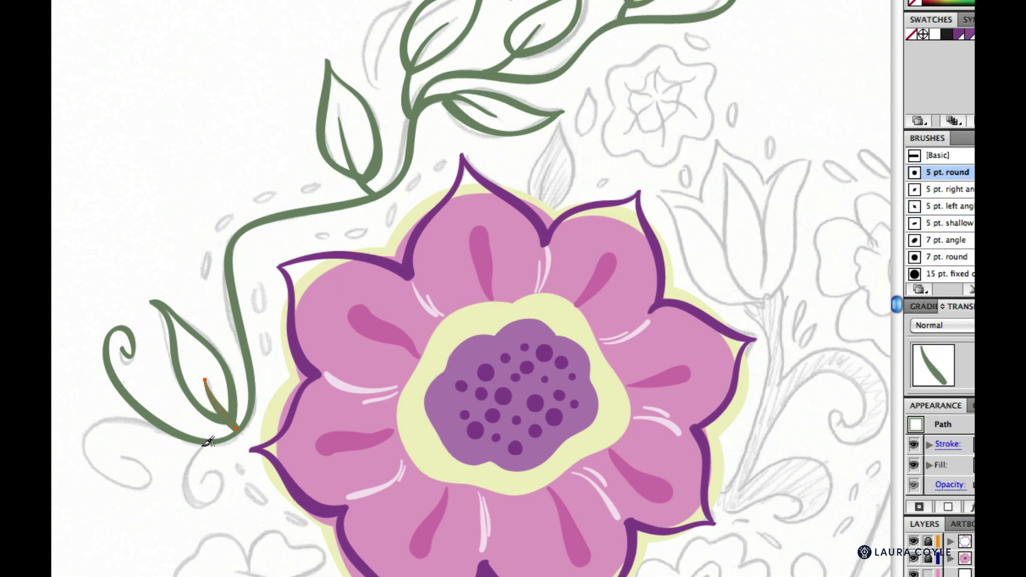
mouse_move(209, 441)
mouse_down()
mouse_move(192, 471)
mouse_move(197, 492)
mouse_move(215, 500)
mouse_move(232, 488)
mouse_move(210, 470)
mouse_up()
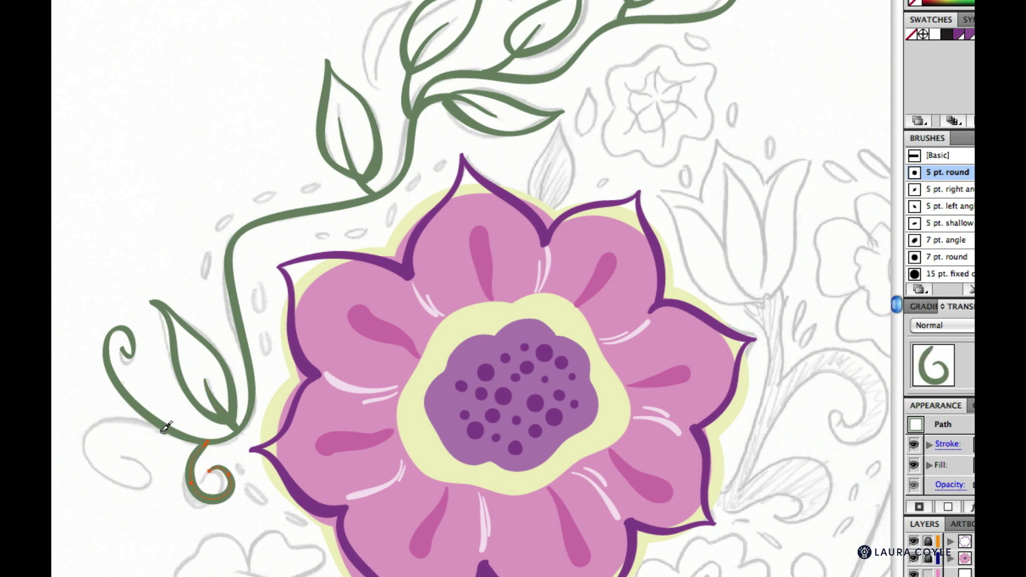
mouse_move(165, 427)
mouse_down()
mouse_move(104, 419)
mouse_move(88, 449)
mouse_move(115, 487)
mouse_move(142, 483)
mouse_move(124, 453)
mouse_up()
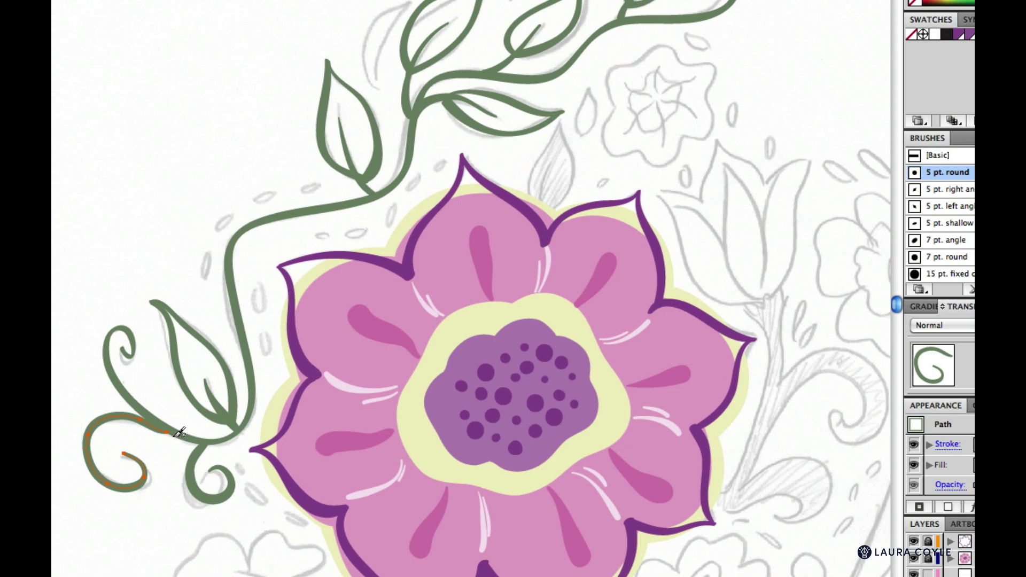
Step: Deselect the artwork and hide the sketch template to examine the inked vine, then show the template again
key(v)
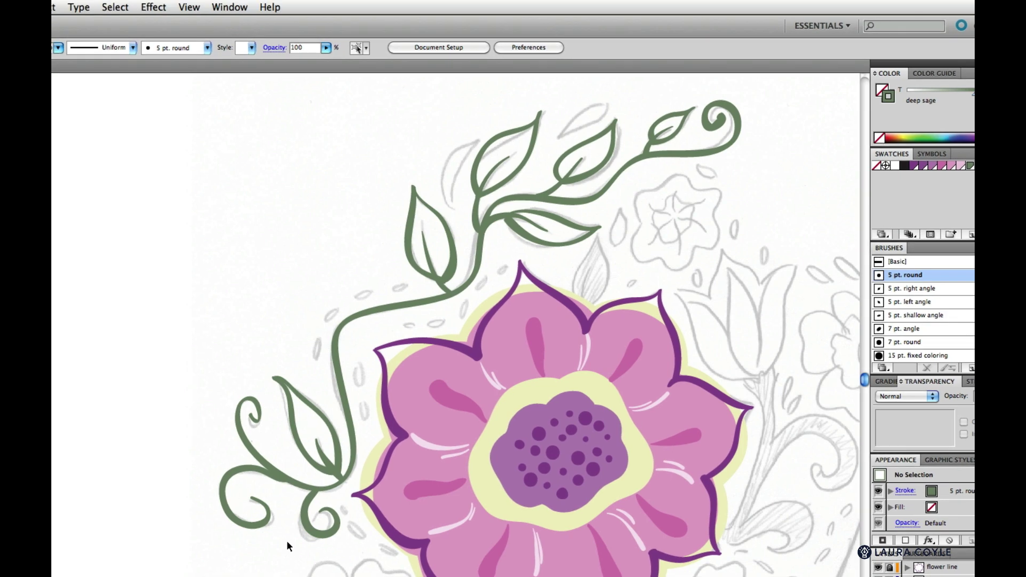
click(287, 541)
key(super+shift+w)
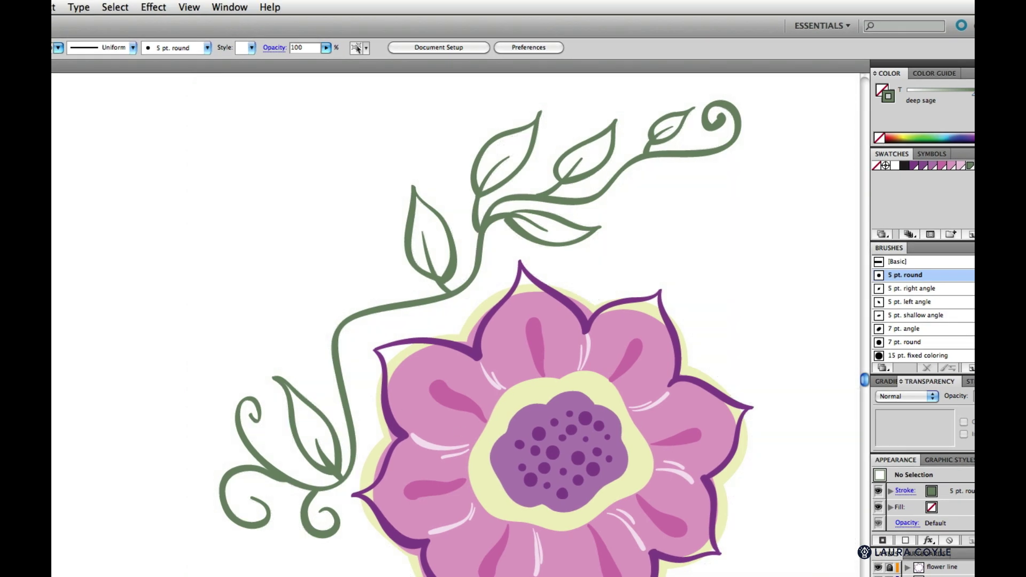
key(super+shift+w)
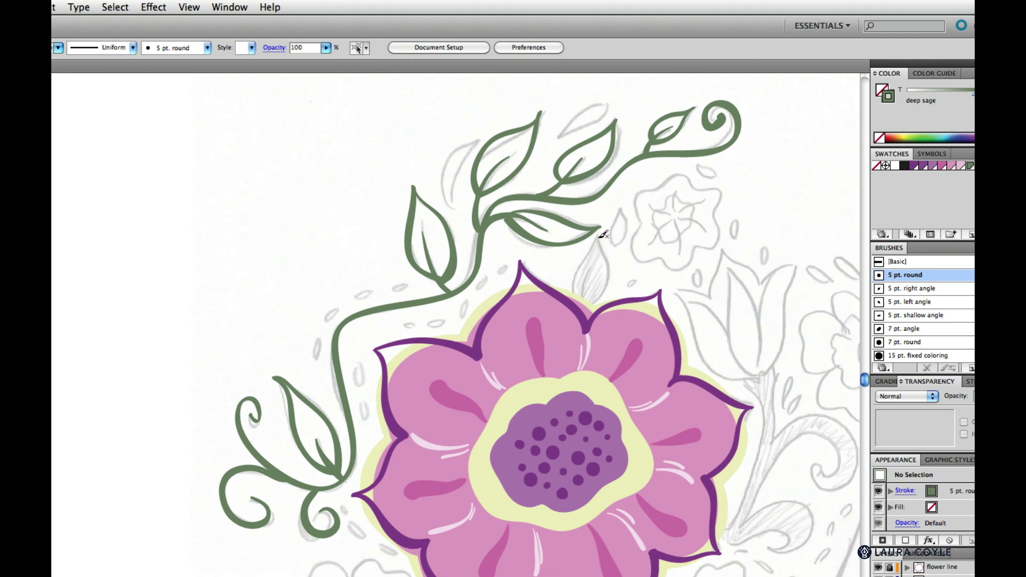
Step: Paint the leaf between the flower's upper petals with the 5 pt. round brush and the left leaf beneath the flower with 5 pt. right angle
drag(588, 270, 580, 310)
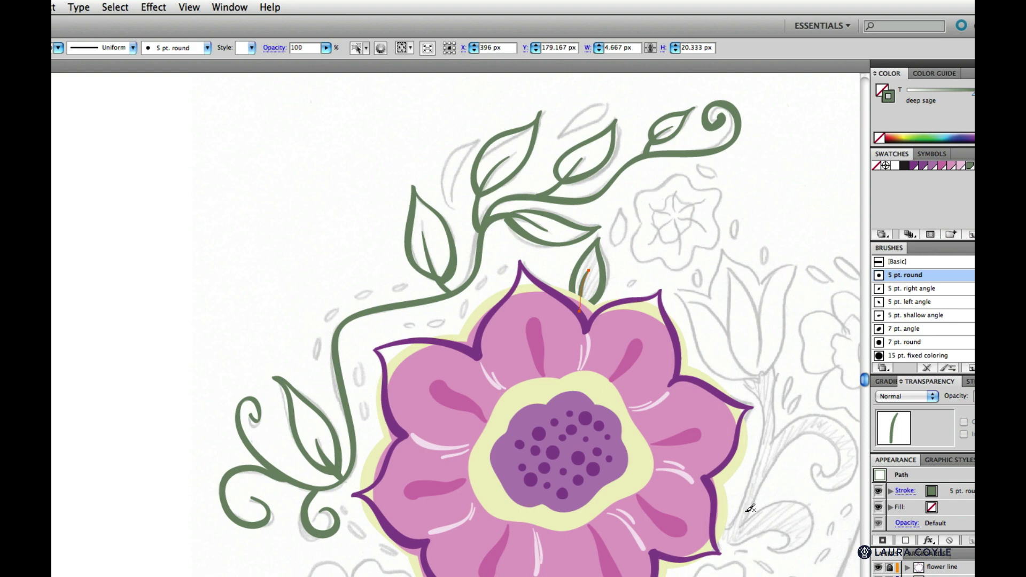
scroll(475, 411, down, 8)
scroll(475, 412, right, 3)
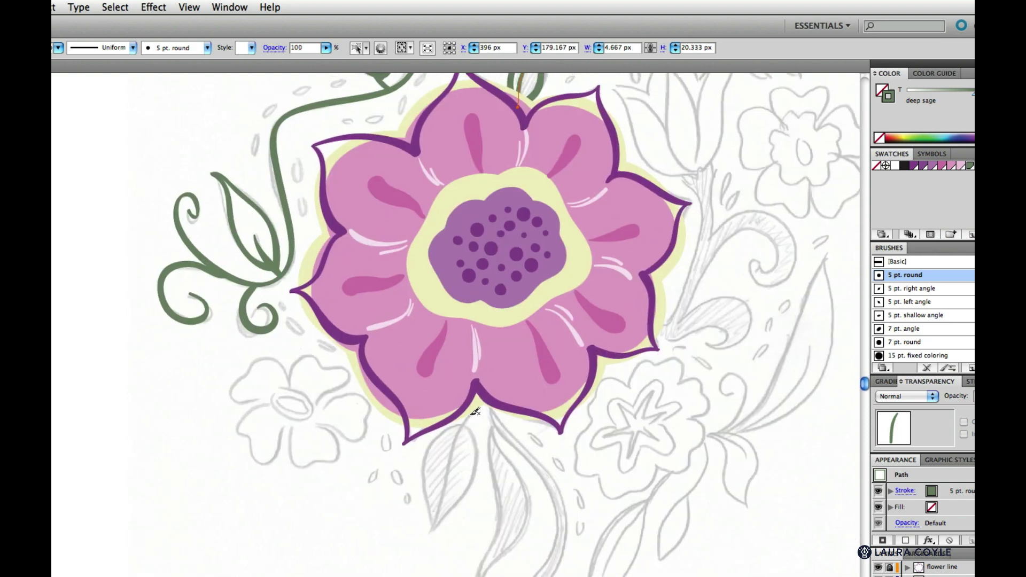
mouse_move(470, 412)
mouse_down()
mouse_move(454, 447)
mouse_move(474, 471)
mouse_move(461, 427)
mouse_up()
key(super+shift+a)
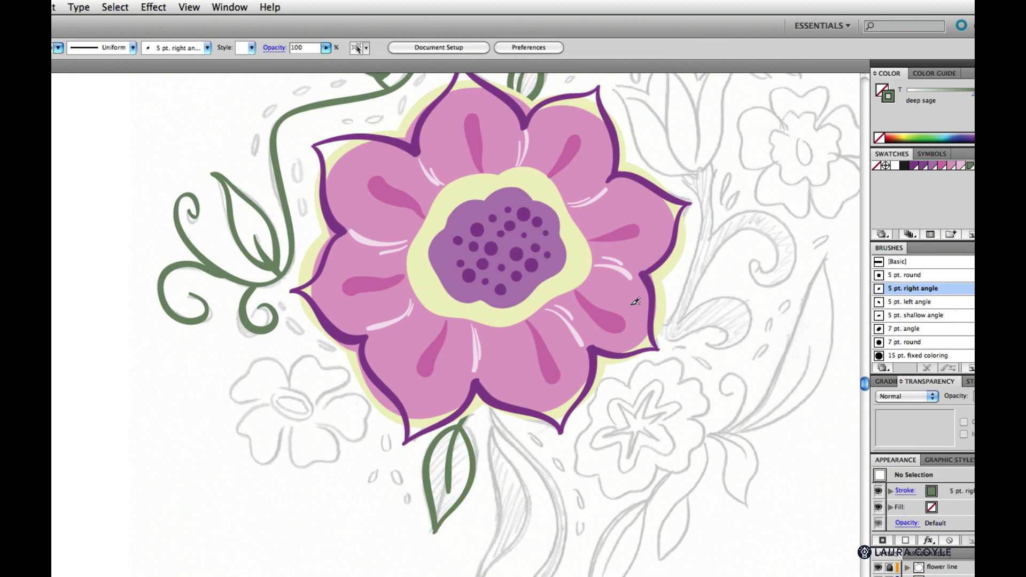
Step: Paint the long curved leaf and stem beneath the flower and outline the slender leaf below the lower right small flower, using 5 pt. right angle
mouse_move(492, 445)
mouse_down()
mouse_move(502, 489)
mouse_move(567, 575)
mouse_up()
drag(675, 472, 603, 568)
key(ctrl+z)
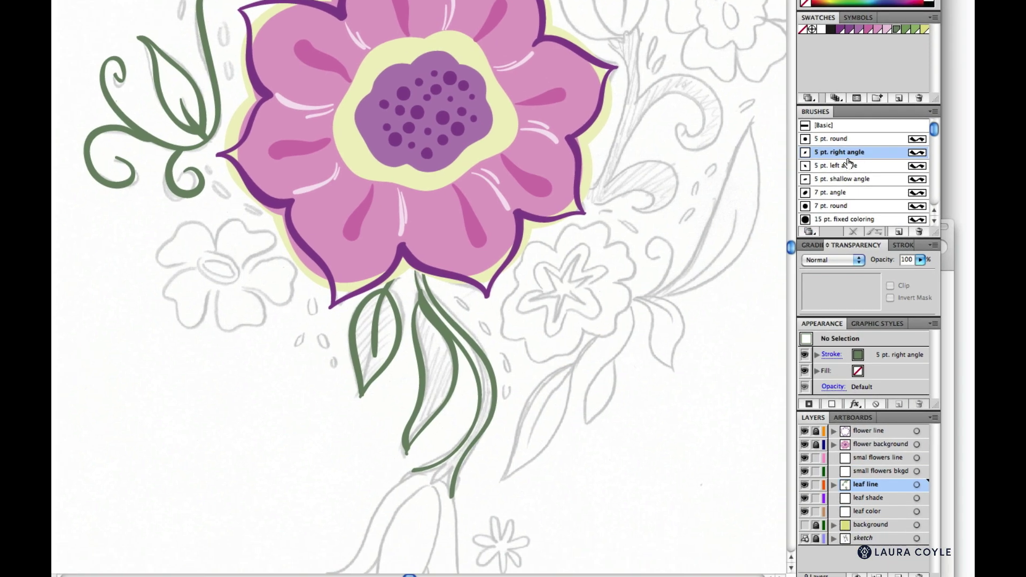
key(ctrl+shift+z)
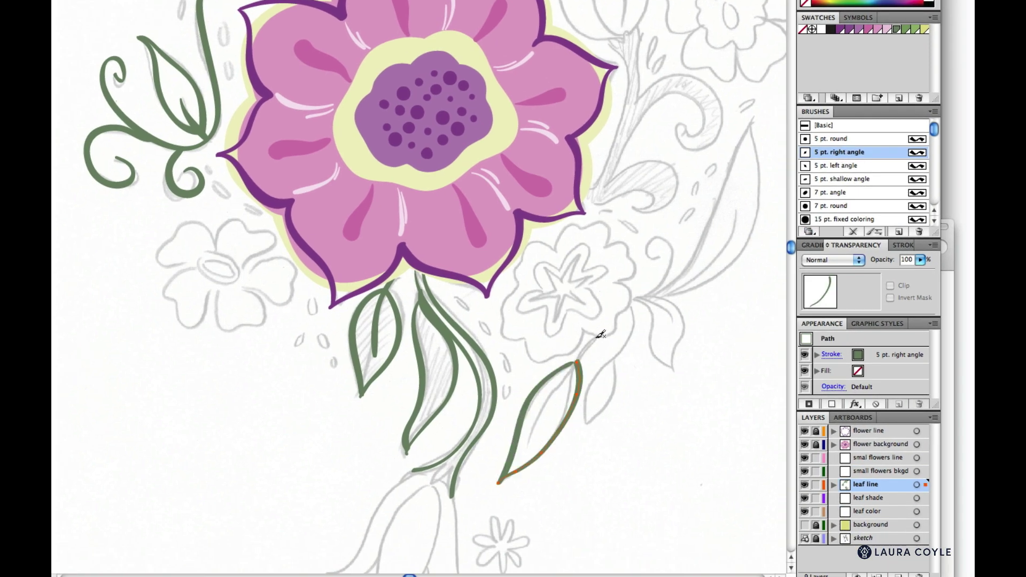
Step: Paint the small lower right leaf, the long right leaf with its tendril, the curled stems and the tulip stem's right edge with 5 pt. right angle
drag(596, 337, 534, 428)
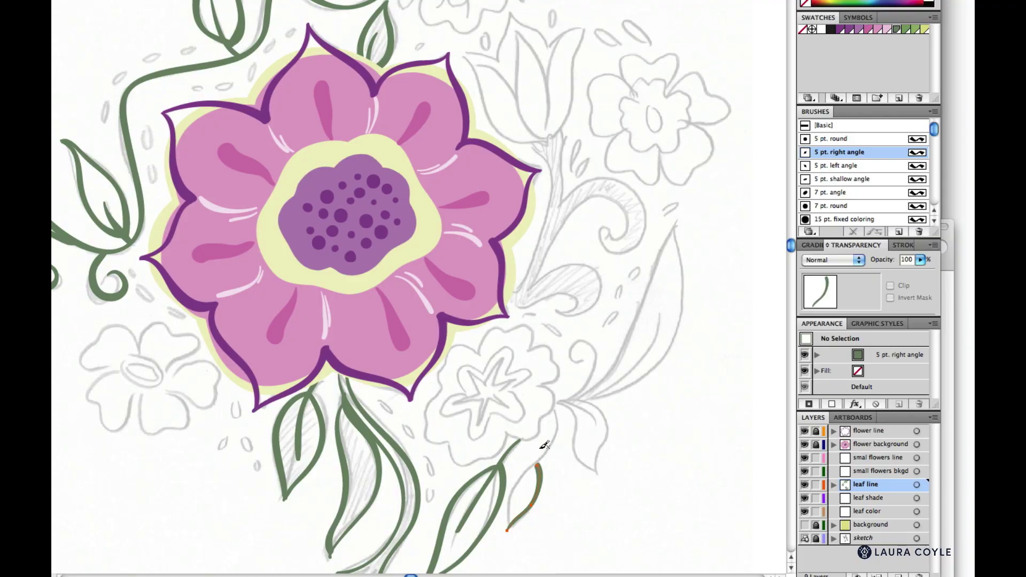
mouse_move(512, 528)
mouse_down()
mouse_move(554, 435)
mouse_move(560, 399)
mouse_move(594, 400)
mouse_move(600, 413)
mouse_move(597, 467)
mouse_up()
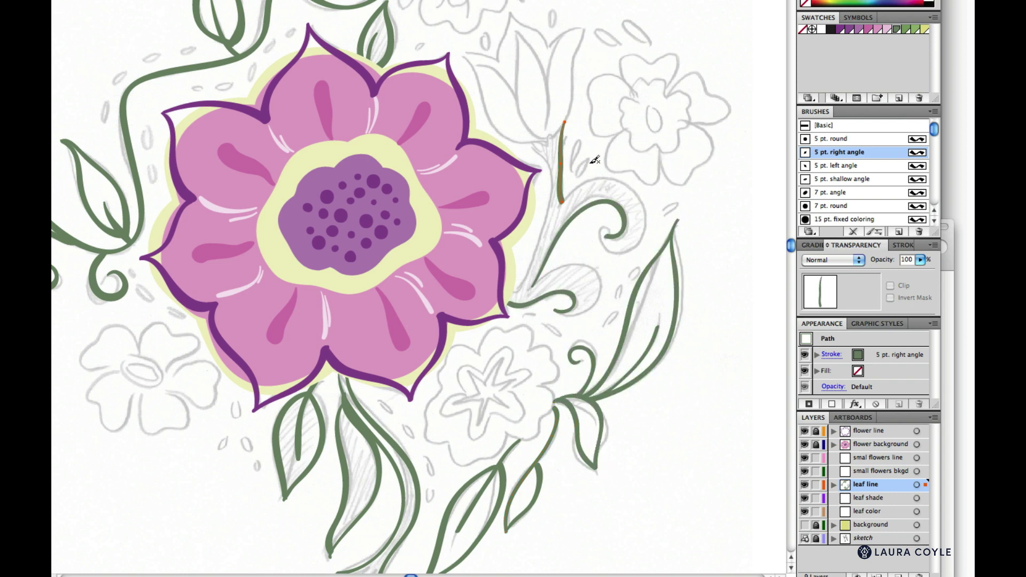
Step: Adjust the lower end of the tulip stem's right edge stroke to remove its hook, and deselect the artwork
key(v)
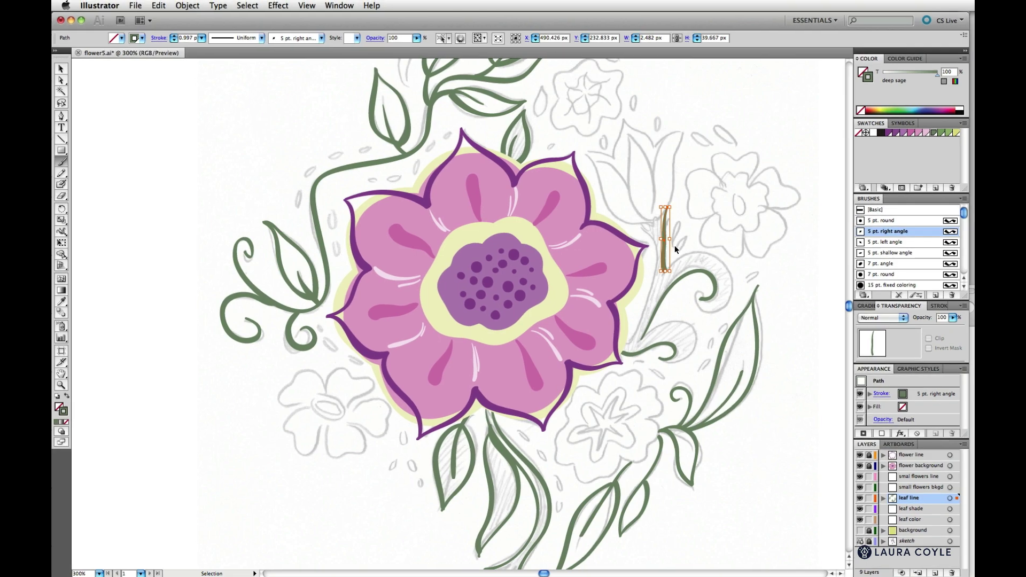
key(n)
click(61, 79)
click(61, 171)
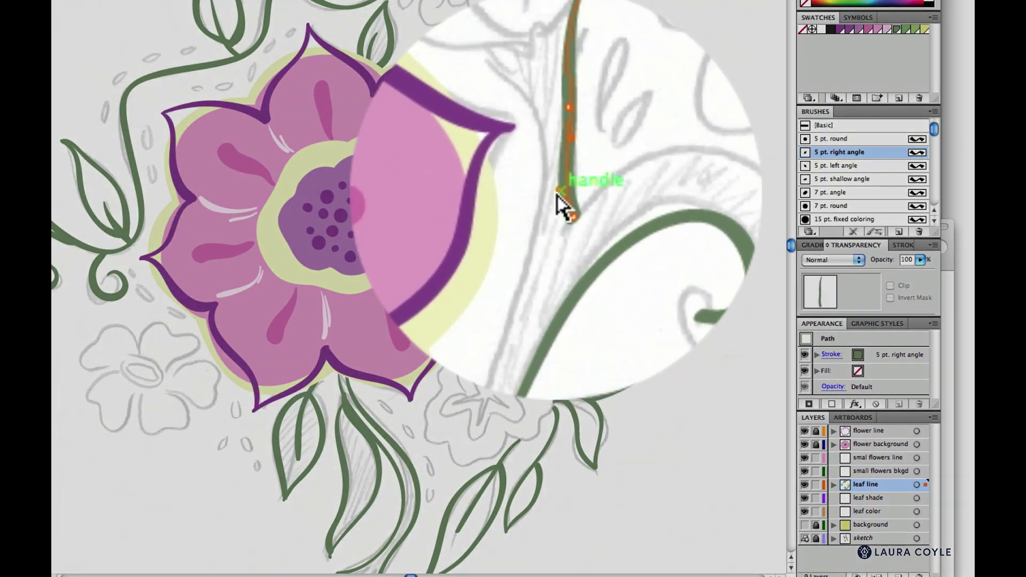
click(559, 189)
drag(561, 187, 563, 177)
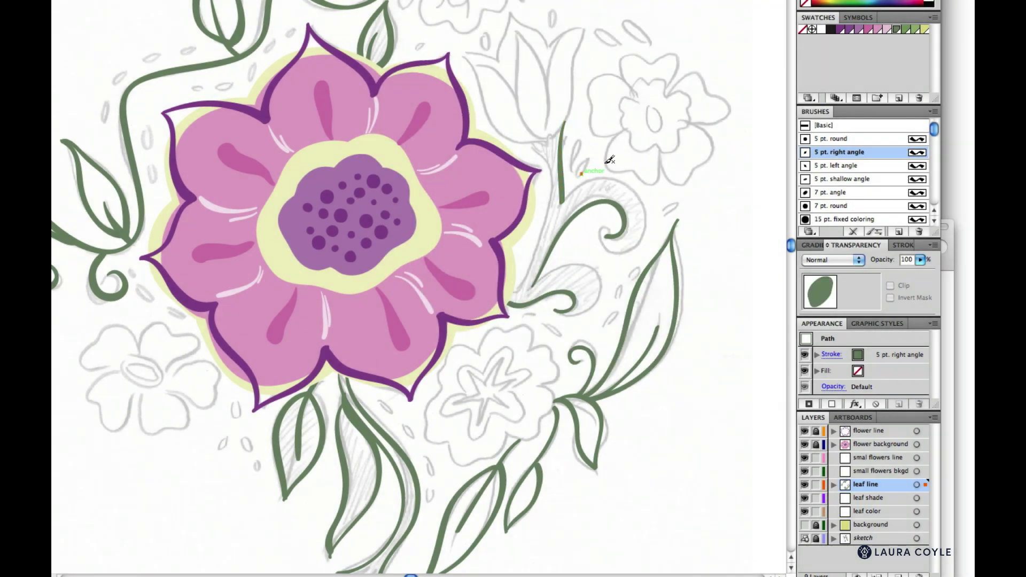
key(ctrl+shift+a)
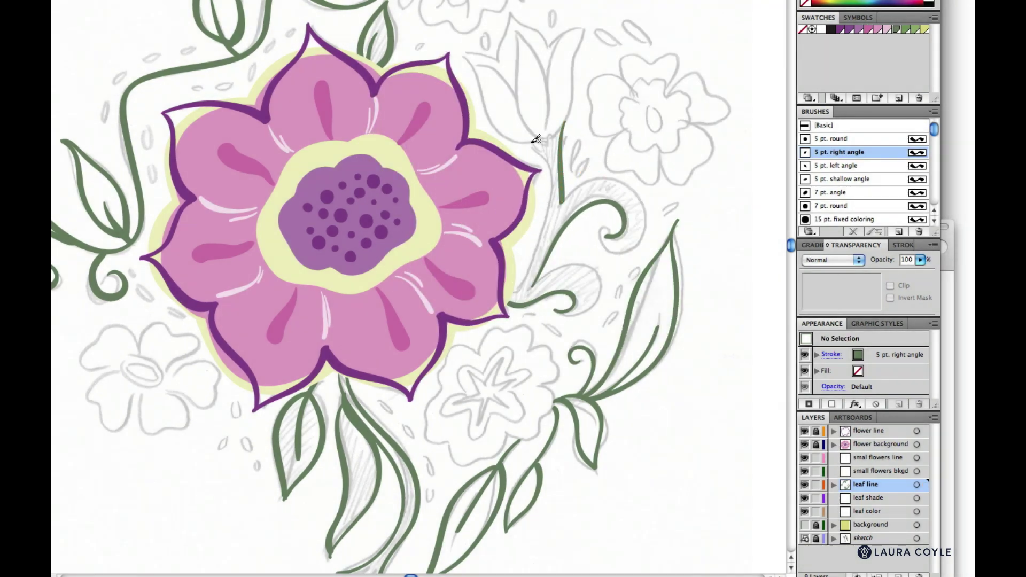
Step: Paint the tulip stem's left edge down to the large flower and add the small lower right leaf's vein with 5 pt. round
mouse_move(535, 144)
mouse_down()
mouse_move(554, 182)
mouse_move(545, 241)
mouse_move(516, 291)
mouse_up()
mouse_move(659, 279)
mouse_down()
mouse_move(659, 203)
mouse_move(658, 381)
mouse_up()
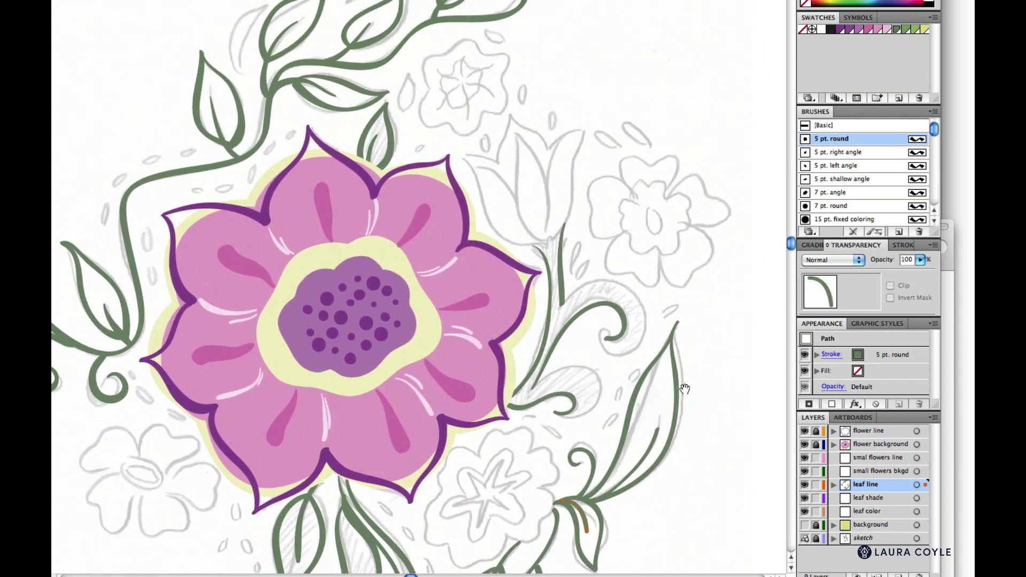
Step: Hide the sketch template and deselect the artwork to examine the inked leaves and vines
key(super+minus)
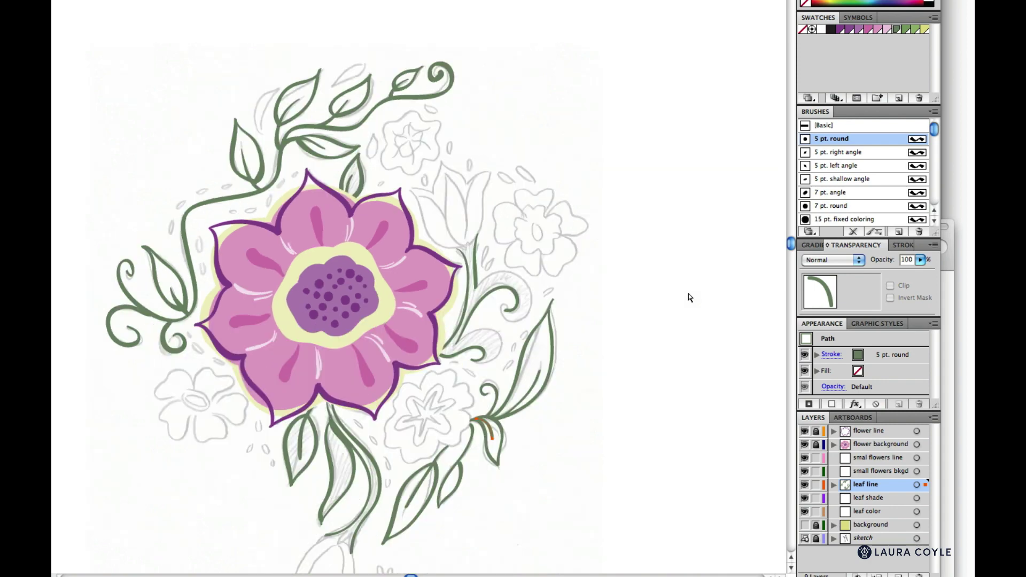
drag(427, 441, 577, 392)
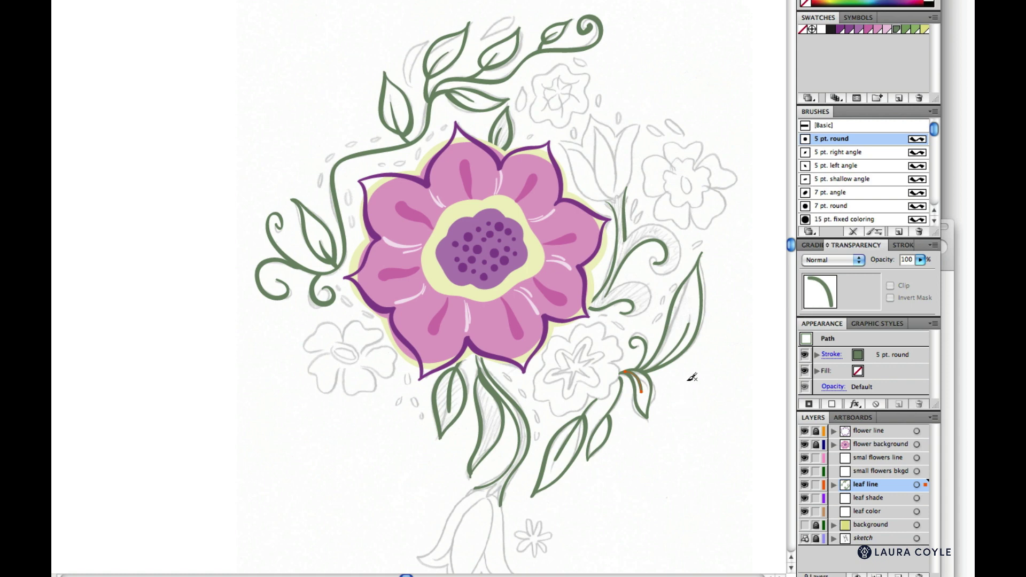
click(804, 539)
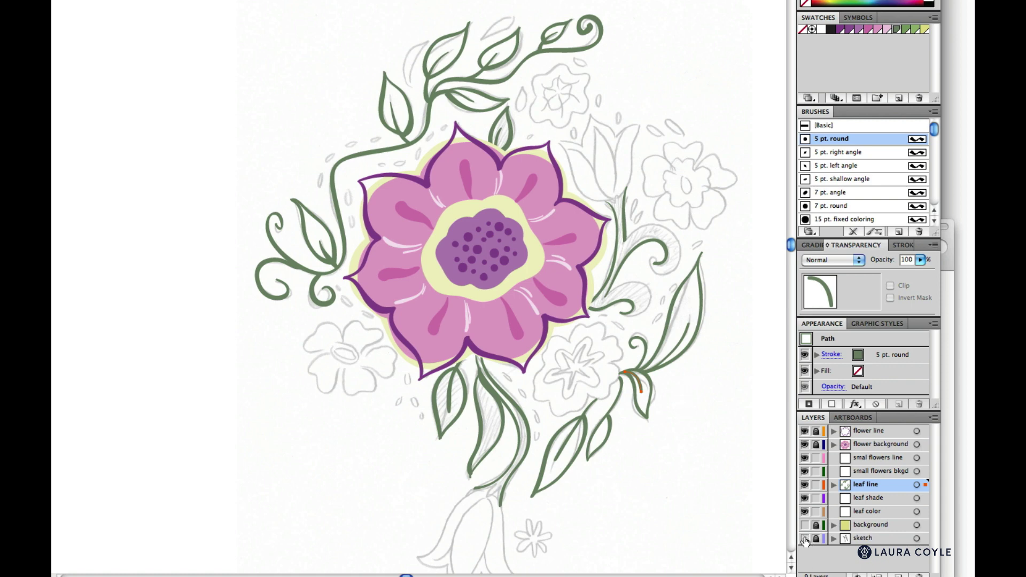
ctrl+click(742, 440)
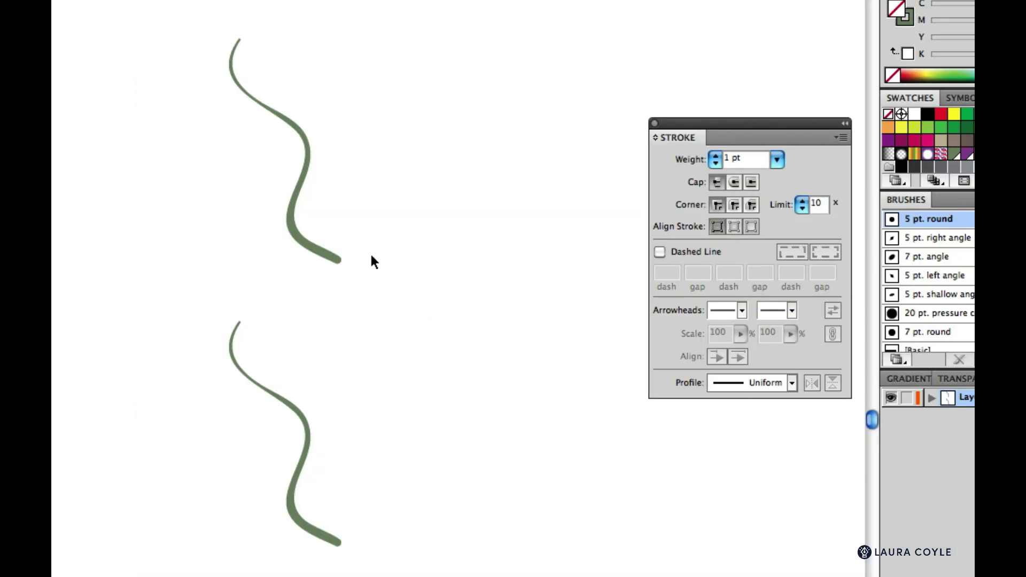
Step: Duplicate the upper curved green stroke and place the copy beside the original at the same height
drag(336, 272, 337, 274)
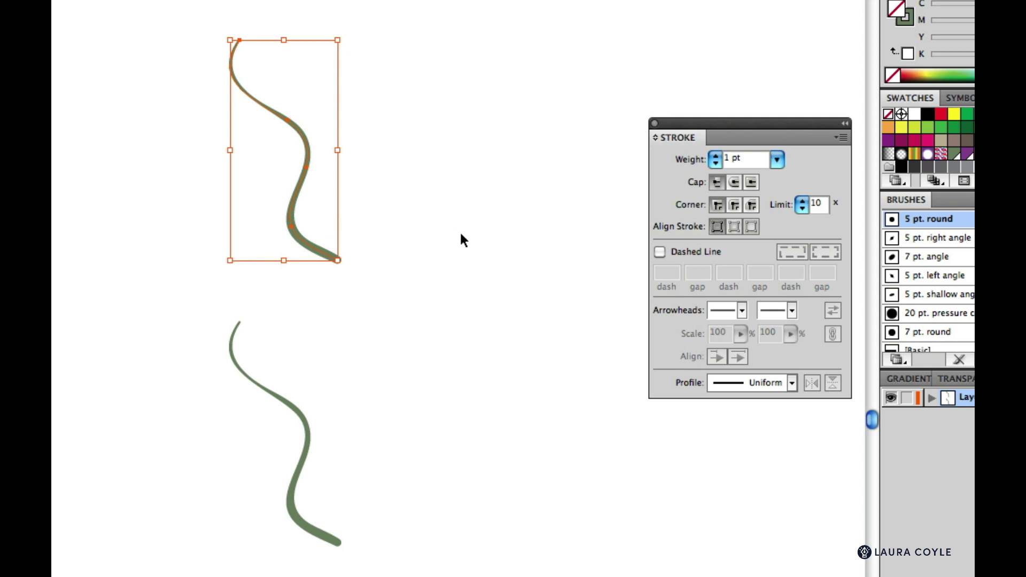
drag(312, 245, 515, 245)
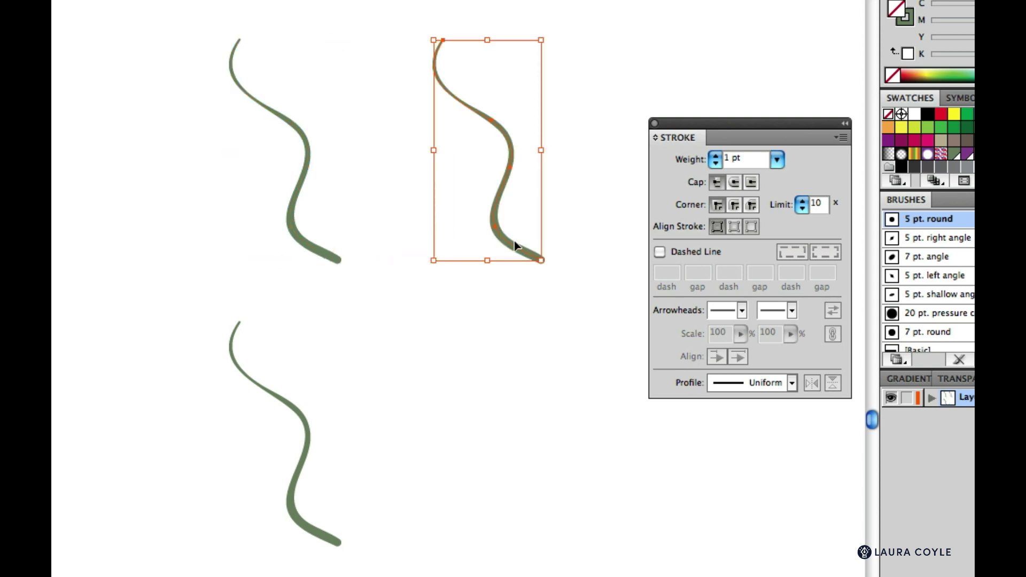
Step: Raise the copied stroke's weight in 1 pt increments to 4 pt, return it to 1 pt and deselect it
click(716, 155)
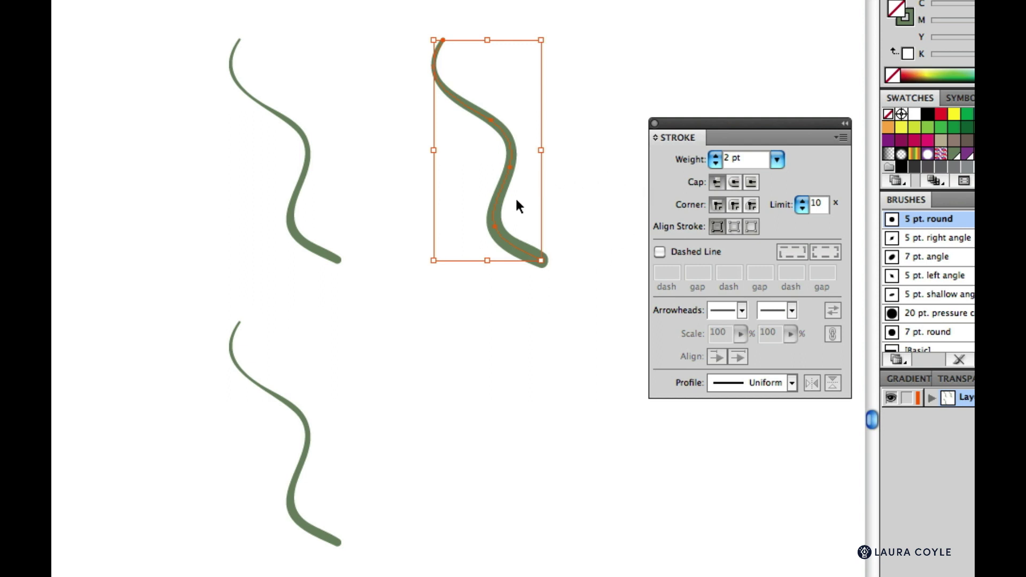
click(715, 155)
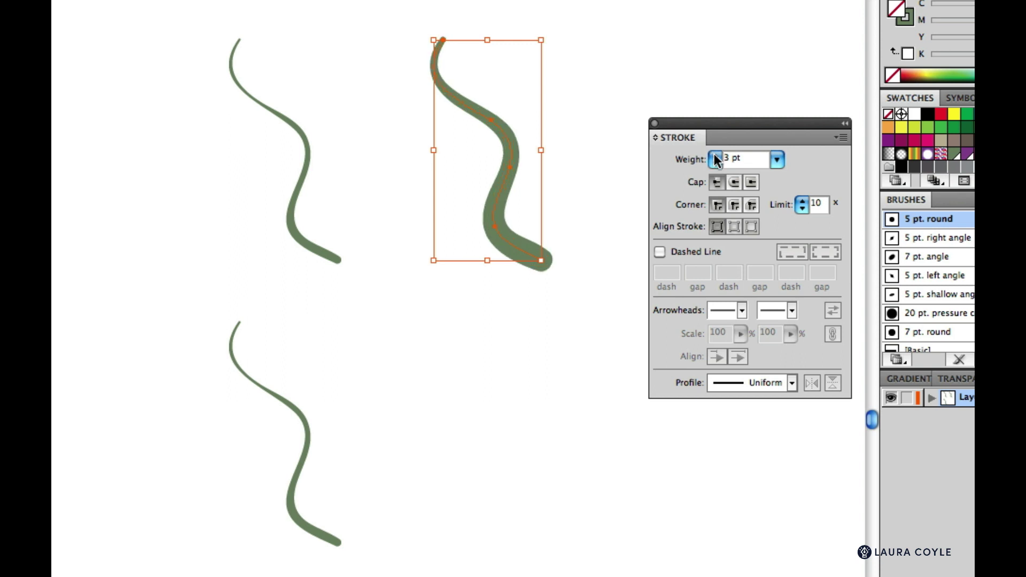
click(715, 155)
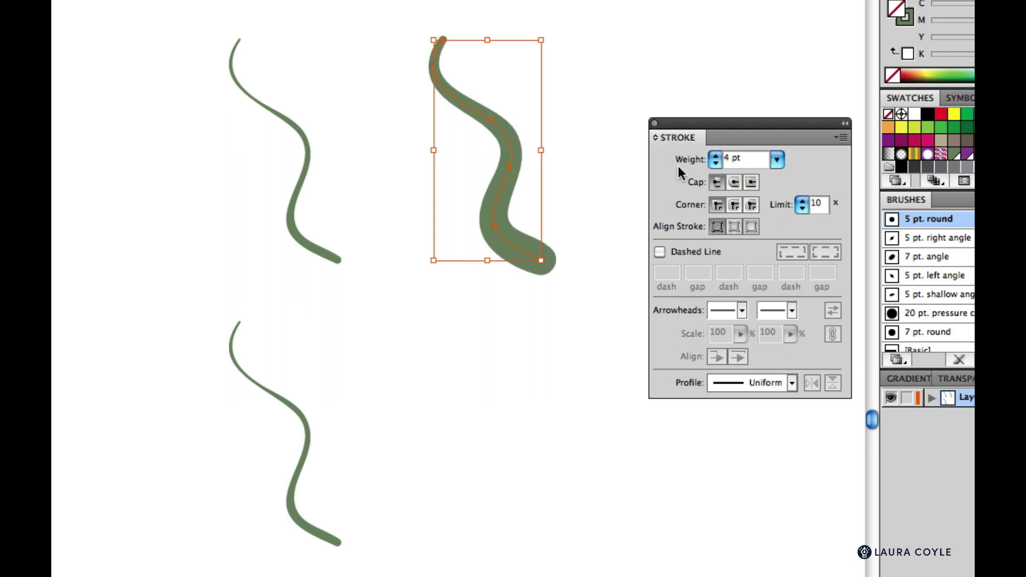
click(715, 163)
click(715, 164)
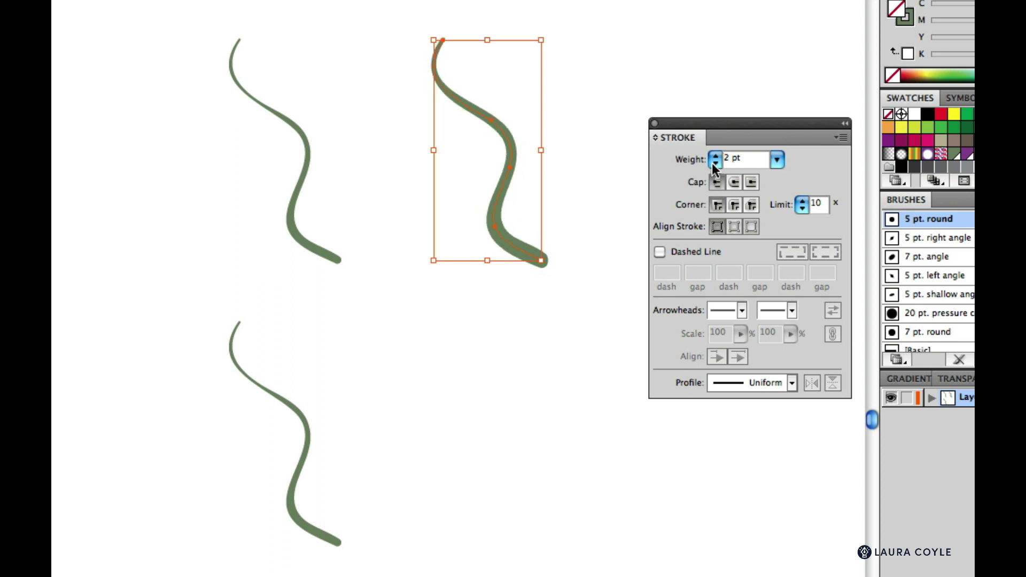
click(715, 164)
click(583, 235)
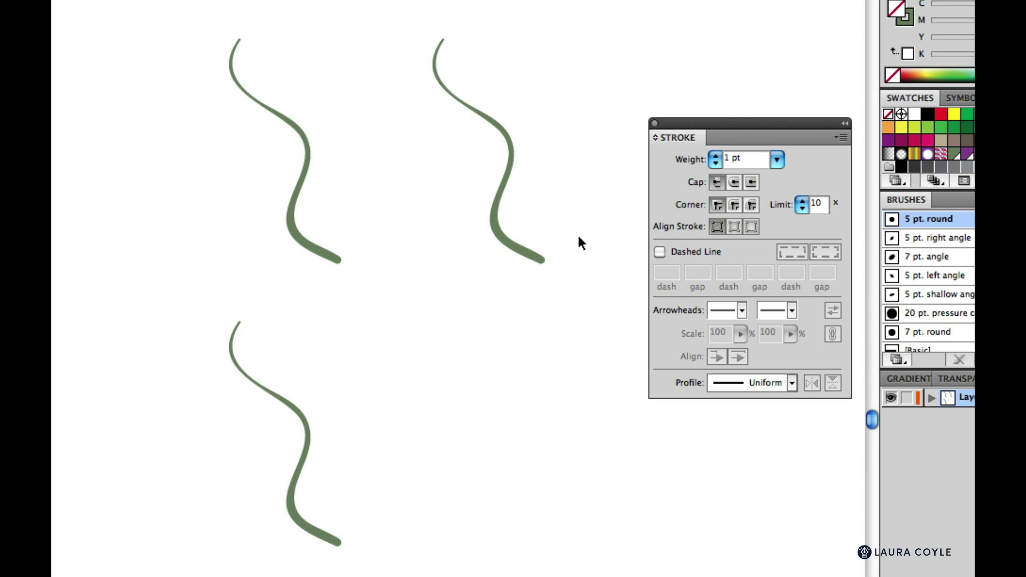
Step: Keep Scale Strokes & Effects off in the General preferences and scale the copied upper stroke down slightly
key(ctrl+k)
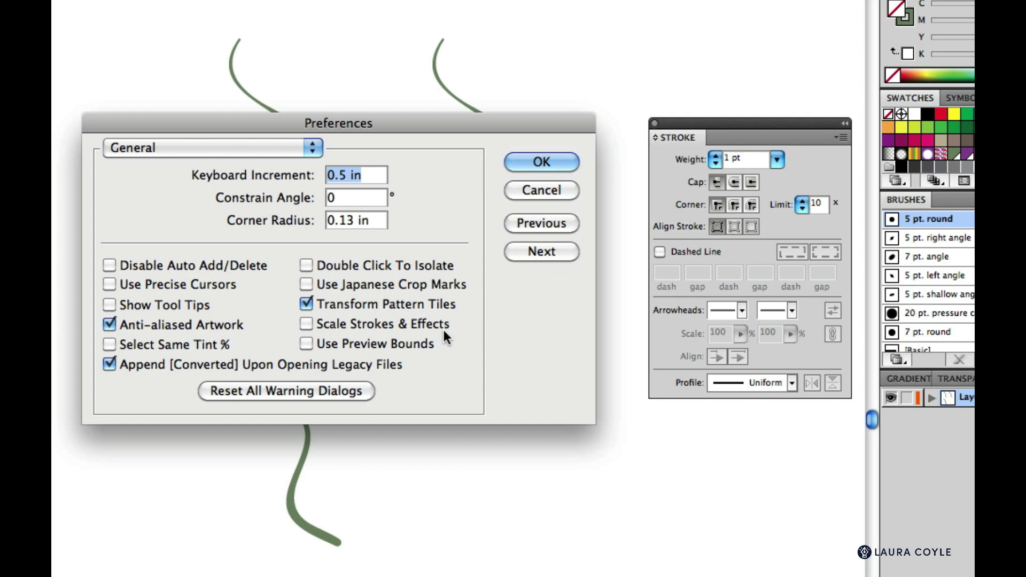
click(561, 158)
click(539, 258)
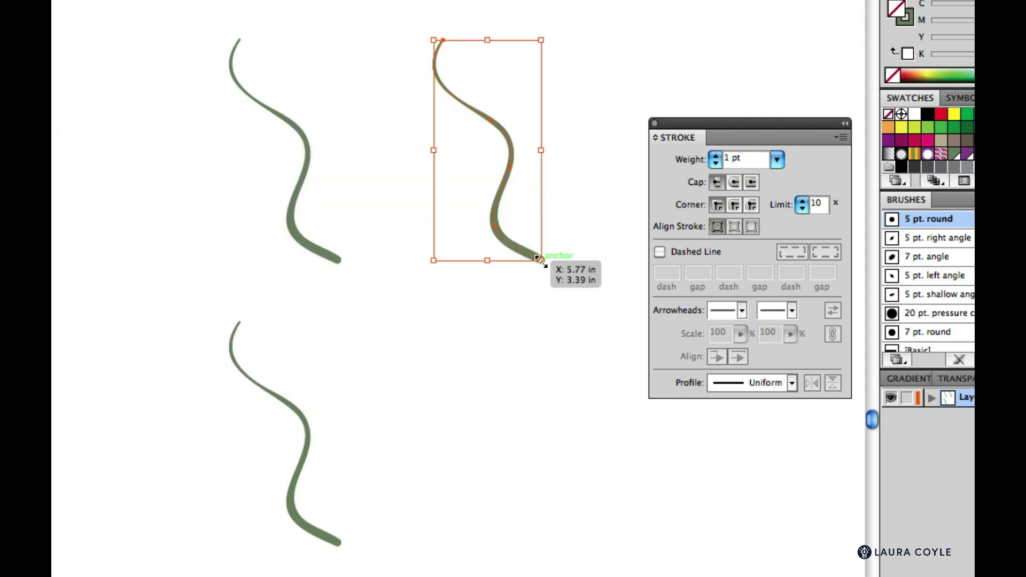
drag(539, 258, 537, 251)
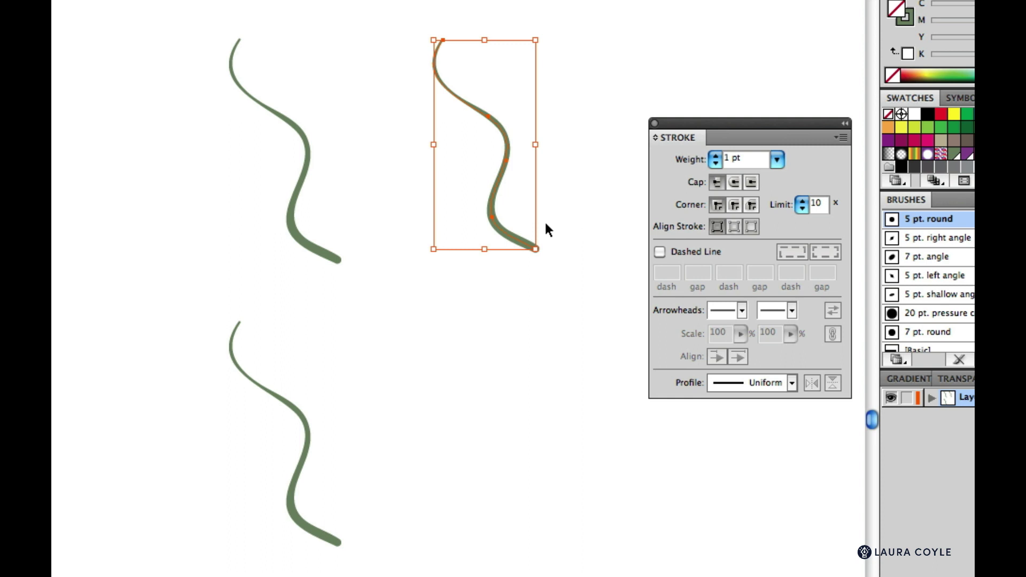
drag(535, 249, 530, 237)
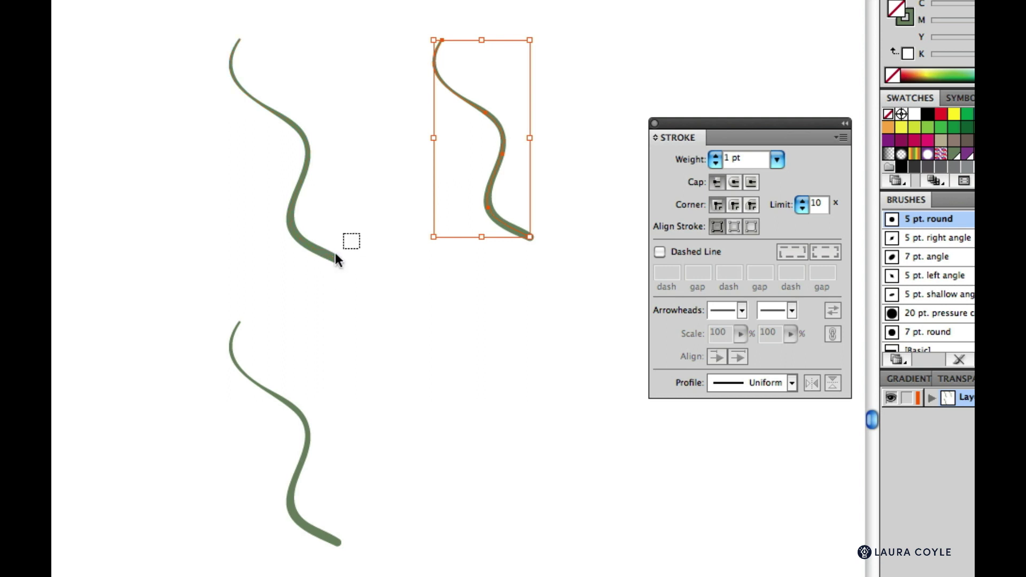
Step: Duplicate the original upper stroke, scale the copy to about a third of its height and deselect it
mouse_move(335, 255)
mouse_down()
mouse_move(384, 246)
mouse_move(423, 262)
mouse_move(349, 108)
mouse_up()
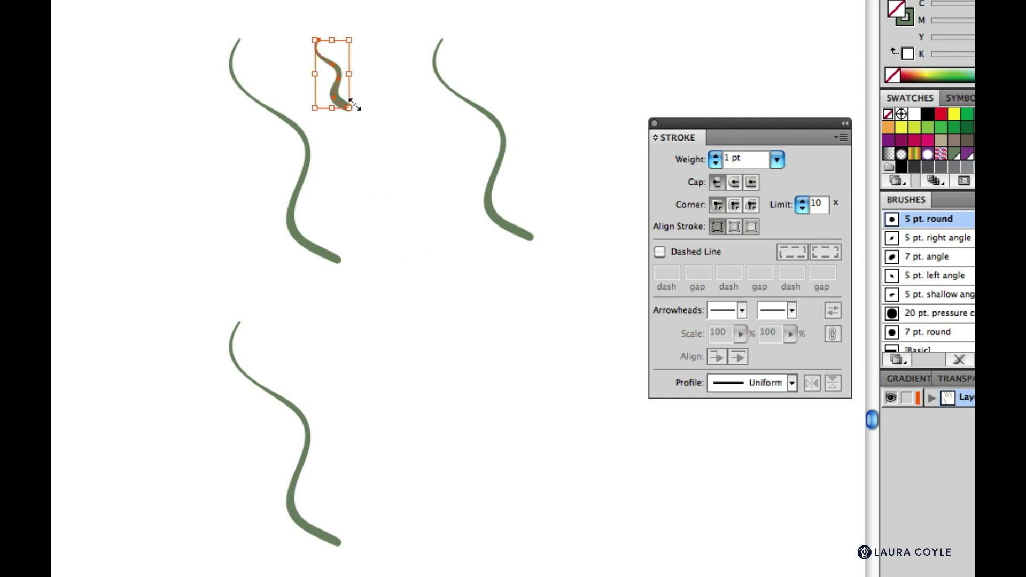
click(407, 189)
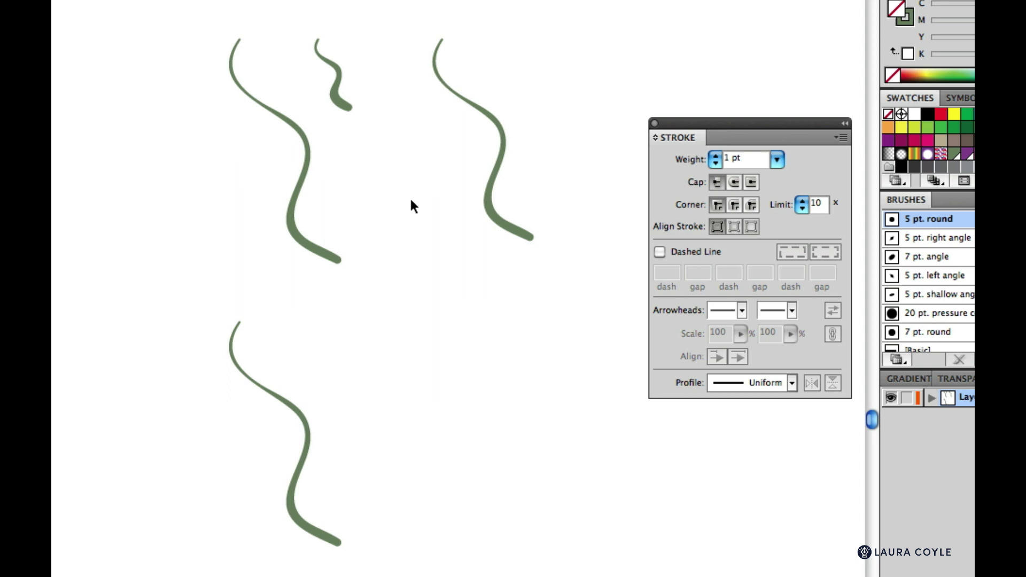
Step: Turn on Scale Strokes & Effects in the General preferences
key(super+k)
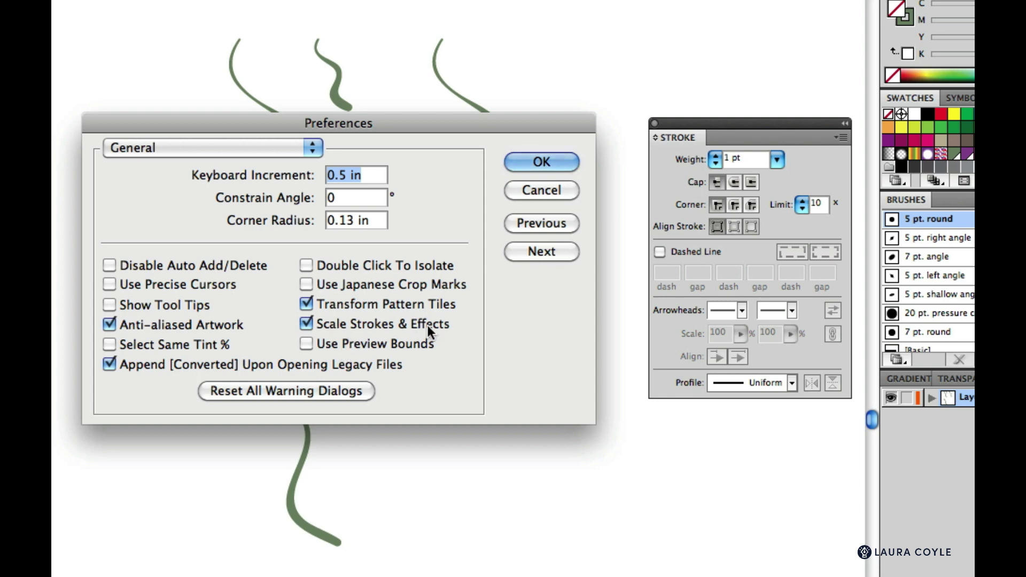
click(551, 162)
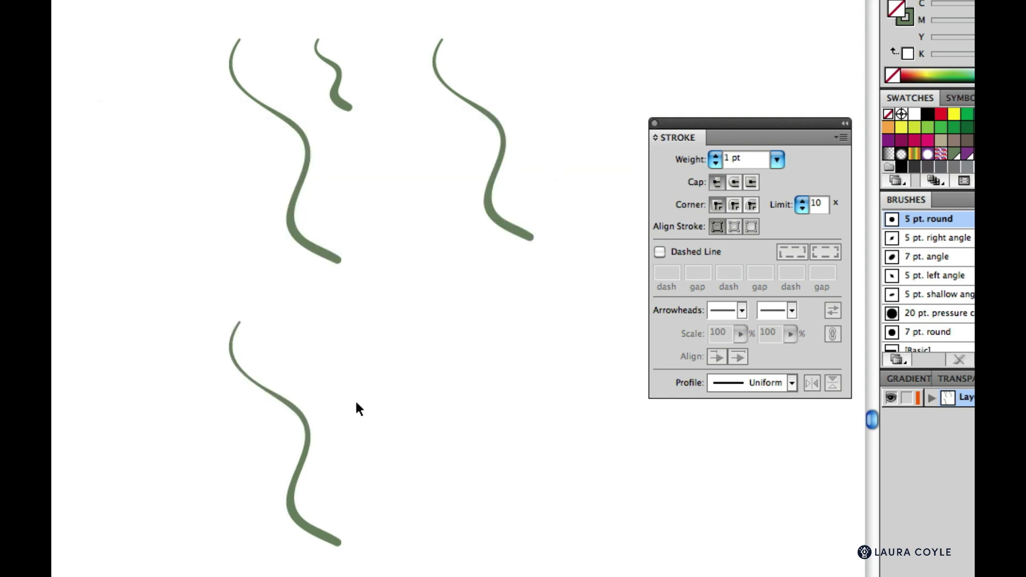
Step: Duplicate the lower curved stroke beside the original, scale the copy to just over half size and deselect it
click(332, 433)
drag(316, 435, 452, 464)
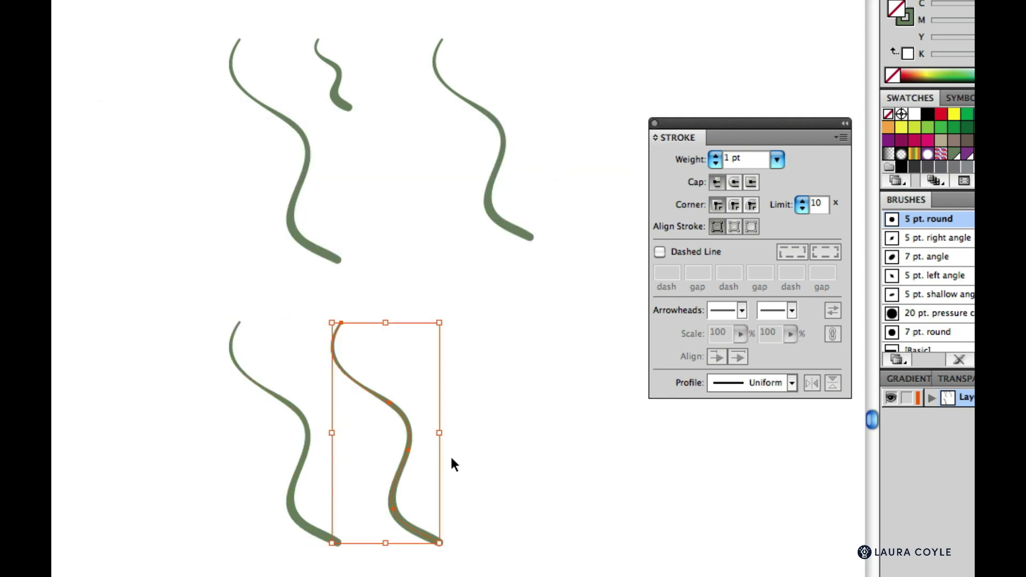
drag(440, 543, 395, 452)
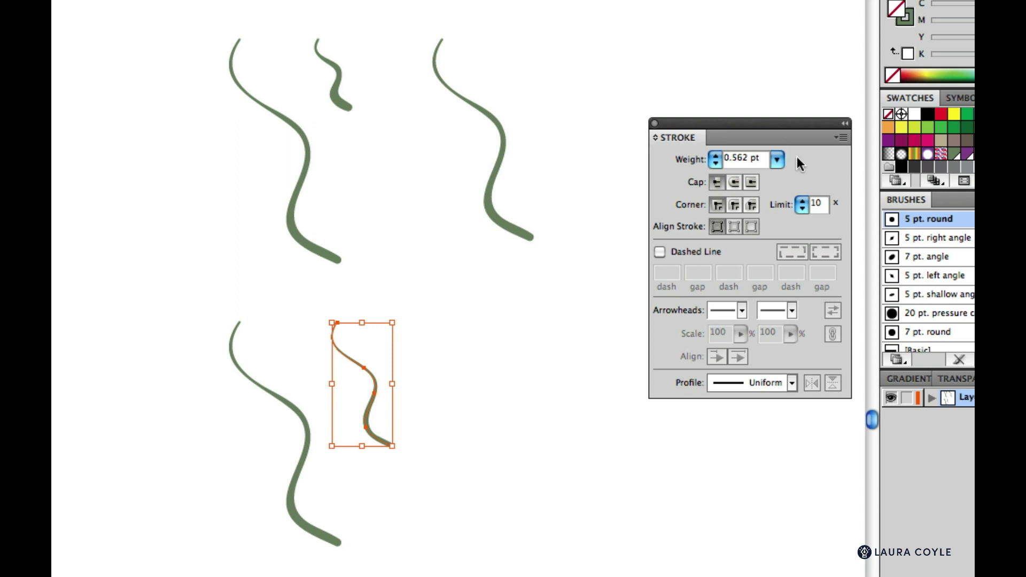
click(499, 390)
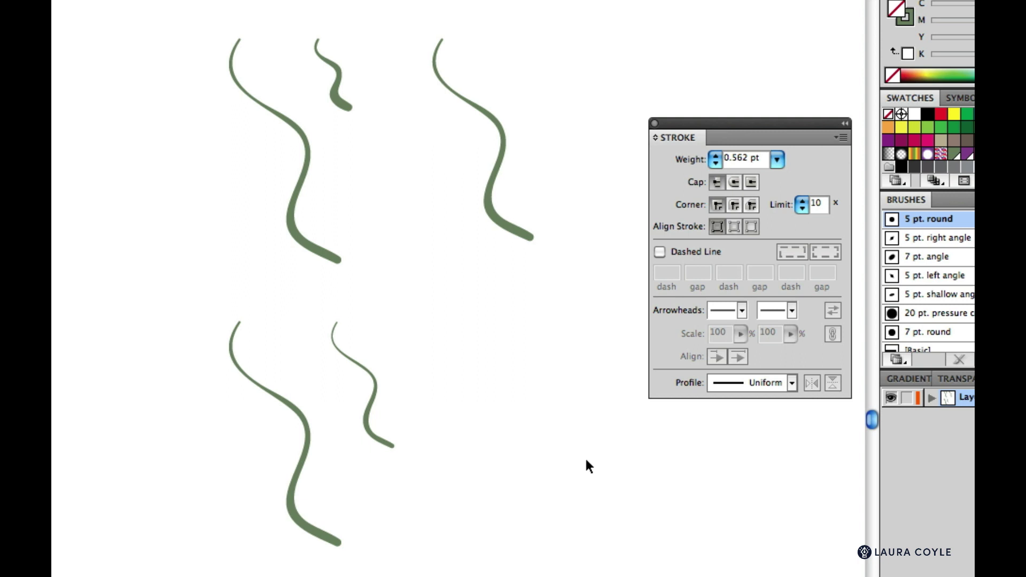